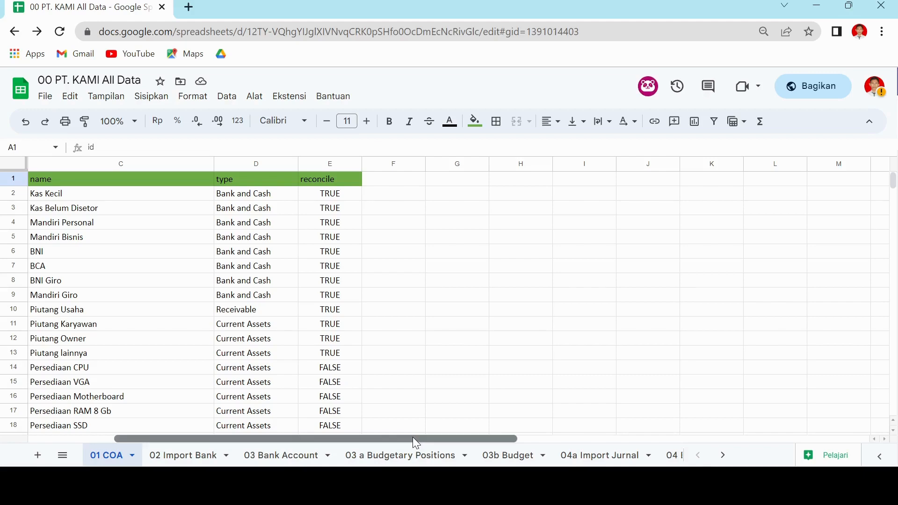
# Examine the account list on the 01 COA sheet from the id, code, name, type and reconcile headers through its final row.
pyautogui.moveTo(413, 437); pyautogui.dragTo(327, 435)
pyautogui.scroll(-7, 275, 301)
pyautogui.scroll(7, 276, 306)
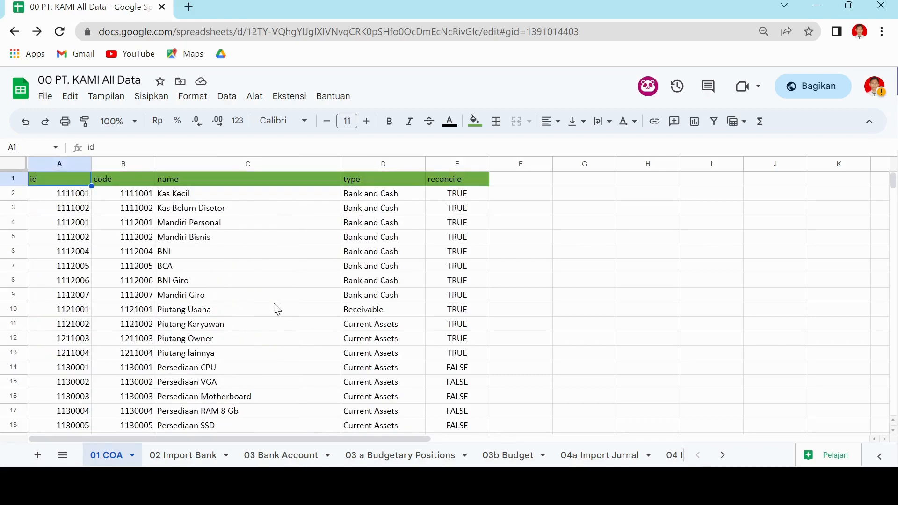
pyautogui.scroll(-13, 276, 309)
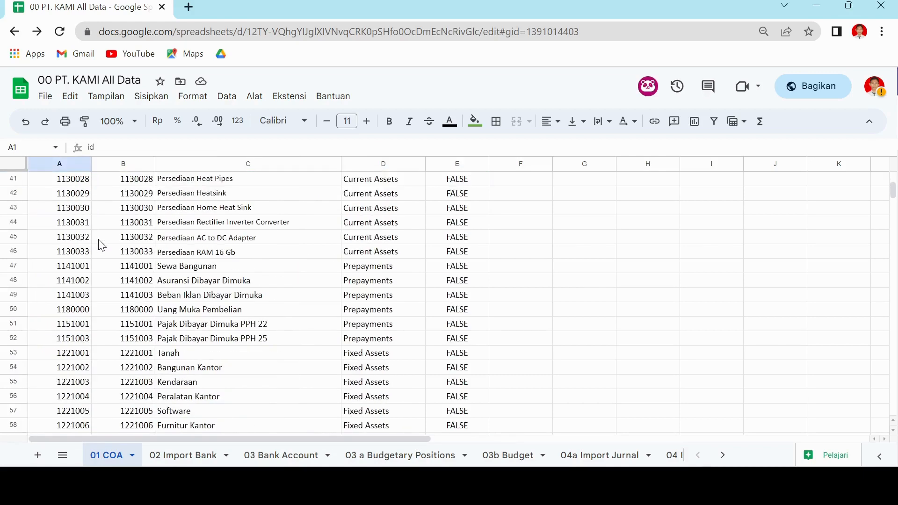
pyautogui.scroll(-20, 100, 244)
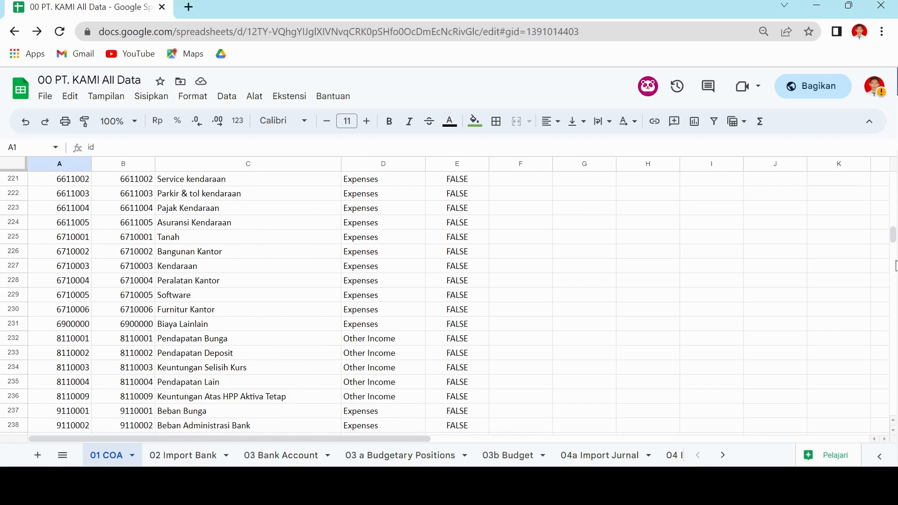
pyautogui.moveTo(893, 236)
pyautogui.mouseDown()
pyautogui.moveTo(894, 351)
pyautogui.moveTo(890, 236)
pyautogui.moveTo(890, 247)
pyautogui.mouseUp()
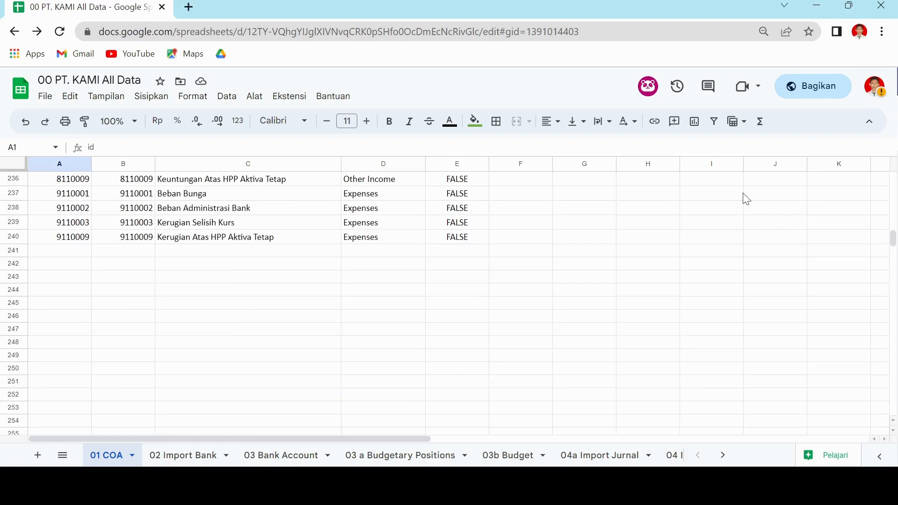
pyautogui.moveTo(895, 240); pyautogui.dragTo(893, 172)
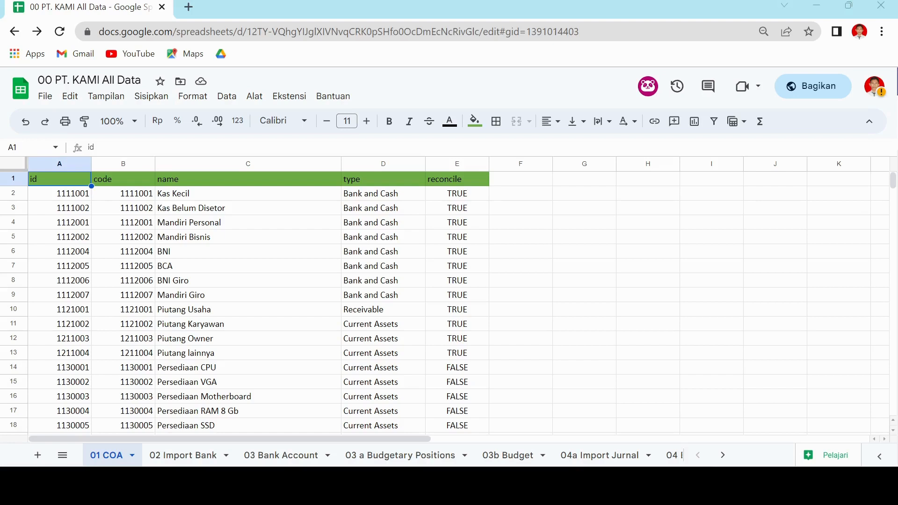
# Switch to Odoo and open the Chart of Accounts list in the Accounting configuration.
pyautogui.hotkey('alt', 'Tab')
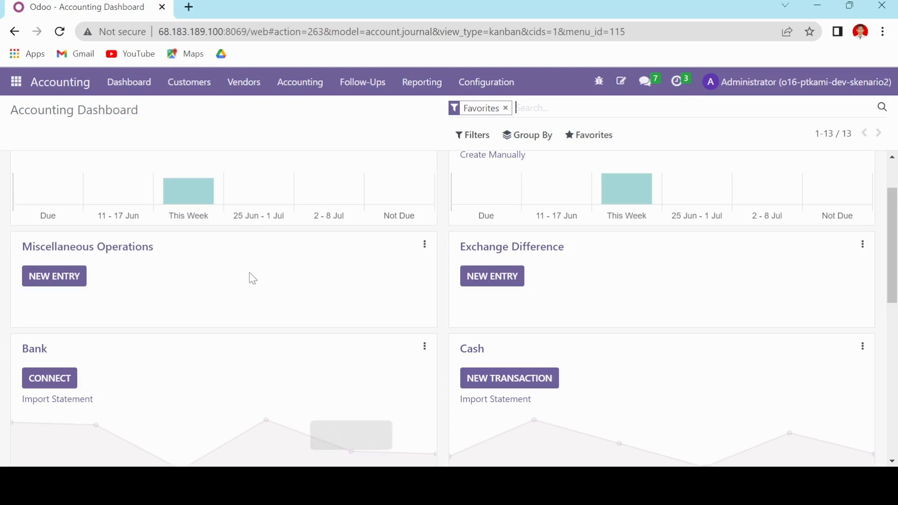
pyautogui.click(19, 88)
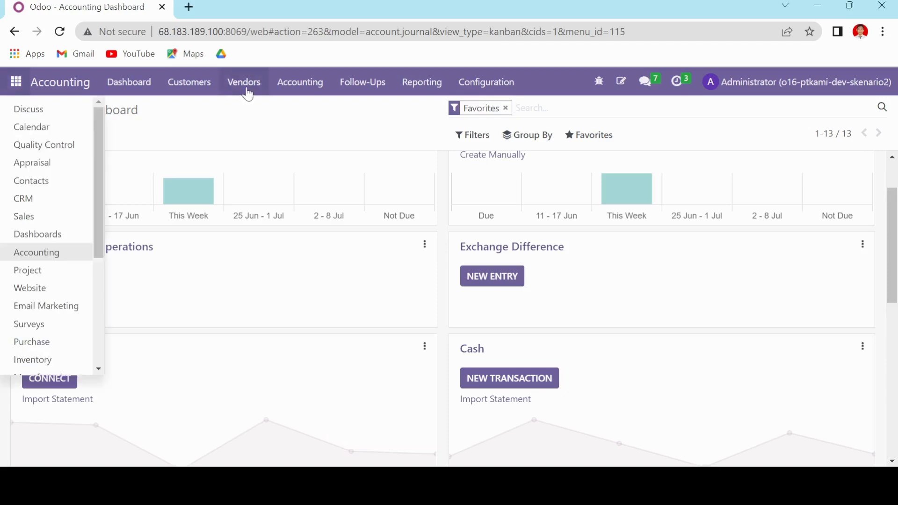
pyautogui.click(123, 89)
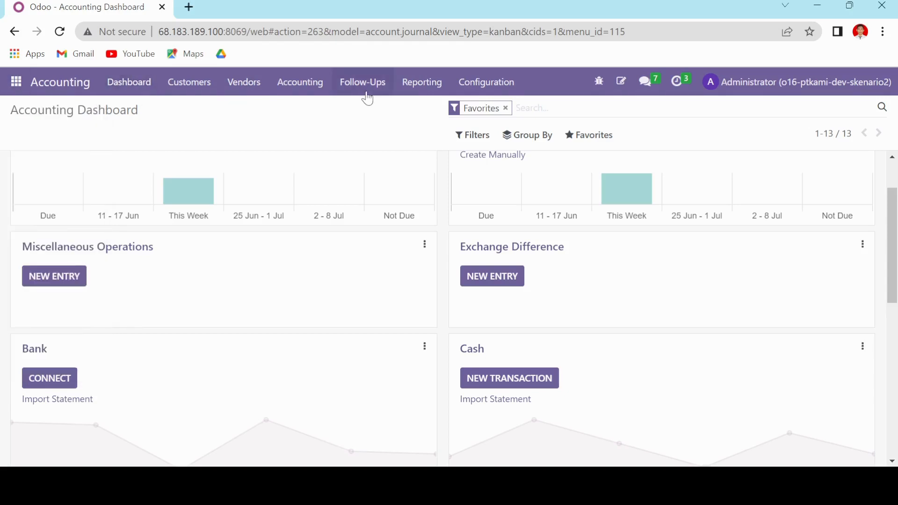
pyautogui.click(459, 91)
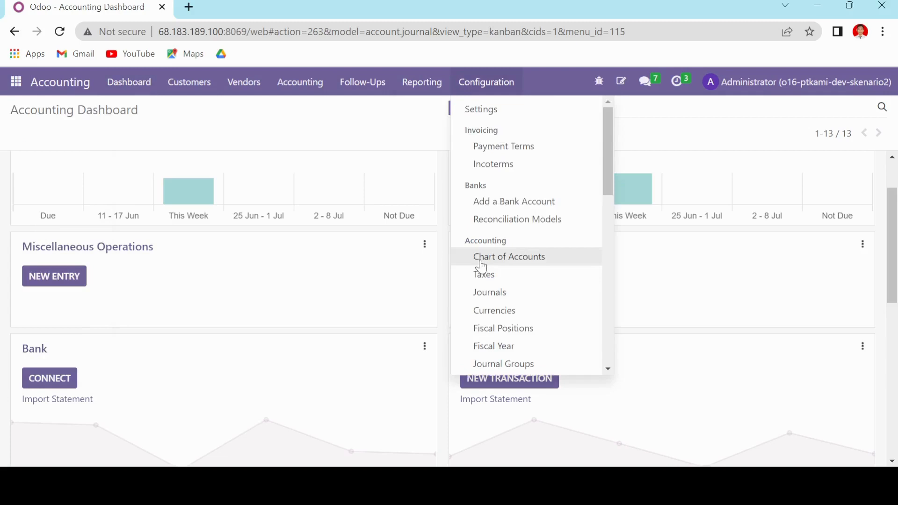
pyautogui.click(481, 265)
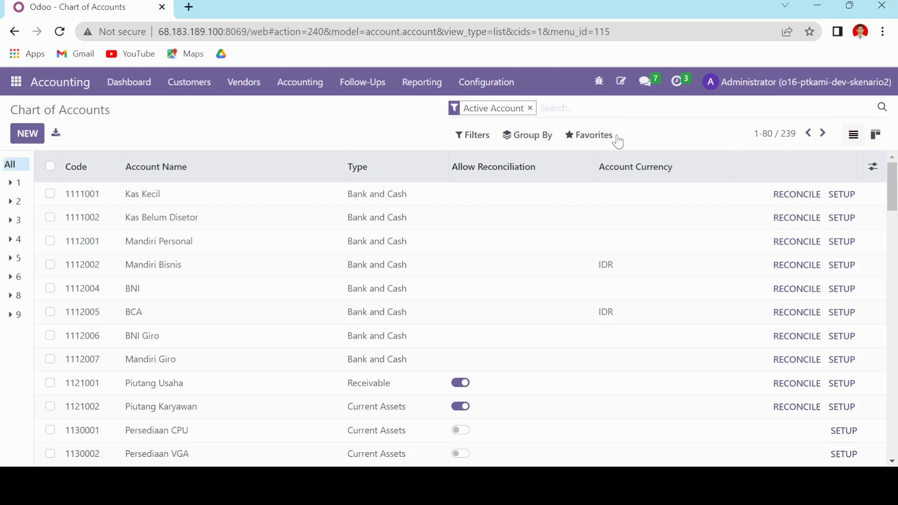
# Start a record import for the Chart of Accounts and upload the file 00 PT. KAMI All Data (15).xlsx.
pyautogui.click(528, 135)
pyautogui.click(584, 185)
pyautogui.click(601, 137)
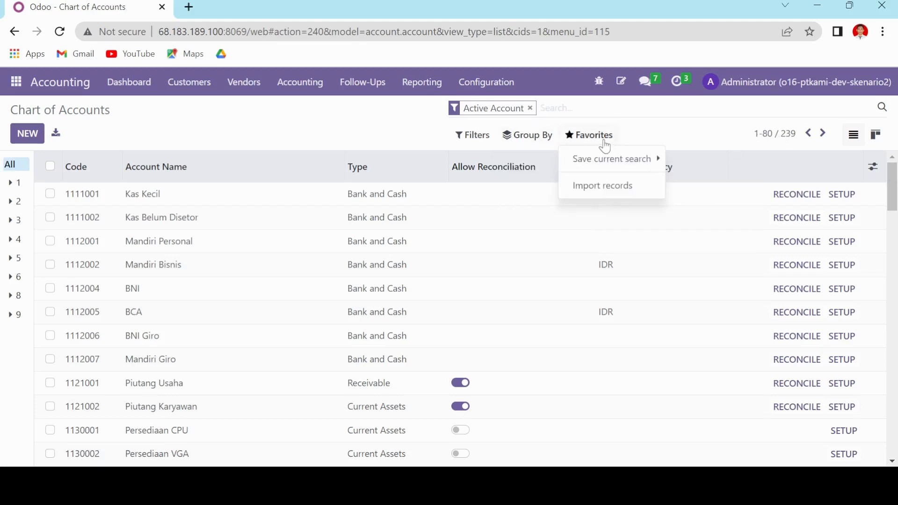
pyautogui.click(596, 188)
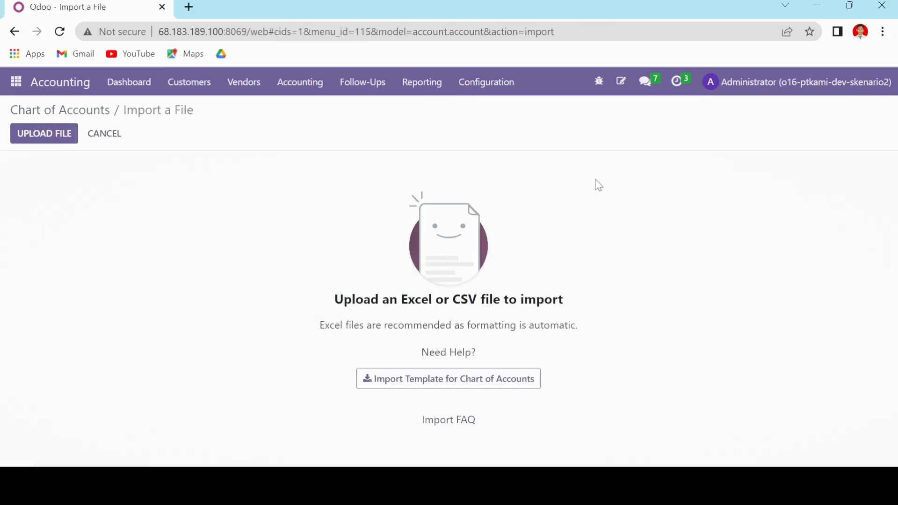
pyautogui.click(56, 144)
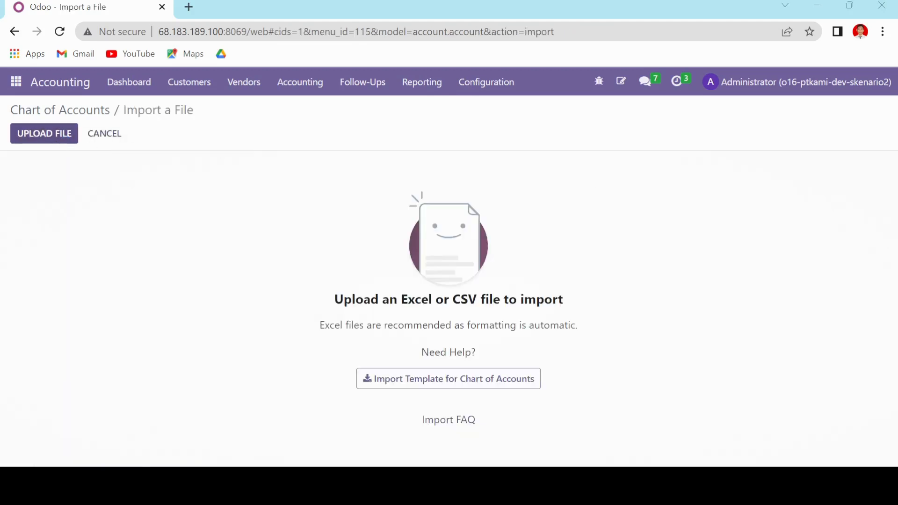
pyautogui.click(547, 403)
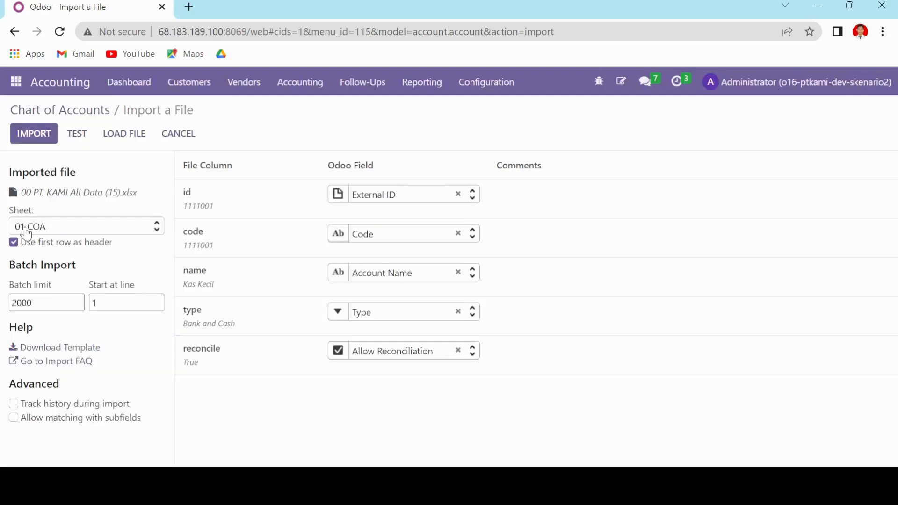
# Keep 01 COA as the sheet, test the import, read the test message, and cancel the import.
pyautogui.click(28, 229)
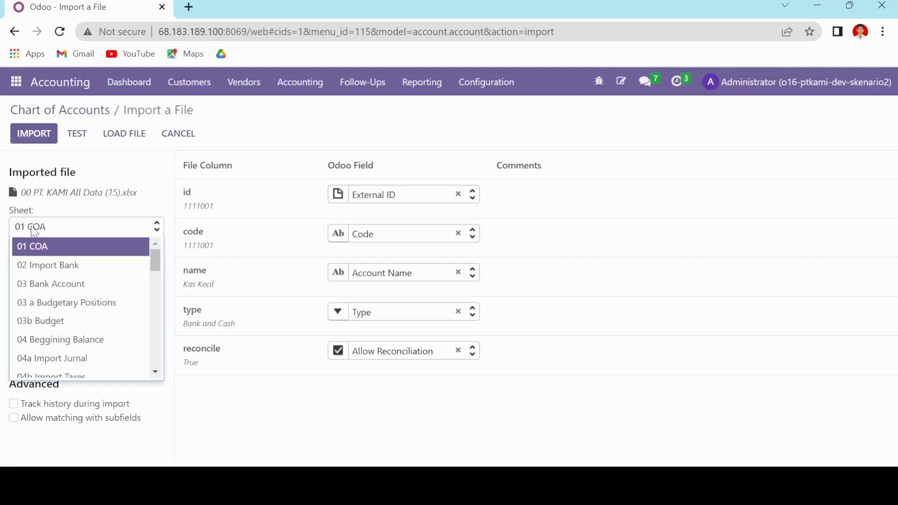
pyautogui.click(31, 228)
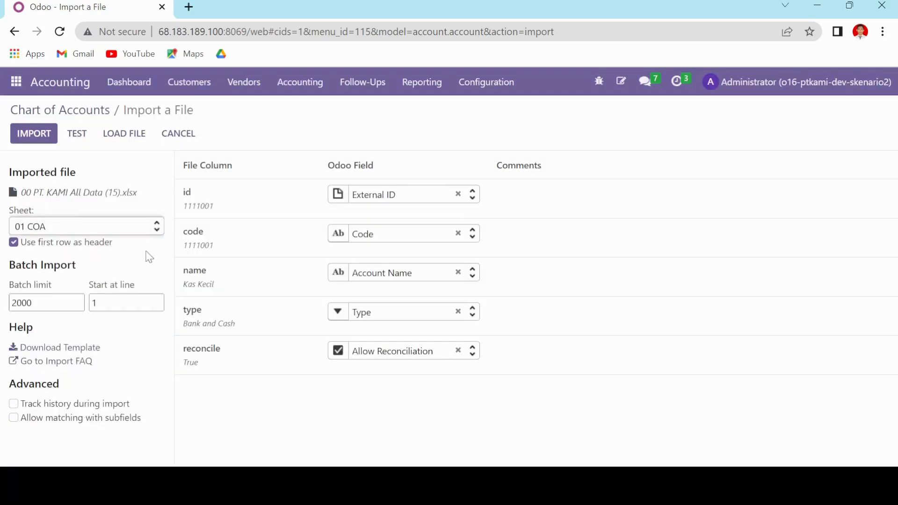
pyautogui.click(87, 141)
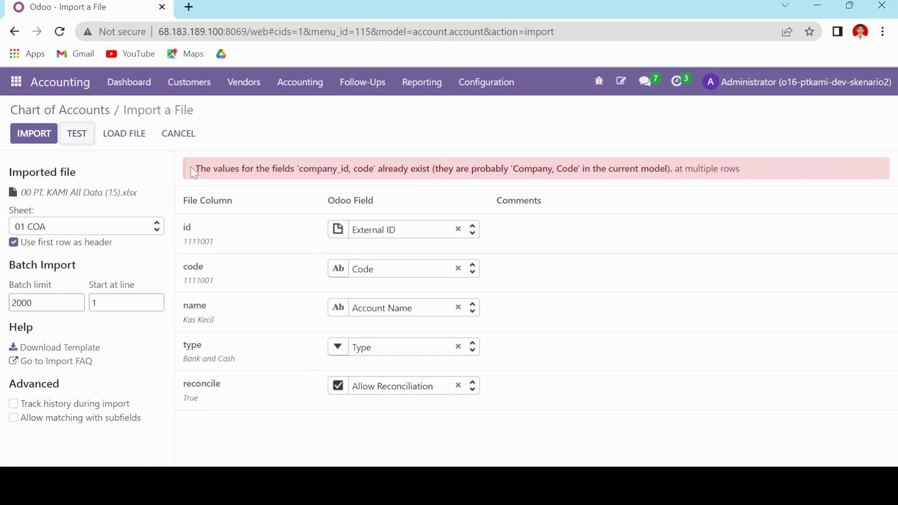
pyautogui.moveTo(196, 169); pyautogui.dragTo(360, 171)
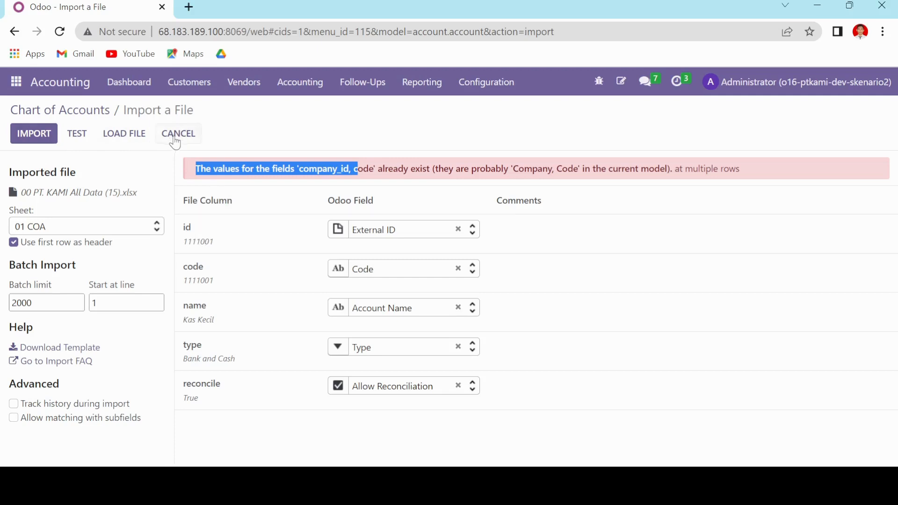
pyautogui.click(194, 136)
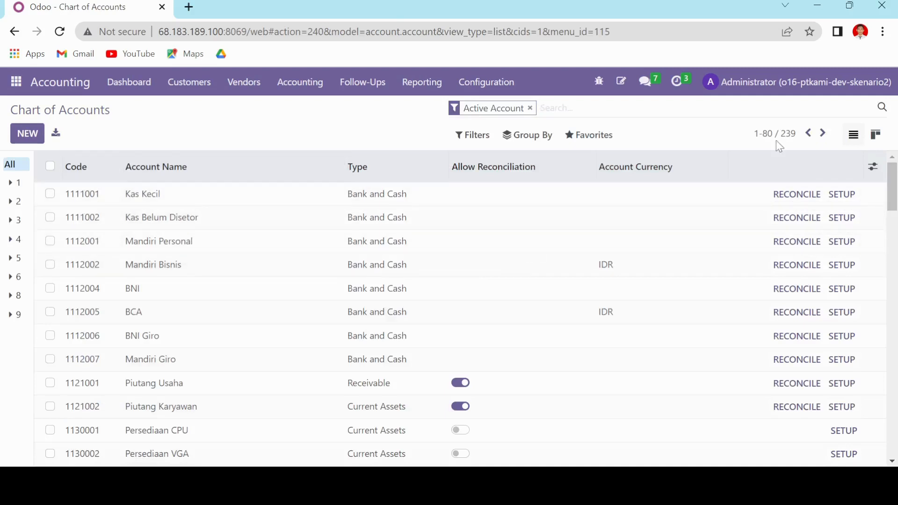
# Look at the second page of the Chart of Accounts list and return to the first page.
pyautogui.click(821, 138)
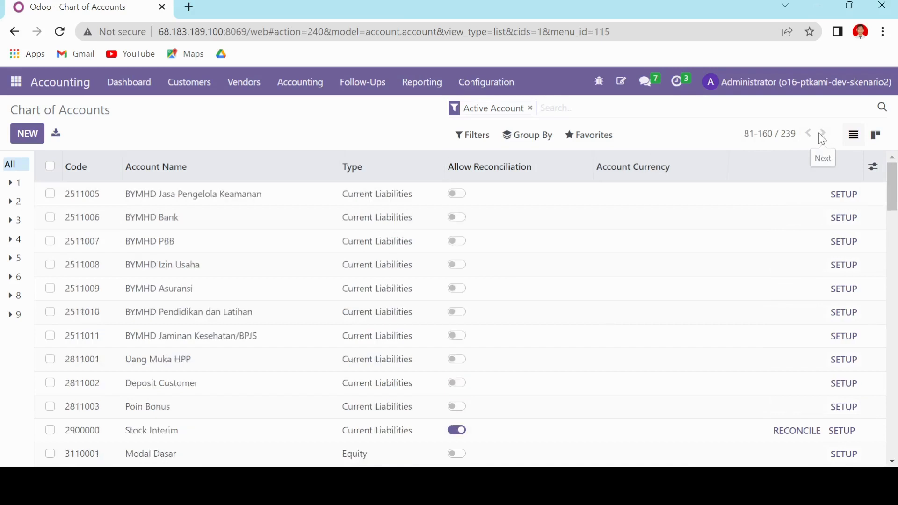
pyautogui.click(808, 135)
pyautogui.click(807, 135)
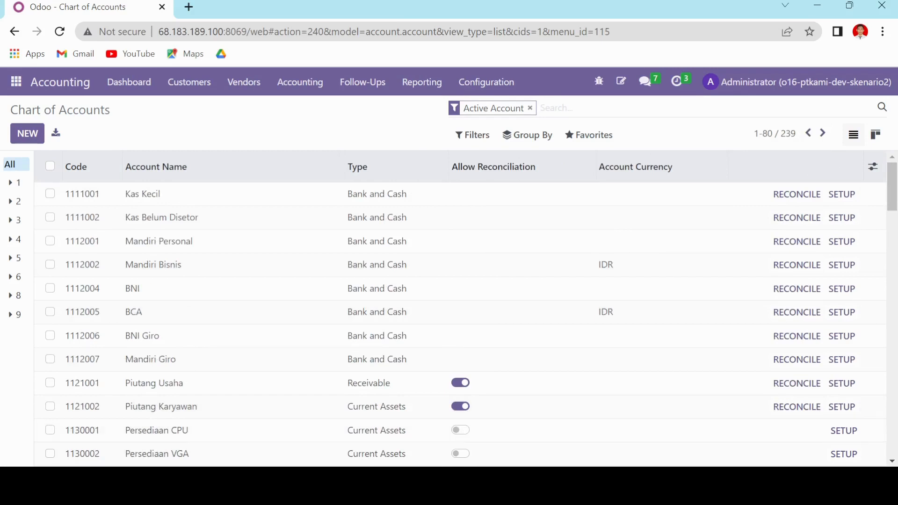
# Switch to the Google Sheets workbook and examine the 01 COA accounts down to the last row for comparison with Odoo.
pyautogui.hotkey('alt', 'Tab')
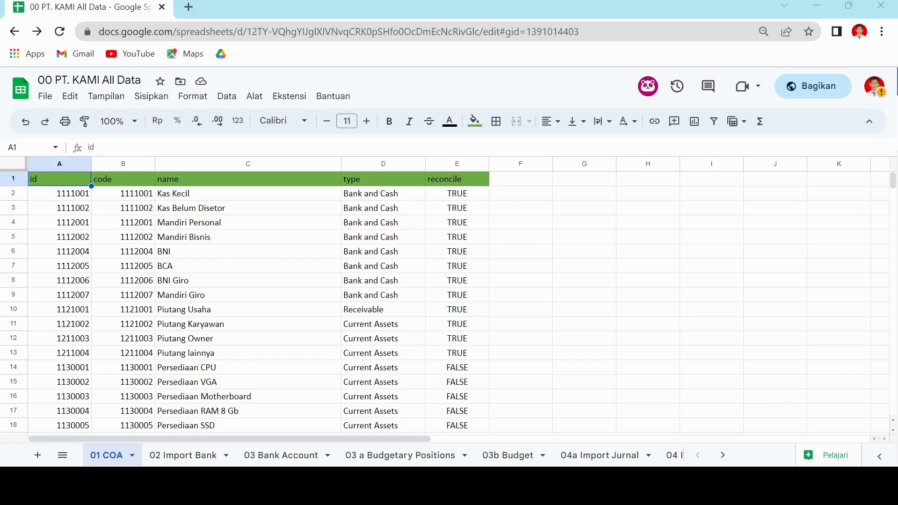
pyautogui.scroll(-15, 138, 302)
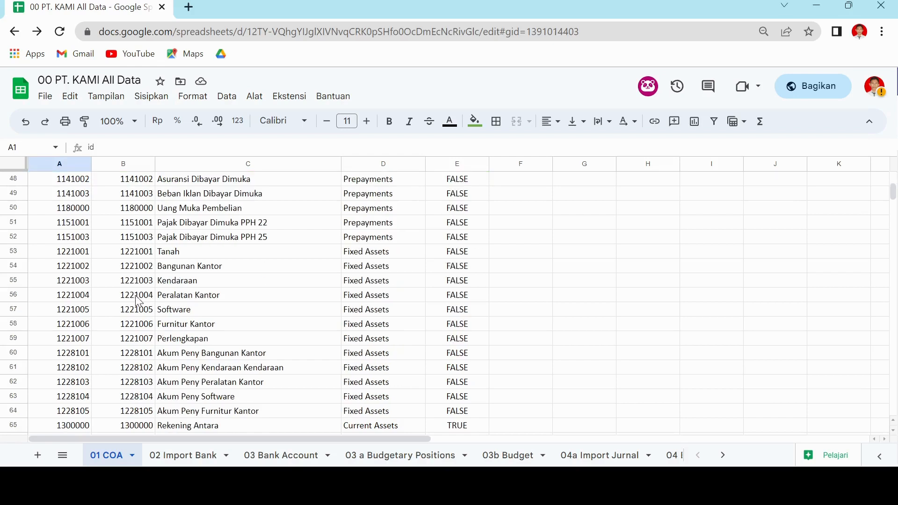
pyautogui.scroll(-20, 138, 301)
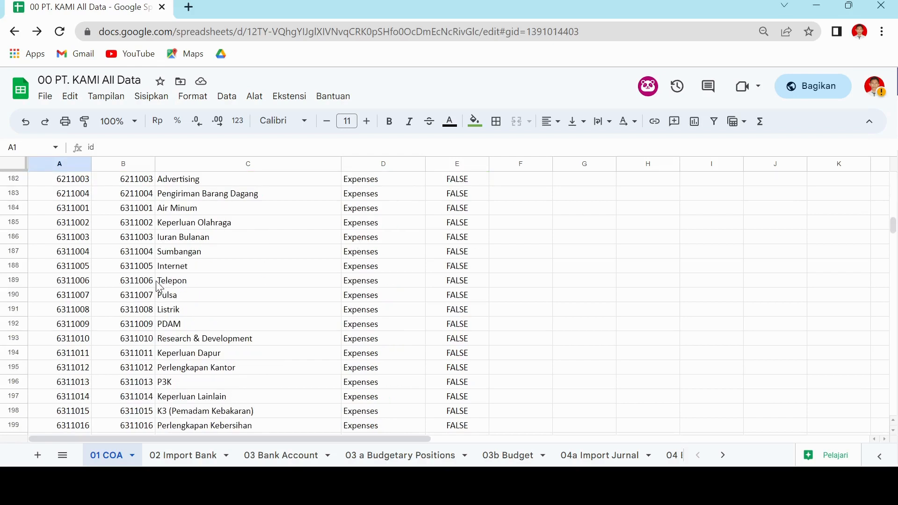
pyautogui.scroll(-17, 159, 287)
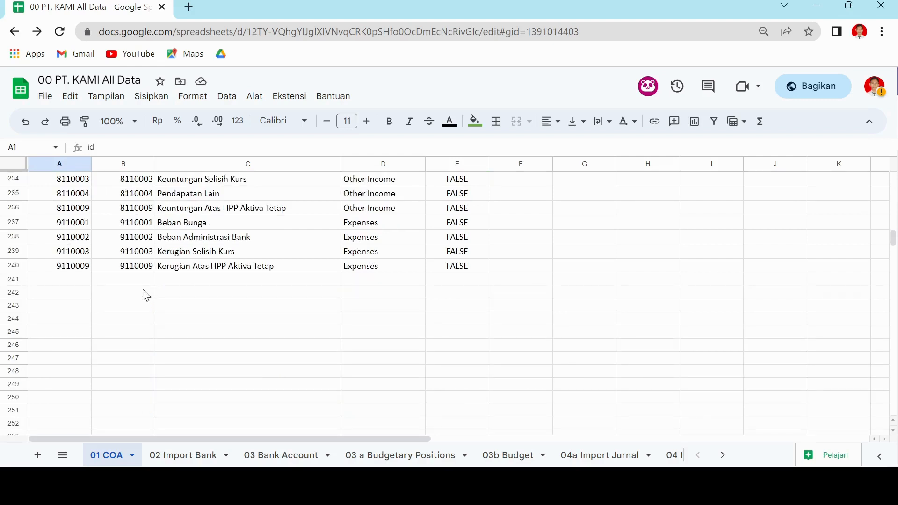
pyautogui.scroll(9, 154, 297)
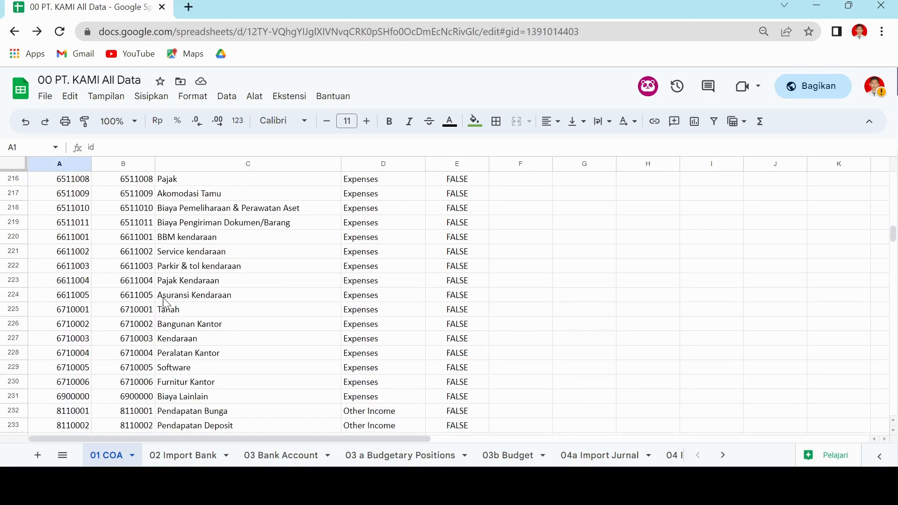
pyautogui.scroll(9, 164, 295)
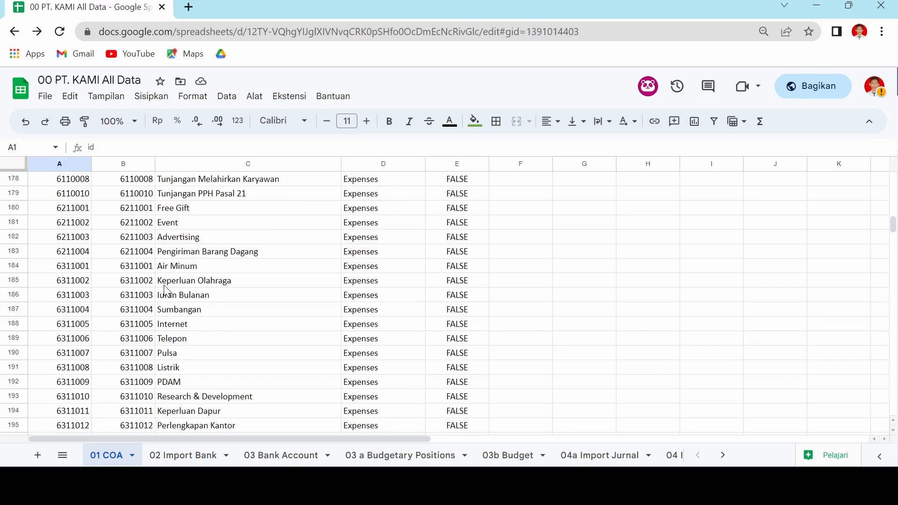
# Open the 04a Import Jurnal sheet and examine its journal names, types, short codes and default accounts.
pyautogui.scroll(20, 166, 292)
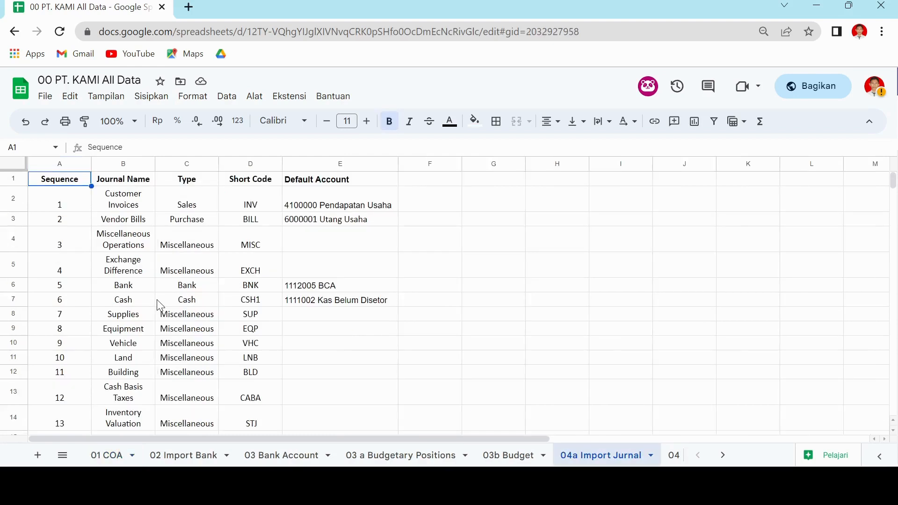
pyautogui.scroll(-1, 79, 358)
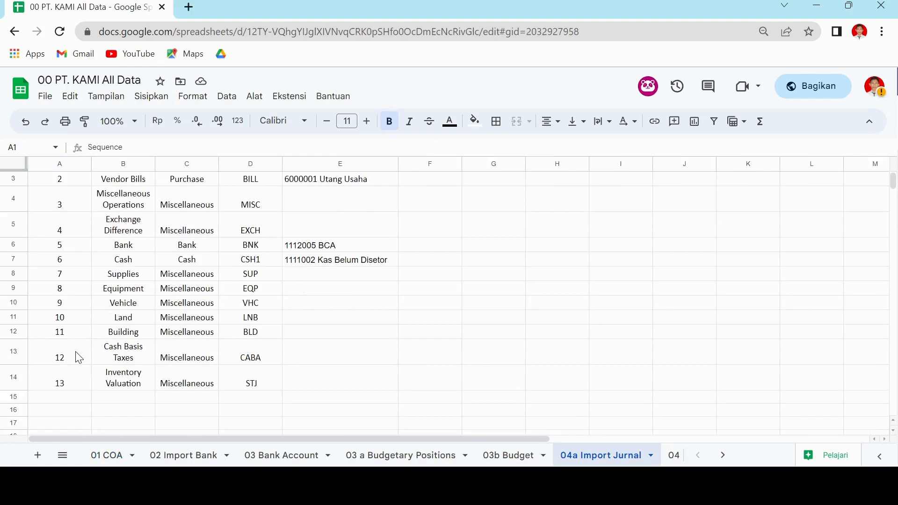
pyautogui.scroll(1, 238, 315)
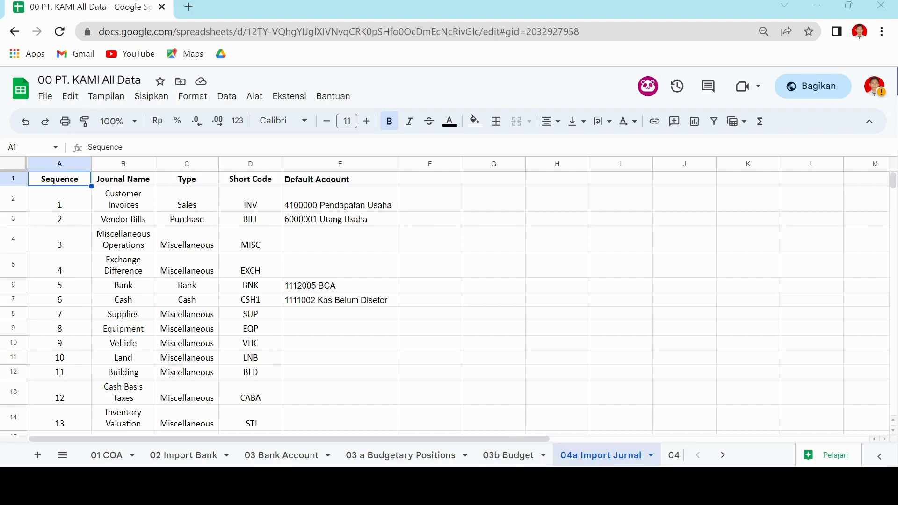
# Switch to Odoo, open the Journals list in the Accounting configuration and review all its entries.
pyautogui.hotkey('alt', 'Tab')
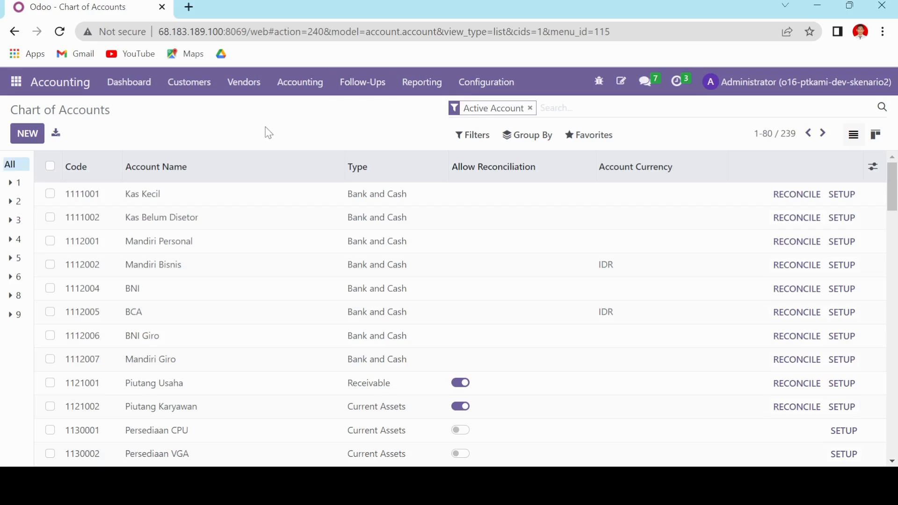
pyautogui.click(499, 83)
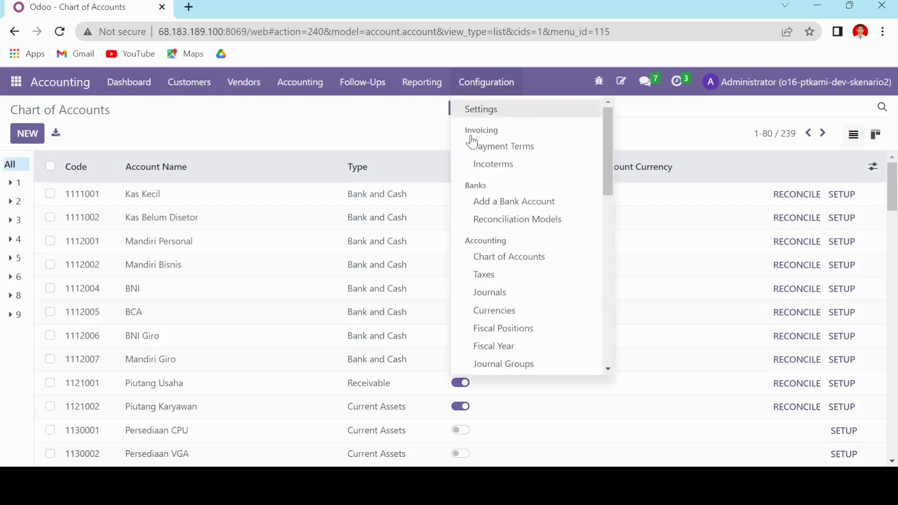
pyautogui.click(524, 294)
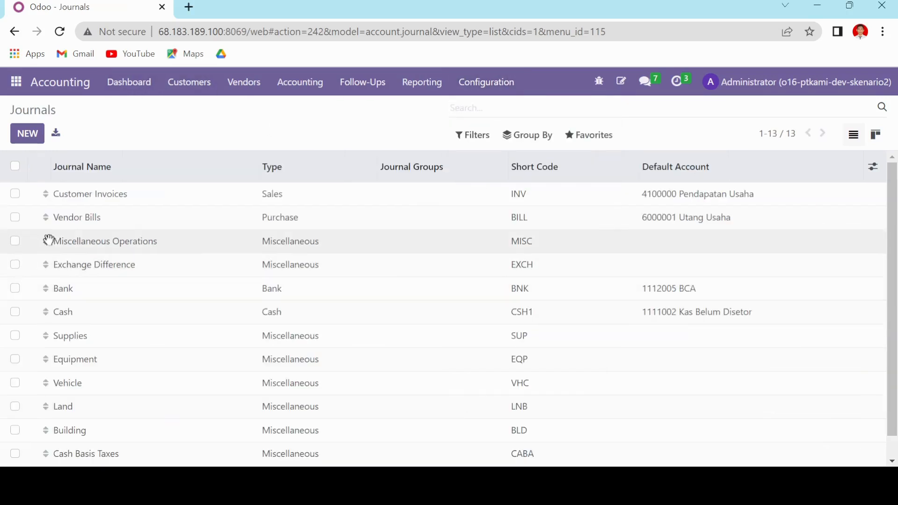
pyautogui.scroll(-1, 140, 216)
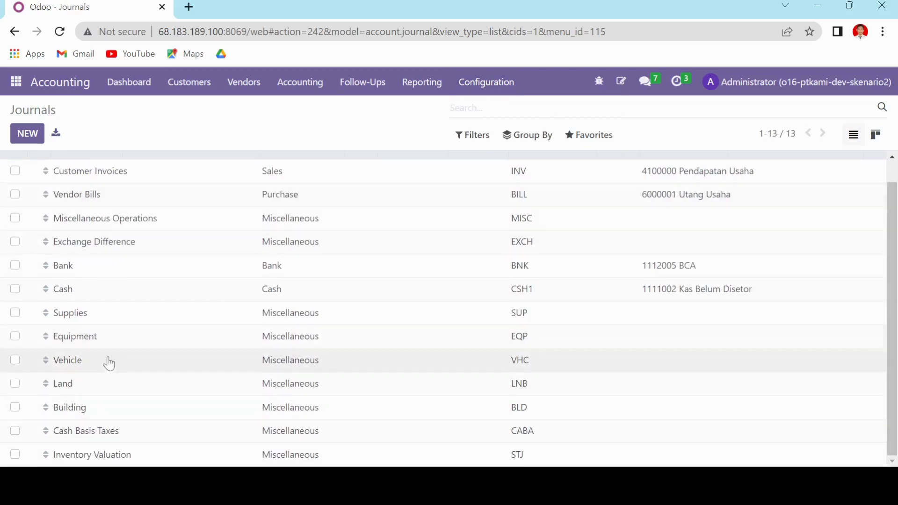
pyautogui.scroll(1, 146, 353)
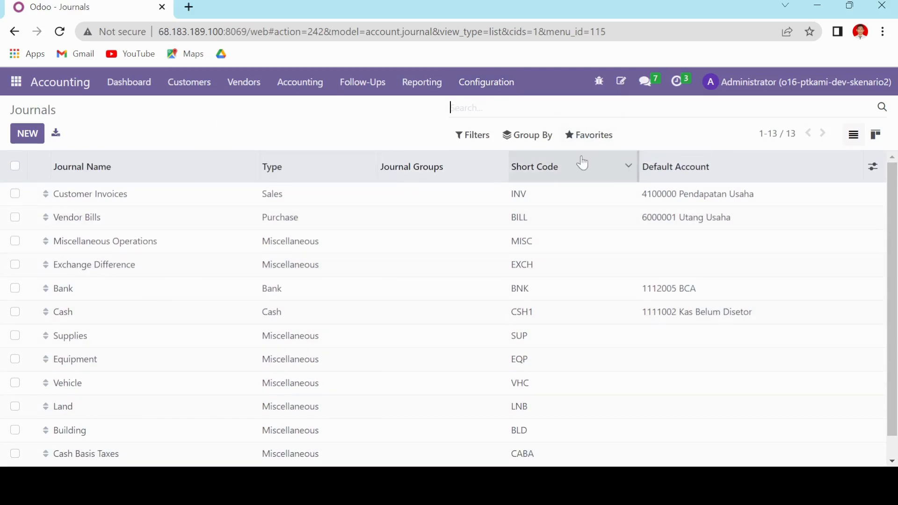
# Start a journal record import, load "00 PT. KAMI All Data (15).xlsx" and select the 04a Import Jurnal sheet.
pyautogui.click(583, 136)
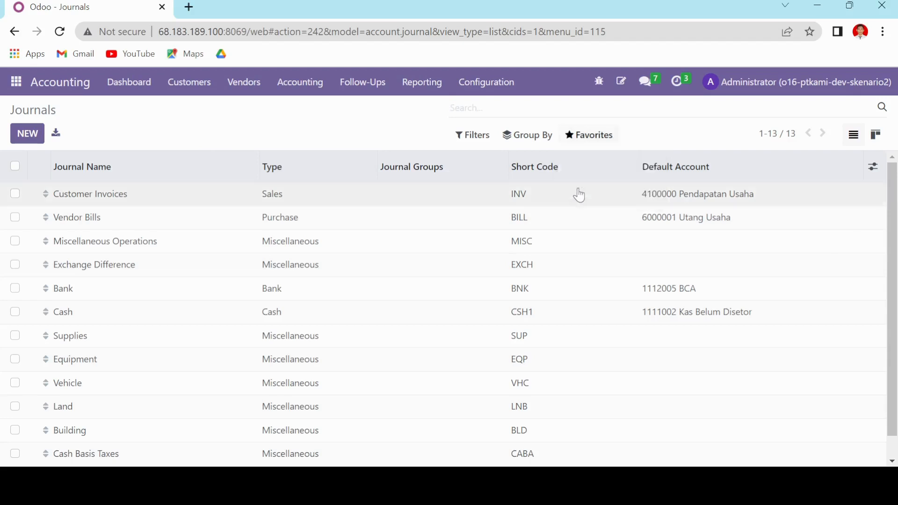
pyautogui.click(580, 186)
pyautogui.click(38, 140)
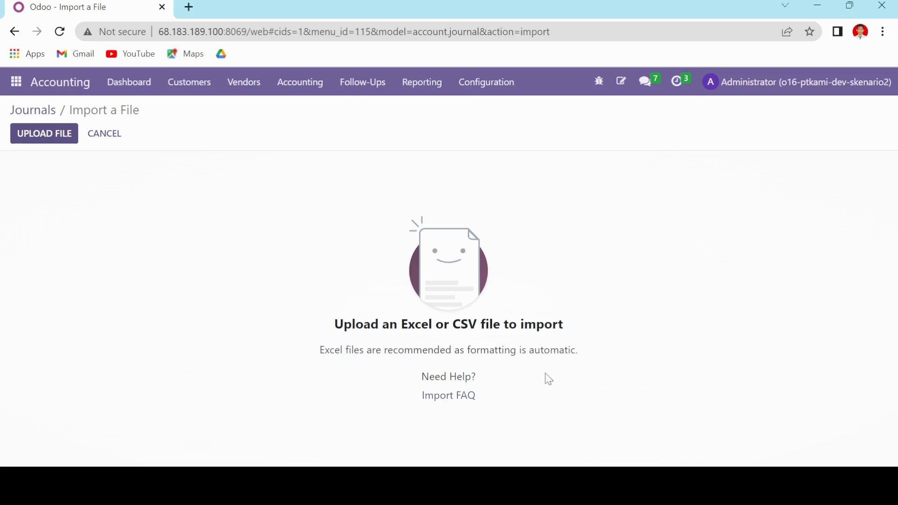
pyautogui.click(534, 366)
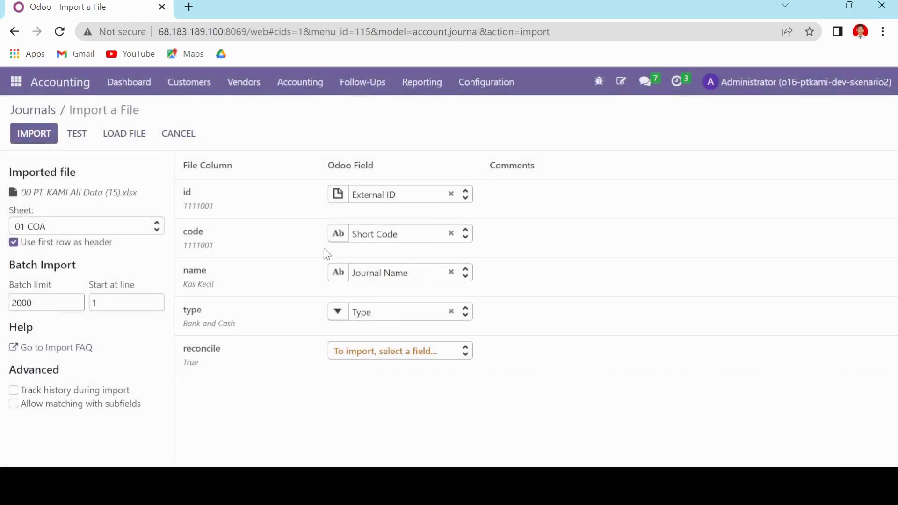
pyautogui.click(95, 225)
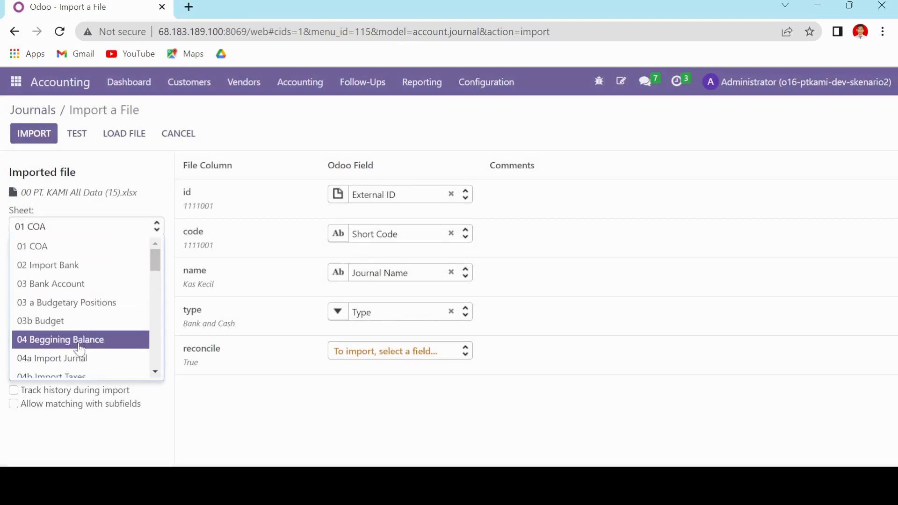
pyautogui.click(82, 358)
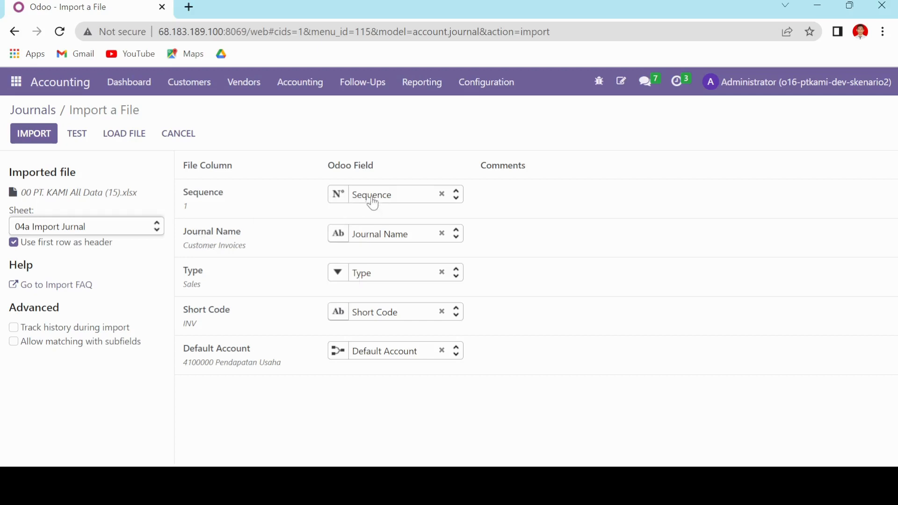
# Test the journal import, examine the reported problem with the company and short code values, and cancel the import.
pyautogui.click(77, 135)
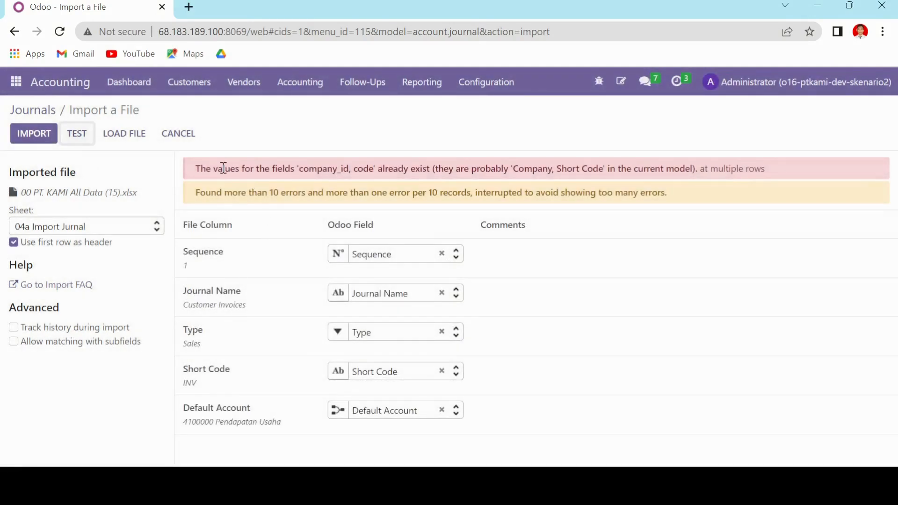
pyautogui.moveTo(197, 168); pyautogui.dragTo(396, 173)
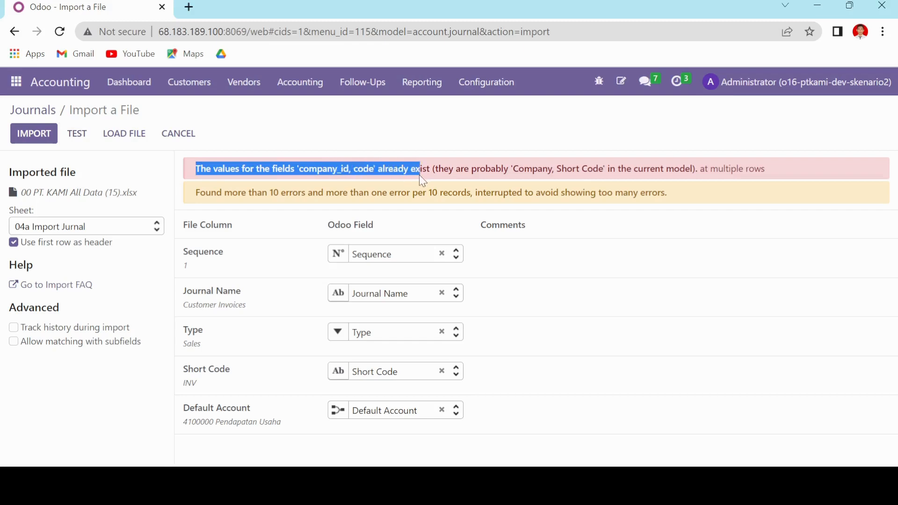
pyautogui.click(289, 148)
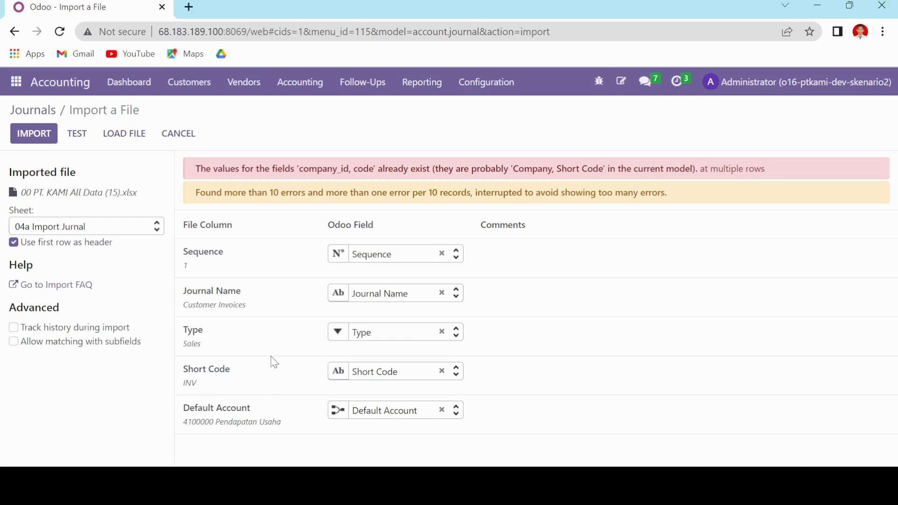
pyautogui.click(192, 142)
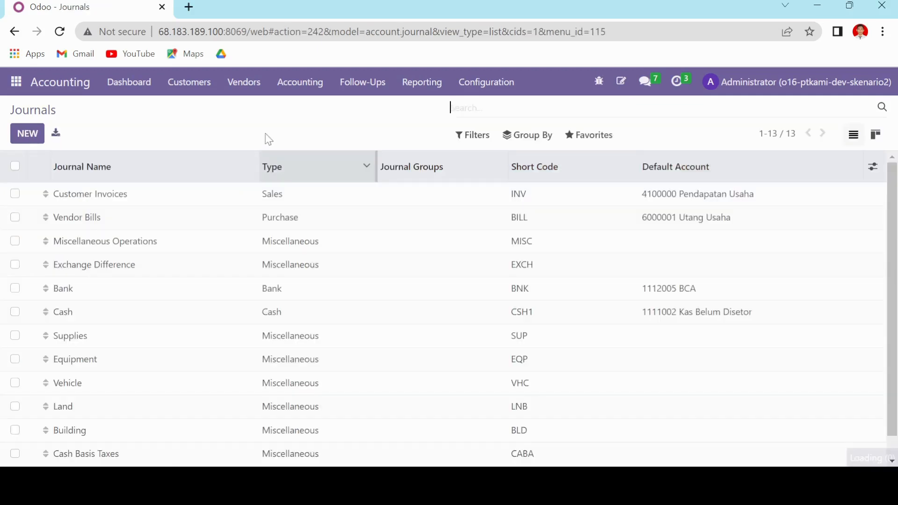
# Review the Journals list, open the Vendor Bills journal to view its settings, and return to the list.
pyautogui.scroll(-1, 327, 269)
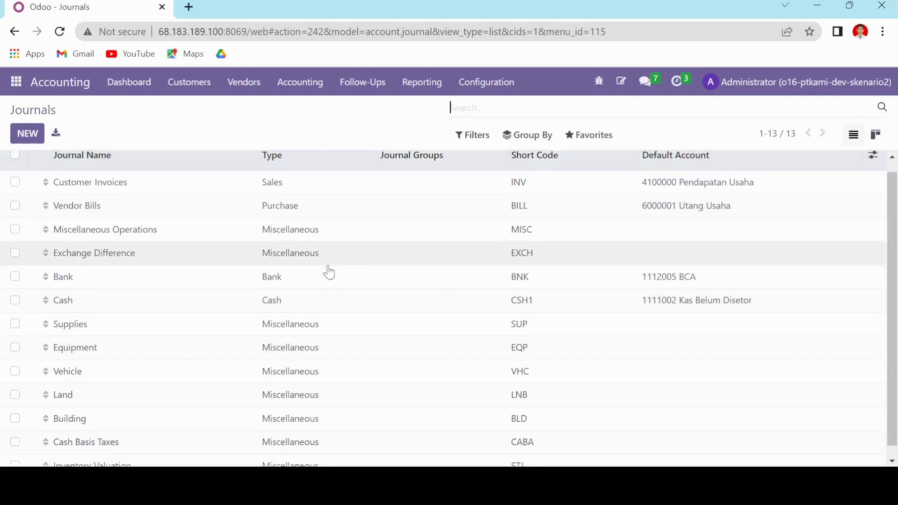
pyautogui.scroll(1, 314, 286)
pyautogui.click(263, 198)
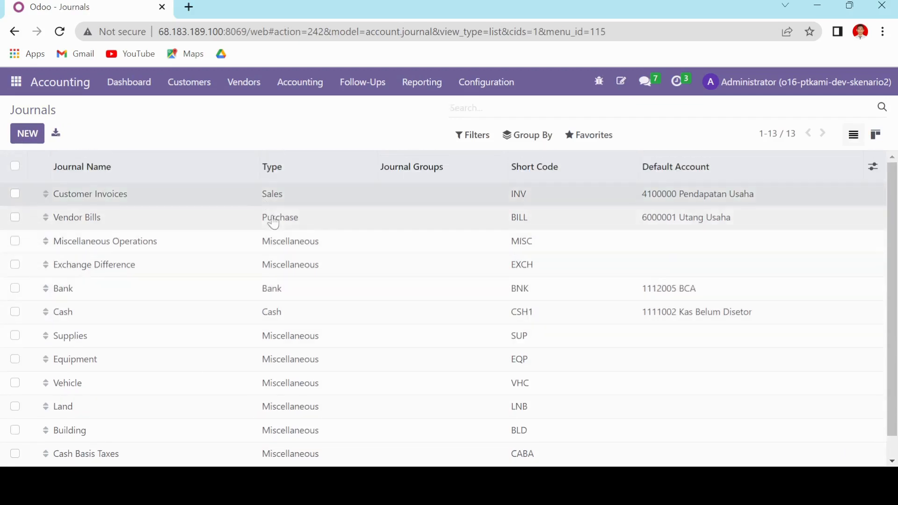
pyautogui.click(35, 113)
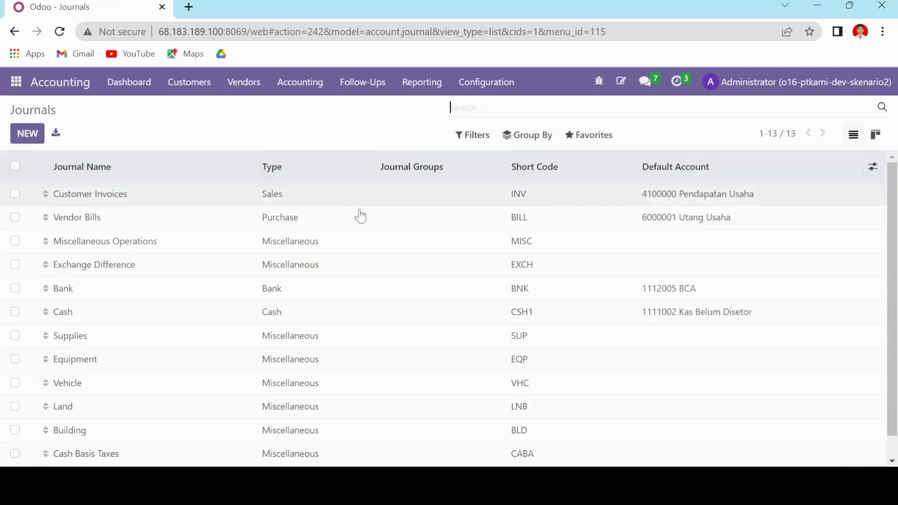
pyautogui.click(321, 218)
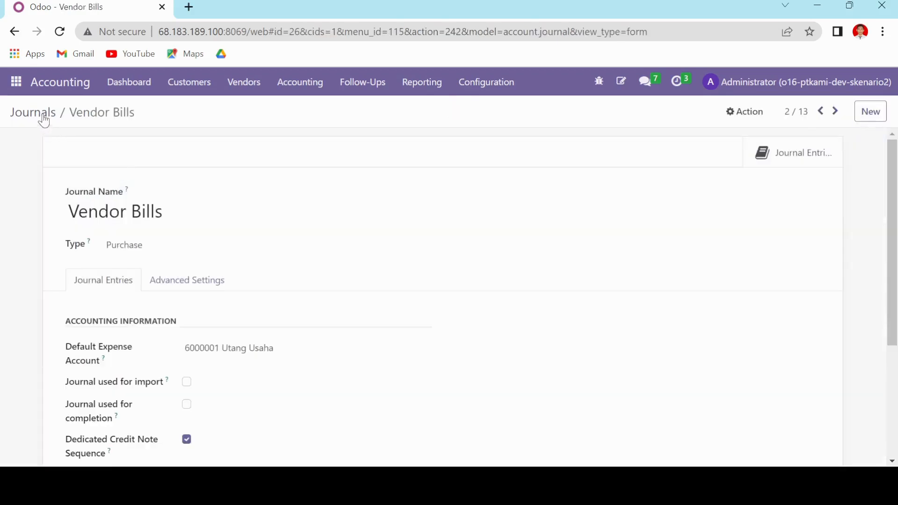
pyautogui.click(41, 114)
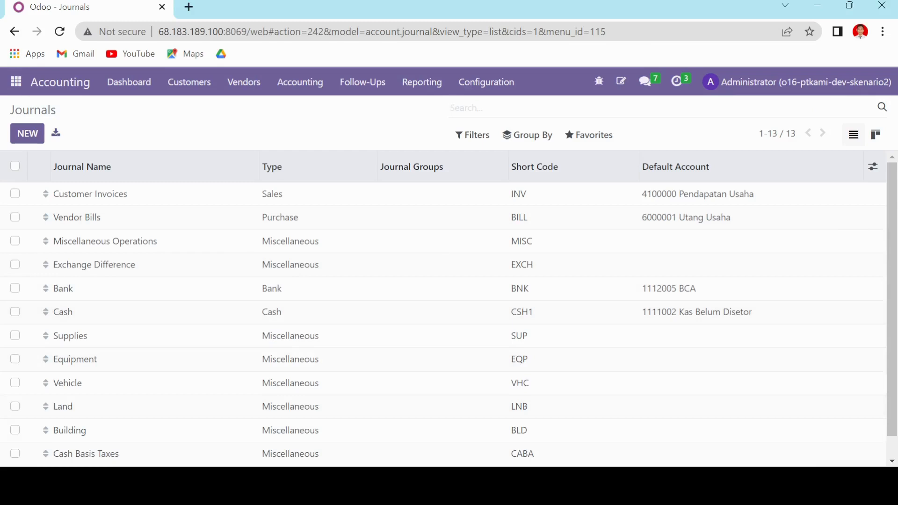
# Switch to the Google Sheets workbook and examine the 04 Beggining Balance sheet down to its last account row.
pyautogui.hotkey('alt', 'Tab')
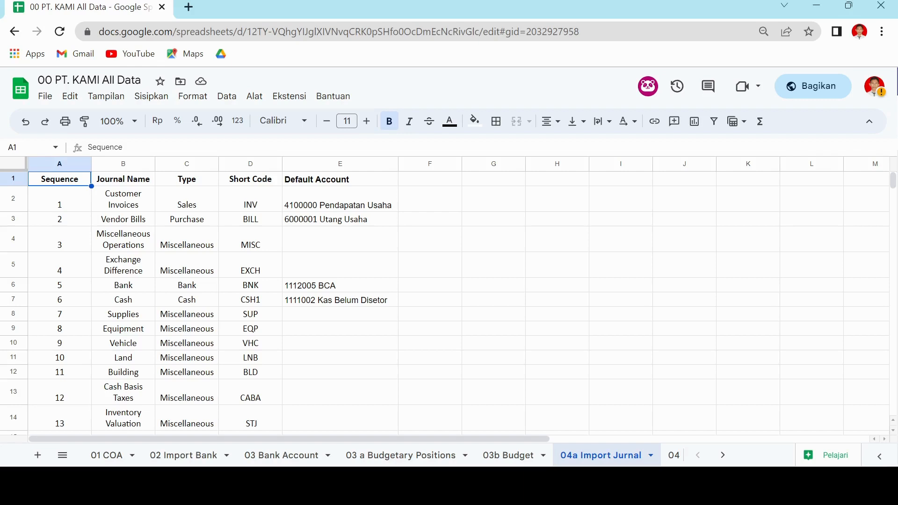
pyautogui.click(723, 456)
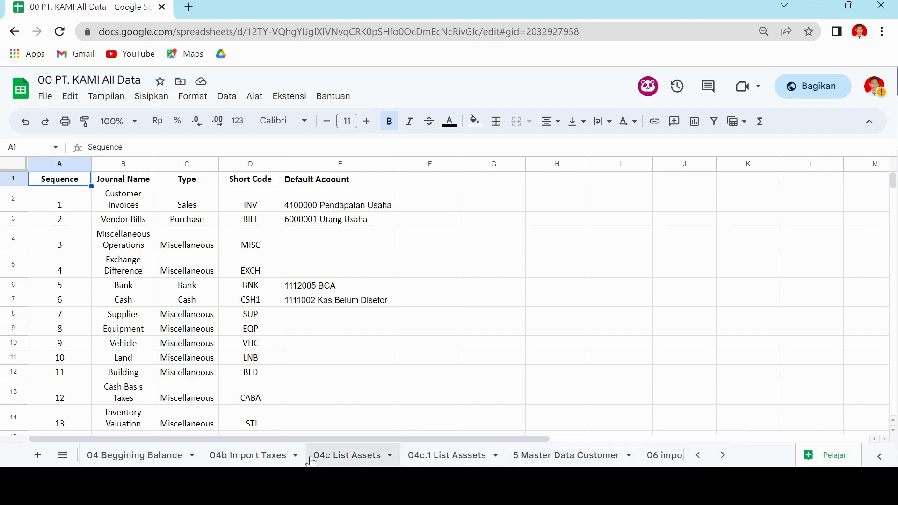
pyautogui.click(159, 456)
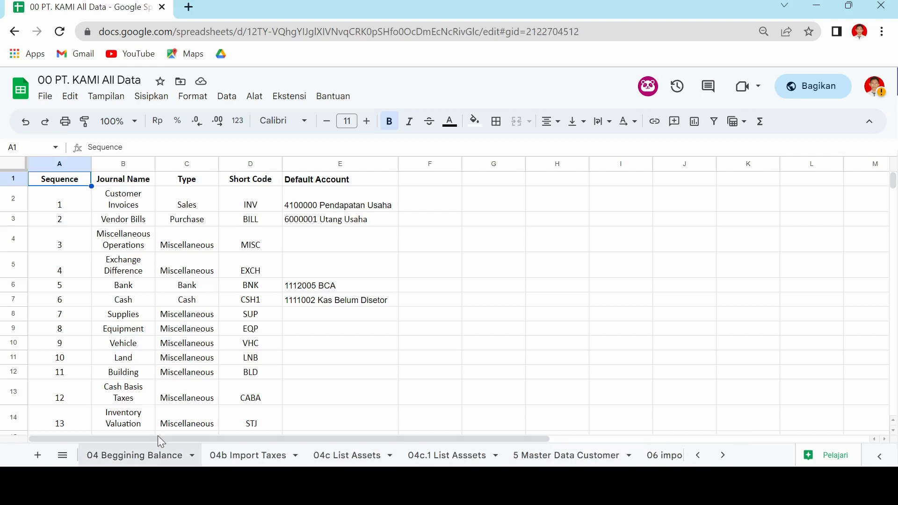
pyautogui.scroll(-5, 281, 335)
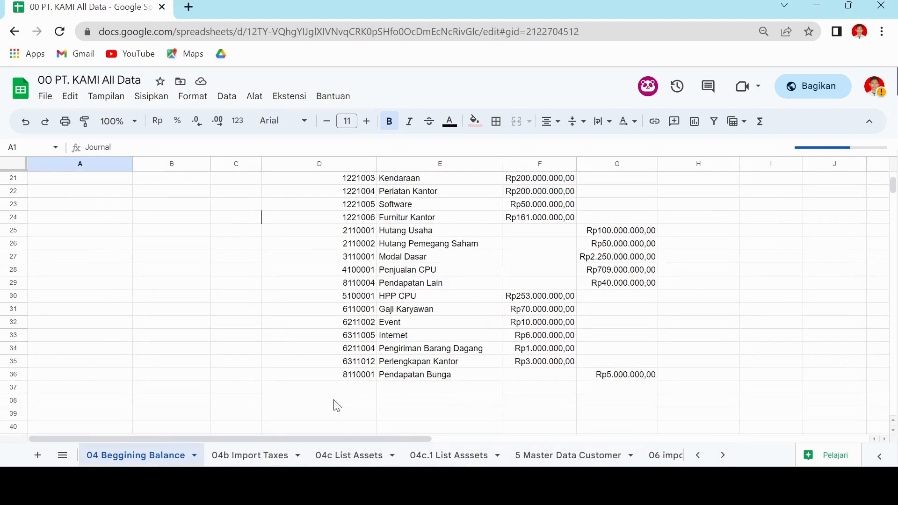
pyautogui.scroll(-1, 421, 374)
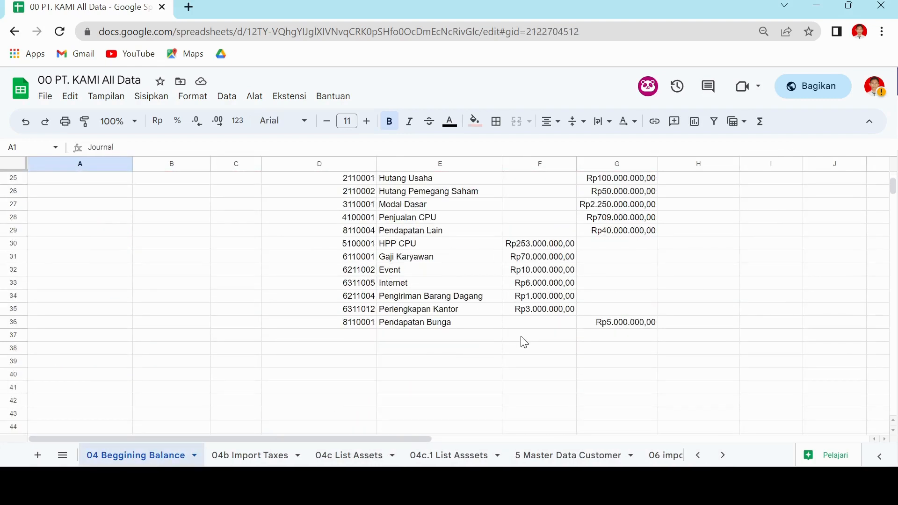
# Temporarily total the debit column in F37 with =SUM(F2:F36) and extend the formula to the credit column.
pyautogui.click(527, 342)
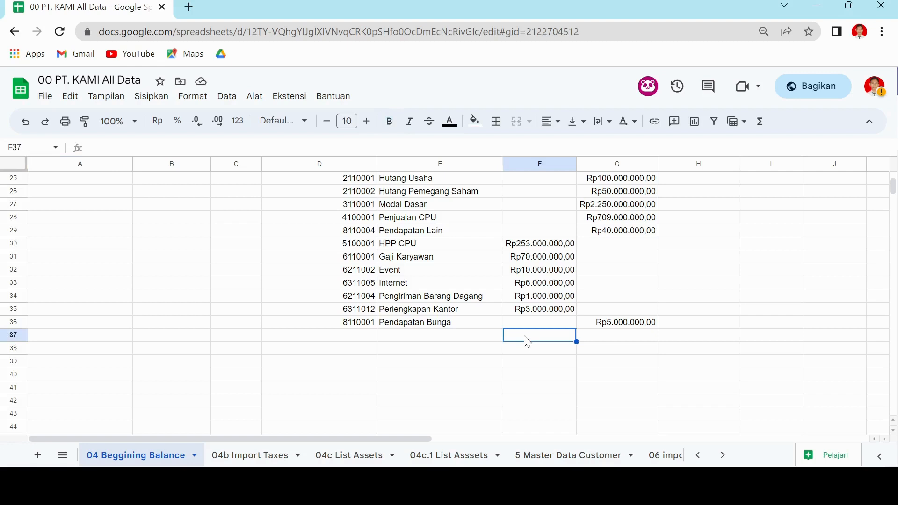
pyautogui.write('=s')
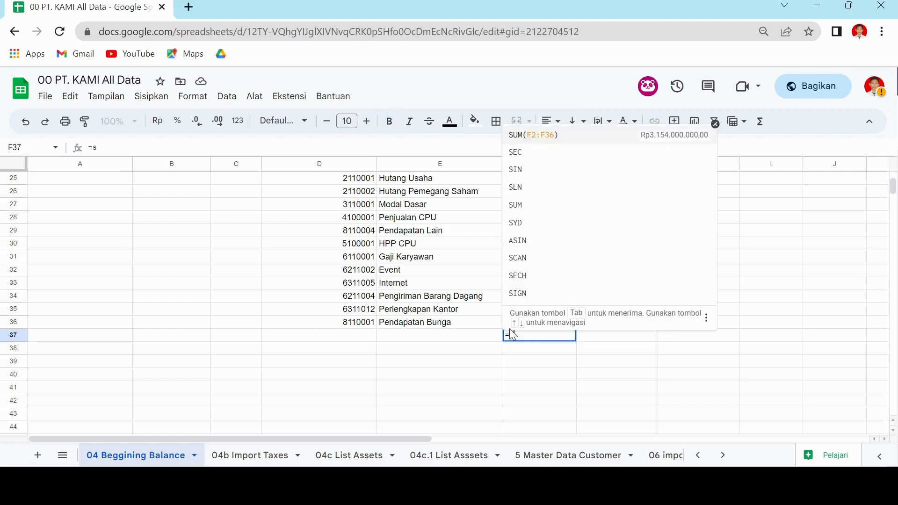
pyautogui.press('Tab')
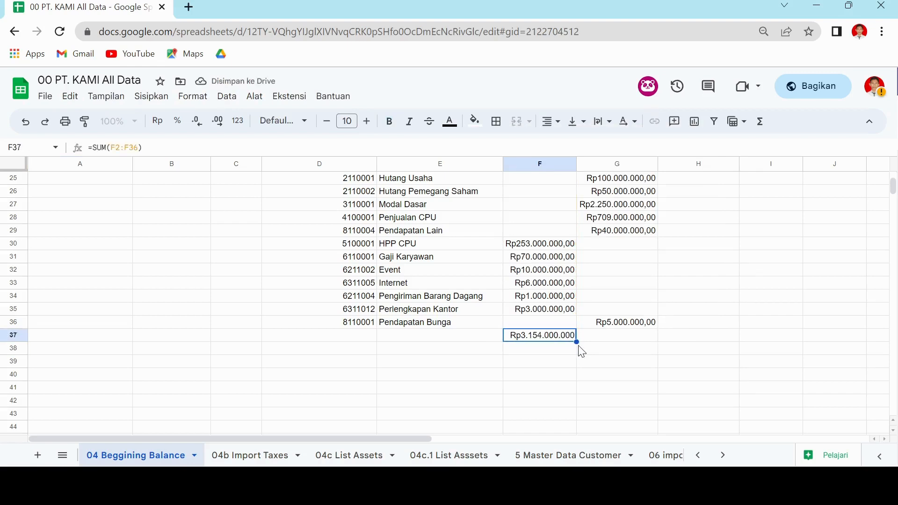
pyautogui.moveTo(577, 342); pyautogui.dragTo(598, 355)
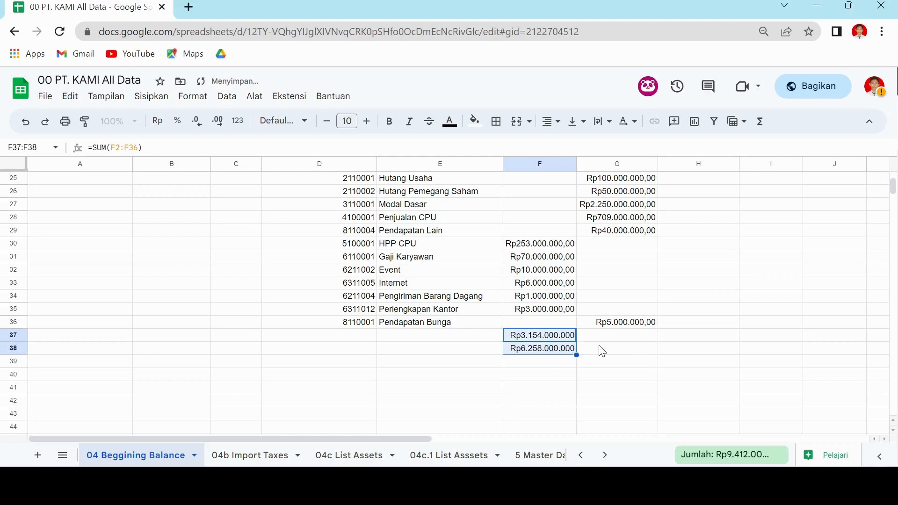
pyautogui.click(573, 340)
pyautogui.moveTo(573, 341); pyautogui.dragTo(643, 347)
pyautogui.click(629, 361)
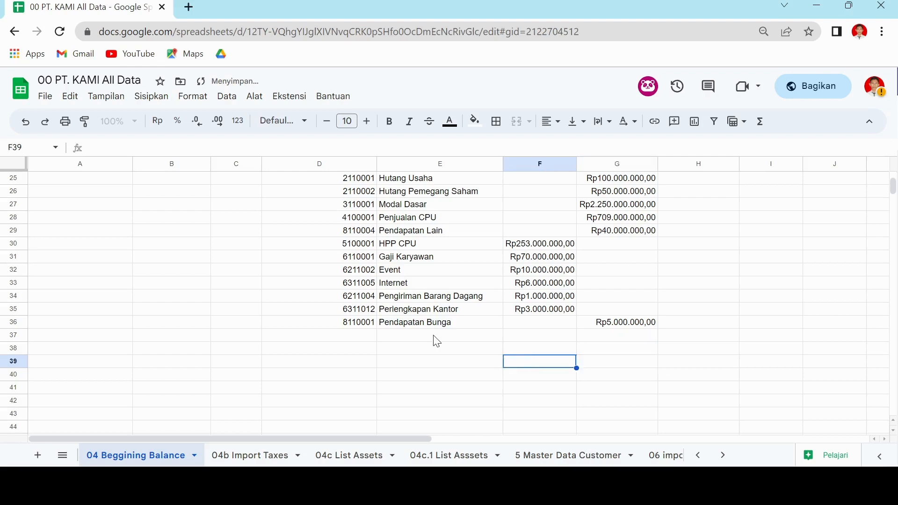
pyautogui.scroll(8, 107, 228)
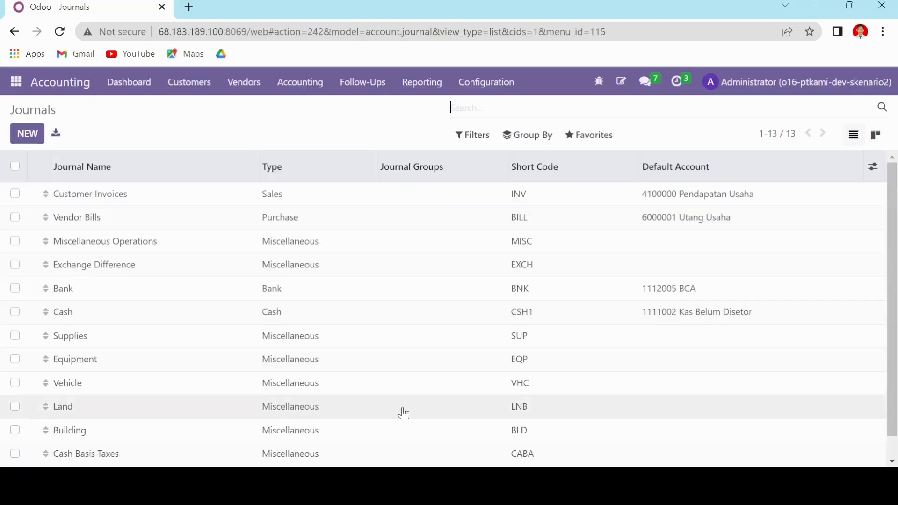
# In Odoo's Journal Entries, start a record import from "00 PT. KAMI All Data (15).xlsx" using the 04 Beggining Balance sheet.
pyautogui.click(316, 88)
pyautogui.click(331, 129)
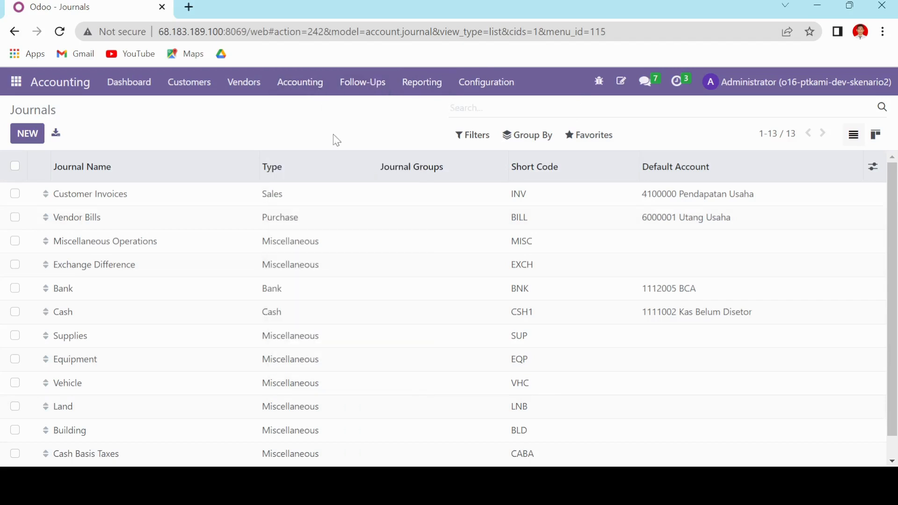
pyautogui.click(590, 141)
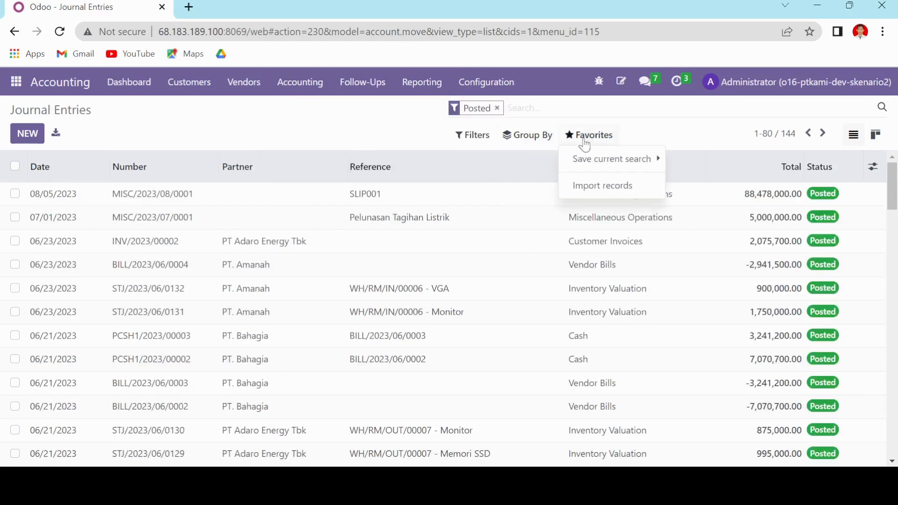
pyautogui.click(580, 187)
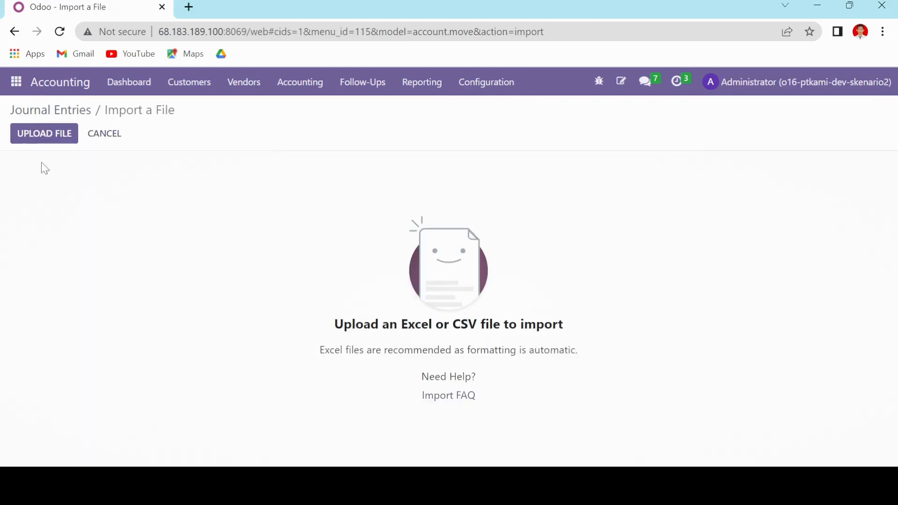
pyautogui.click(44, 140)
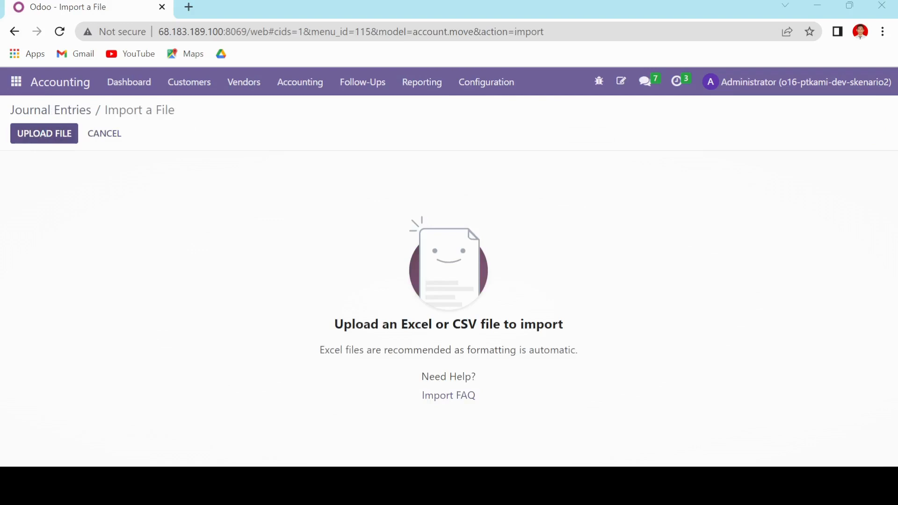
pyautogui.click(505, 308)
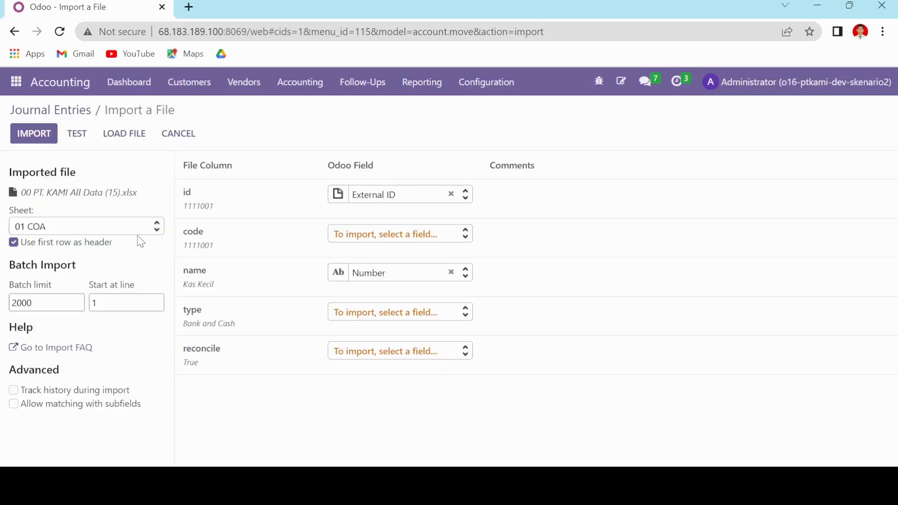
pyautogui.click(141, 232)
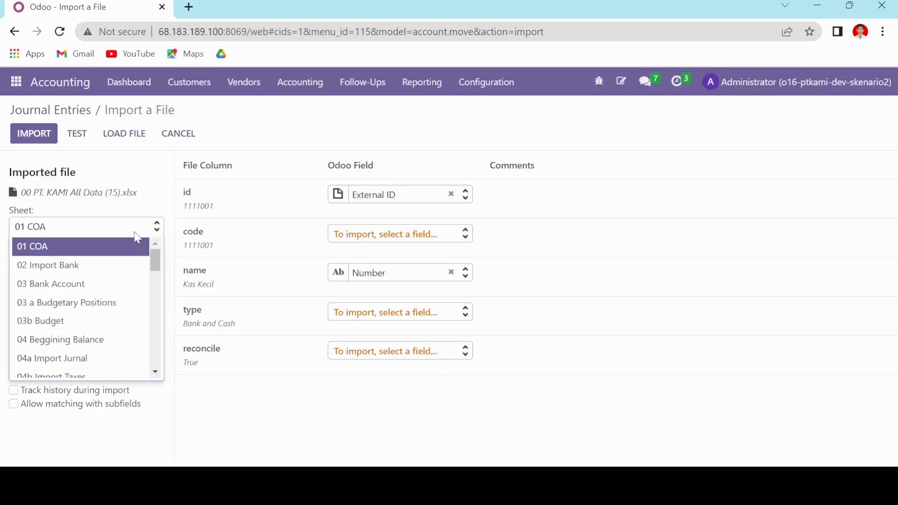
pyautogui.click(81, 338)
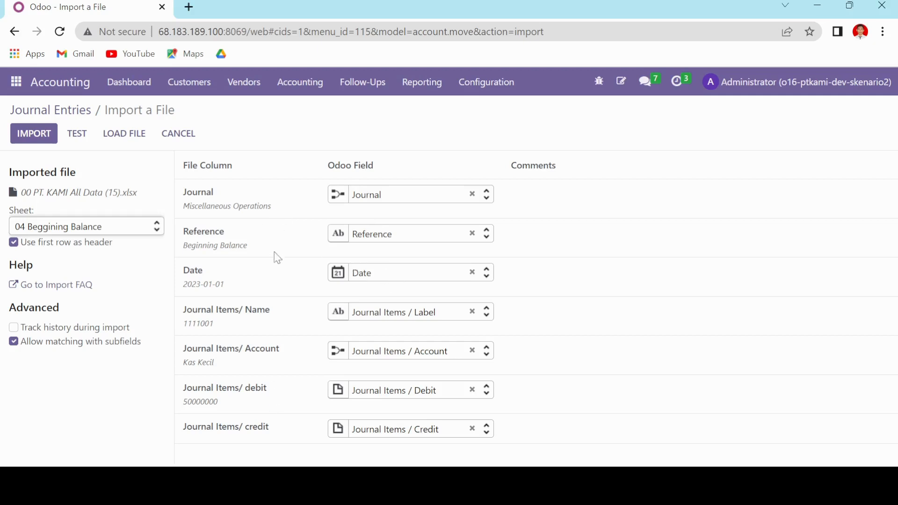
# Test the beginning balance import for validity and cancel it without importing.
pyautogui.click(78, 132)
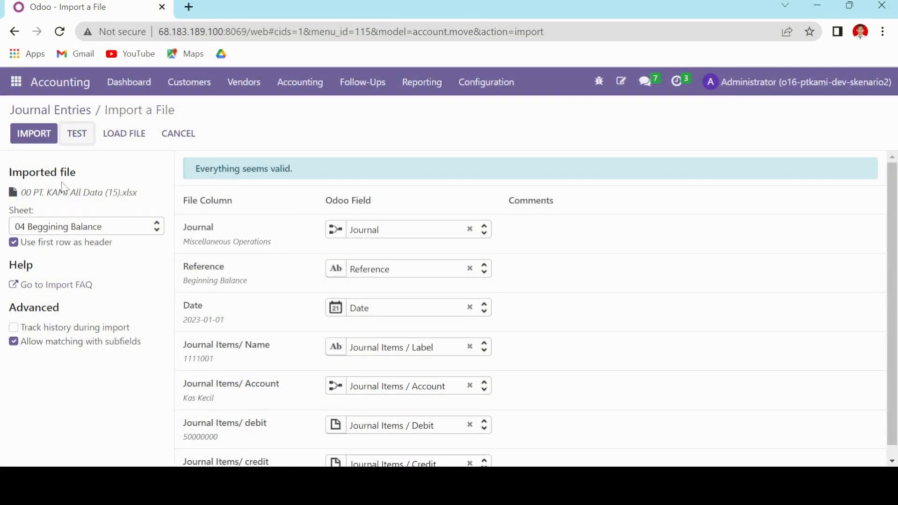
pyautogui.click(180, 135)
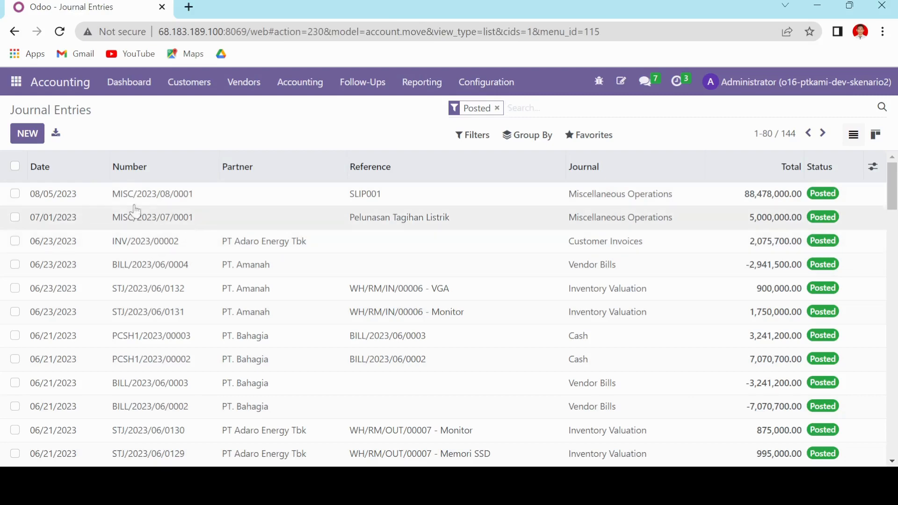
# Browse the posted journal entries, examining their numbers, references, journals and totals.
pyautogui.scroll(-12, 197, 260)
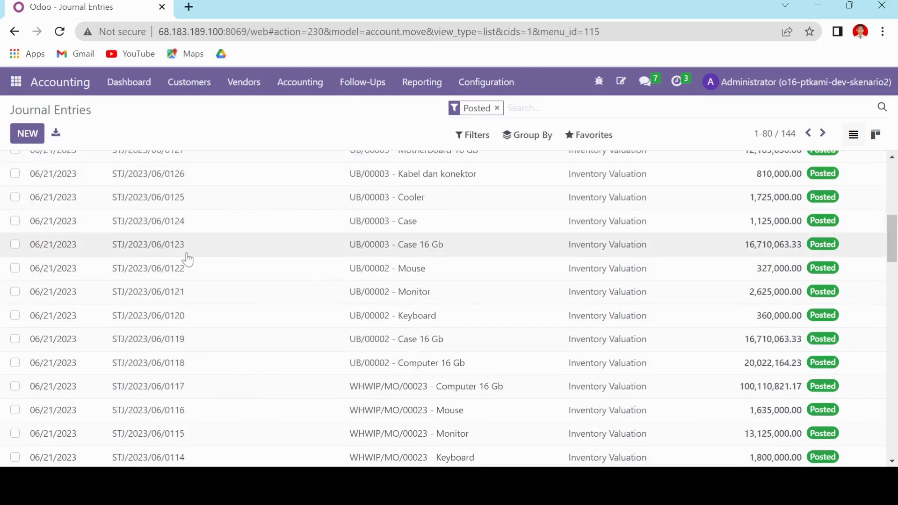
pyautogui.scroll(-15, 198, 272)
pyautogui.scroll(10, 224, 260)
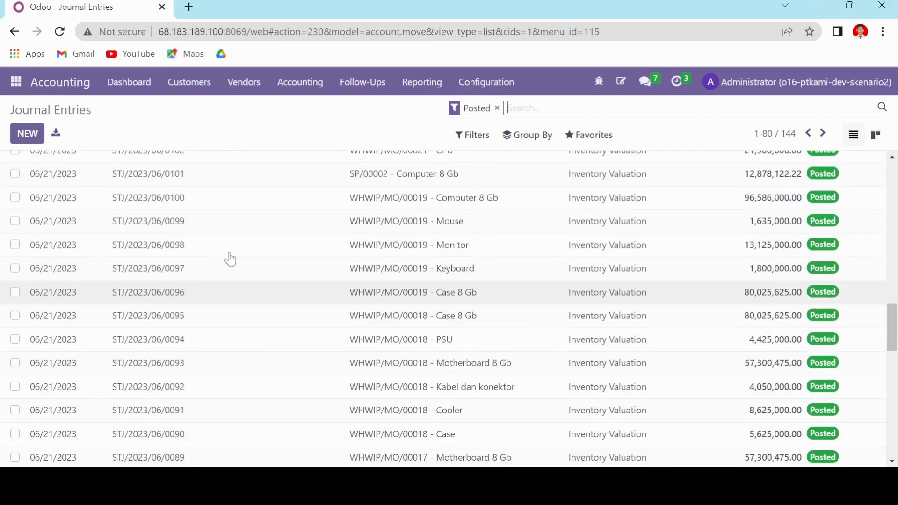
# Sort the journal entries by date, oldest first, and open the Beginning Balance entry to review its journal items and totals.
pyautogui.scroll(12, 220, 248)
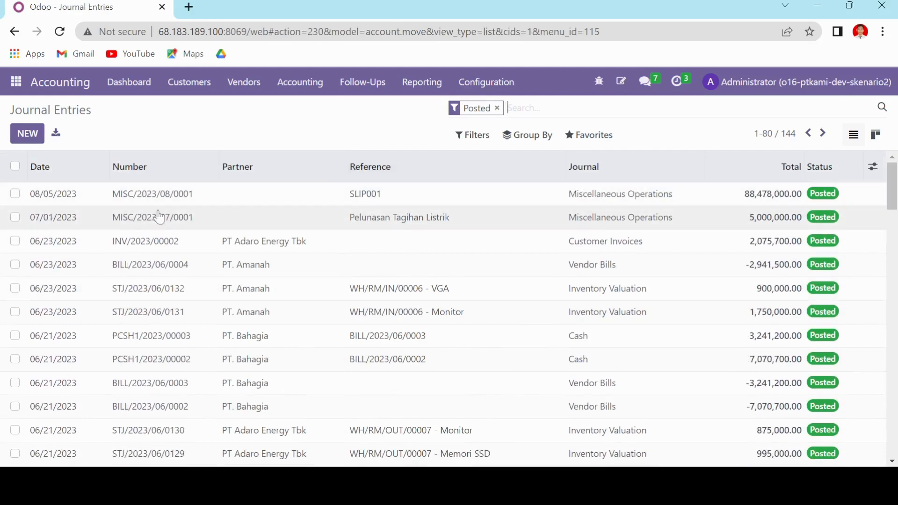
pyautogui.click(66, 177)
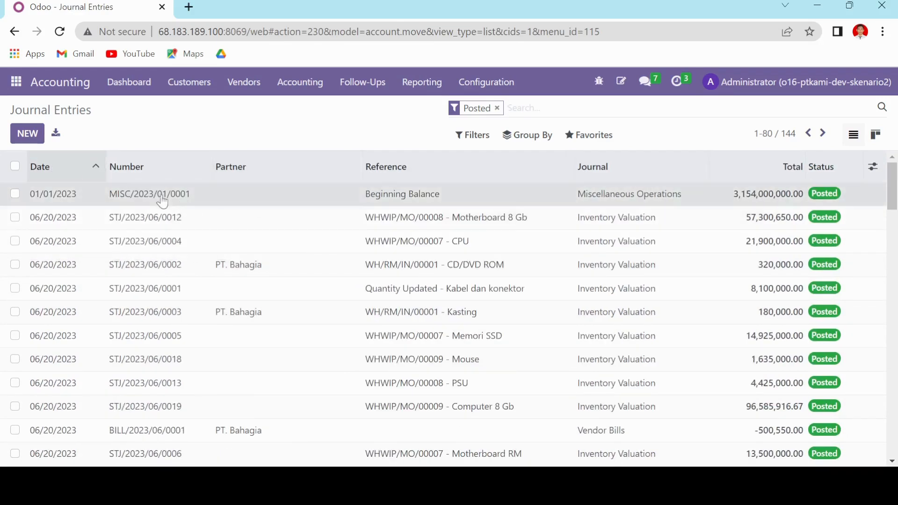
pyautogui.click(251, 205)
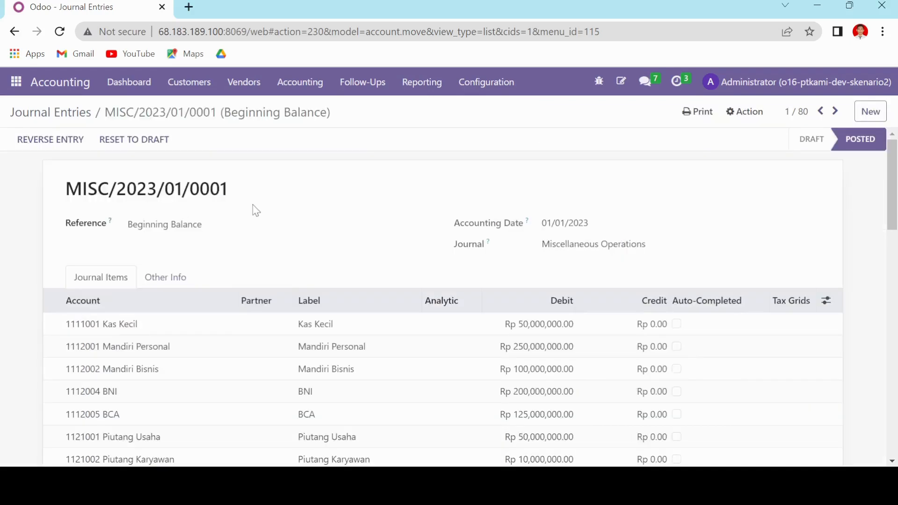
pyautogui.scroll(-8, 290, 225)
pyautogui.scroll(8, 219, 208)
pyautogui.scroll(-10, 269, 209)
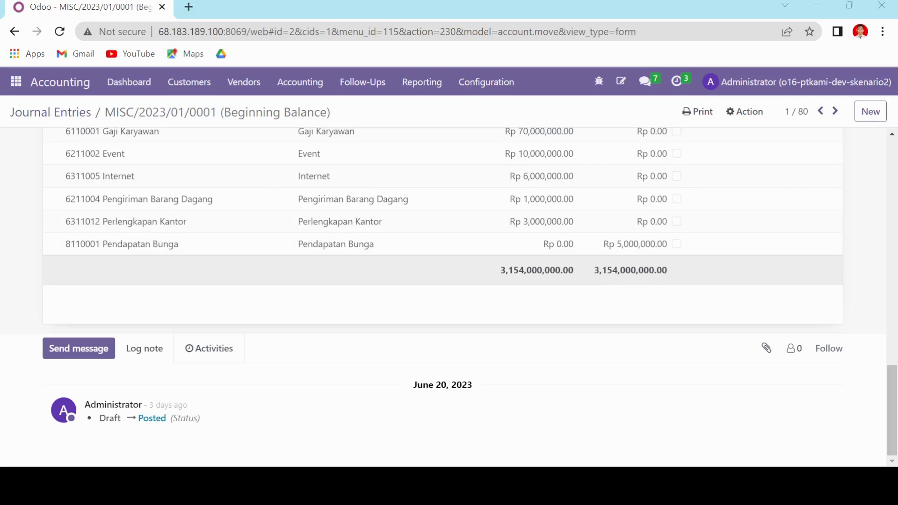
# Switch to the PT. KAMI spreadsheet and examine the names and accounts on the 03 a Budgetary Positions sheet.
pyautogui.hotkey('alt', 'Tab')
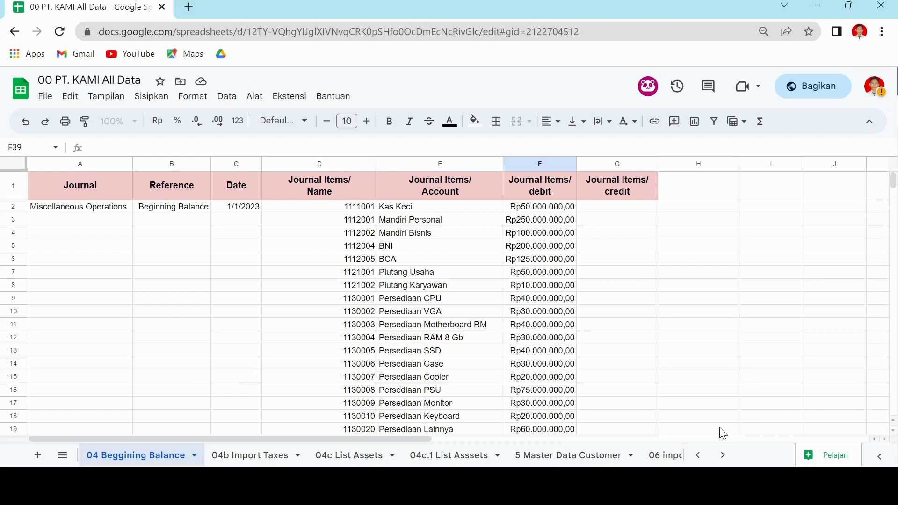
pyautogui.click(698, 456)
pyautogui.click(698, 456)
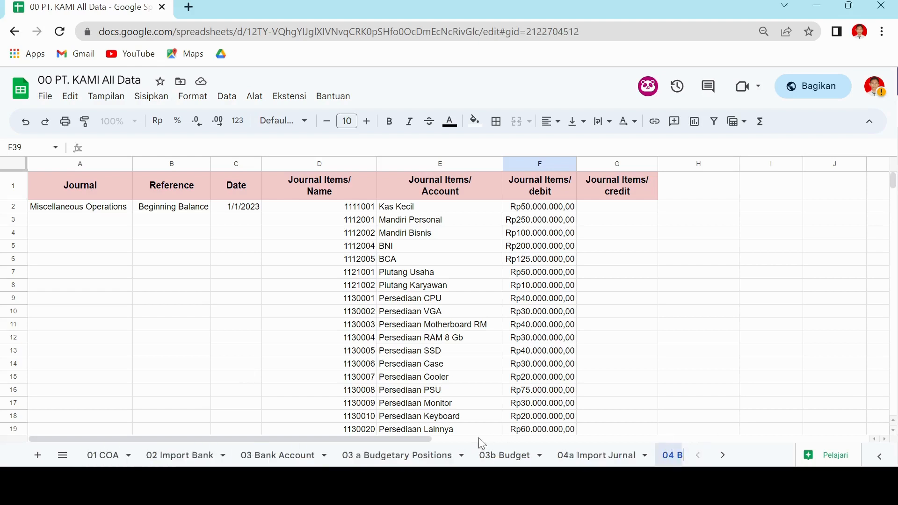
pyautogui.click(424, 455)
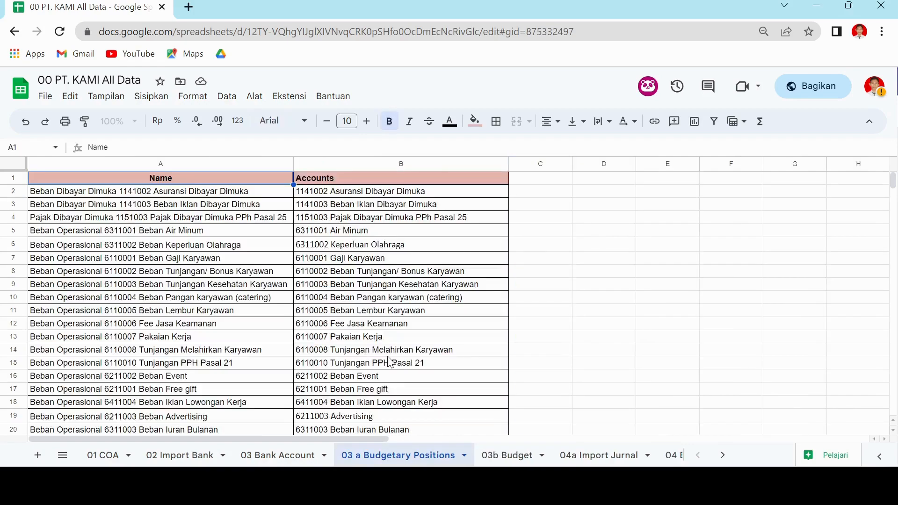
pyautogui.scroll(-6, 245, 265)
pyautogui.scroll(6, 228, 295)
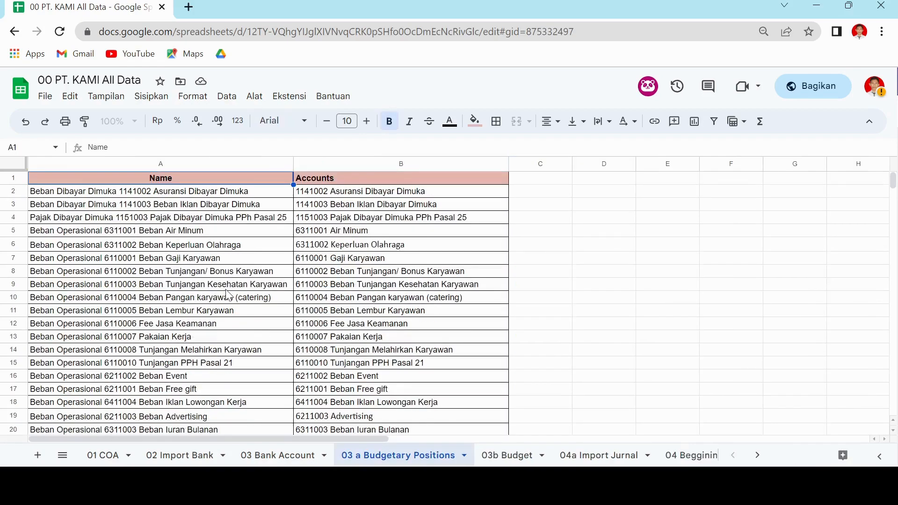
pyautogui.scroll(-10, 220, 299)
pyautogui.scroll(10, 208, 290)
pyautogui.scroll(2, 208, 288)
pyautogui.scroll(-15, 189, 286)
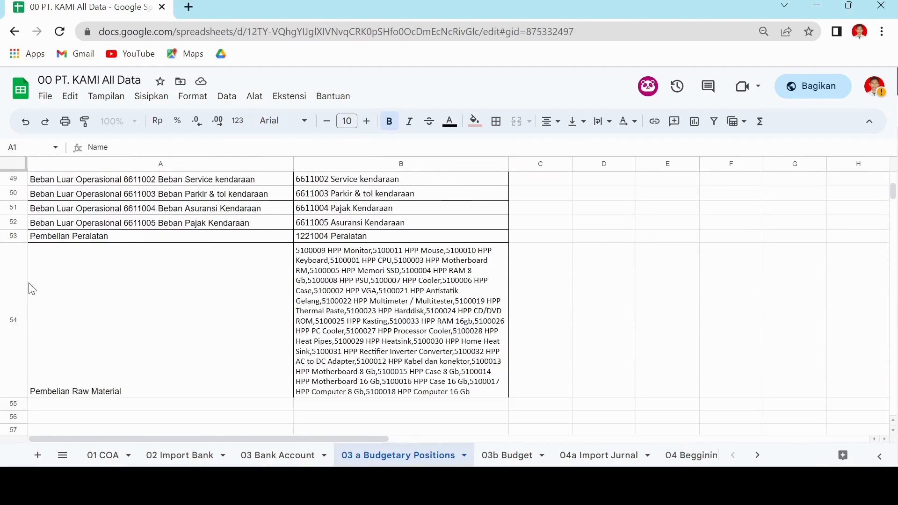
pyautogui.scroll(15, 126, 299)
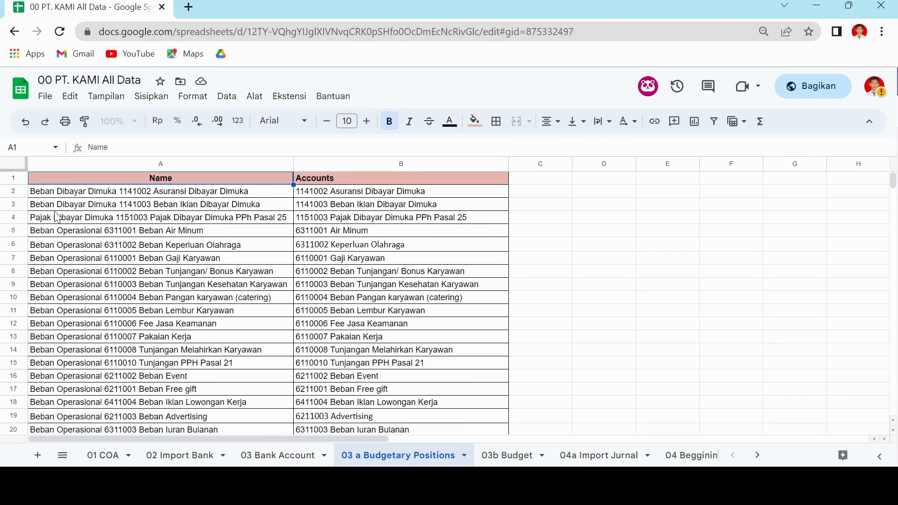
pyautogui.scroll(-10, 208, 284)
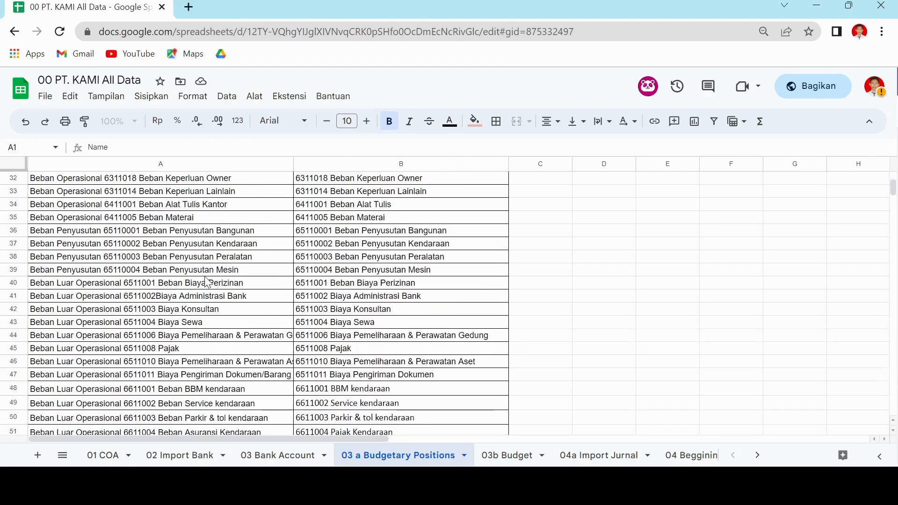
pyautogui.scroll(-7, 207, 284)
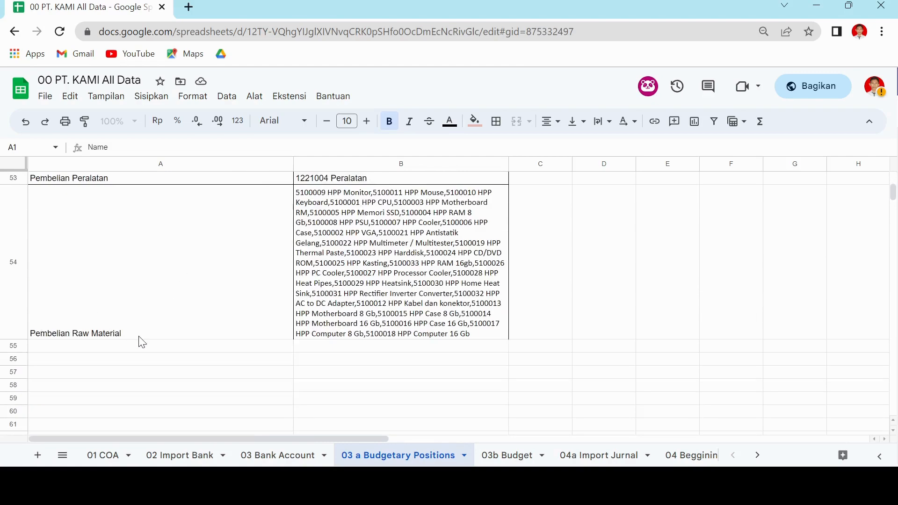
pyautogui.scroll(15, 142, 343)
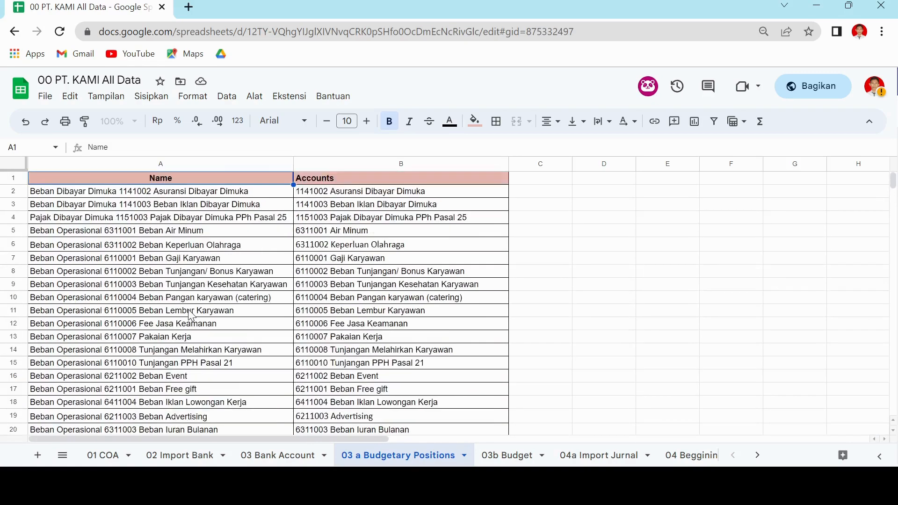
pyautogui.scroll(-17, 191, 316)
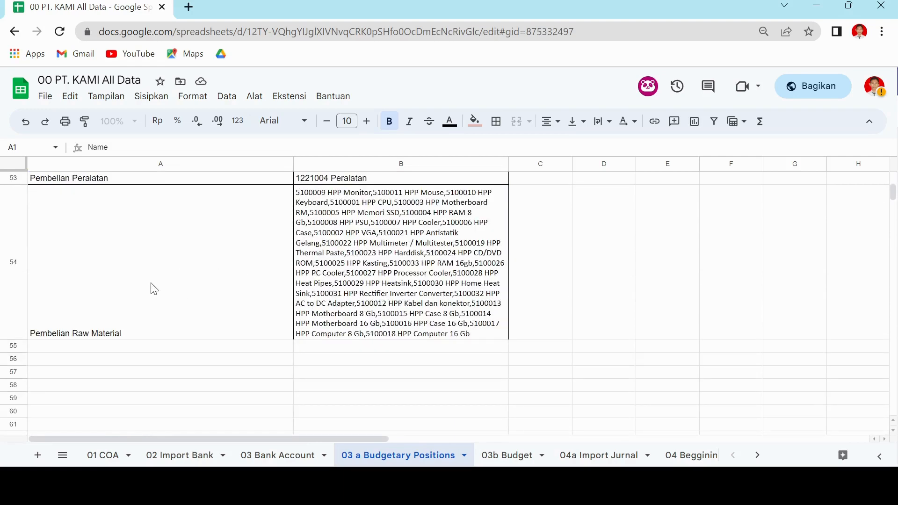
# Inspect the Pembelian Raw Material row and its comma-separated list of accounts, and return to the start of the sheet.
pyautogui.click(149, 313)
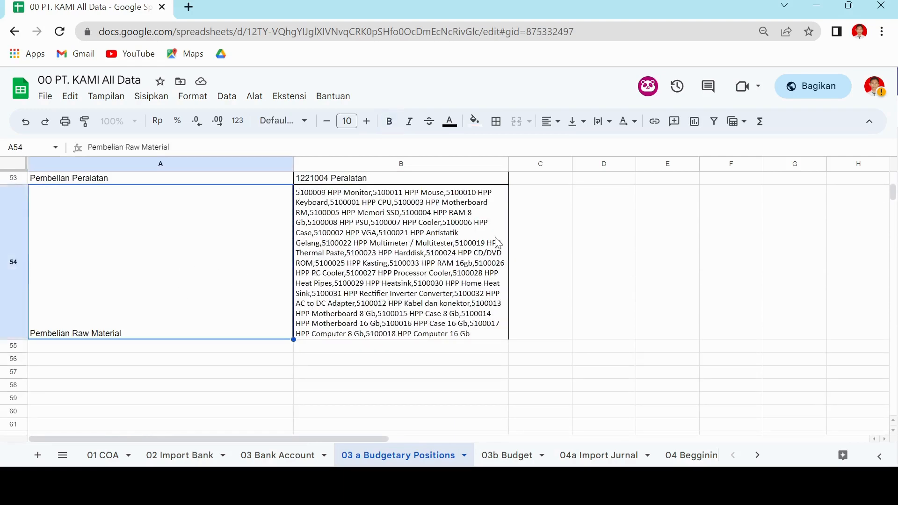
pyautogui.click(608, 241)
pyautogui.click(192, 304)
pyautogui.click(386, 249)
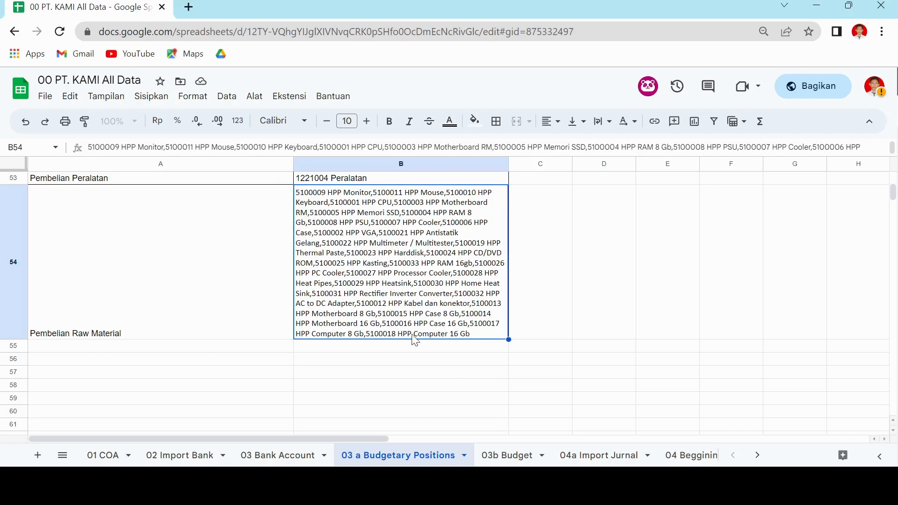
pyautogui.scroll(5, 487, 314)
pyautogui.scroll(5, 323, 337)
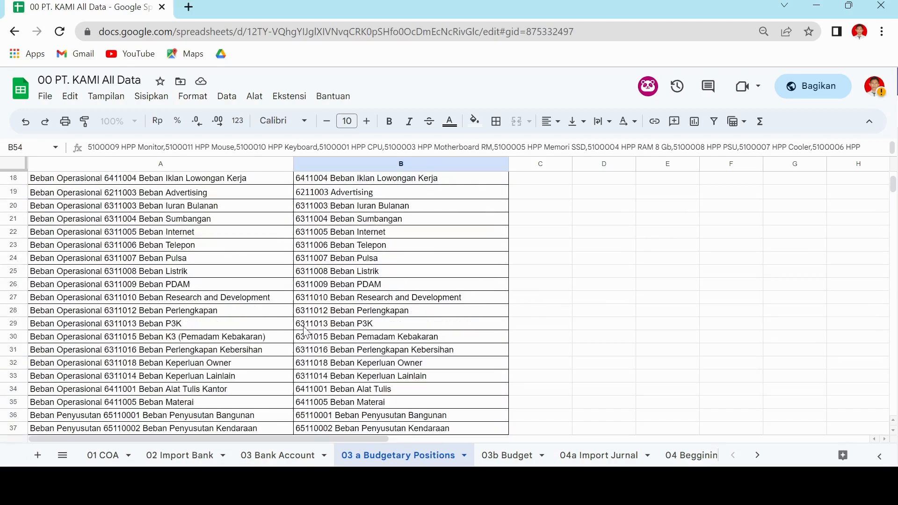
pyautogui.scroll(5, 169, 330)
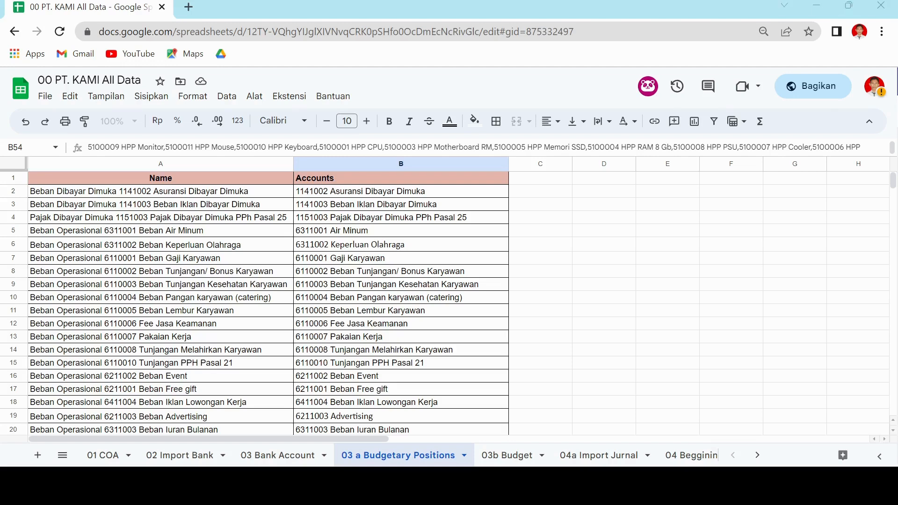
# In Odoo's Budgetary Positions, test an import from "00 PT. KAMI All Data (15).xlsx" using the 03 a Budgetary Positions sheet.
pyautogui.hotkey('alt', 'Tab')
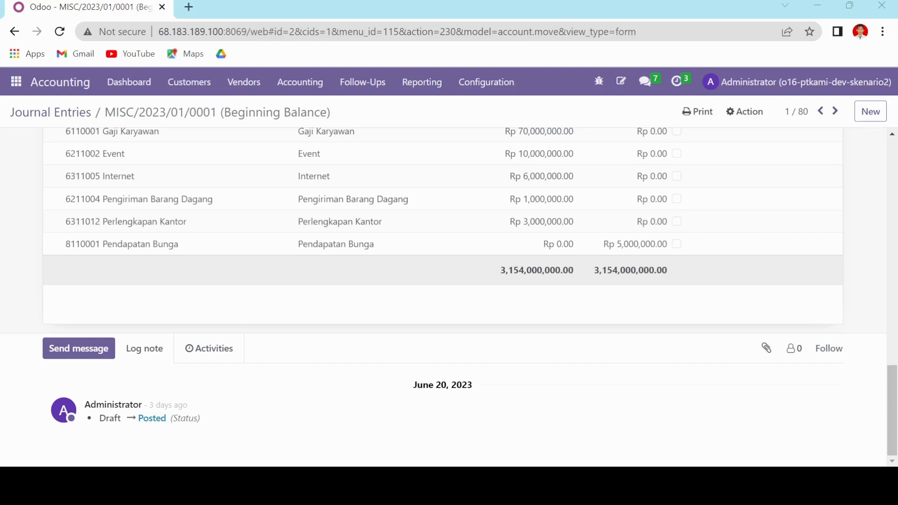
pyautogui.click(471, 84)
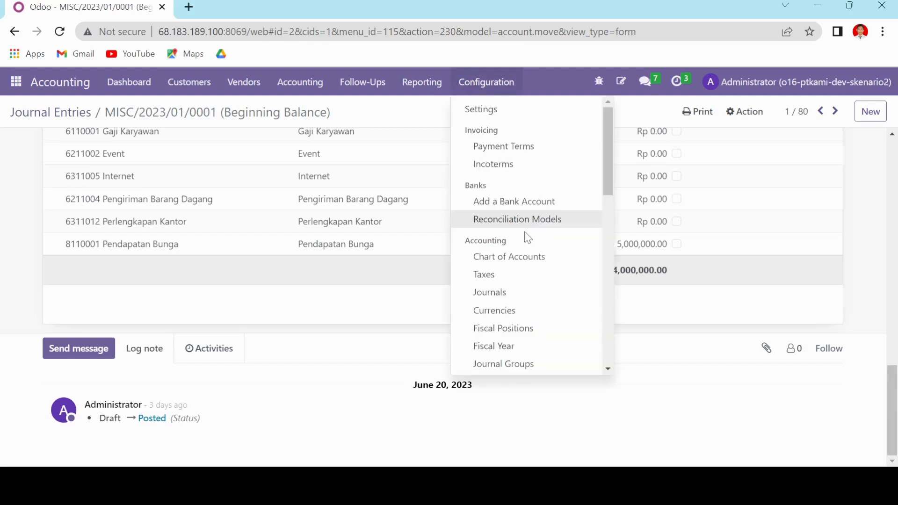
pyautogui.scroll(-6, 528, 239)
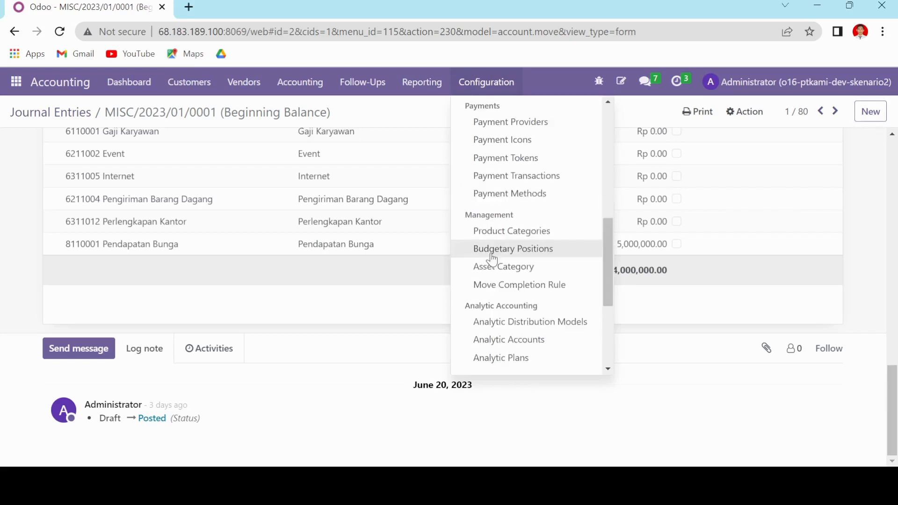
pyautogui.click(493, 250)
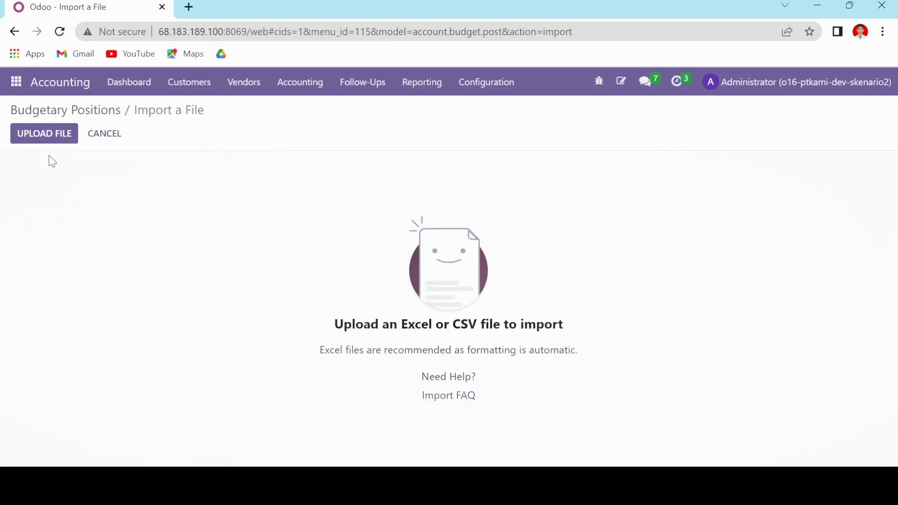
pyautogui.click(44, 133)
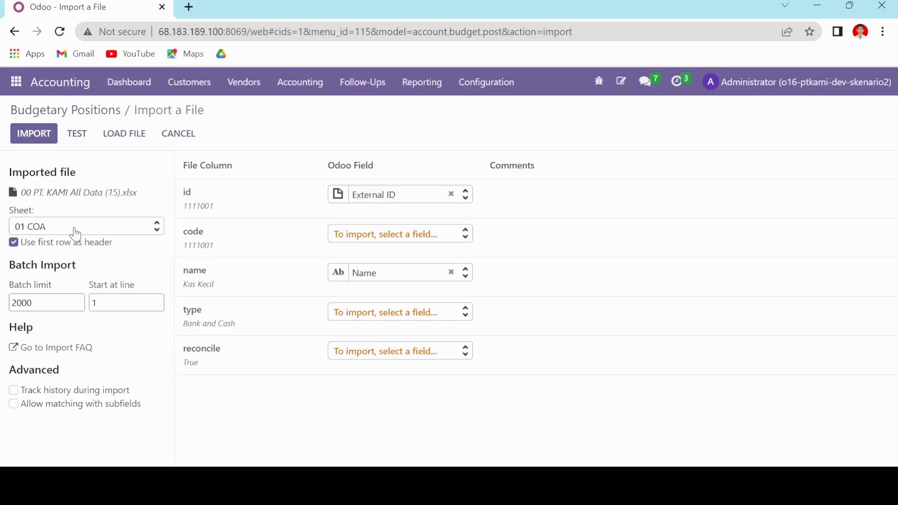
pyautogui.click(76, 230)
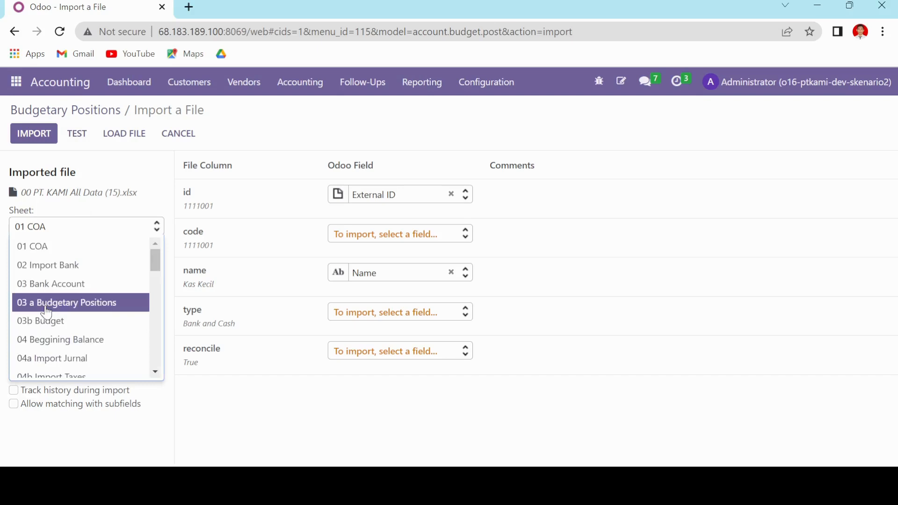
pyautogui.click(47, 305)
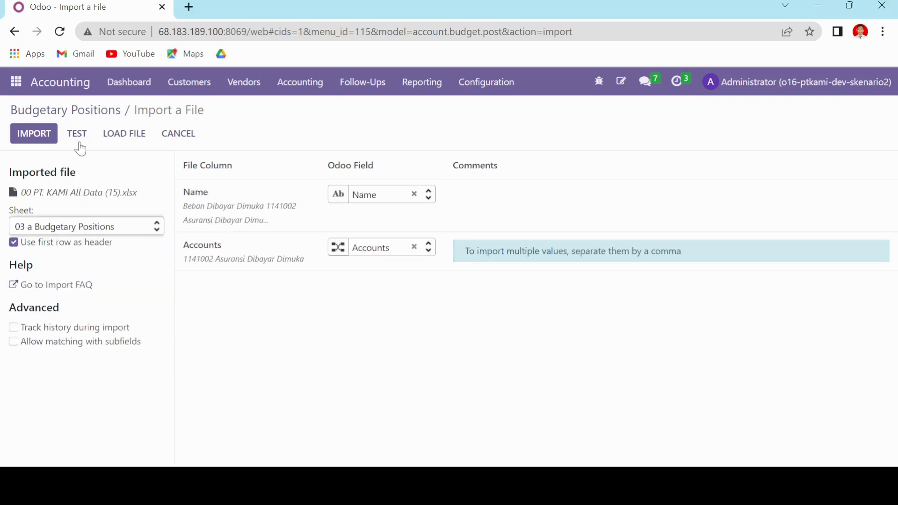
pyautogui.click(78, 136)
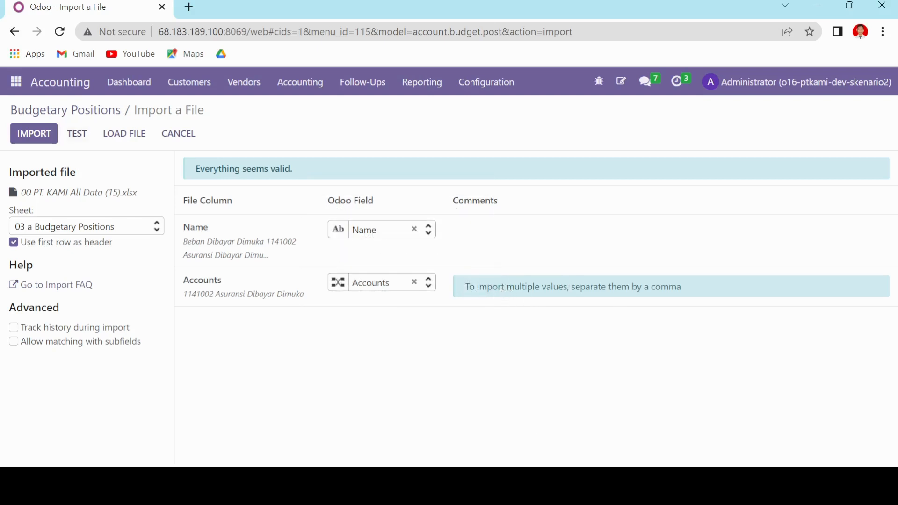
# Return to the spreadsheet and recheck the budgetary position rows down to the multi-account purchasing row.
pyautogui.hotkey('alt', 'Tab')
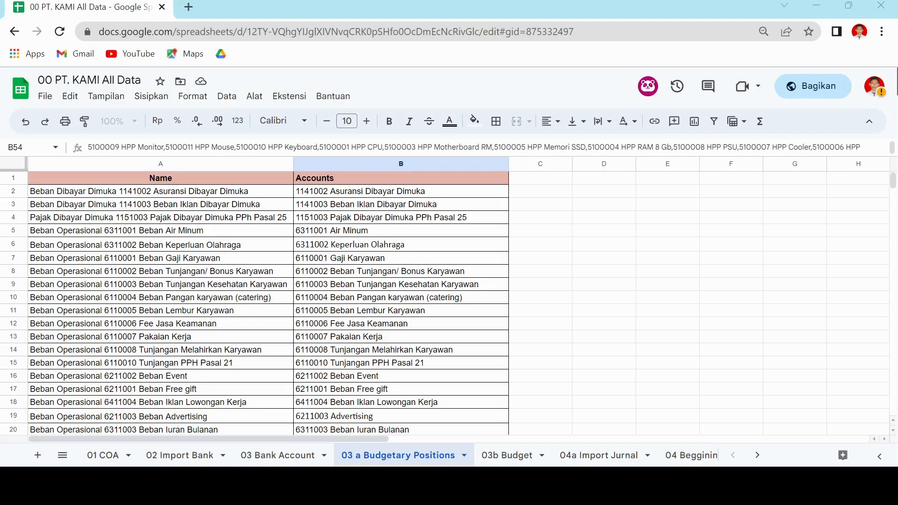
pyautogui.scroll(-15, 294, 333)
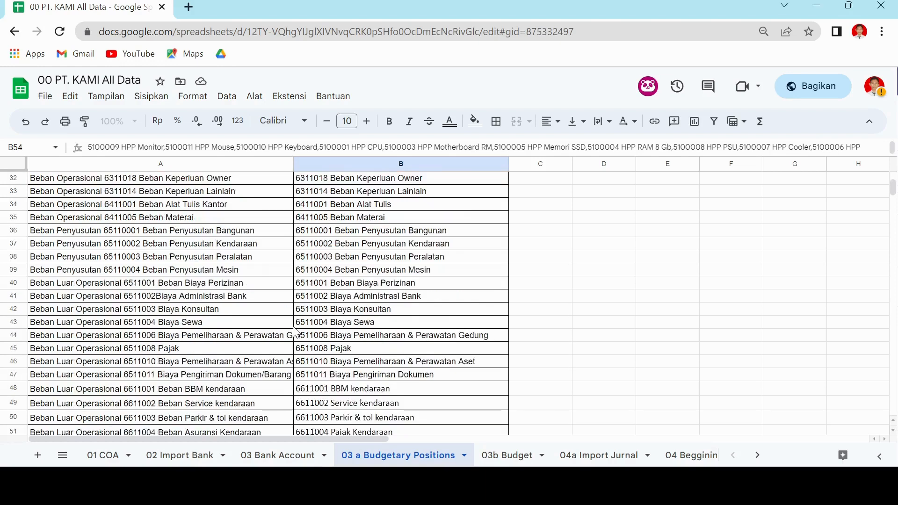
pyautogui.scroll(4, 294, 333)
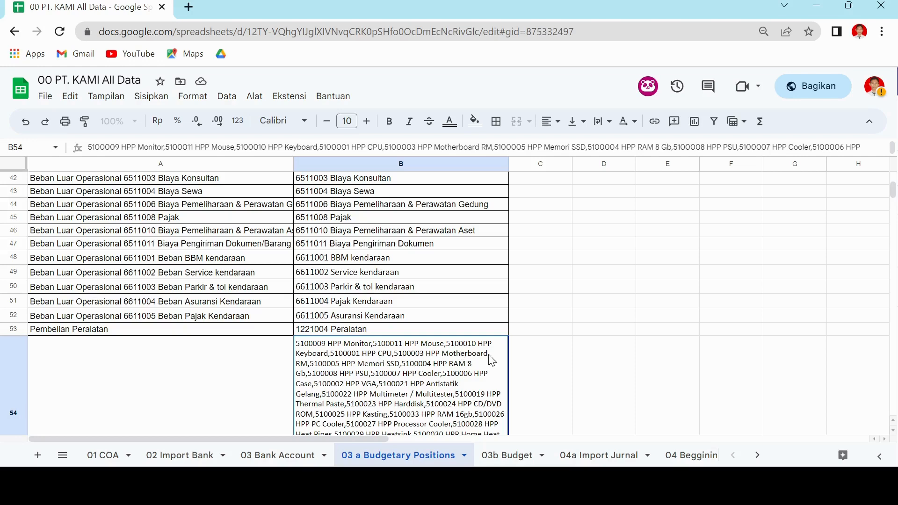
pyautogui.scroll(10, 544, 374)
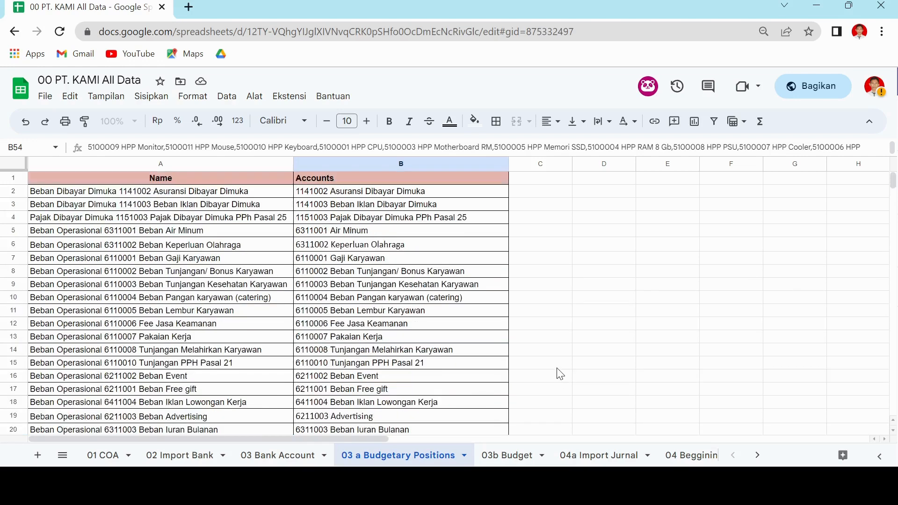
# Open the 03b Budget sheet and review its columns from Budget Name through Budget Lines/Planned Amount.
pyautogui.click(525, 456)
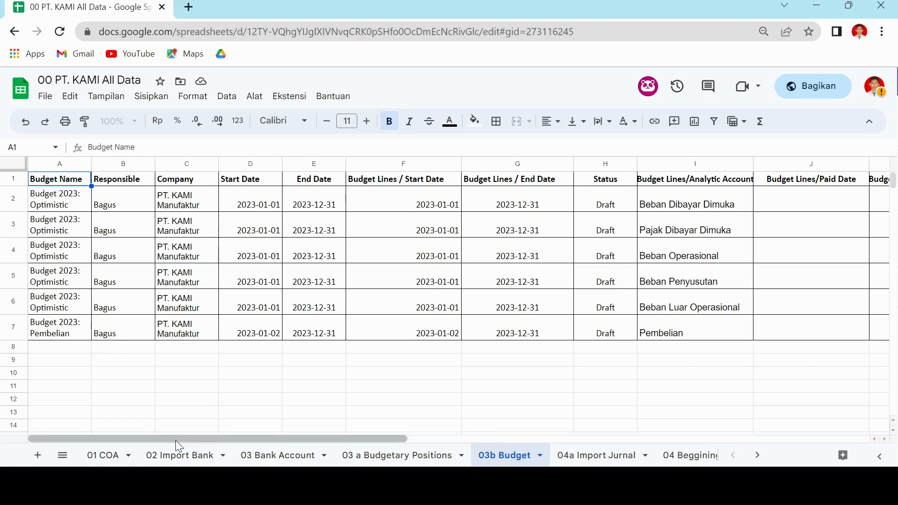
pyautogui.moveTo(175, 441); pyautogui.dragTo(221, 436)
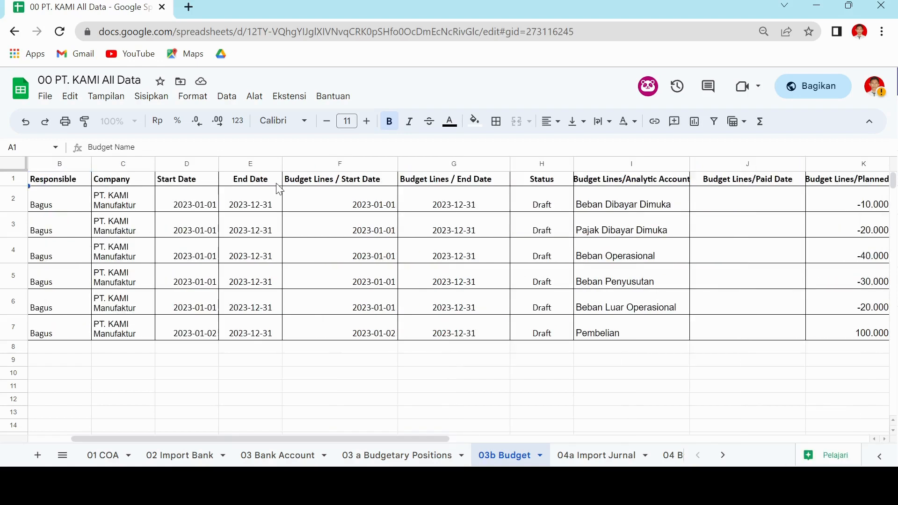
pyautogui.moveTo(267, 439); pyautogui.dragTo(328, 439)
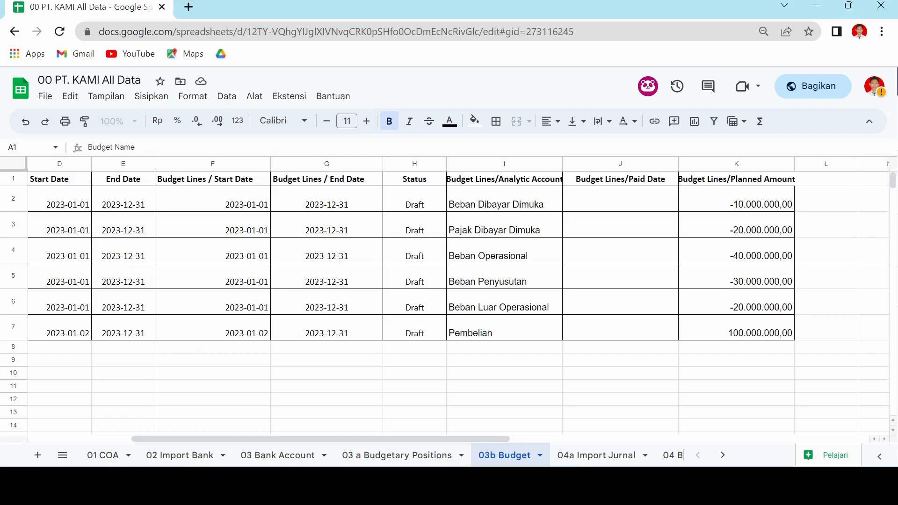
# Switch back to Odoo, leave the budgetary positions import and open the Budgets list in Accounting.
pyautogui.hotkey('alt', 'Tab')
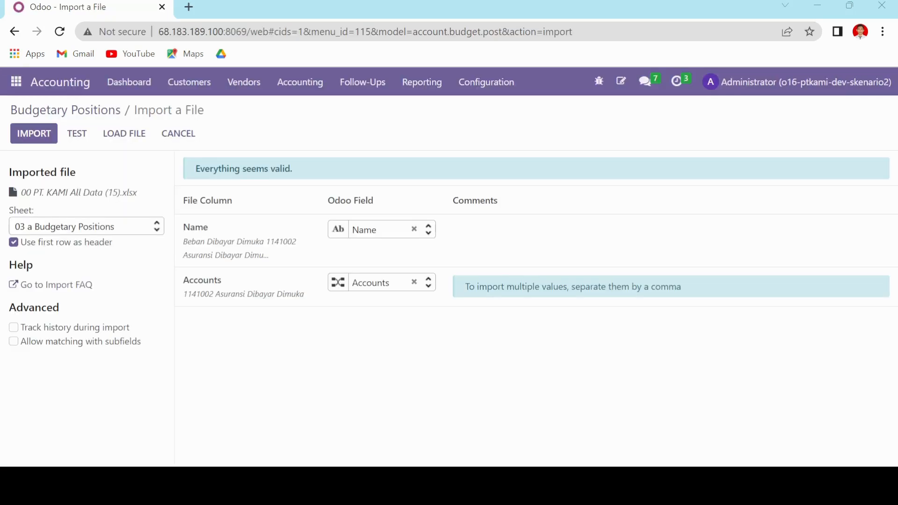
pyautogui.click(300, 82)
pyautogui.click(327, 344)
# Open the Analytic Accounts list, examine the budget items of the Pembelian account, and return to the list.
pyautogui.click(502, 82)
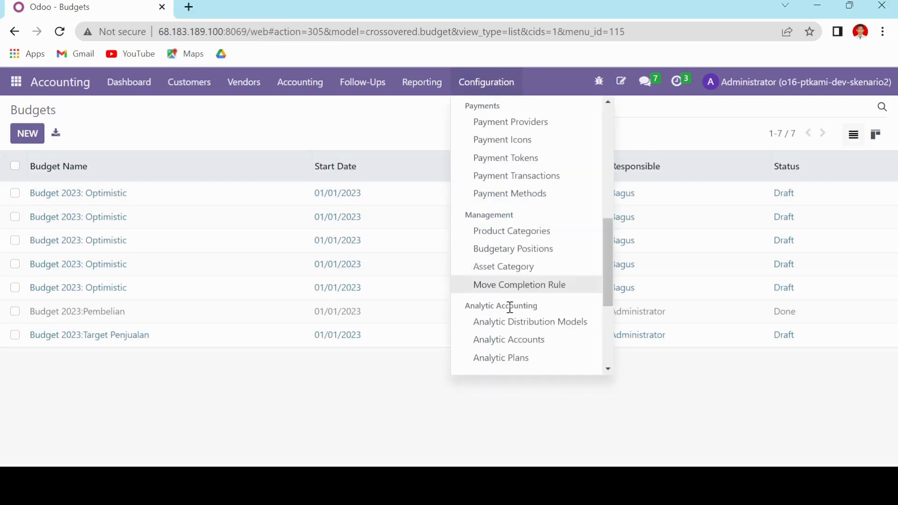
pyautogui.click(510, 340)
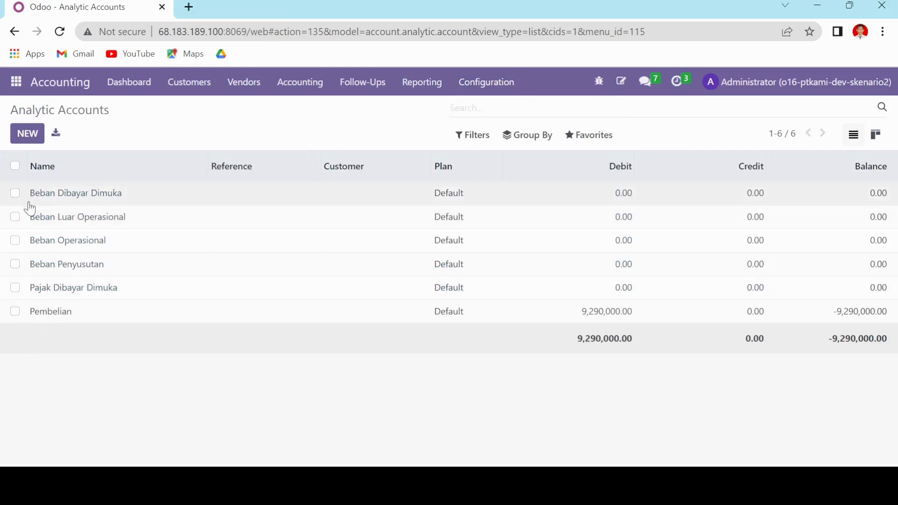
pyautogui.click(82, 320)
pyautogui.scroll(-3, 117, 307)
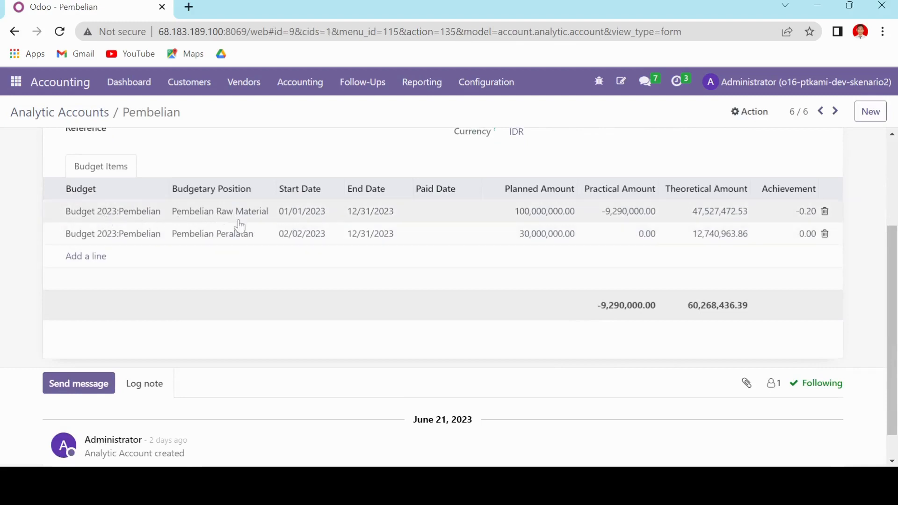
pyautogui.scroll(2, 244, 267)
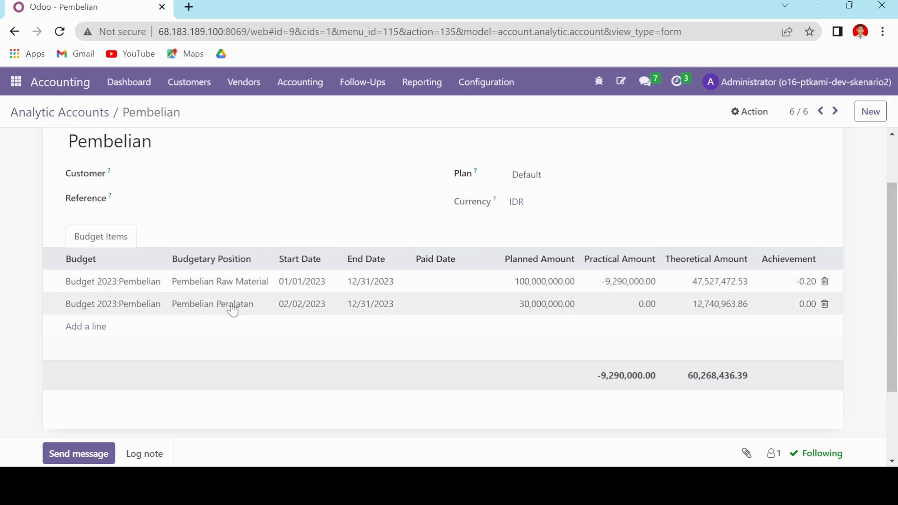
pyautogui.scroll(2, 187, 262)
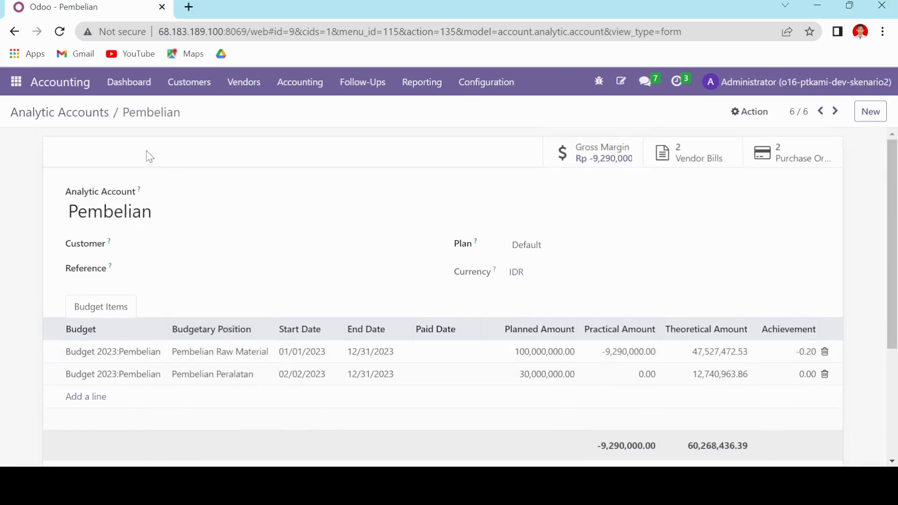
pyautogui.click(83, 113)
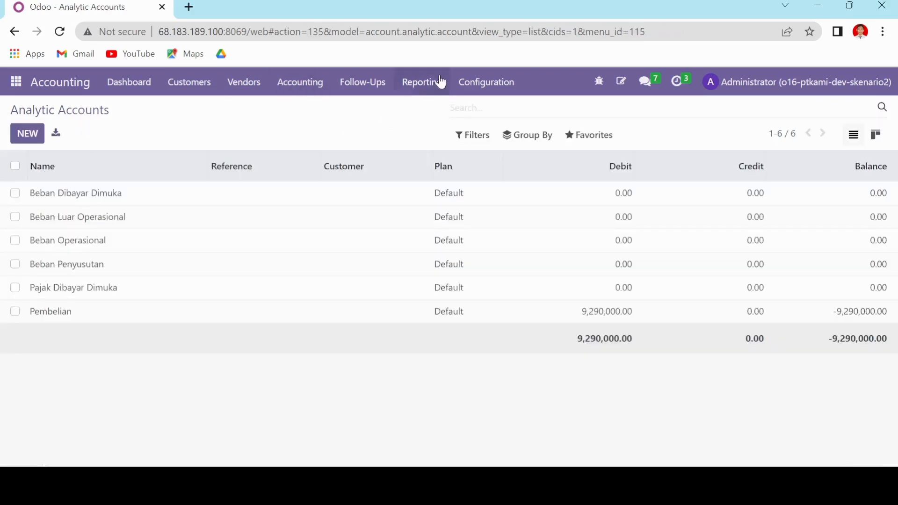
# Return to the Budgets list and delete the Budget 2023:Target Penjualan record.
pyautogui.click(278, 85)
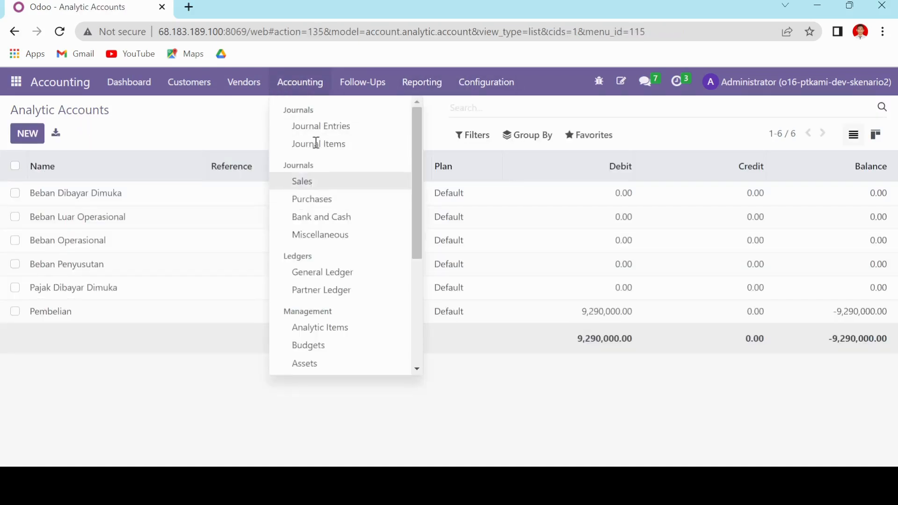
pyautogui.scroll(-4, 354, 341)
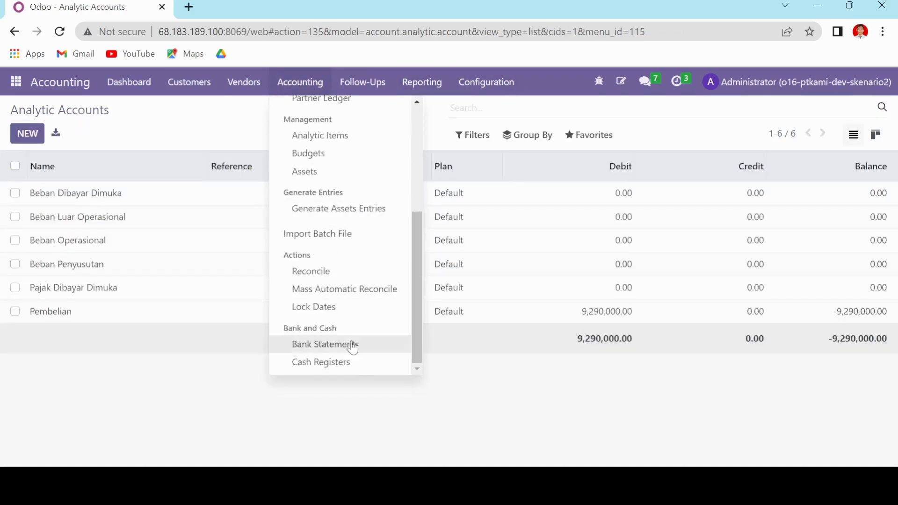
pyautogui.scroll(1, 327, 178)
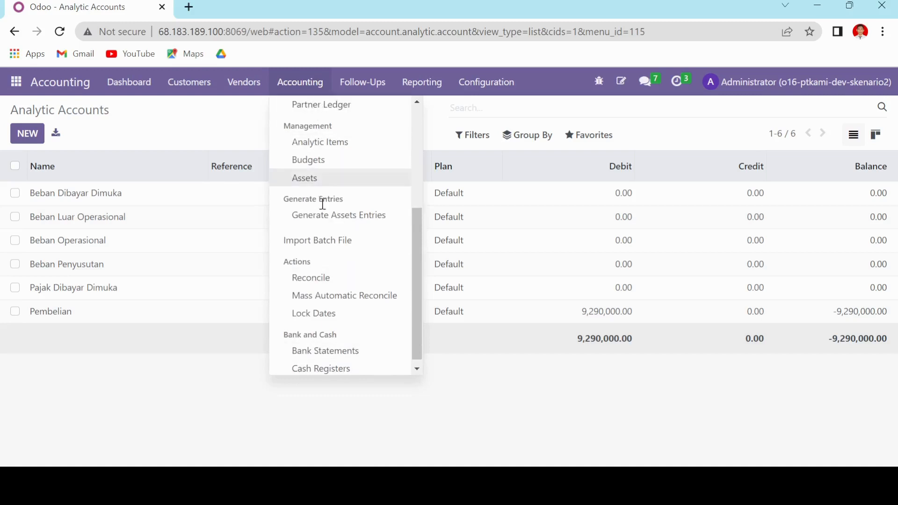
pyautogui.scroll(2, 316, 225)
pyautogui.click(328, 231)
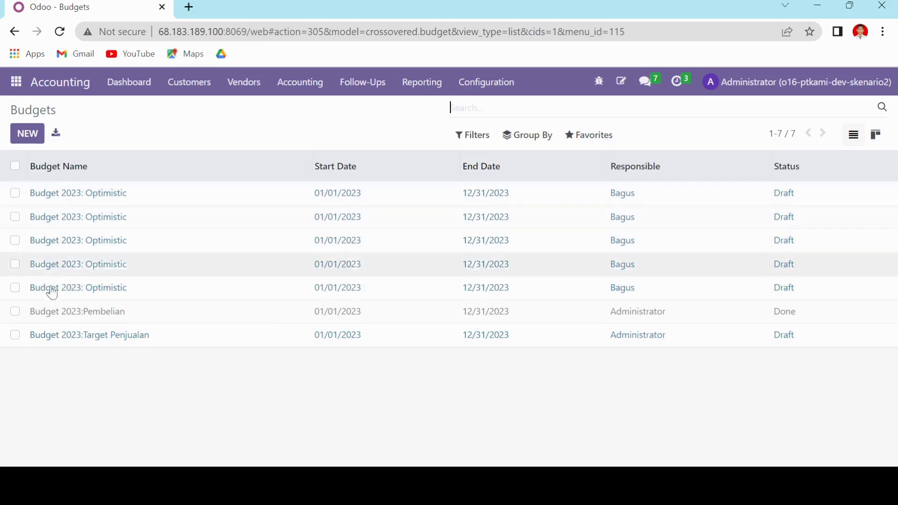
pyautogui.click(16, 335)
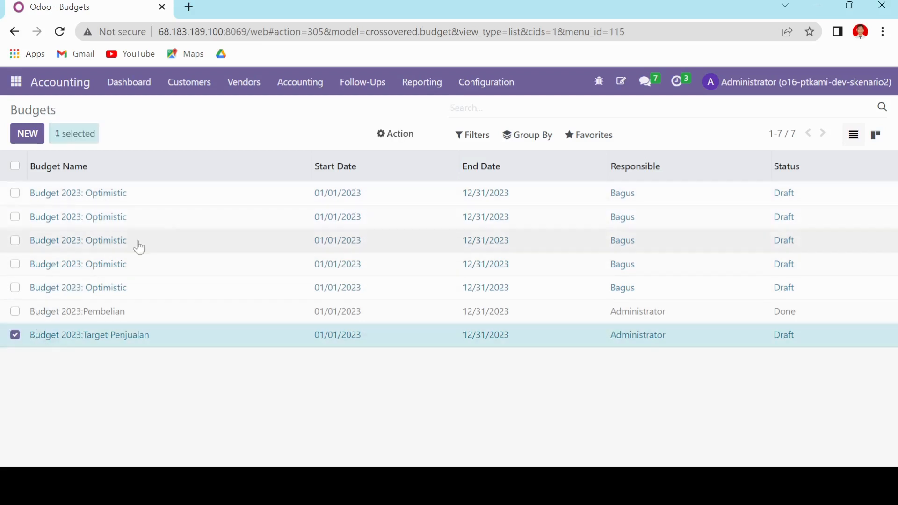
pyautogui.click(401, 136)
pyautogui.click(396, 177)
pyautogui.click(245, 180)
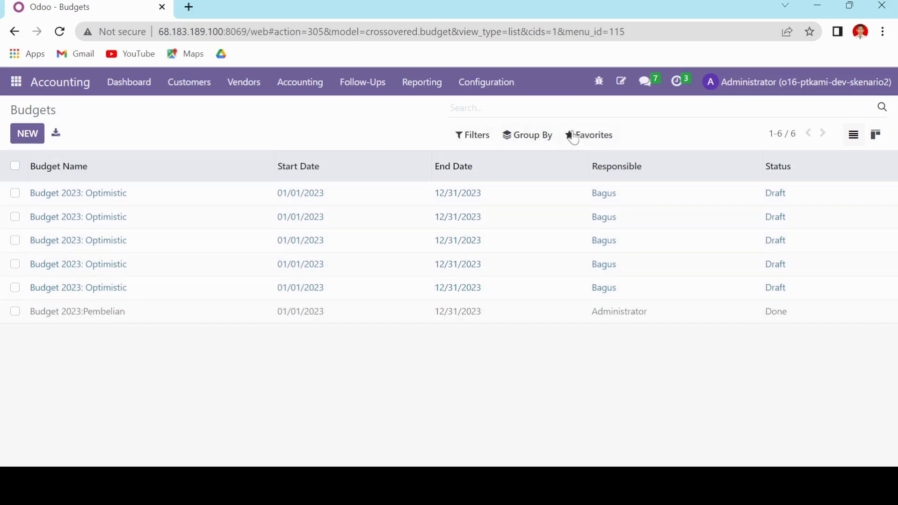
# Test a budget import from "00 PT. KAMI All Data (15).xlsx" using the 03b Budget sheet, check its field mapping, and leave without importing.
pyautogui.click(573, 136)
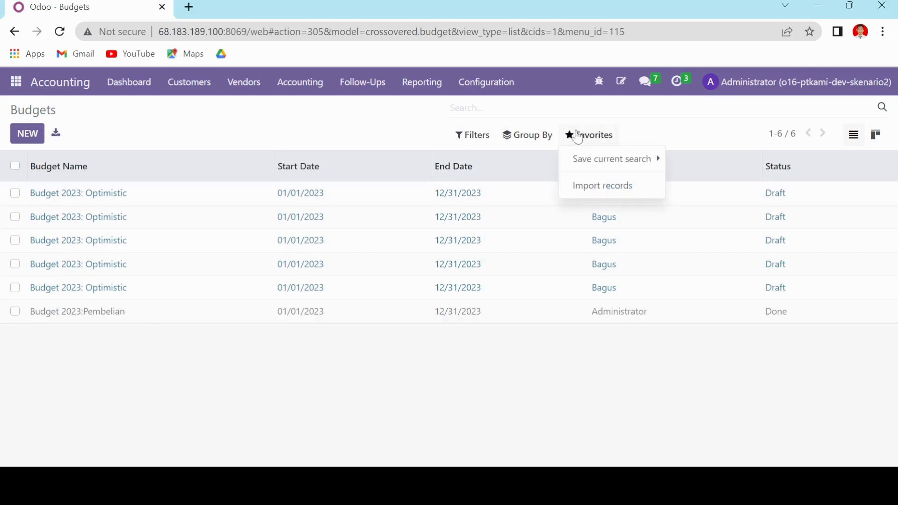
pyautogui.click(579, 185)
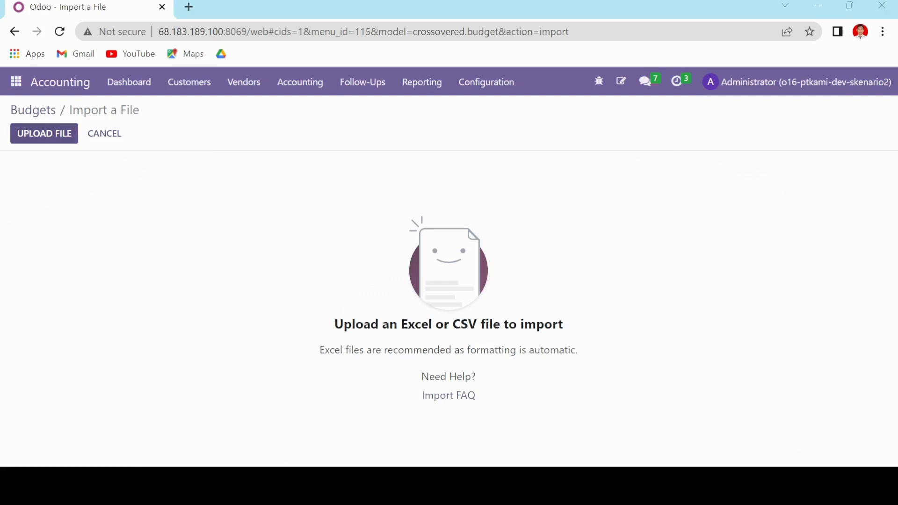
pyautogui.click(384, 268)
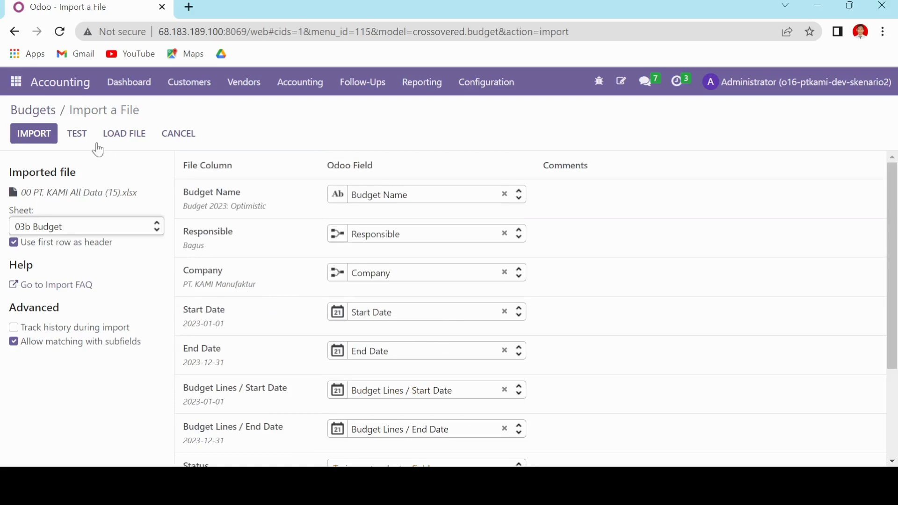
pyautogui.scroll(-3, 287, 332)
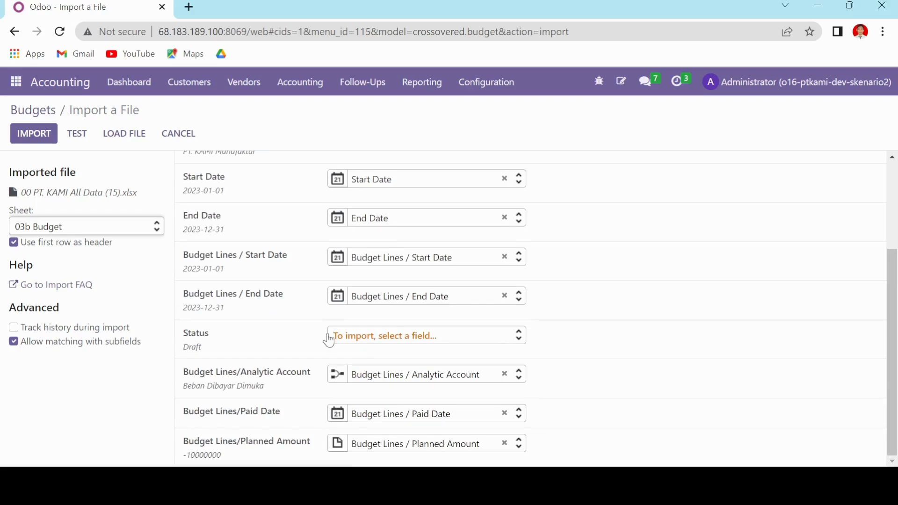
pyautogui.scroll(3, 329, 340)
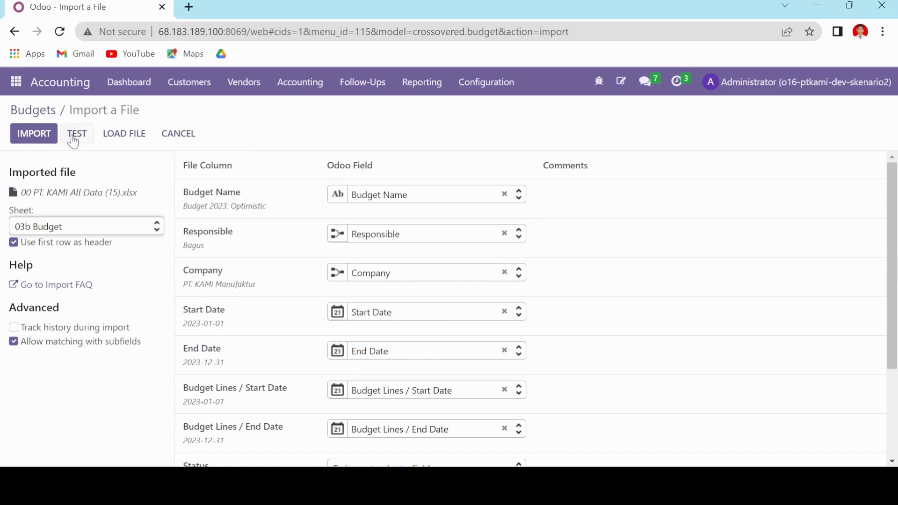
pyautogui.click(78, 134)
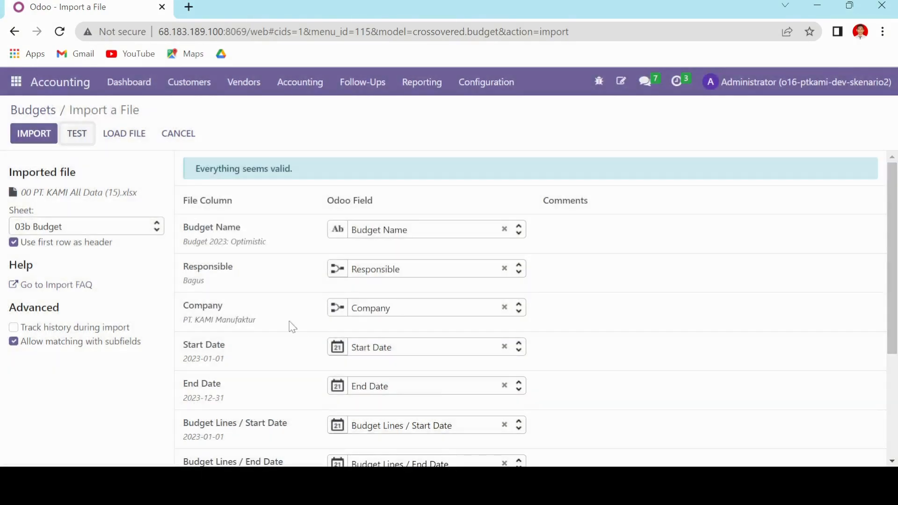
pyautogui.click(179, 136)
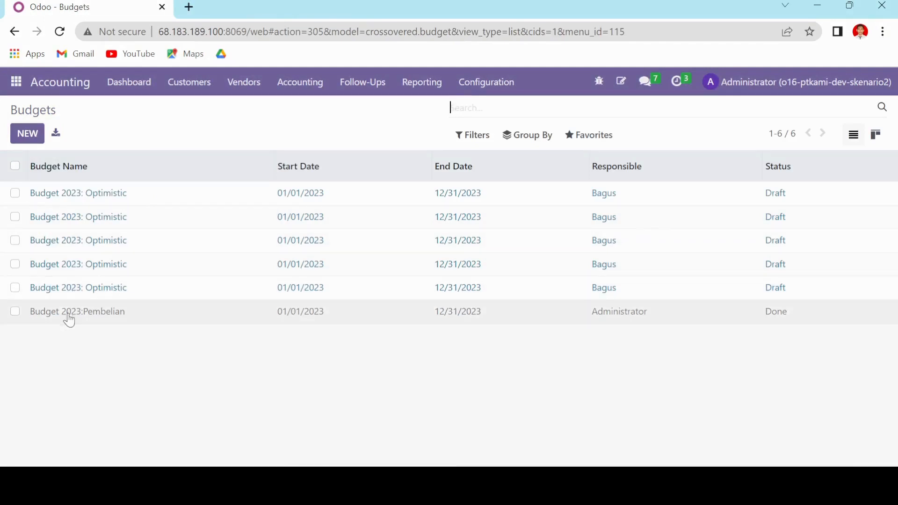
# Review the budget lines of Budget 2023:Pembelian, and switch to the 03b Budget sheet in the Google Sheets spreadsheet.
pyautogui.click(85, 315)
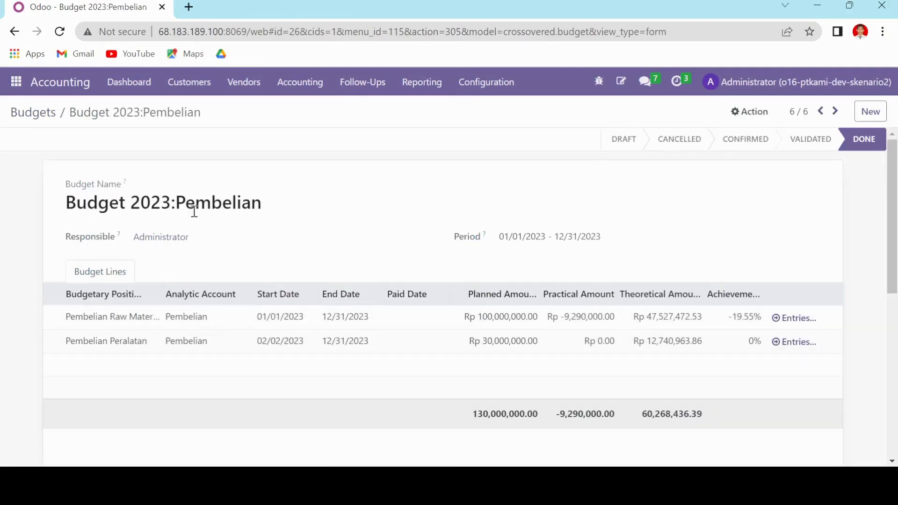
pyautogui.scroll(-3, 367, 297)
pyautogui.scroll(3, 349, 284)
pyautogui.hotkey('alt', 'Tab')
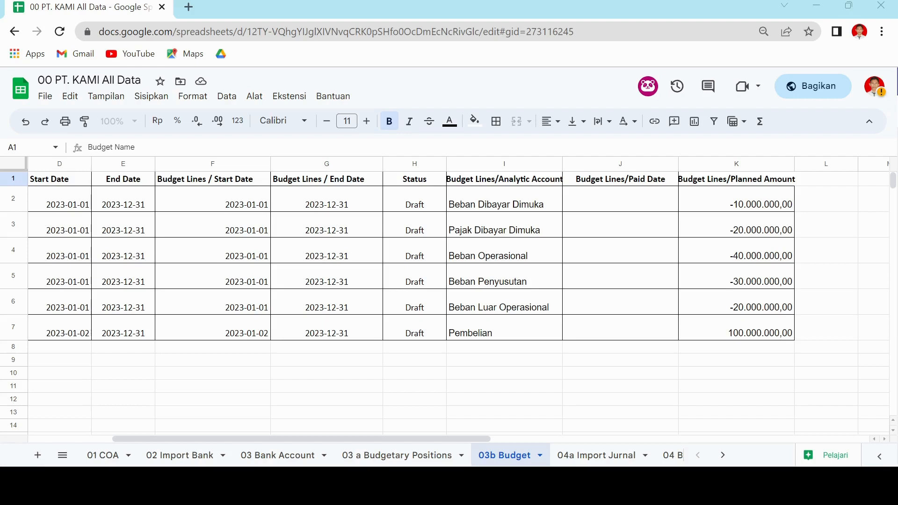
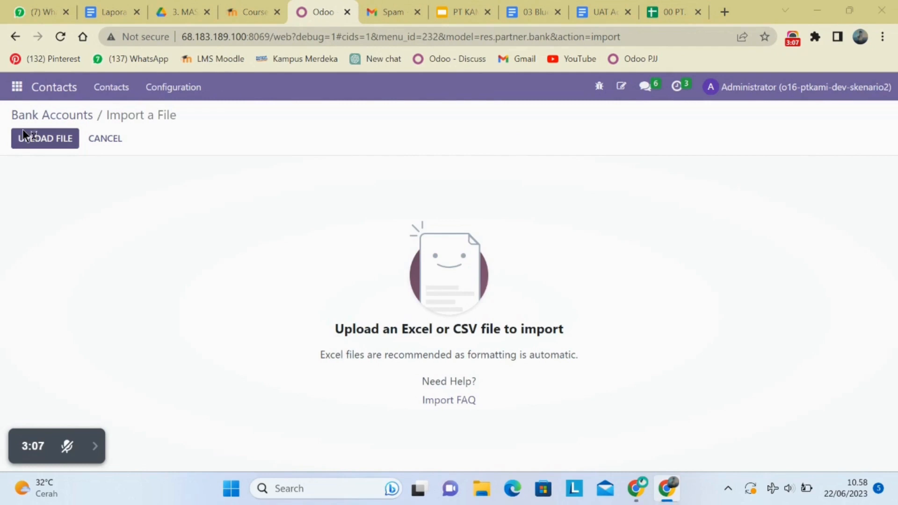
# Load "00 PT. KAMI All Data (6)" into the Bank Accounts import and choose the 03 Bank Account sheet.
pyautogui.click(229, 151)
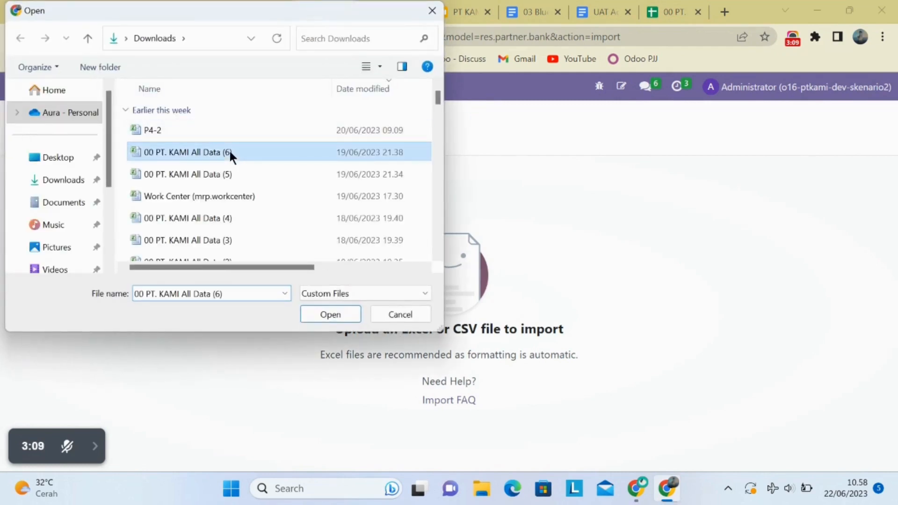
pyautogui.click(322, 316)
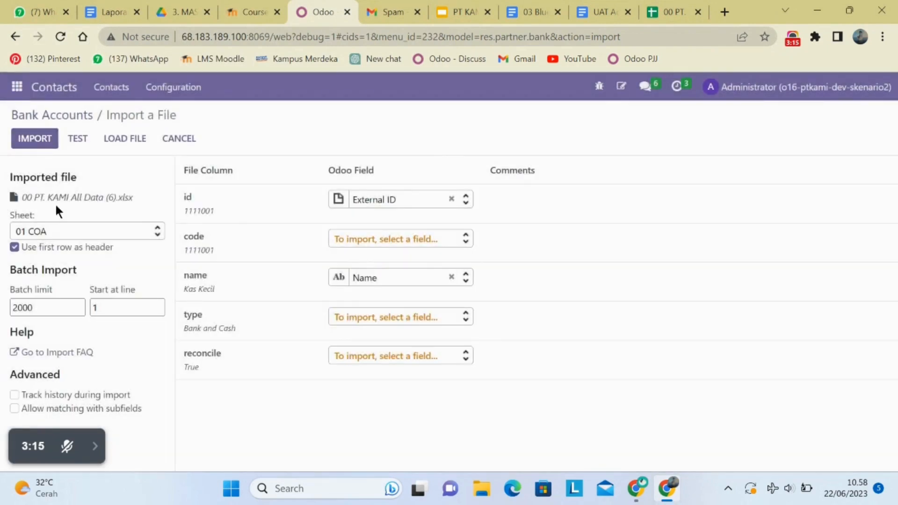
pyautogui.click(61, 231)
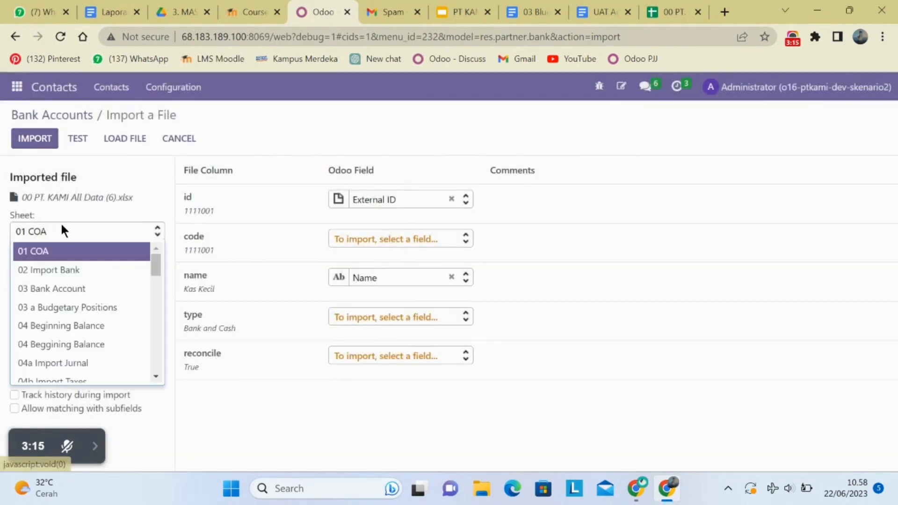
pyautogui.click(67, 289)
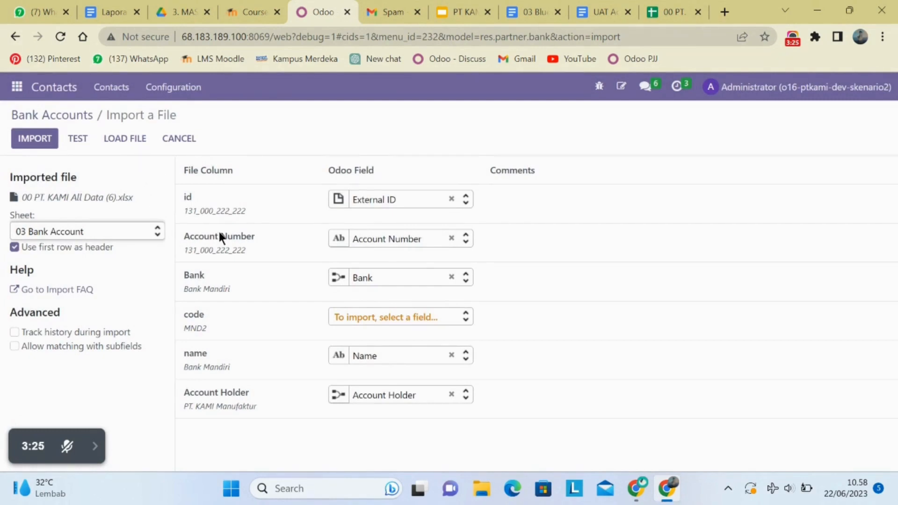
# Map the code column to Bank Identifier Code, test the bank account import, and leave without importing.
pyautogui.click(418, 322)
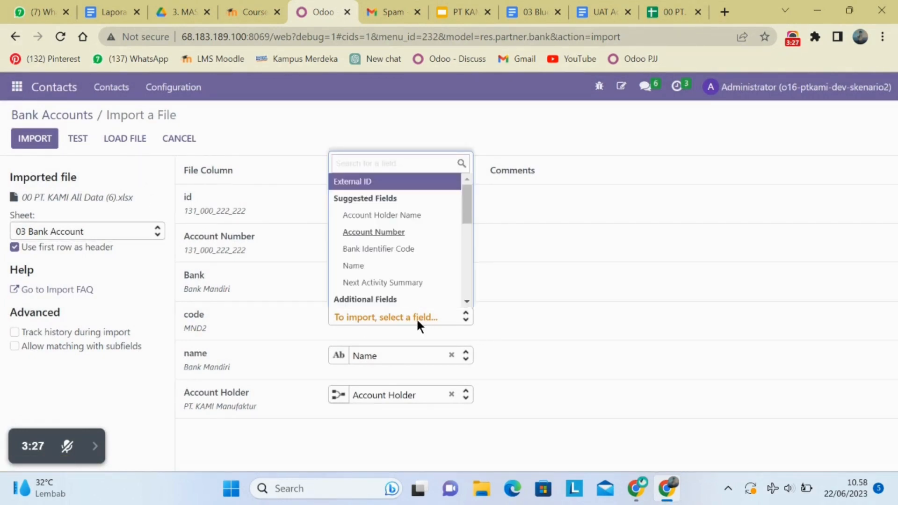
pyautogui.scroll(-4, 416, 279)
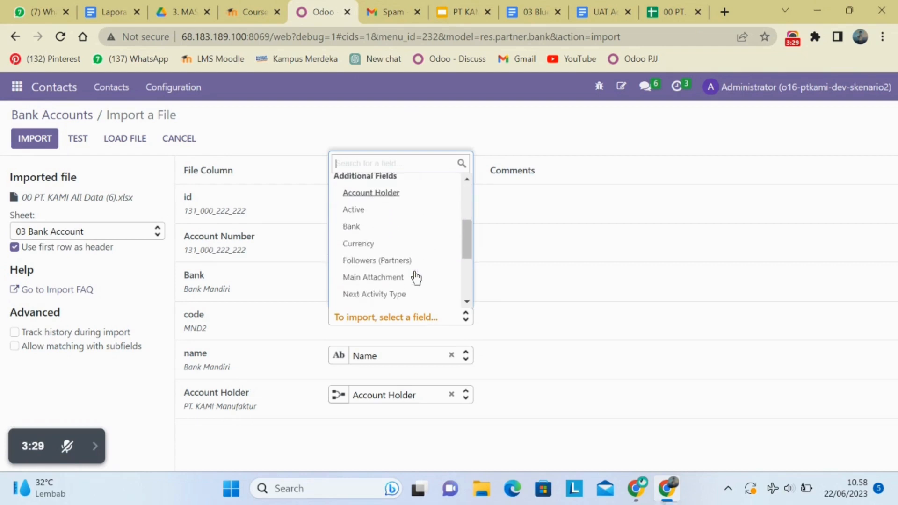
pyautogui.scroll(-2, 415, 279)
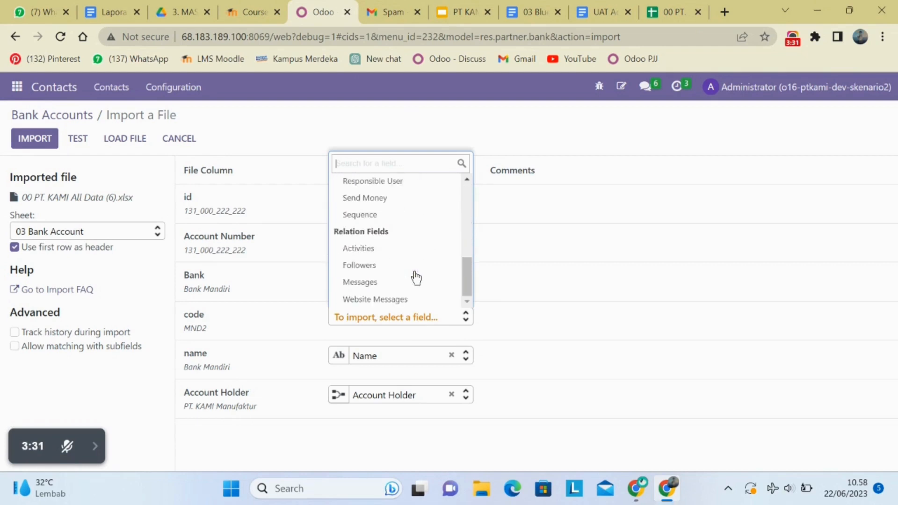
pyautogui.scroll(3, 416, 279)
pyautogui.scroll(4, 416, 279)
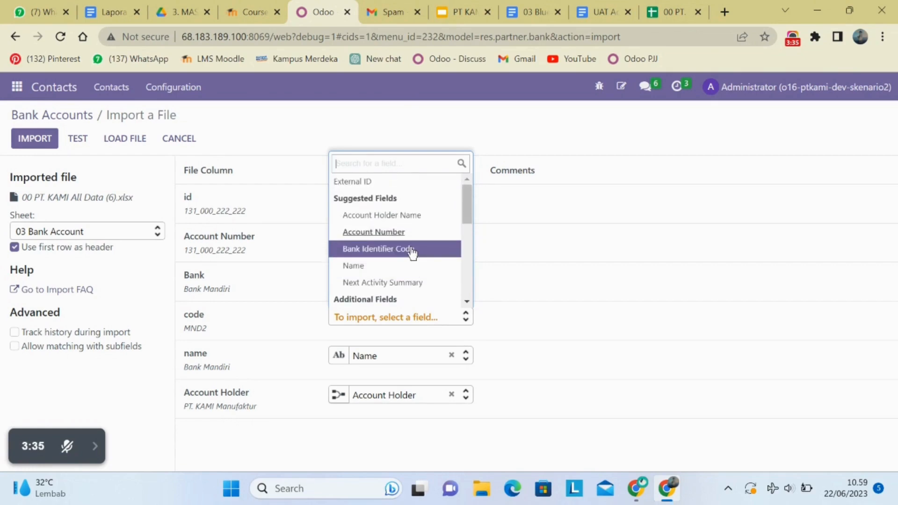
pyautogui.click(411, 247)
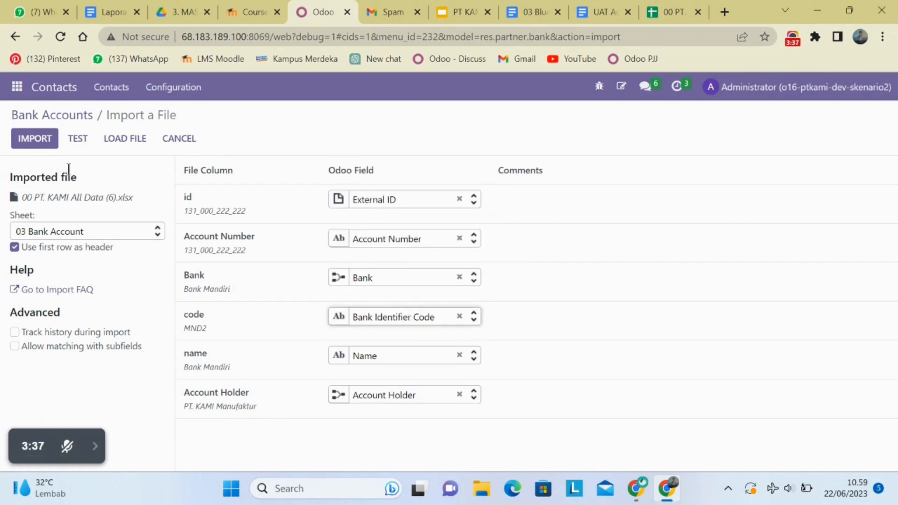
pyautogui.click(76, 140)
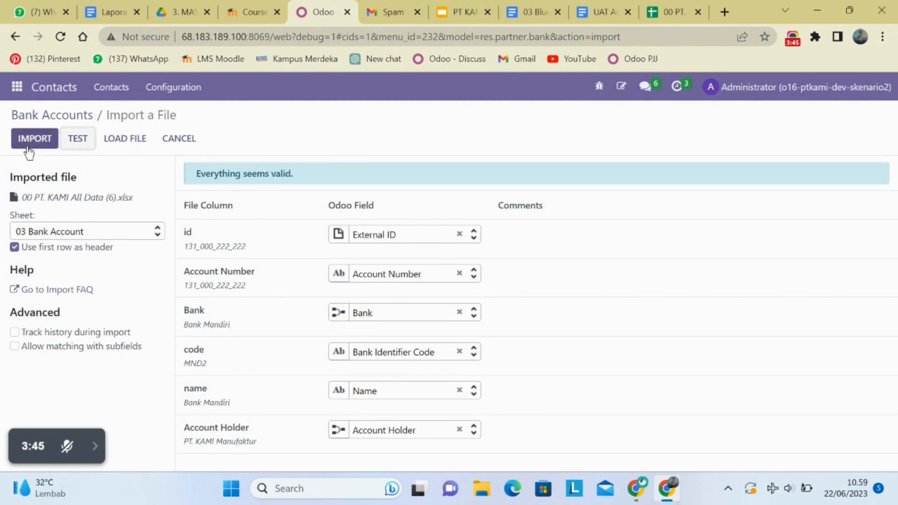
pyautogui.click(178, 140)
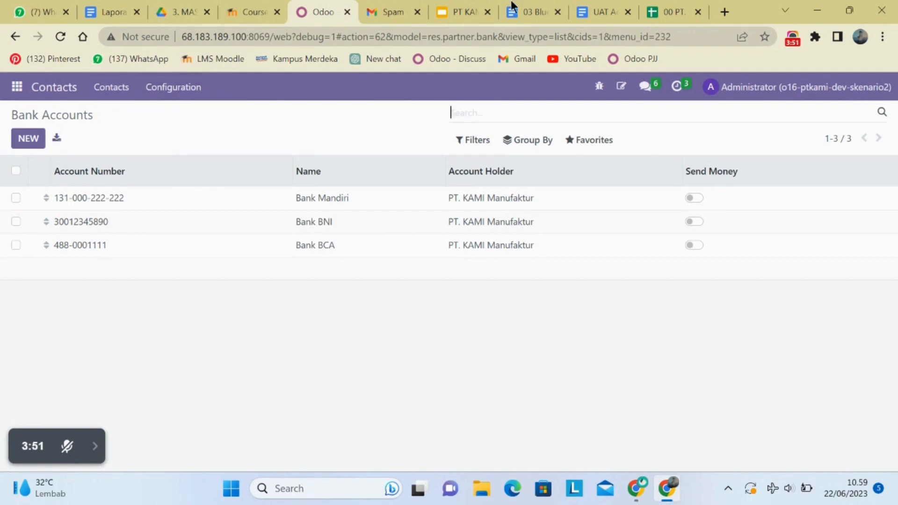
# Switch to the Google Sheets spreadsheet and review the 03 Bank Account and 02 Import Bank sheets.
pyautogui.click(677, 7)
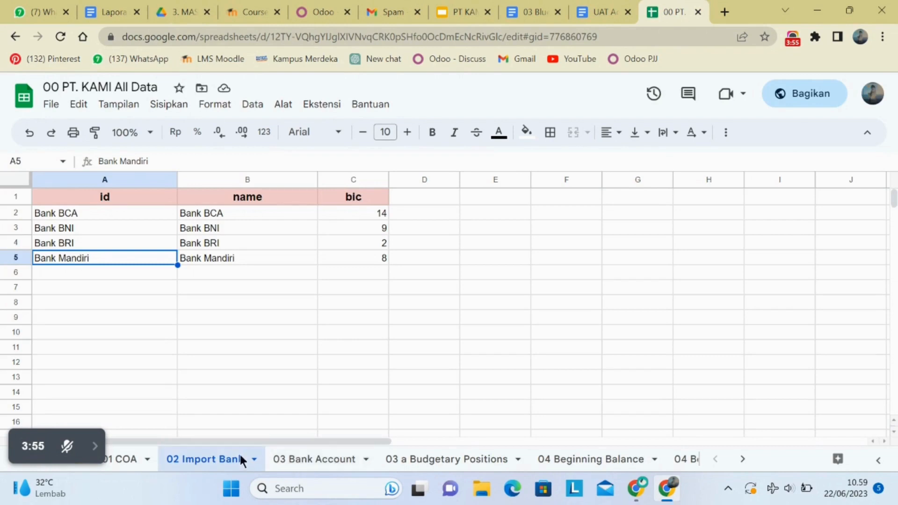
pyautogui.click(284, 460)
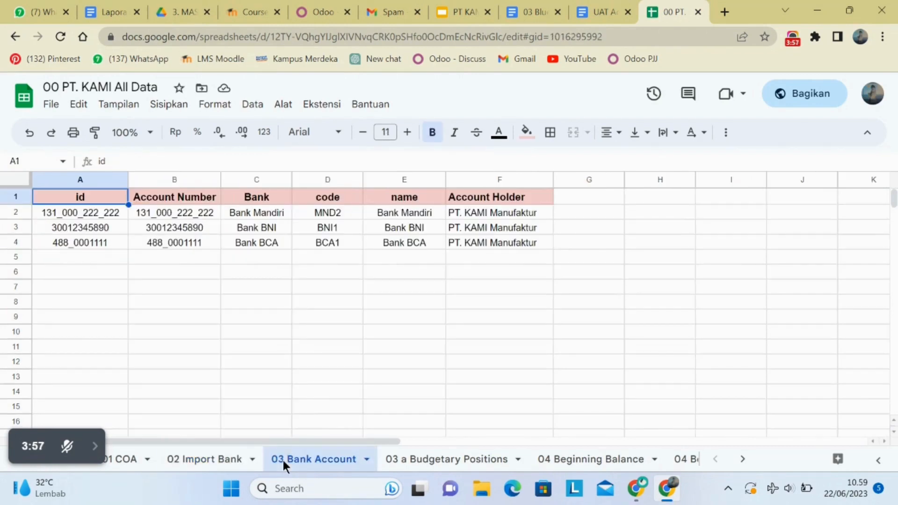
pyautogui.click(212, 459)
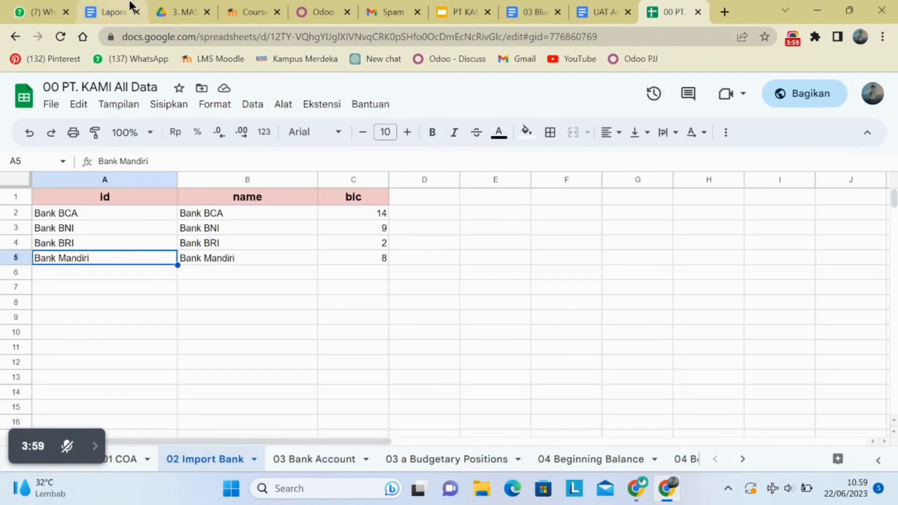
# Return to Odoo and open the Banks list in the Contacts configuration.
pyautogui.click(311, 7)
pyautogui.click(167, 92)
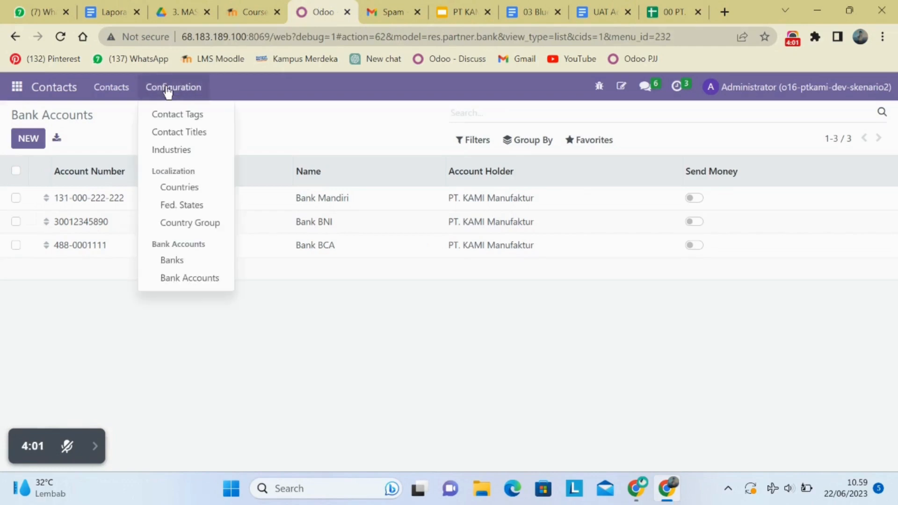
pyautogui.click(167, 265)
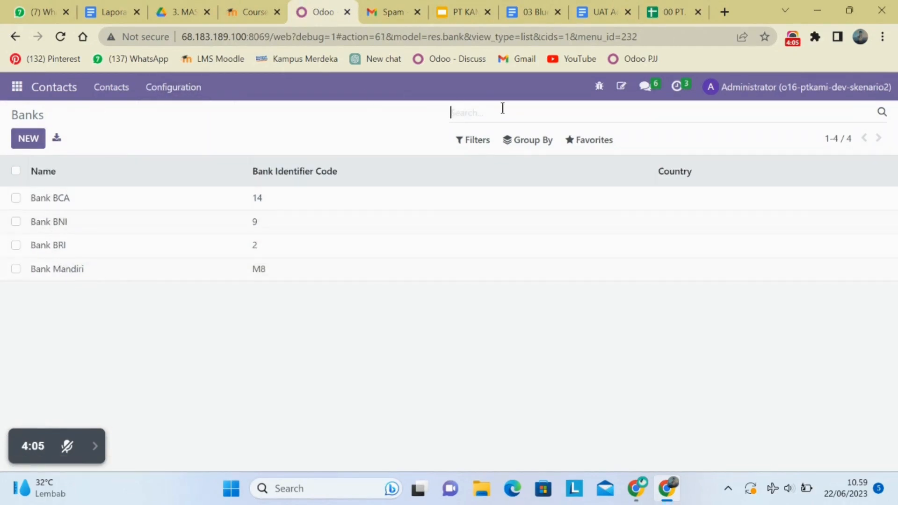
# Test a bank import from "00 PT. KAMI All Data (6)" using the 02 Import Bank sheet, and leave without importing.
pyautogui.click(596, 140)
pyautogui.click(593, 193)
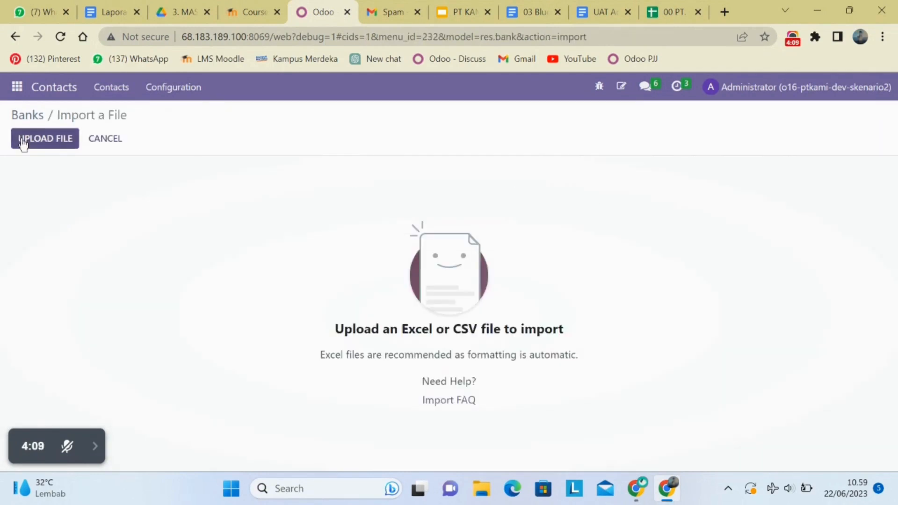
pyautogui.click(22, 143)
pyautogui.click(167, 151)
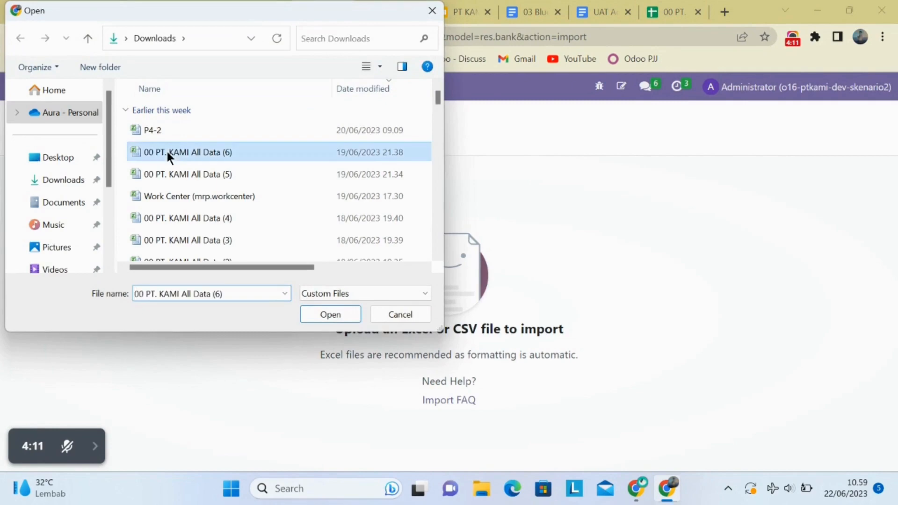
pyautogui.click(339, 311)
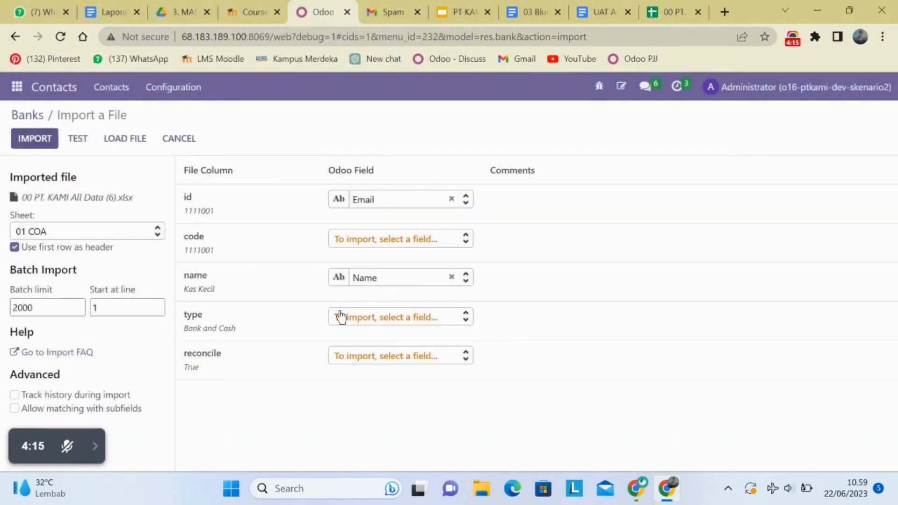
pyautogui.click(145, 234)
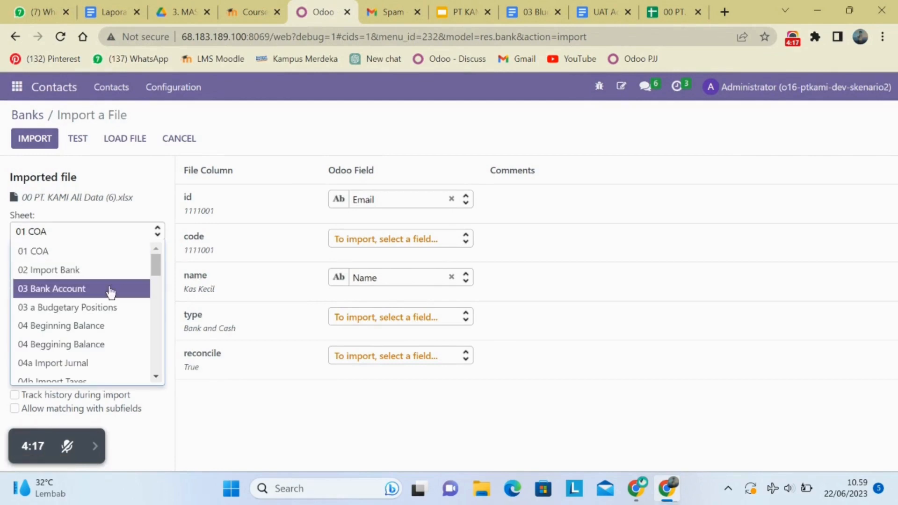
pyautogui.click(112, 271)
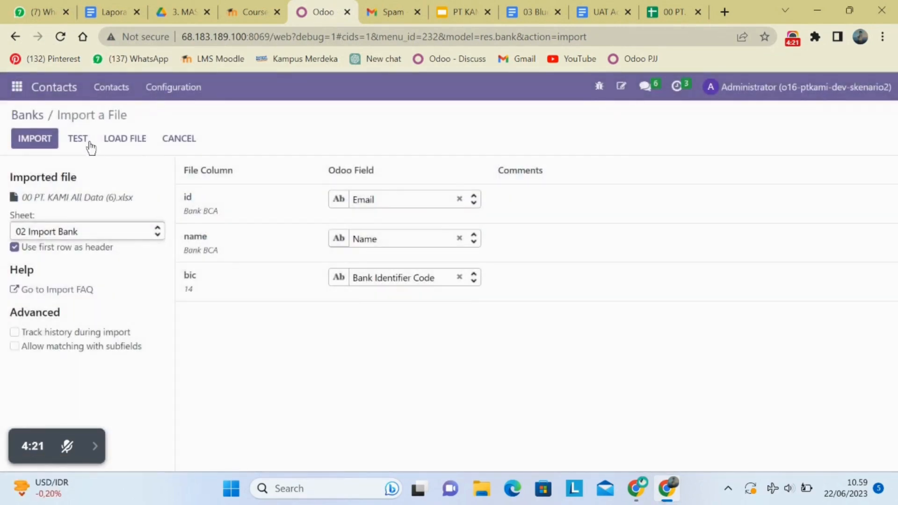
pyautogui.click(86, 138)
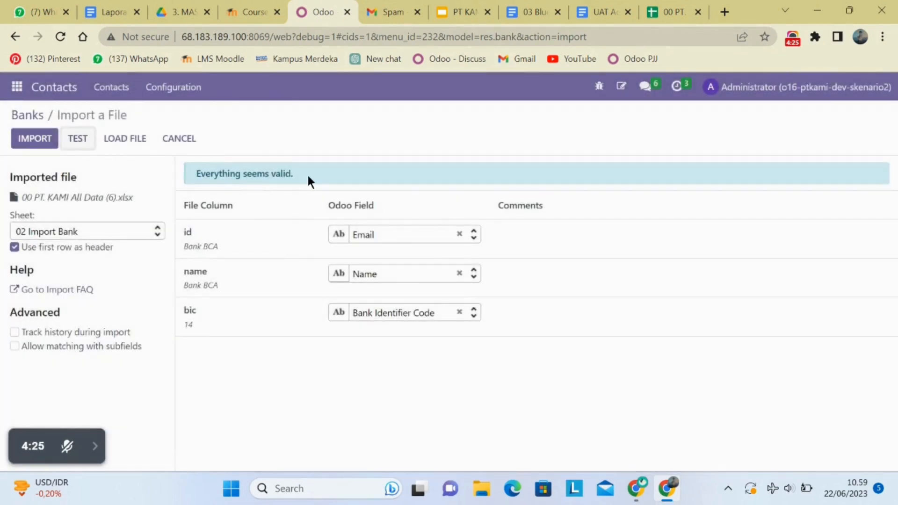
pyautogui.click(168, 140)
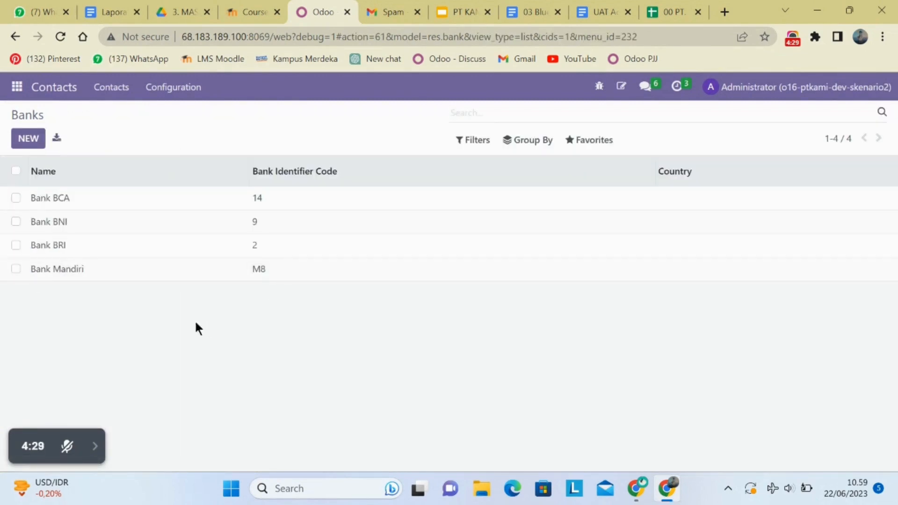
# Switch to the Google Sheets spreadsheet and examine the tax data on the 04b Import Taxes sheet.
pyautogui.click(672, 5)
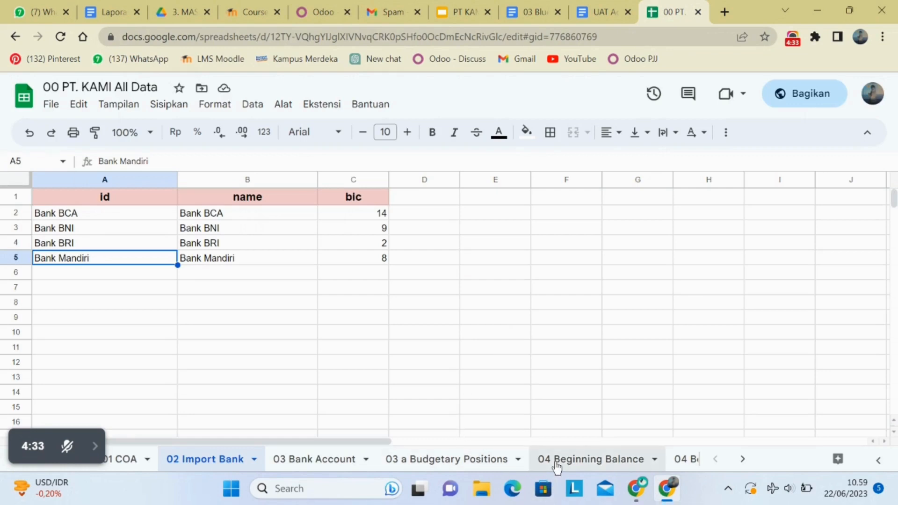
pyautogui.hscroll(2, 556, 464)
pyautogui.hscroll(4, 557, 465)
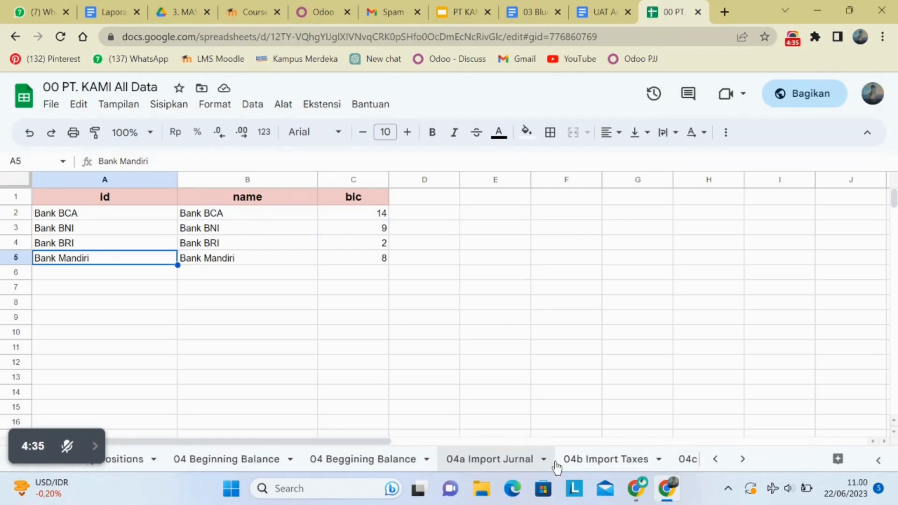
pyautogui.click(557, 461)
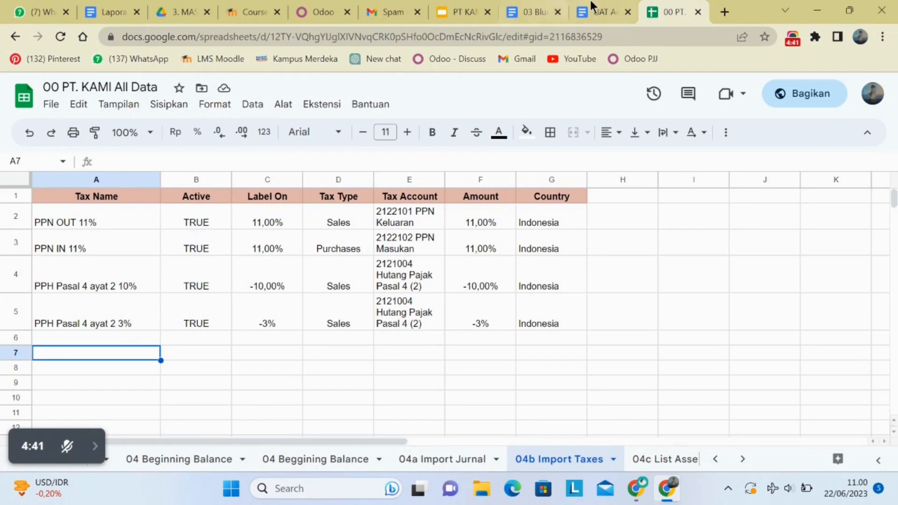
# Return to Odoo, open the Taxes list in Accounting, and remove its Sale or Purchase filter.
pyautogui.click(315, 1)
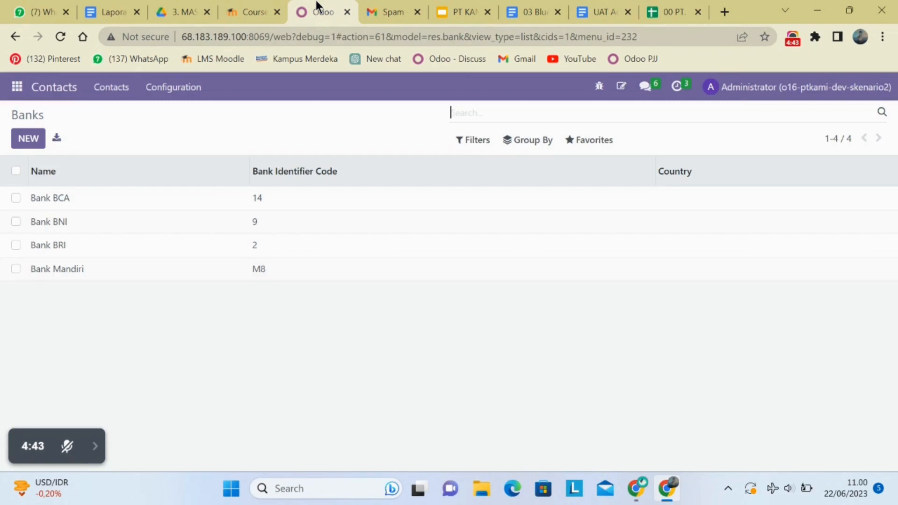
pyautogui.click(16, 91)
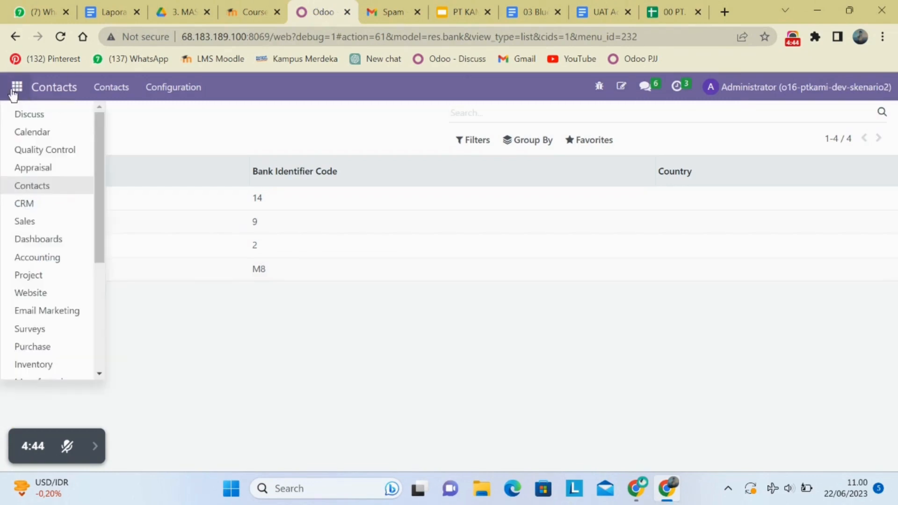
pyautogui.click(34, 259)
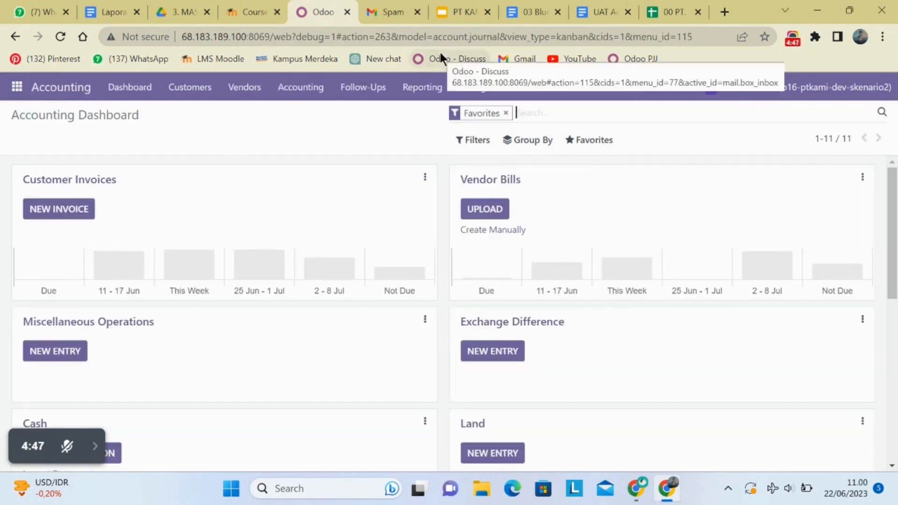
pyautogui.click(471, 89)
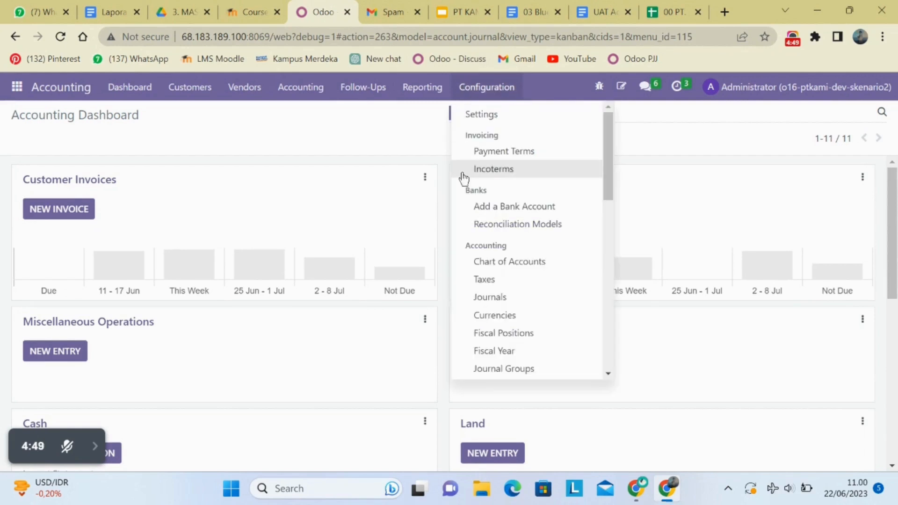
pyautogui.click(482, 280)
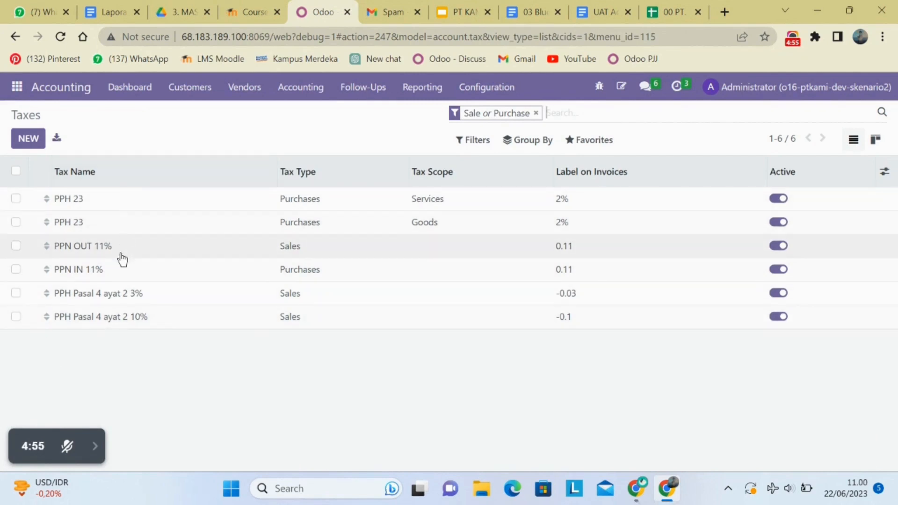
pyautogui.click(536, 112)
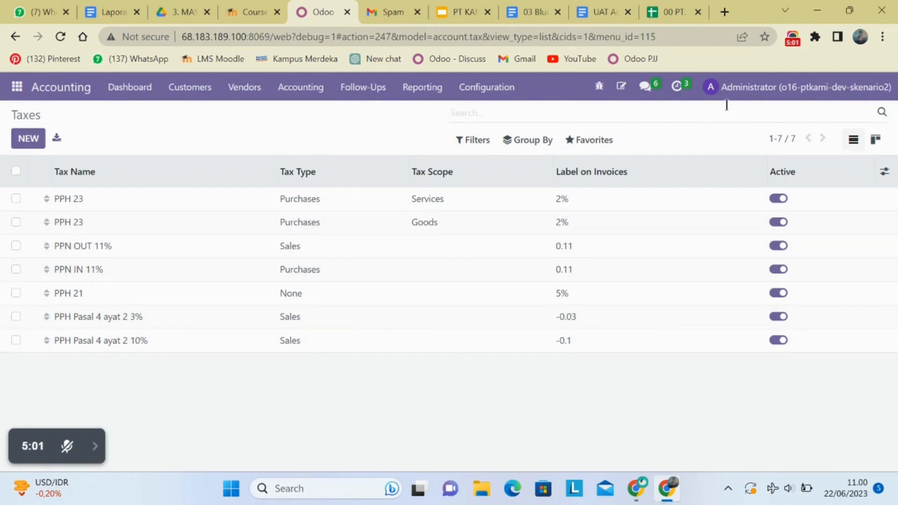
# Test a tax import from "00 PT. KAMI All Data (6)" using the 04b Import Taxes sheet, and leave without importing.
pyautogui.click(595, 140)
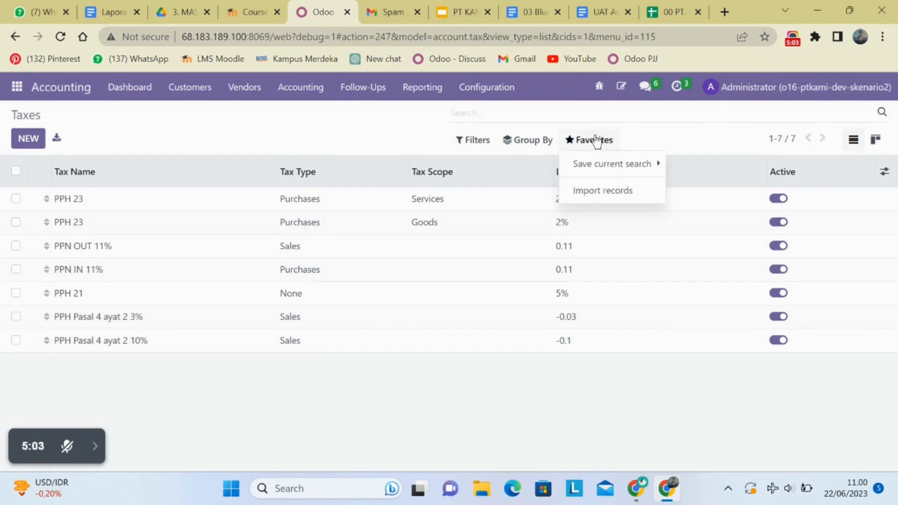
pyautogui.click(580, 190)
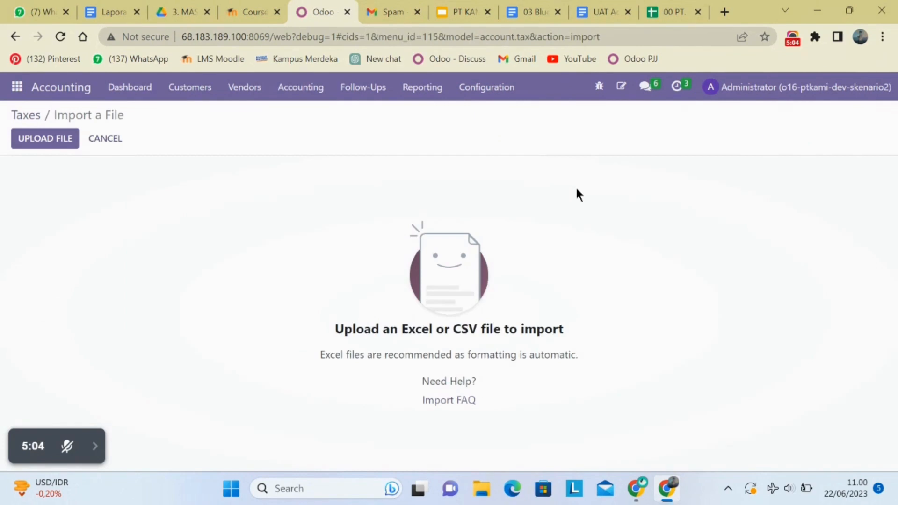
pyautogui.click(35, 140)
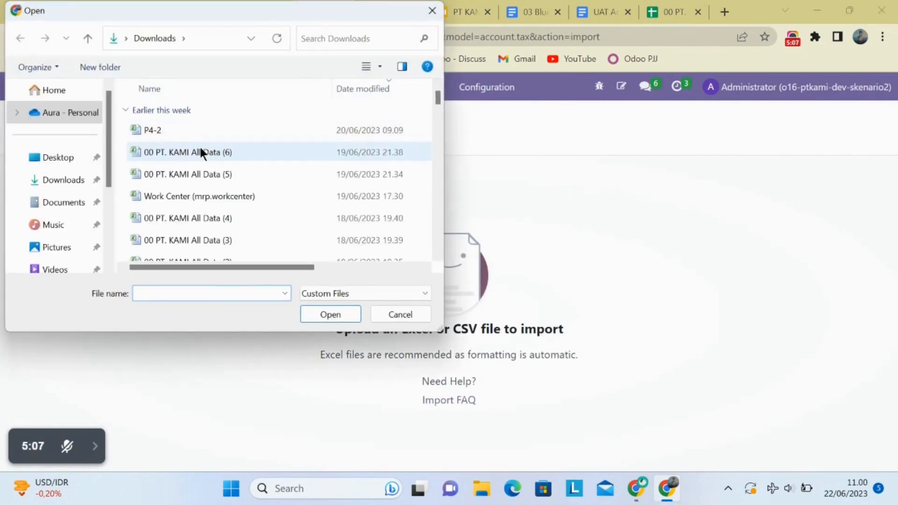
pyautogui.click(200, 151)
pyautogui.click(328, 314)
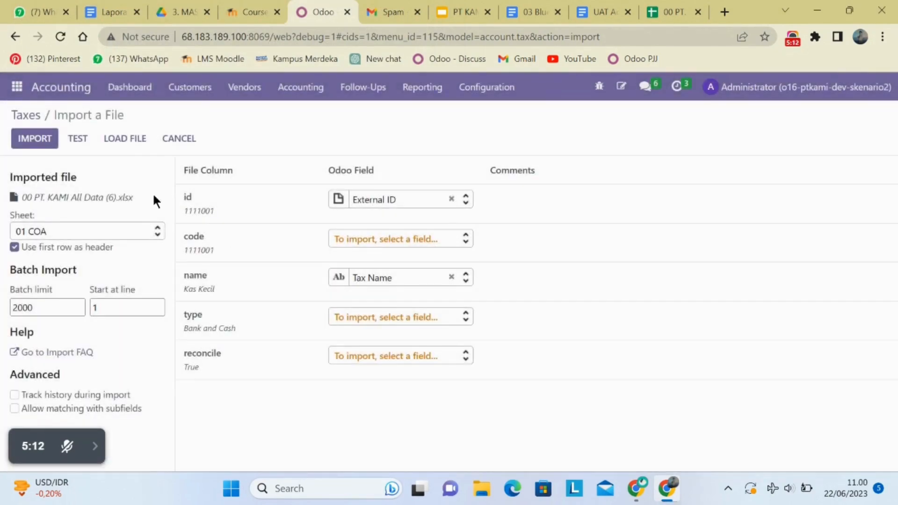
pyautogui.click(105, 238)
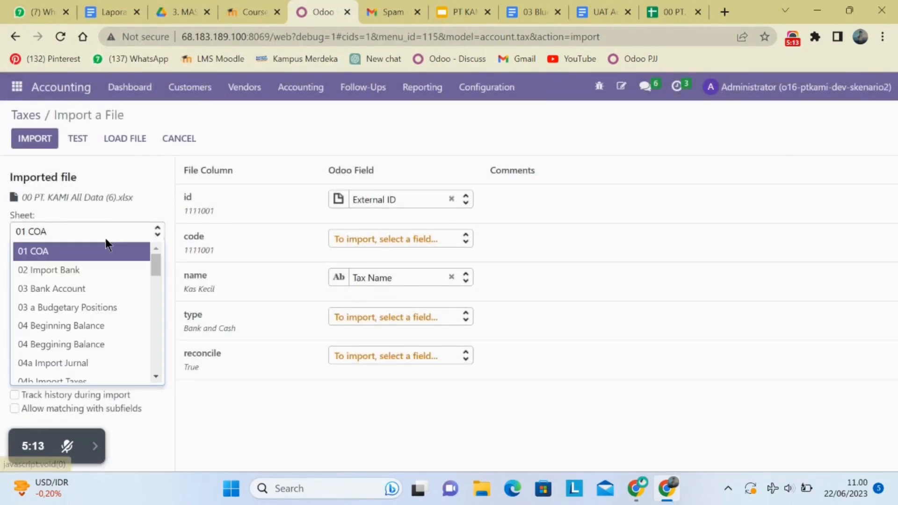
pyautogui.scroll(-2, 91, 313)
pyautogui.click(85, 342)
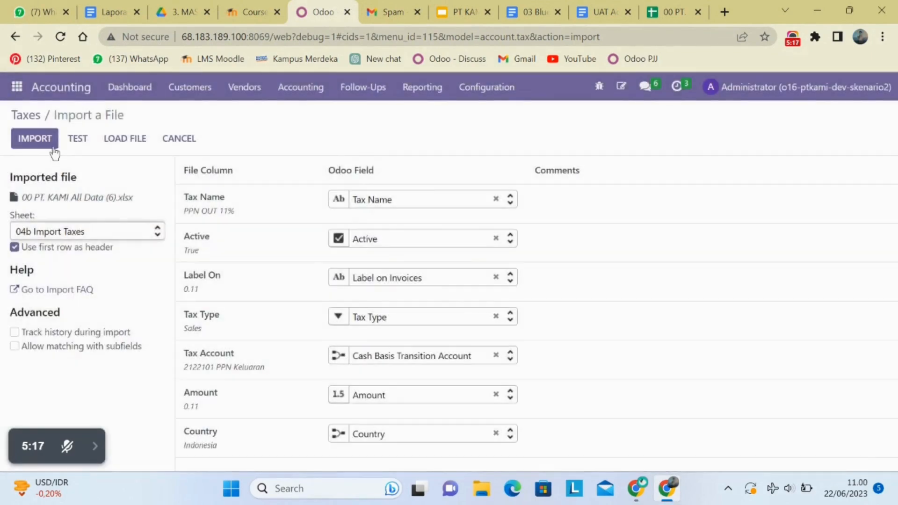
pyautogui.click(78, 142)
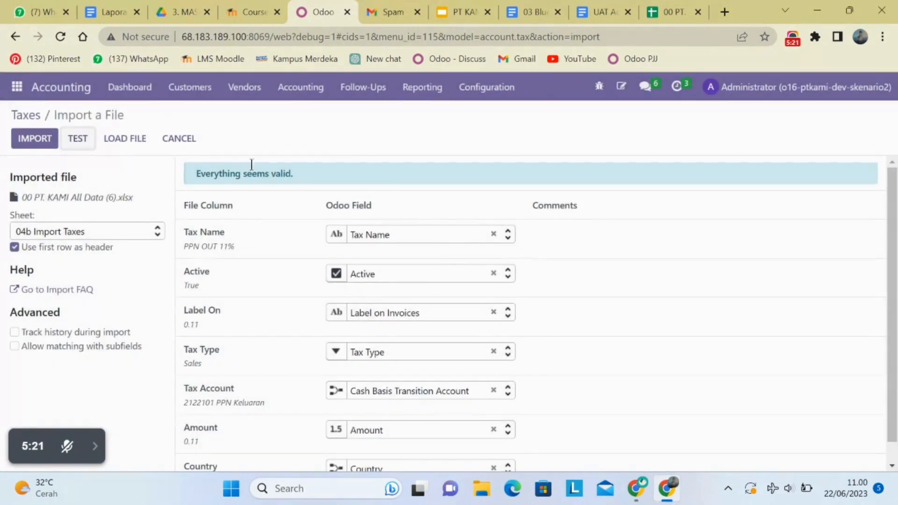
pyautogui.click(179, 137)
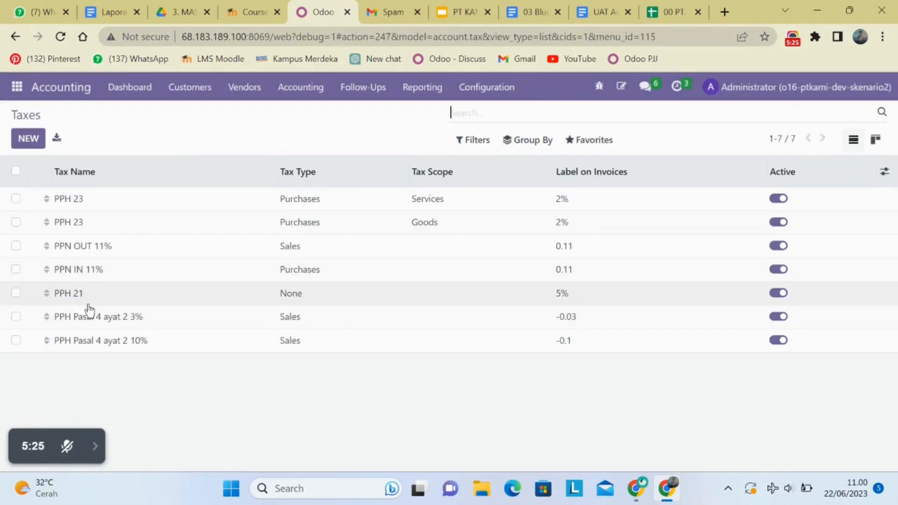
# Switch to the Google Sheets spreadsheet and examine the asset data on the 04c List Assets sheet.
pyautogui.click(492, 96)
pyautogui.click(676, 11)
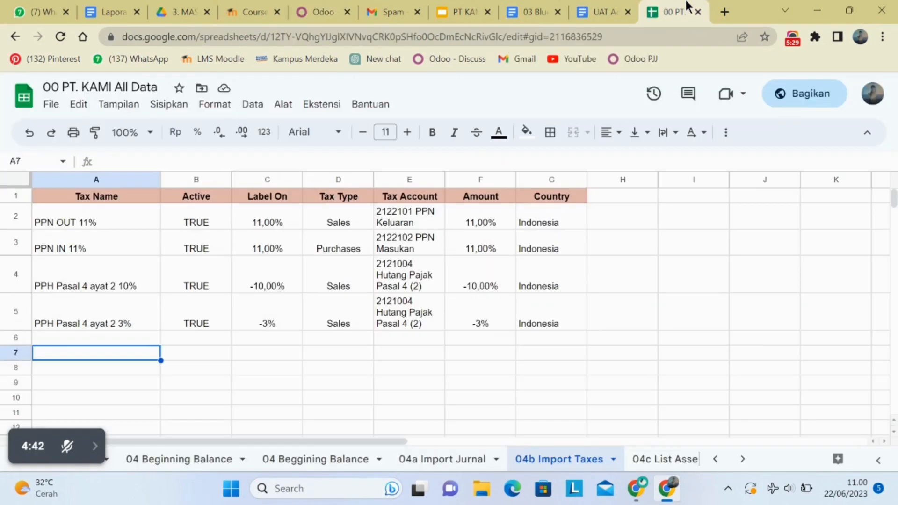
pyautogui.scroll(-3, 599, 445)
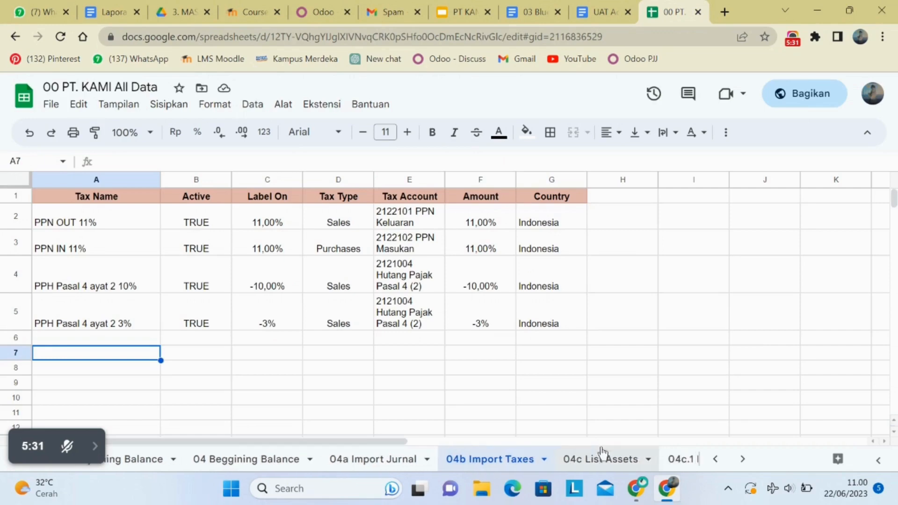
pyautogui.click(600, 445)
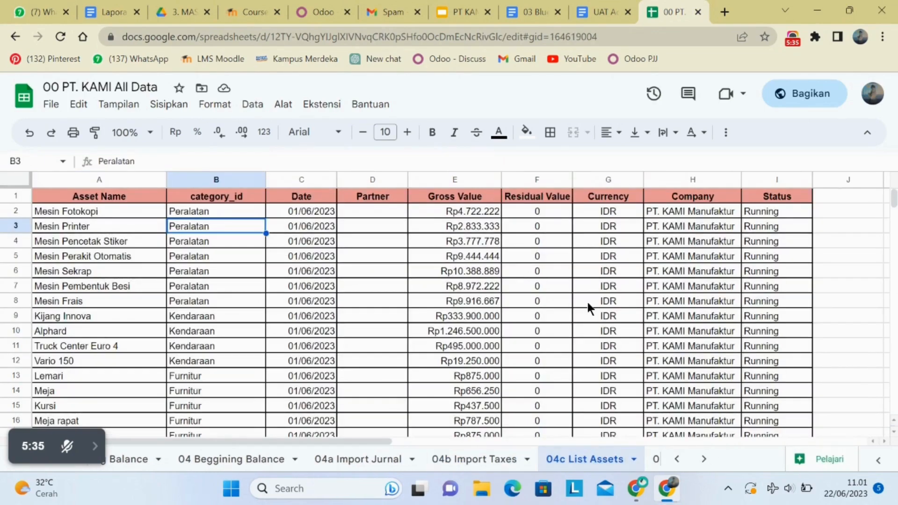
pyautogui.scroll(-1, 592, 450)
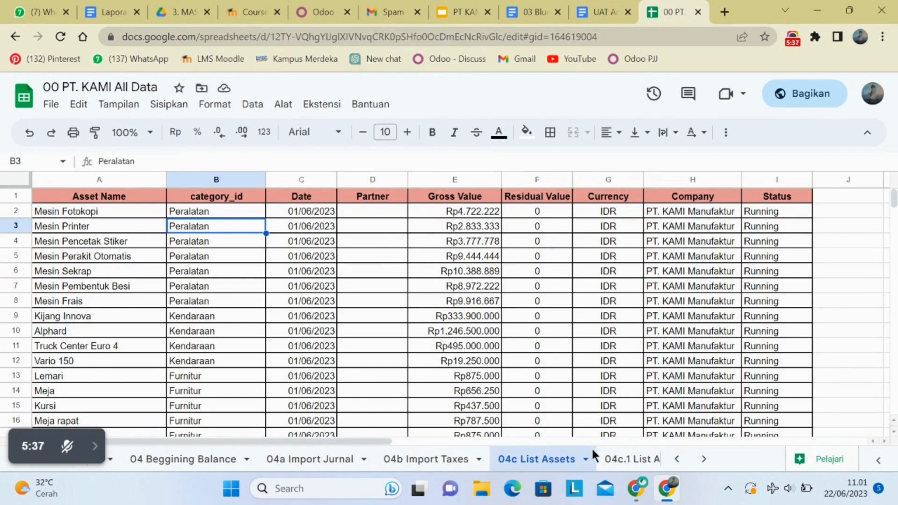
# Examine the gross value calculation on the 04c.1 List Asssets sheet, and return to the 04c List Assets sheet.
pyautogui.scroll(-1, 592, 450)
pyautogui.click(600, 461)
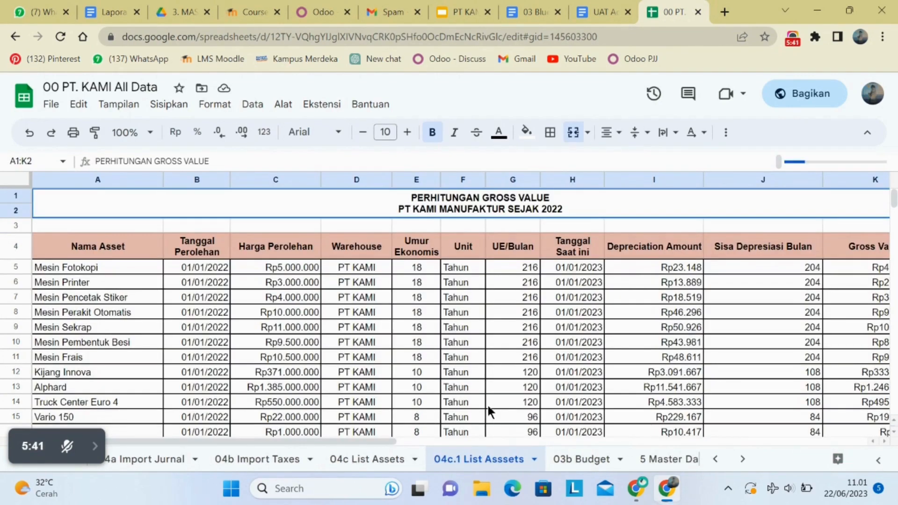
pyautogui.scroll(-1, 487, 403)
pyautogui.scroll(-1, 488, 403)
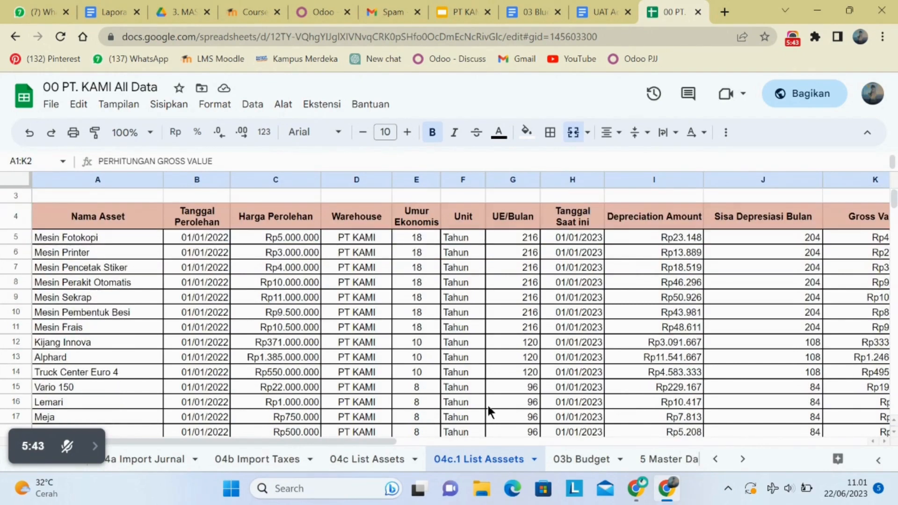
pyautogui.hscroll(3, 487, 403)
pyautogui.hscroll(-3, 487, 404)
pyautogui.click(596, 238)
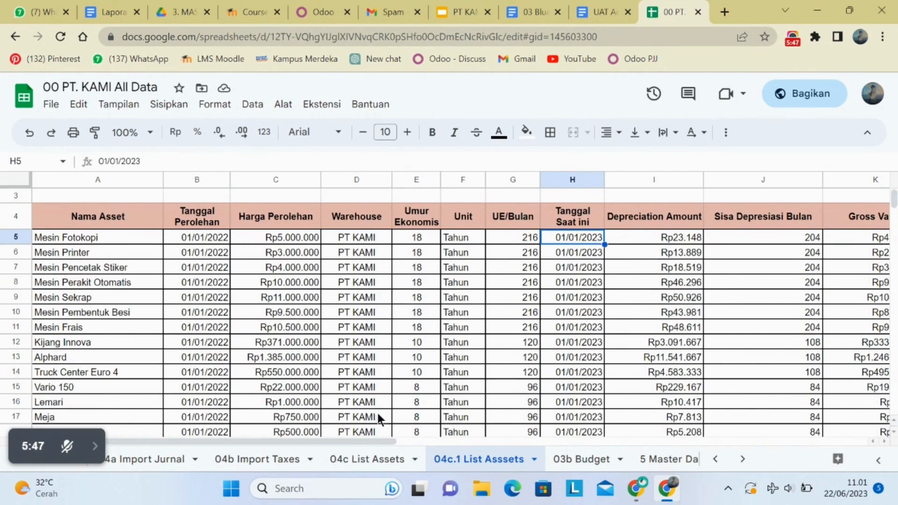
pyautogui.click(345, 461)
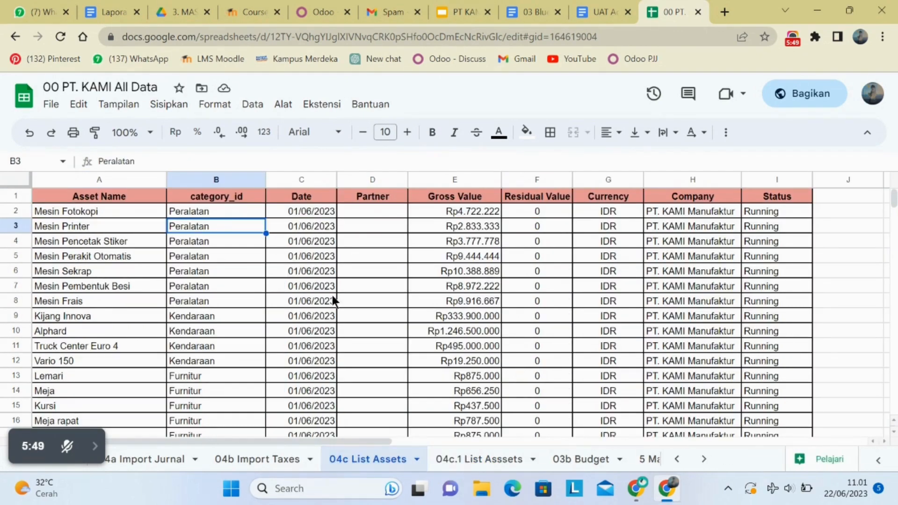
# Return to Odoo and open the Asset Category list in the Accounting configuration.
pyautogui.click(343, 5)
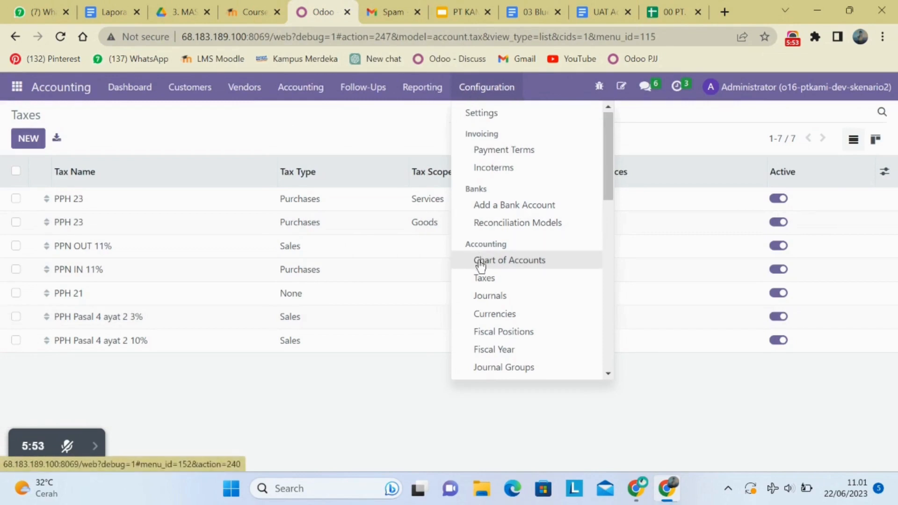
pyautogui.scroll(-4, 481, 265)
pyautogui.scroll(3, 481, 266)
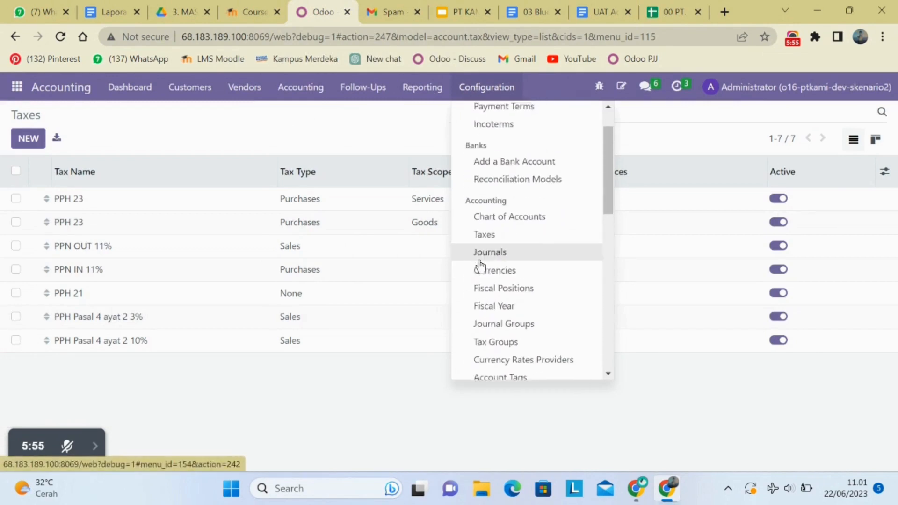
pyautogui.scroll(-5, 481, 265)
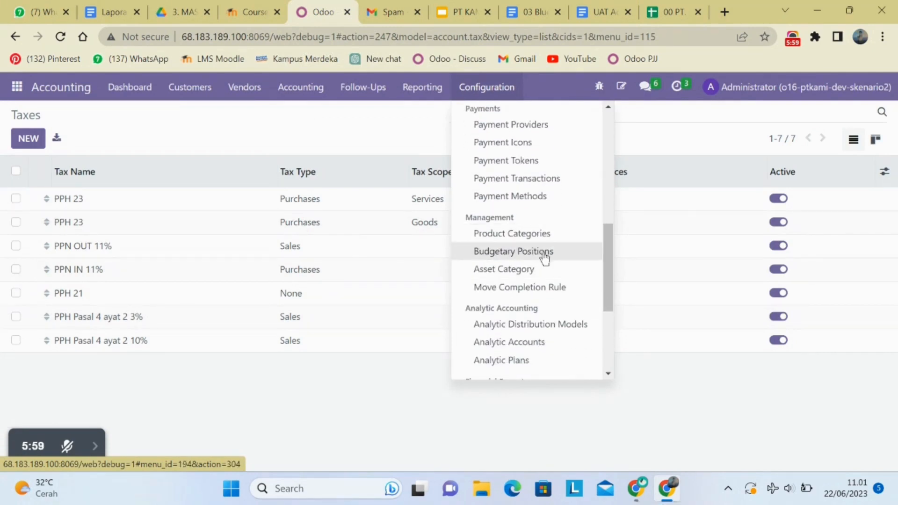
pyautogui.click(526, 281)
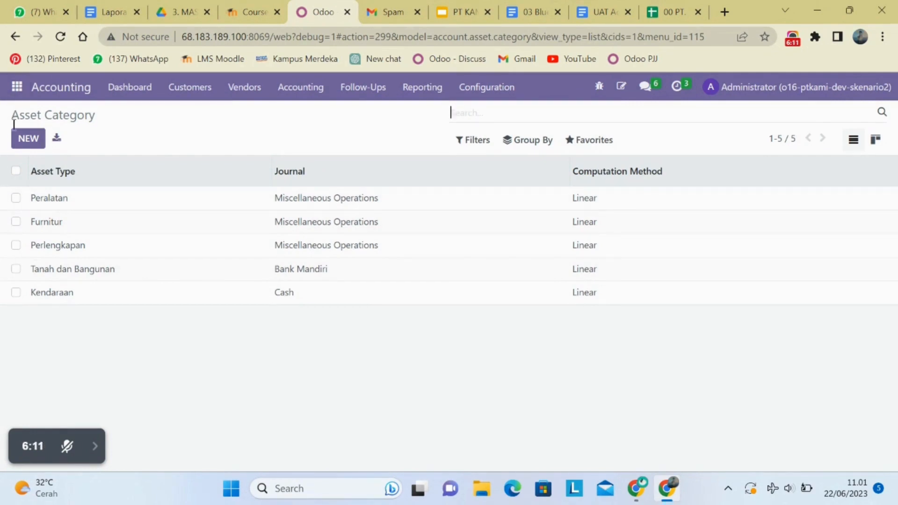
# Start a new asset category with the asset type Peralatan.
pyautogui.click(24, 142)
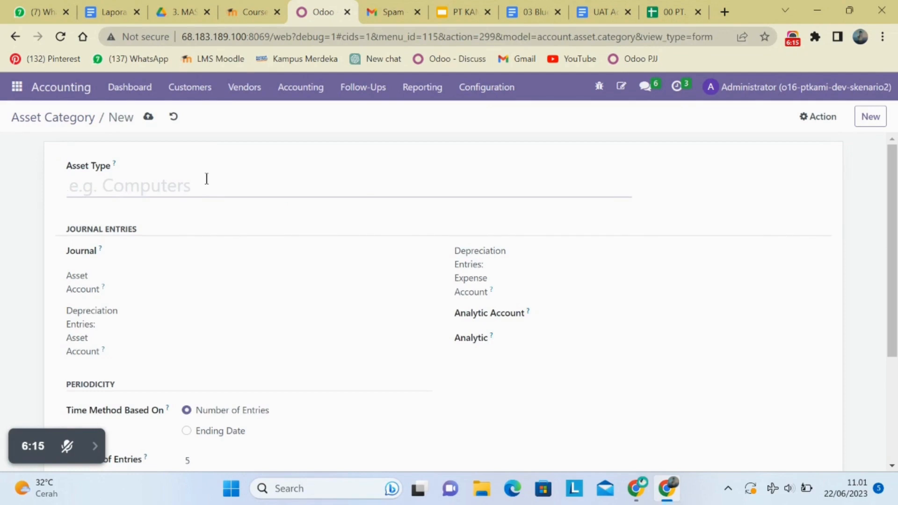
pyautogui.write('P')
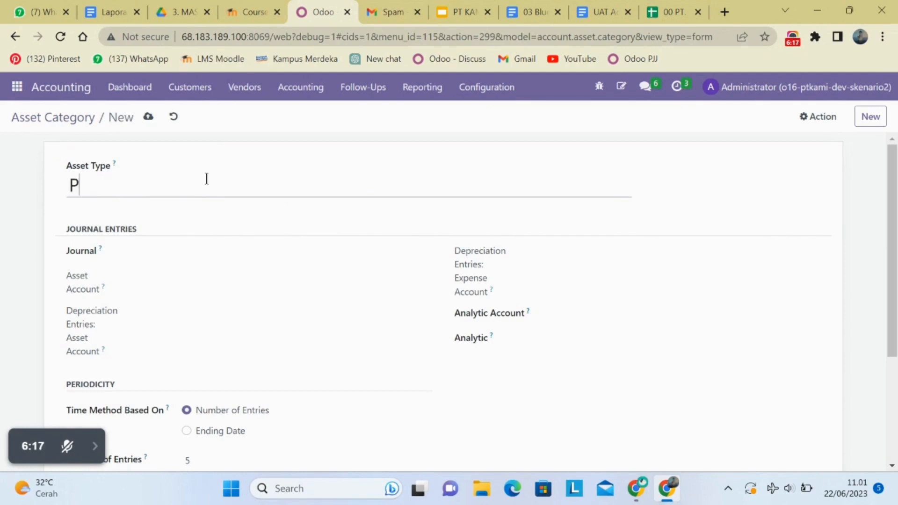
pyautogui.write('eralatan')
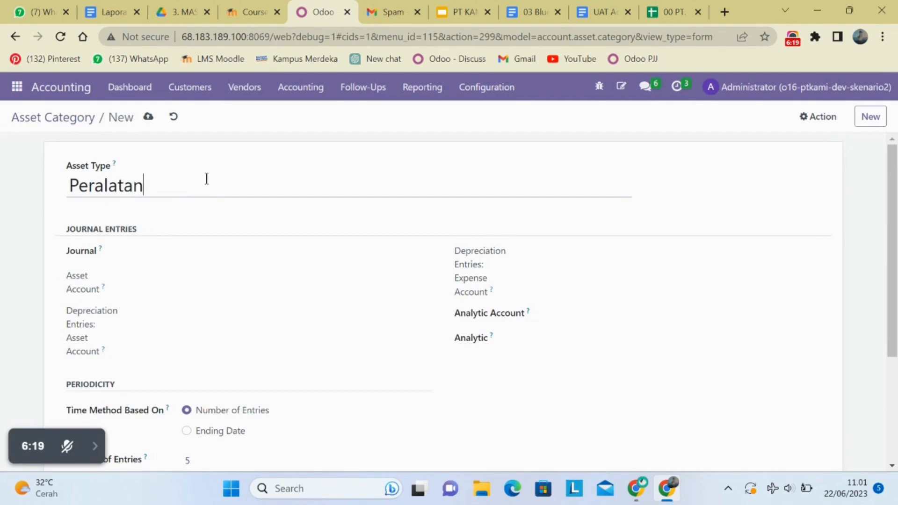
# Set the new category's asset account to 1221004 Peralatan, chosen from the full account list.
pyautogui.click(210, 286)
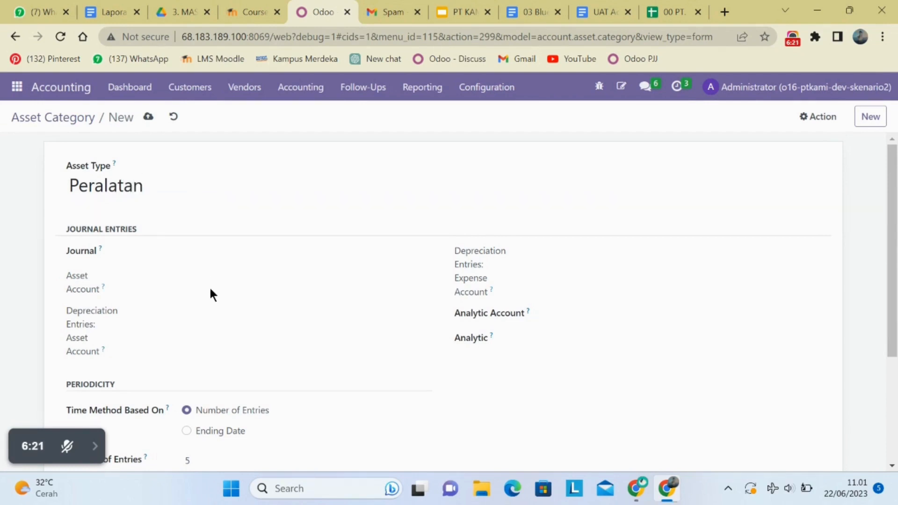
pyautogui.click(208, 277)
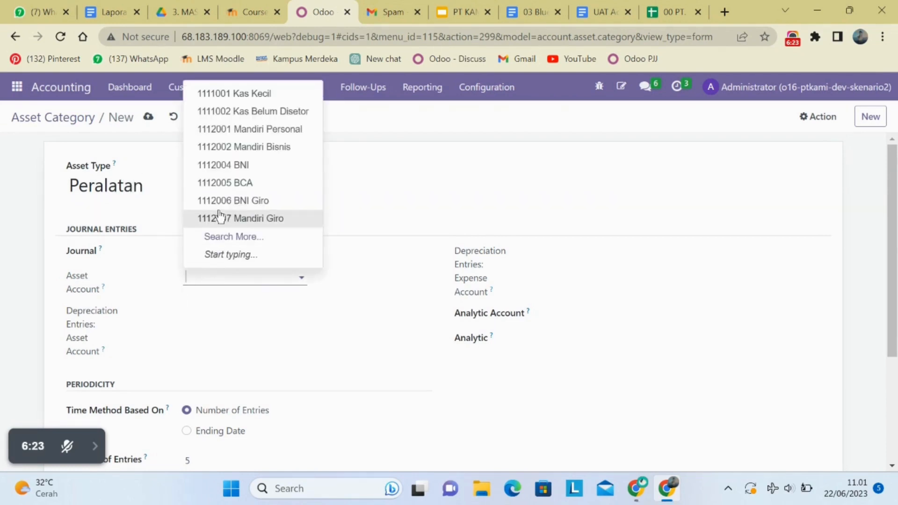
pyautogui.click(256, 238)
pyautogui.scroll(-2, 300, 334)
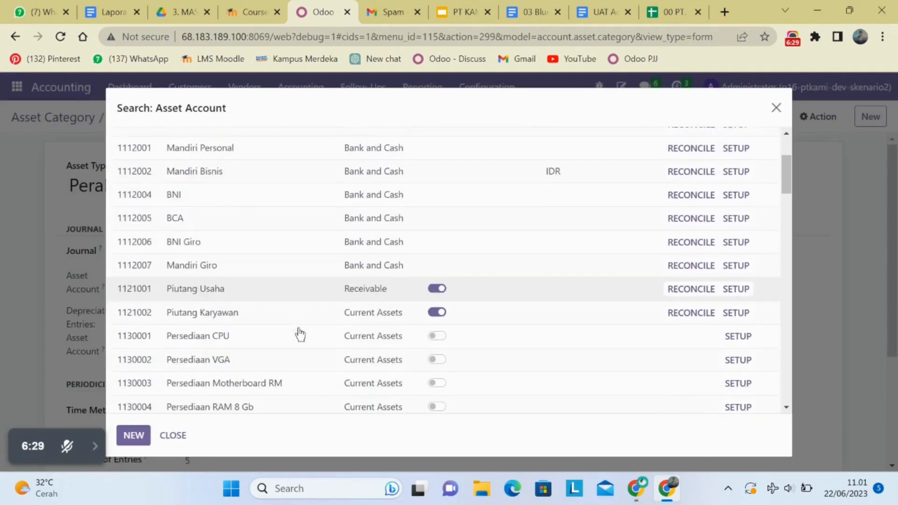
pyautogui.scroll(-15, 300, 335)
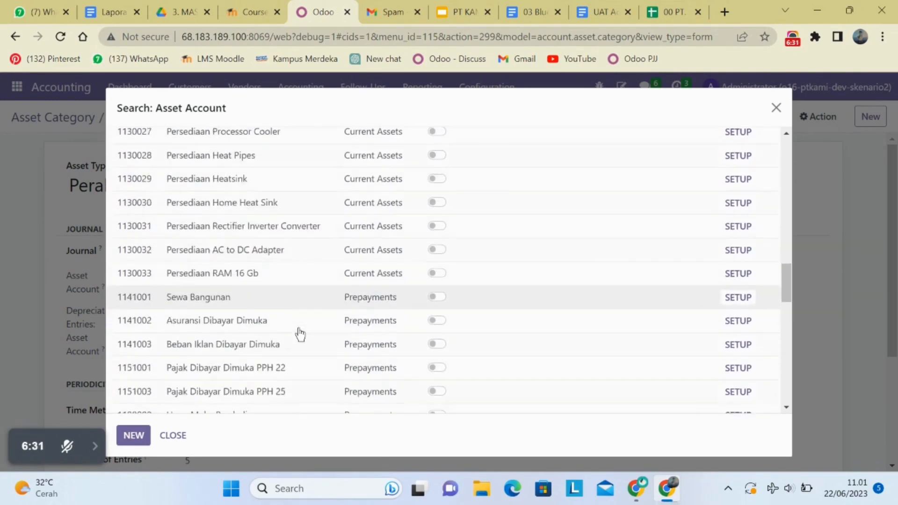
pyautogui.scroll(-5, 300, 334)
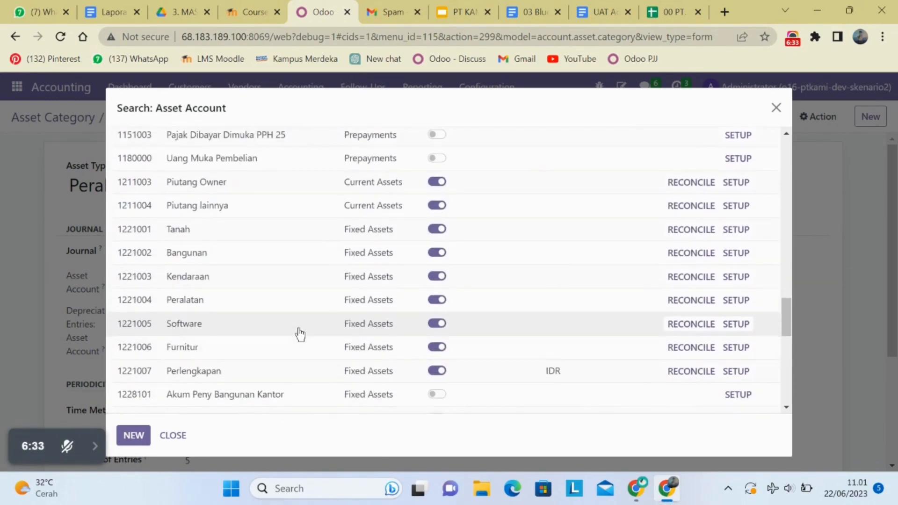
pyautogui.scroll(1, 298, 334)
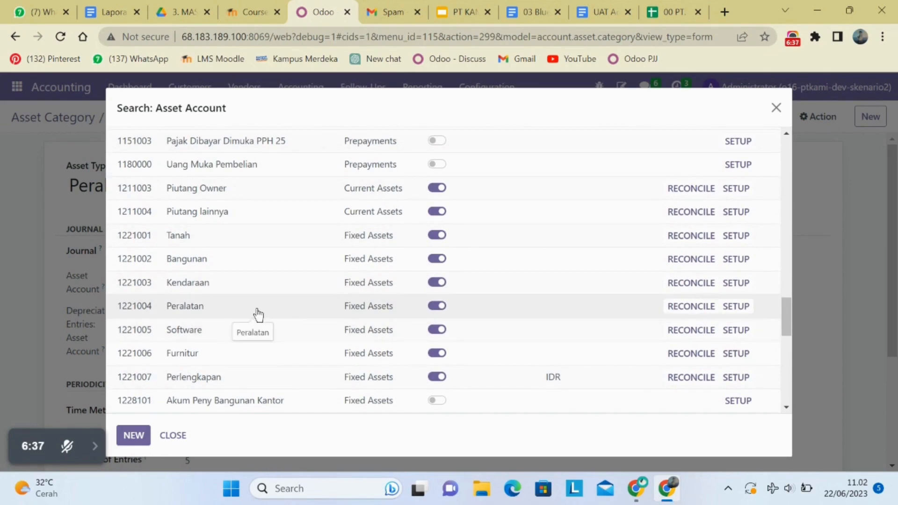
pyautogui.scroll(-6, 258, 315)
pyautogui.scroll(3, 259, 314)
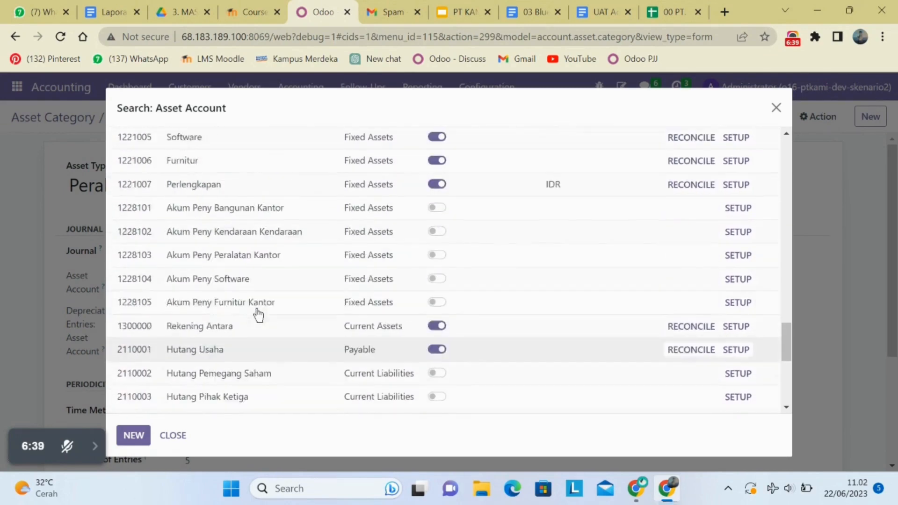
pyautogui.scroll(5, 258, 314)
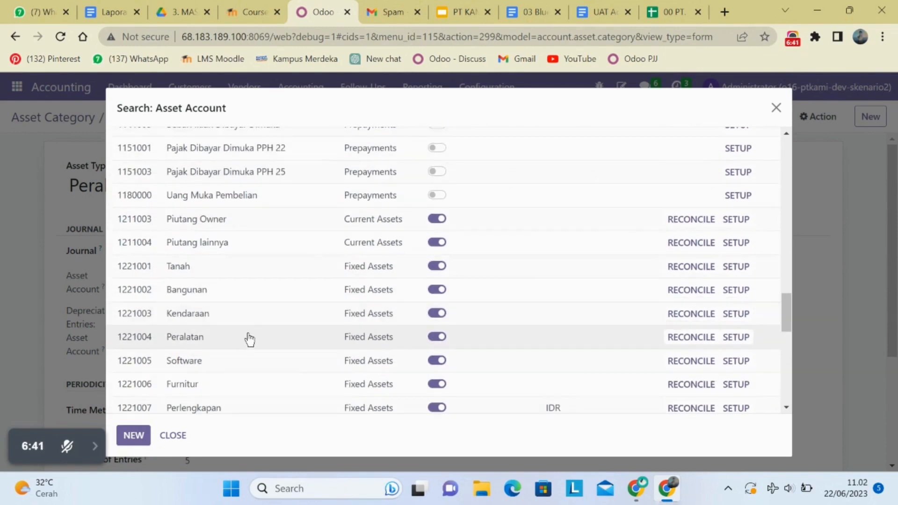
pyautogui.click(250, 338)
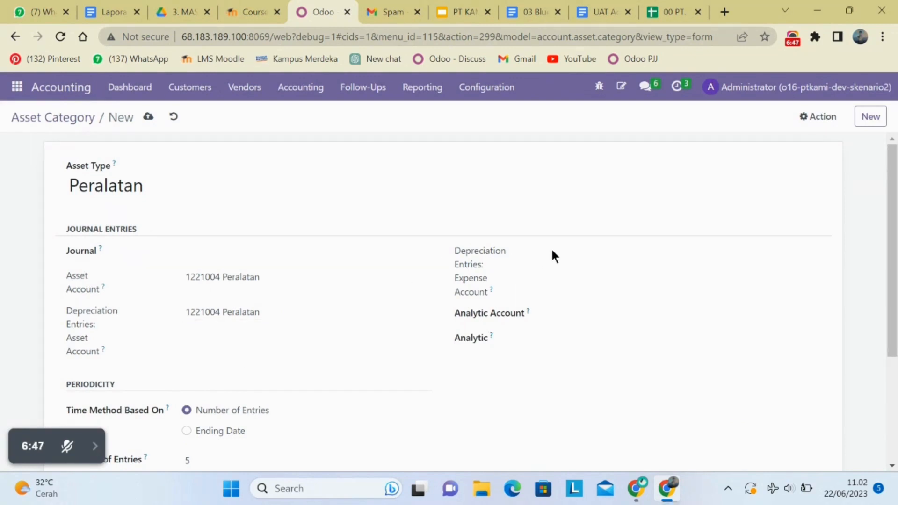
# Set the Peralatan category's depreciation expense account to 65110003 Beban Penyusutan Peralatan, chosen from the full account list.
pyautogui.click(612, 254)
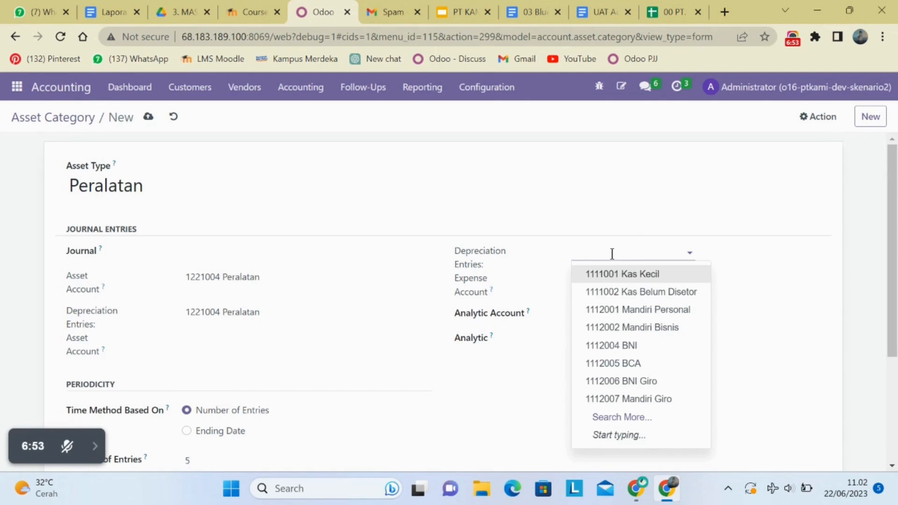
pyautogui.click(640, 418)
pyautogui.scroll(-3, 536, 333)
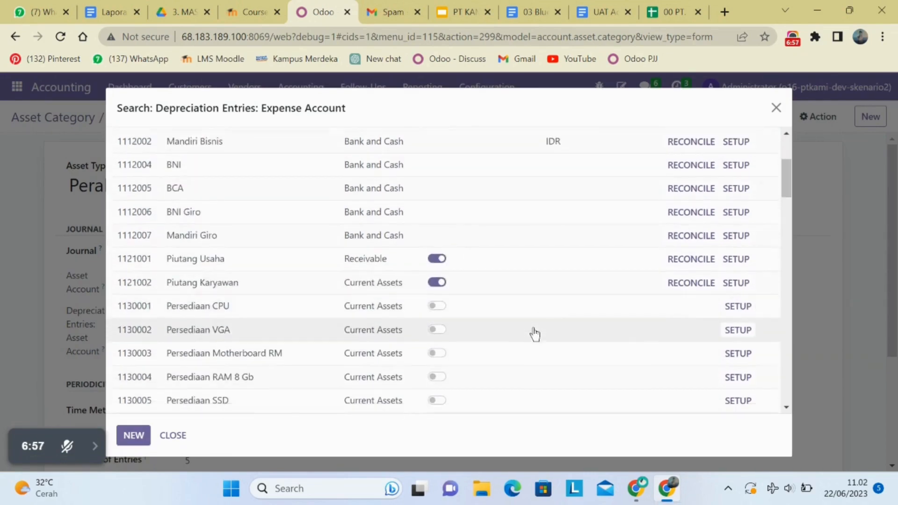
pyautogui.scroll(-20, 535, 332)
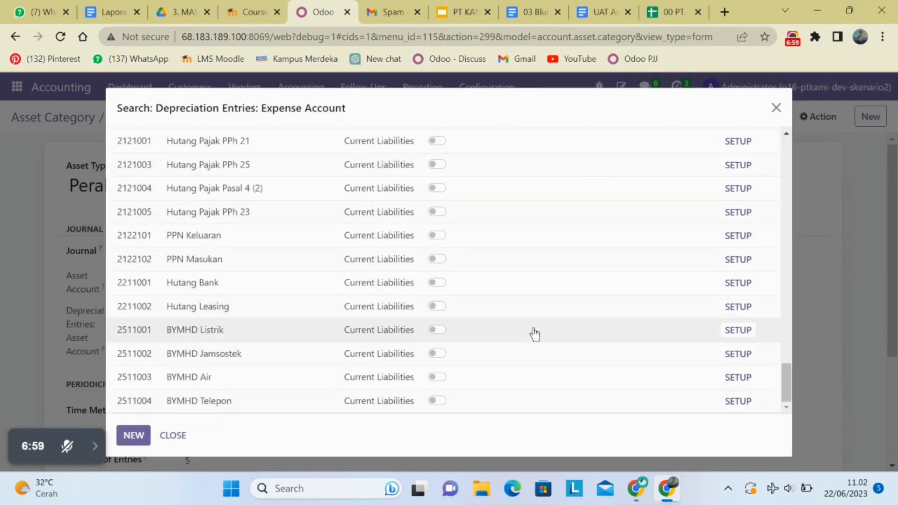
pyautogui.scroll(20, 535, 334)
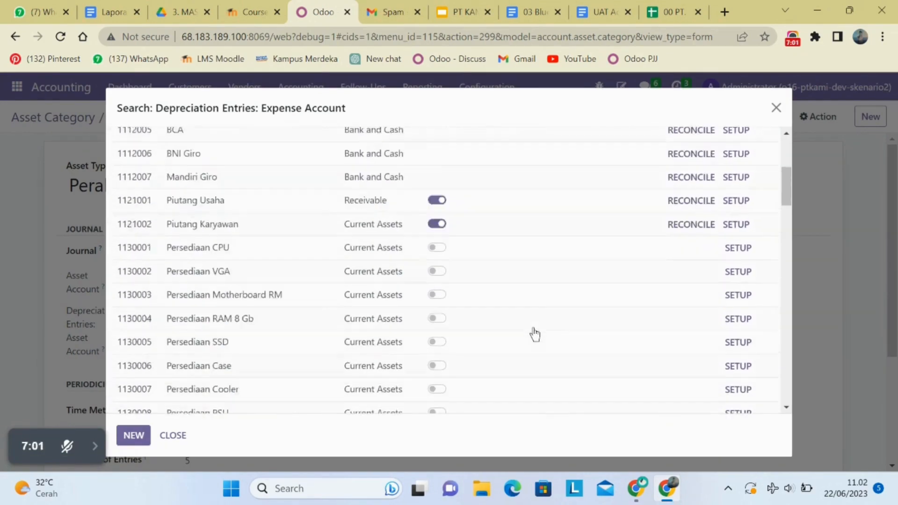
pyautogui.scroll(5, 535, 335)
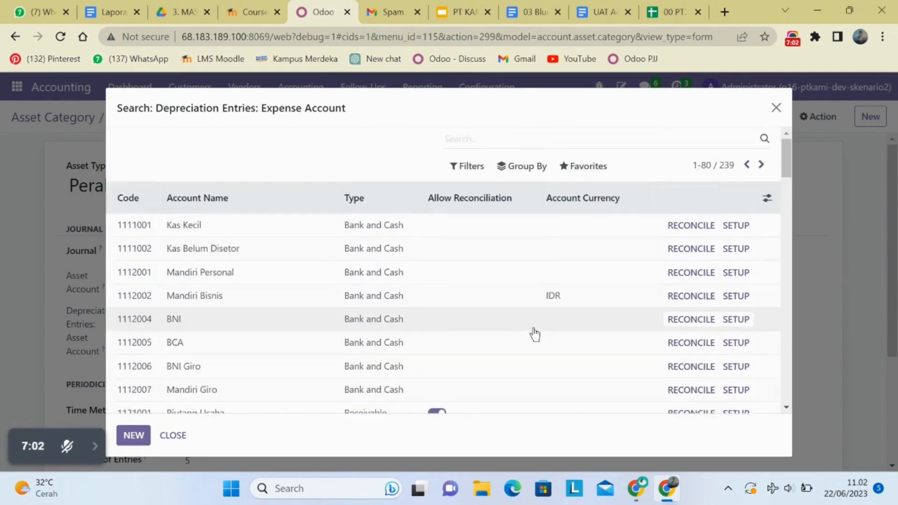
pyautogui.click(760, 162)
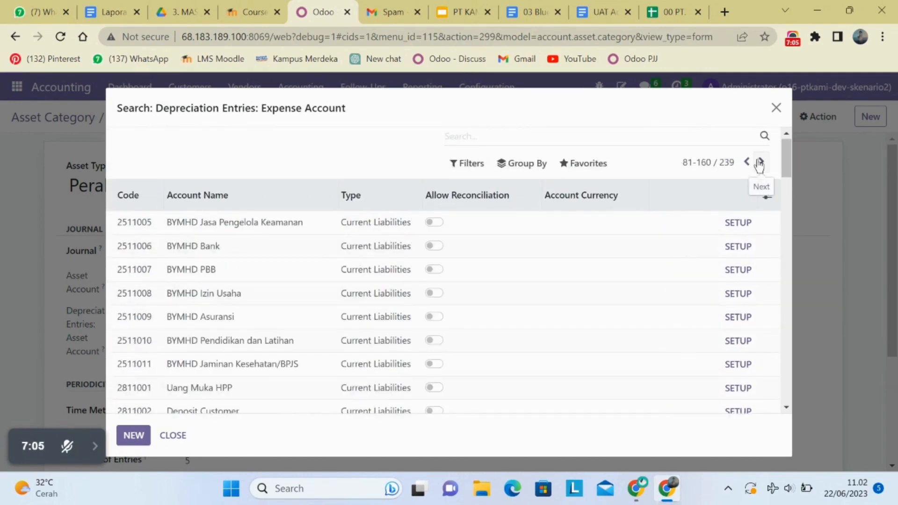
pyautogui.click(760, 162)
pyautogui.scroll(-7, 407, 403)
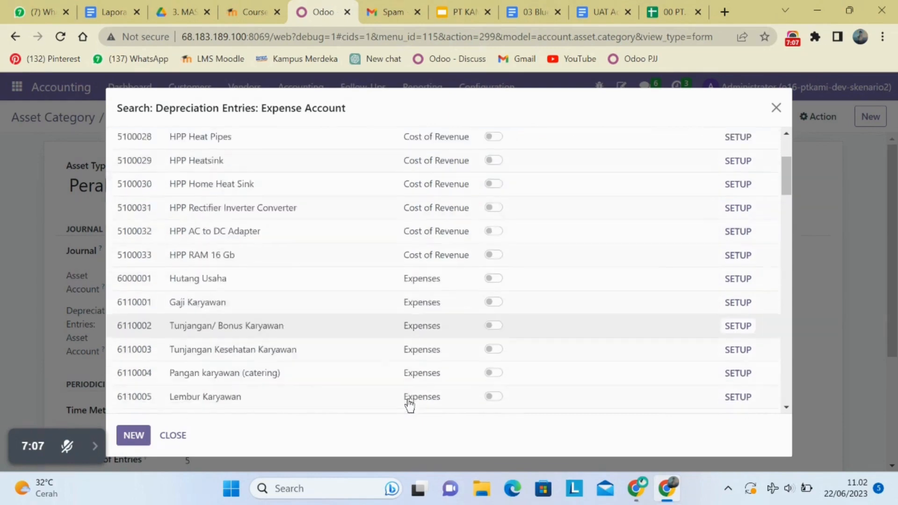
pyautogui.scroll(-10, 410, 405)
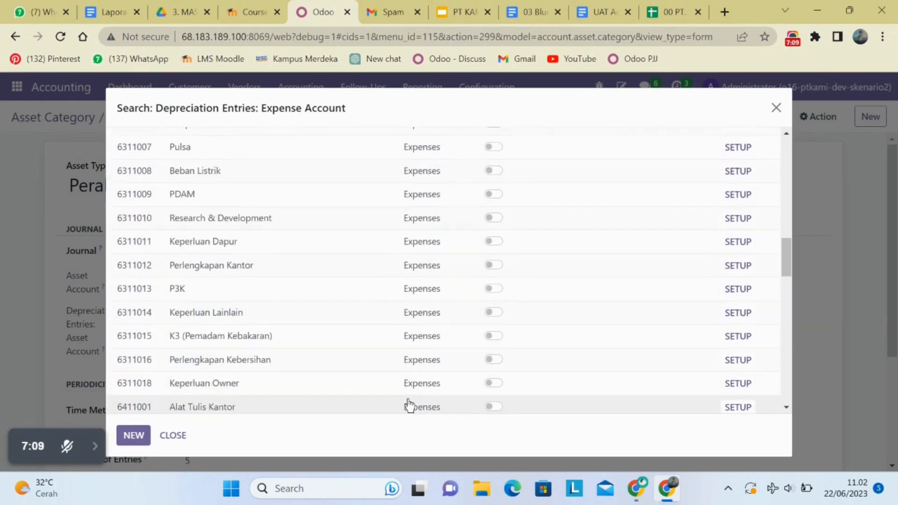
pyautogui.scroll(-5, 409, 405)
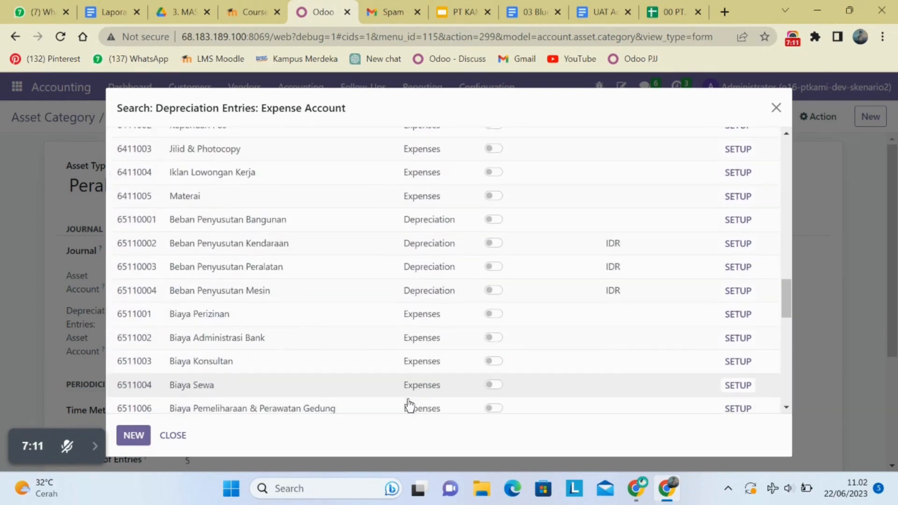
pyautogui.click(360, 269)
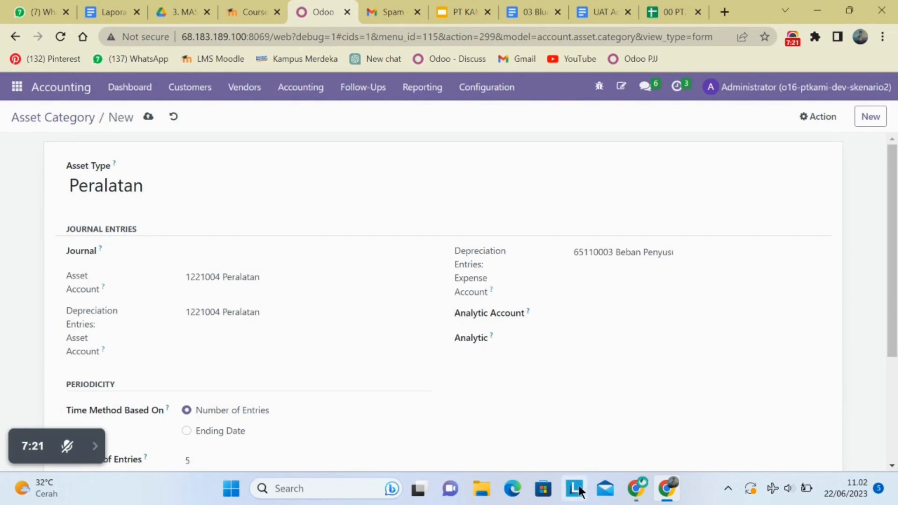
# Review the new category's periodicity and depreciation method settings, and discard the unsaved Peralatan category.
pyautogui.scroll(-3, 562, 437)
pyautogui.scroll(-2, 559, 433)
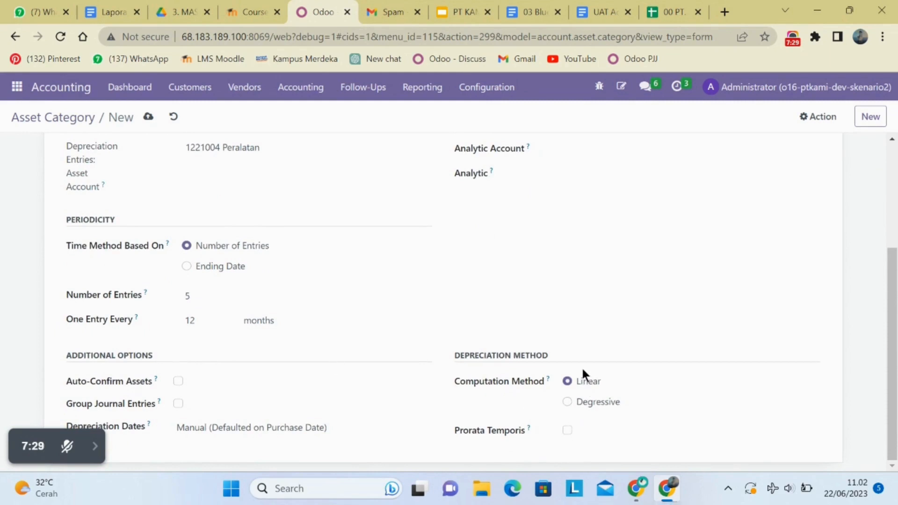
pyautogui.scroll(3, 368, 416)
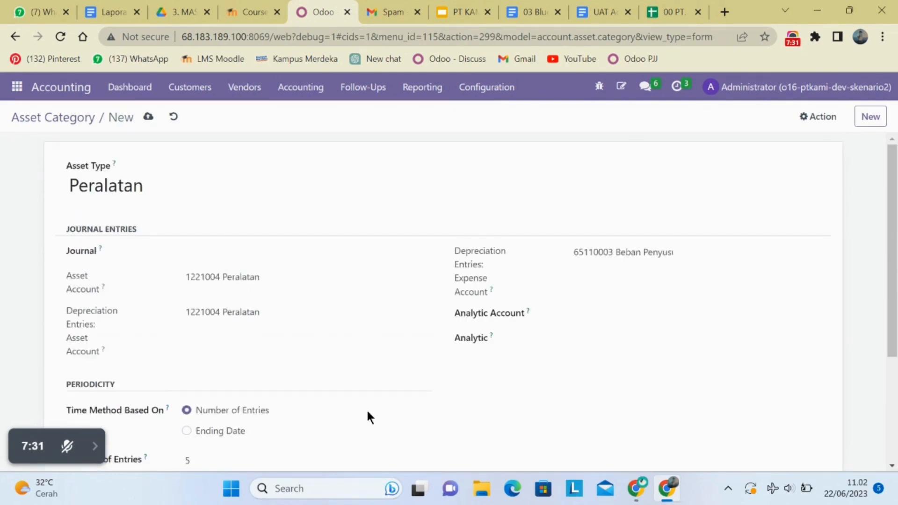
pyautogui.click(177, 118)
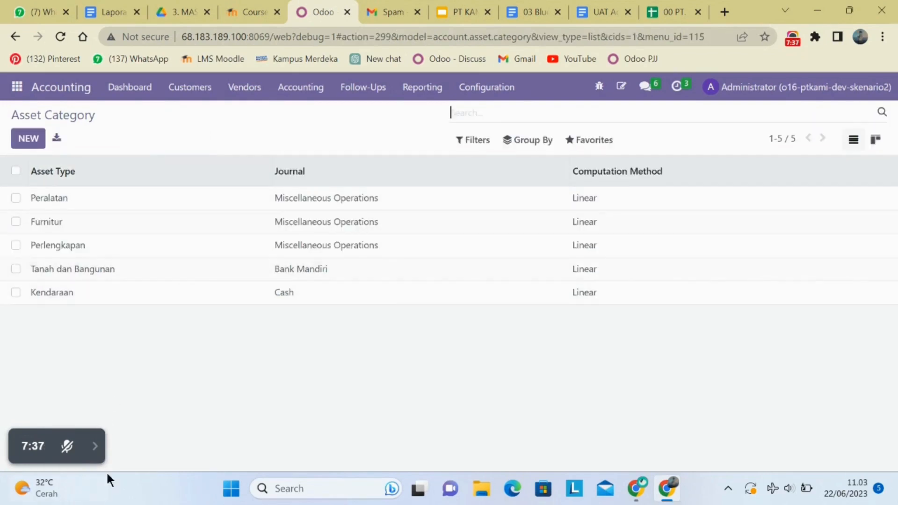
pyautogui.moveTo(107, 457); pyautogui.dragTo(92, 448)
pyautogui.click(91, 447)
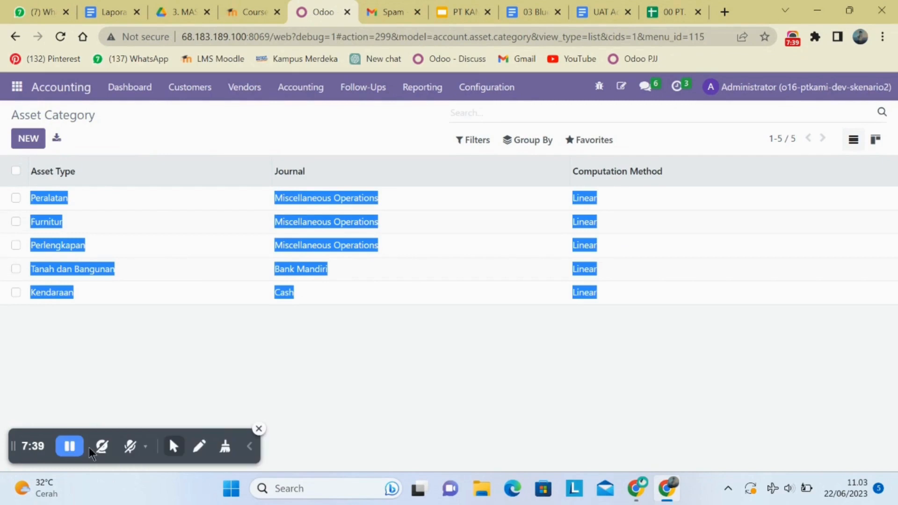
pyautogui.click(67, 450)
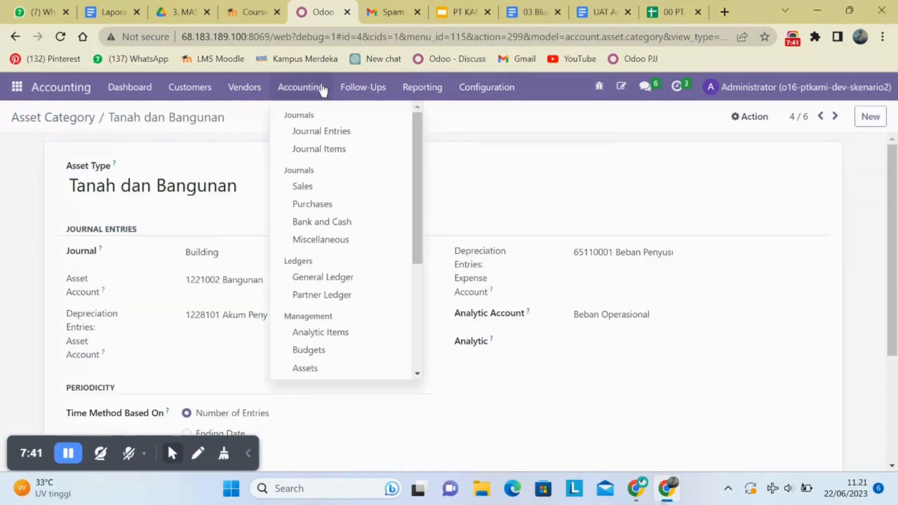
# Open the Assets list in the Accounting app and look through the asset records.
pyautogui.click(318, 82)
pyautogui.click(317, 82)
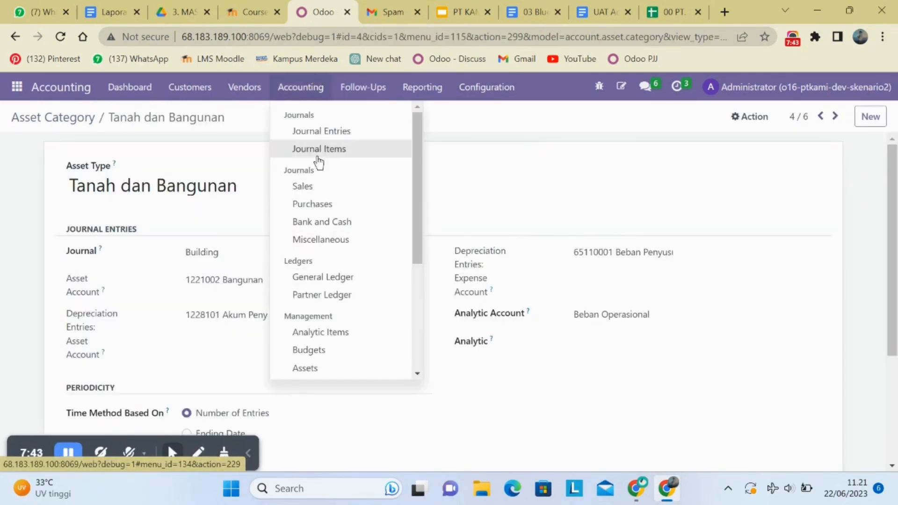
pyautogui.scroll(-2, 321, 310)
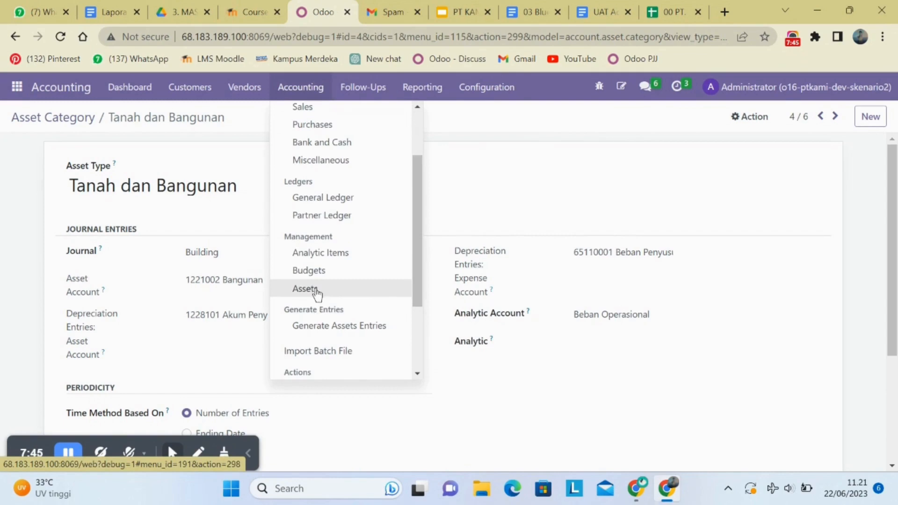
pyautogui.click(318, 294)
pyautogui.scroll(-10, 242, 205)
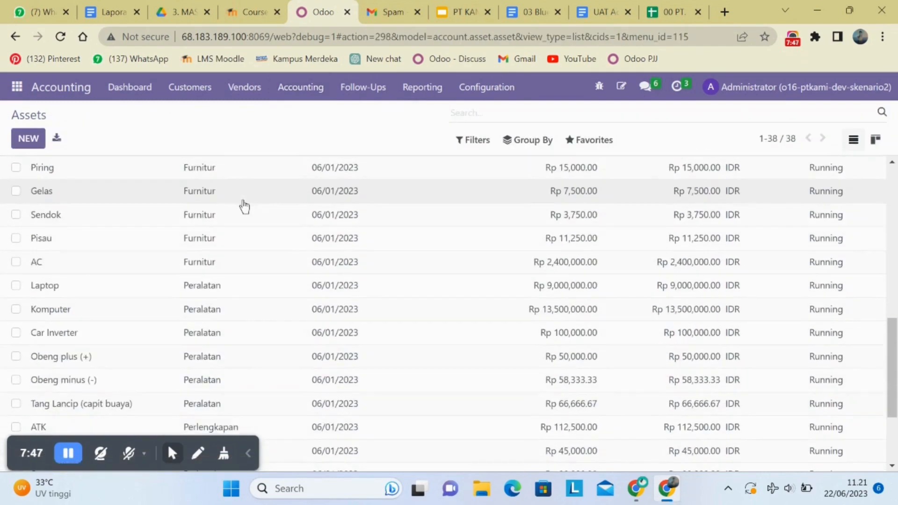
pyautogui.scroll(10, 243, 206)
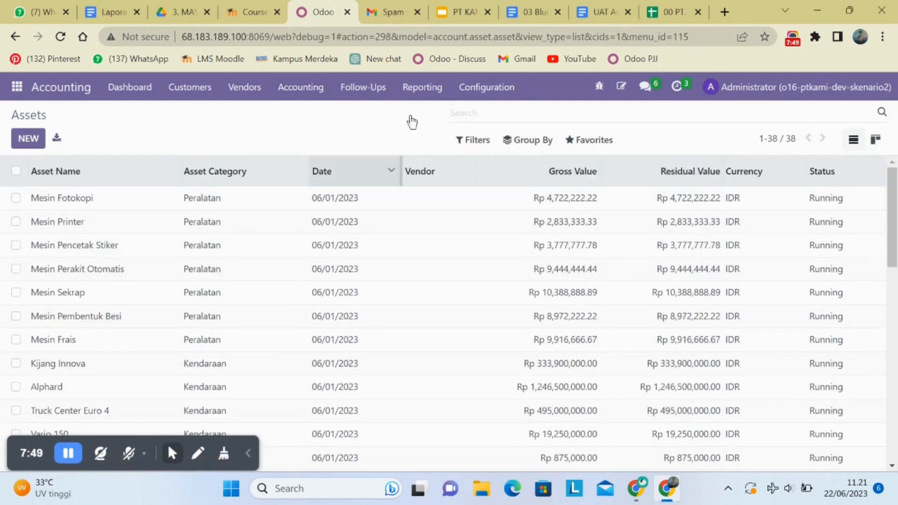
# Start a record import for Assets and upload the file 00 PT. KAMI All Data (6).
pyautogui.click(582, 140)
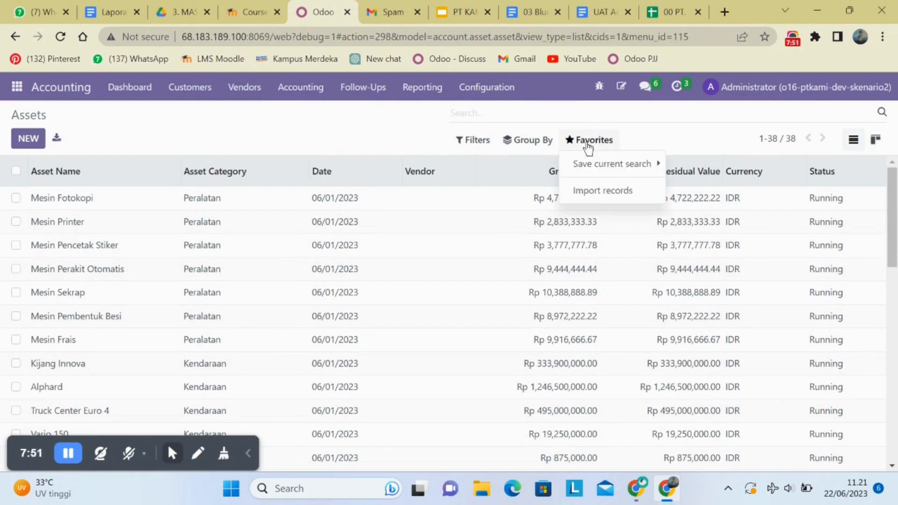
pyautogui.click(587, 192)
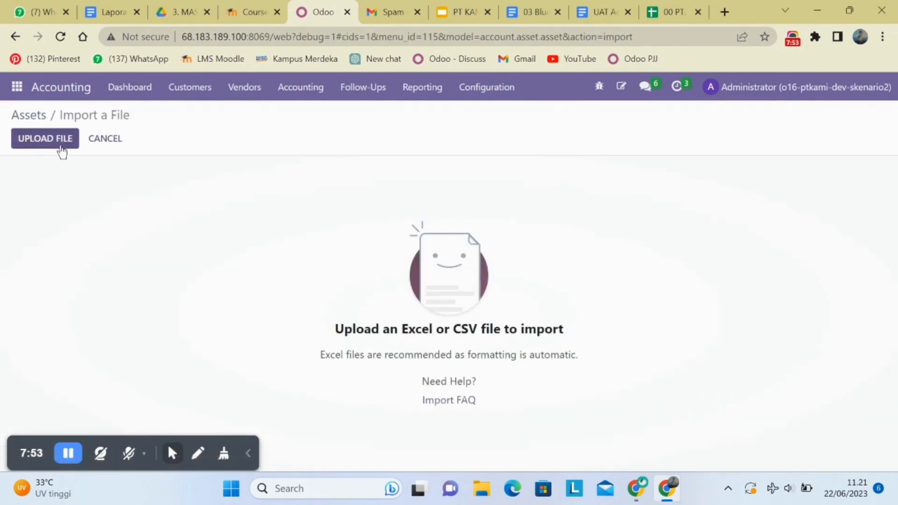
pyautogui.click(60, 149)
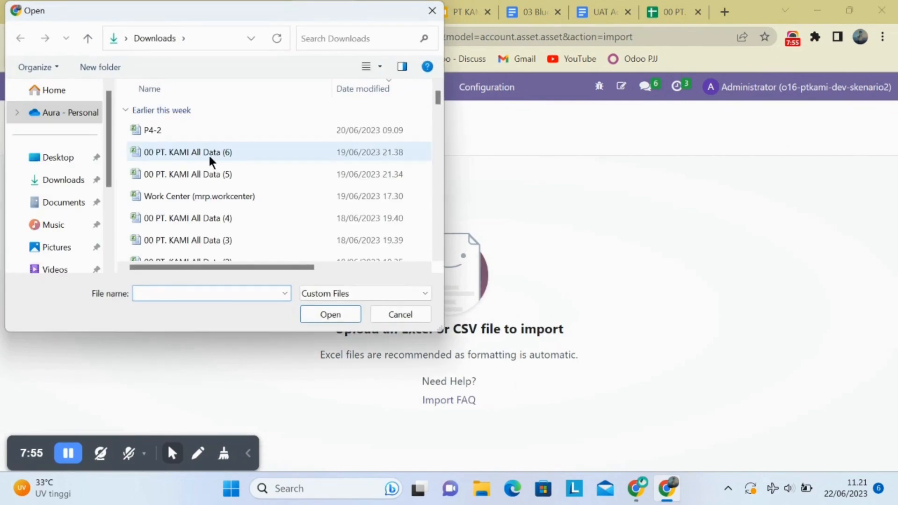
pyautogui.click(211, 159)
pyautogui.click(333, 314)
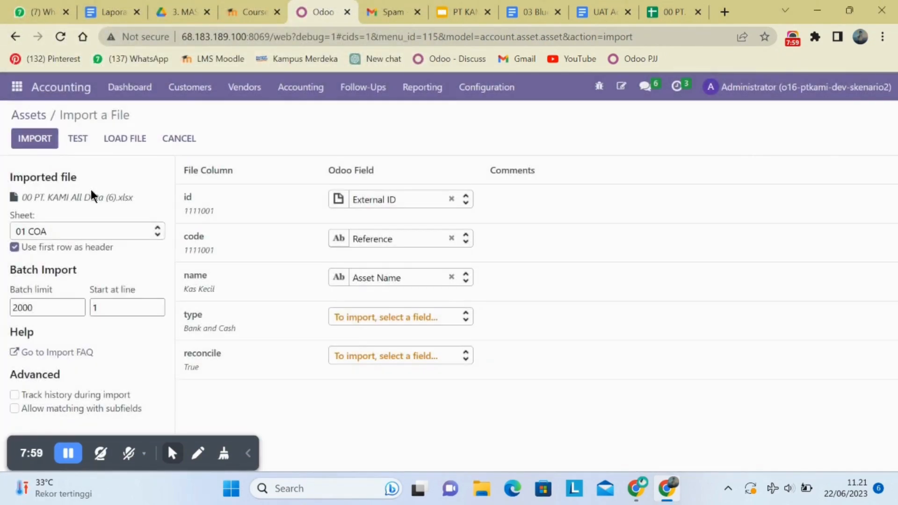
# Test the asset import using the 04c List Assets sheet, and return to the Assets list.
pyautogui.click(54, 230)
pyautogui.scroll(-4, 64, 309)
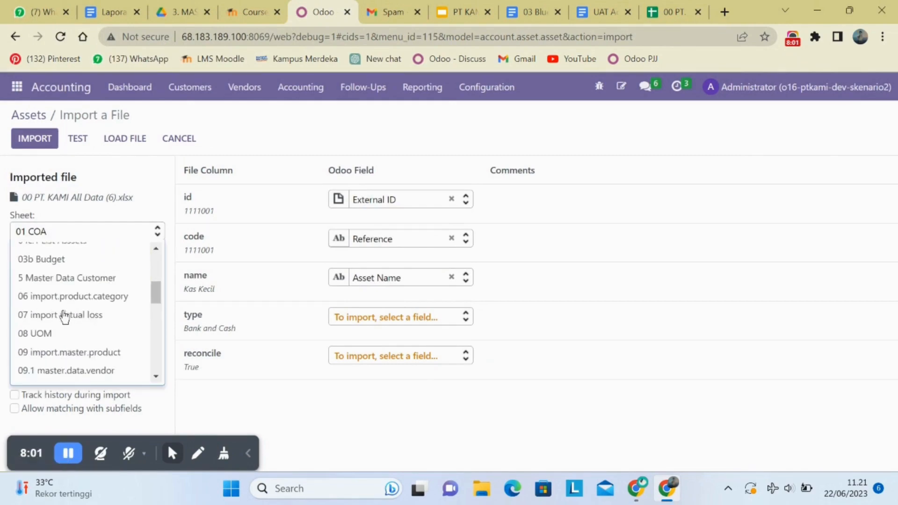
pyautogui.scroll(-2, 64, 316)
pyautogui.scroll(4, 63, 314)
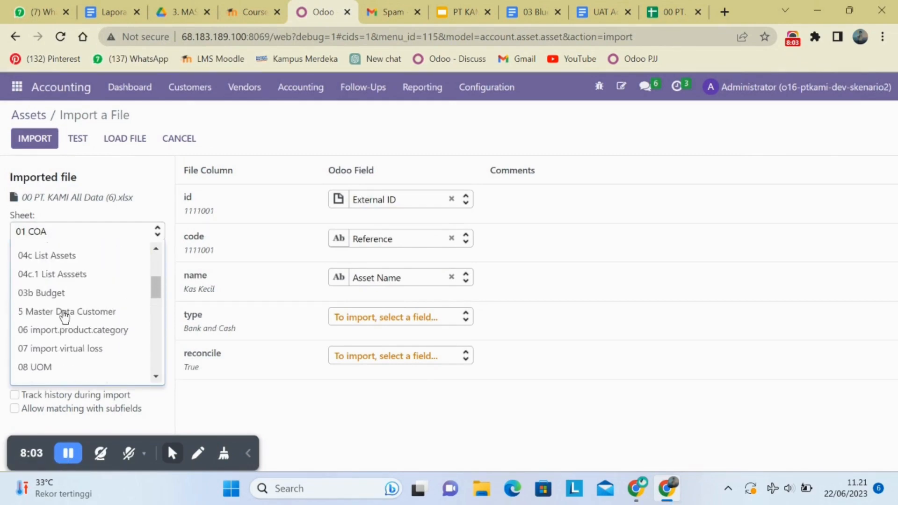
pyautogui.click(71, 258)
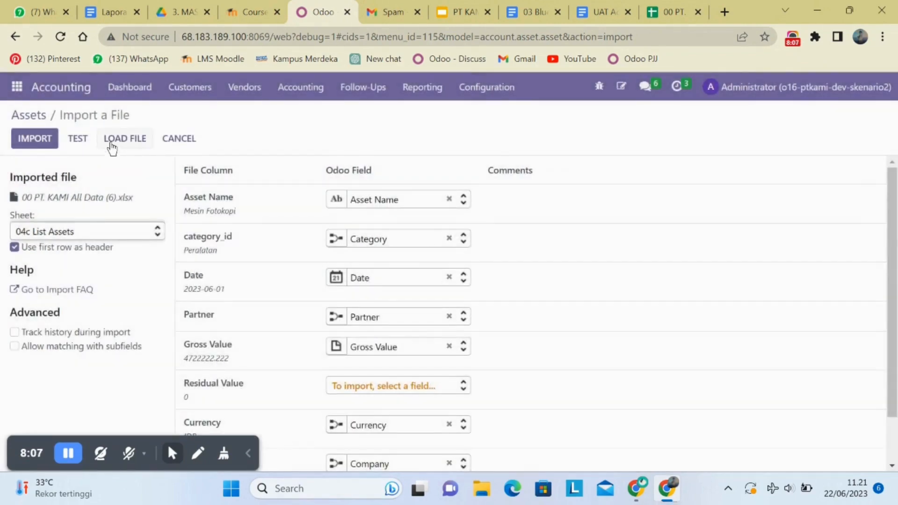
pyautogui.click(84, 139)
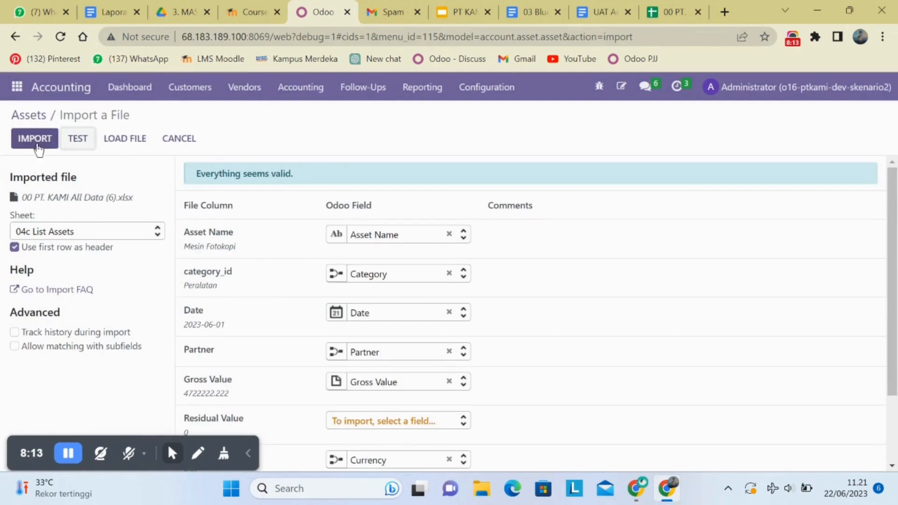
pyautogui.click(60, 148)
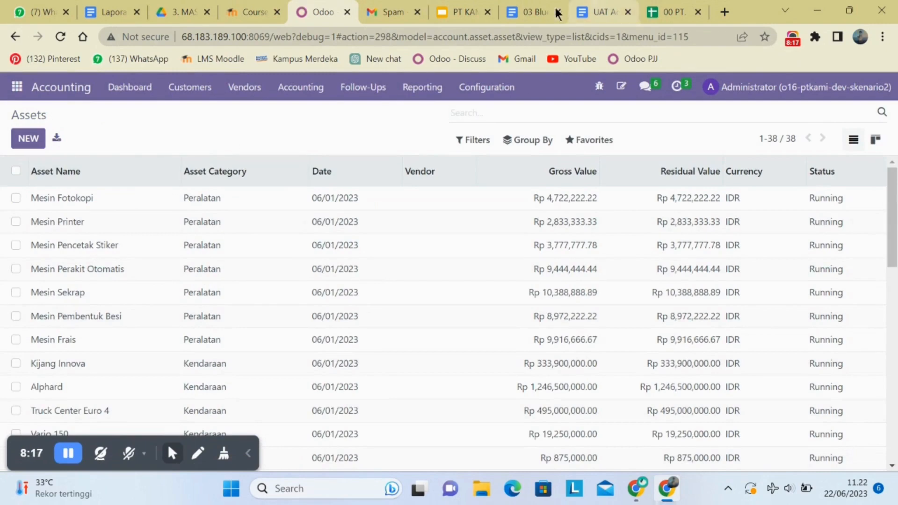
# Check the 04c List Assets sheet in Google Sheets, and return to the Assets list in Odoo.
pyautogui.click(670, 10)
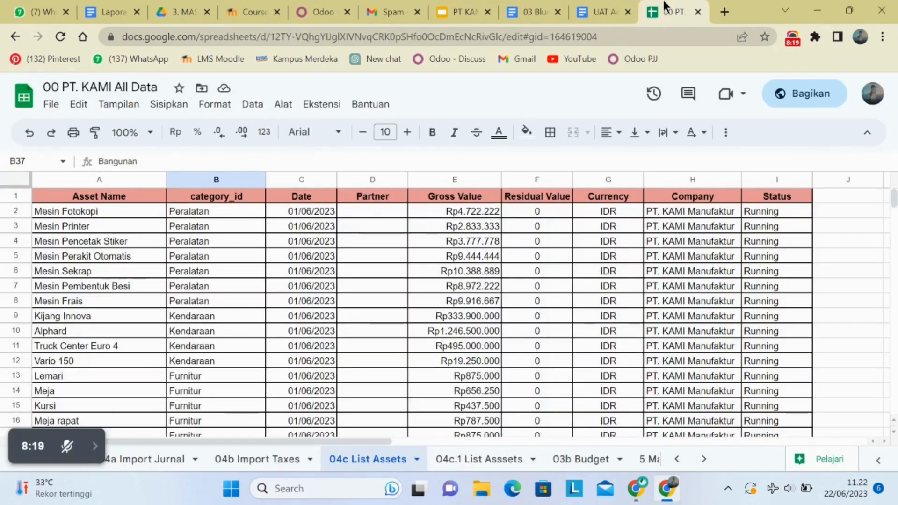
pyautogui.click(309, 11)
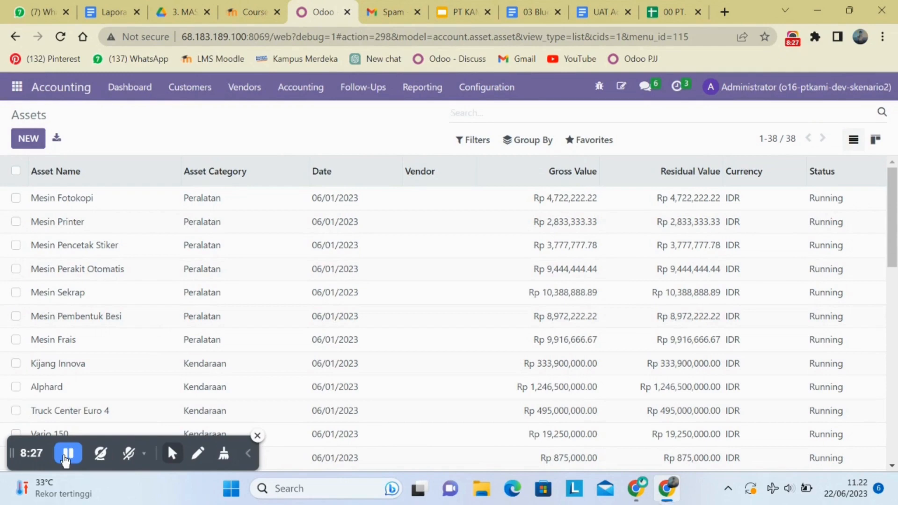
pyautogui.click(66, 460)
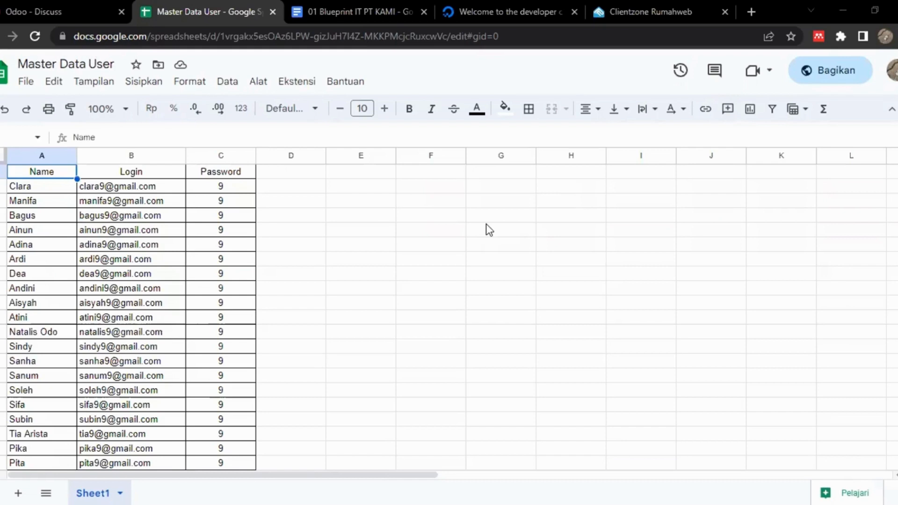
# Look through the Name, Login and Password columns of the Master Data User spreadsheet, and switch to Odoo.
pyautogui.scroll(-5, 413, 232)
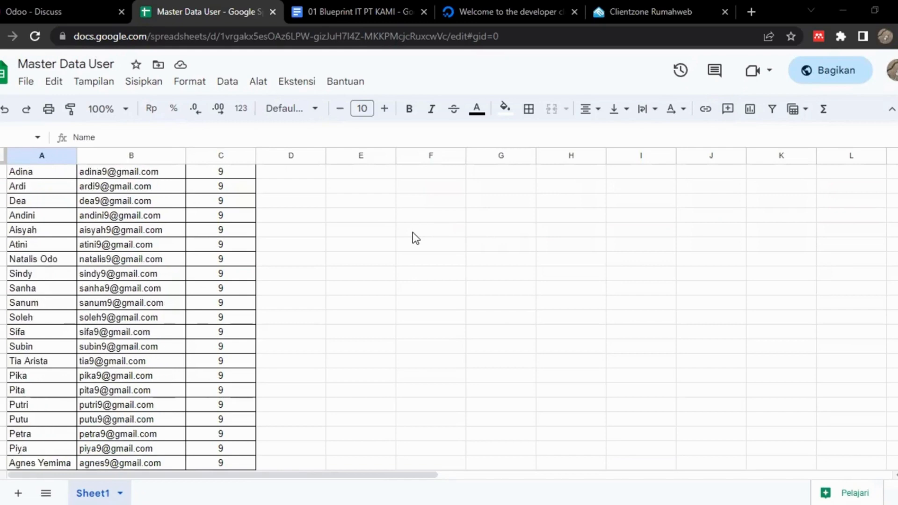
pyautogui.scroll(-4, 413, 233)
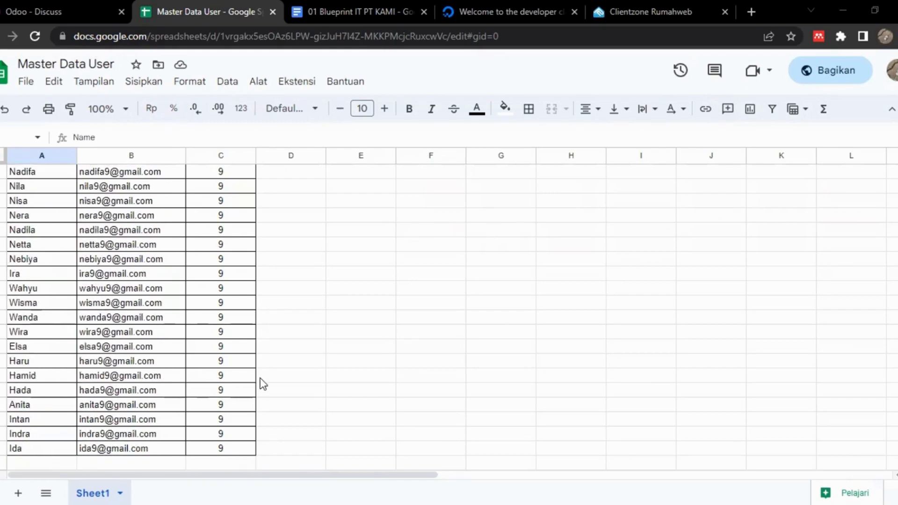
pyautogui.scroll(10, 260, 378)
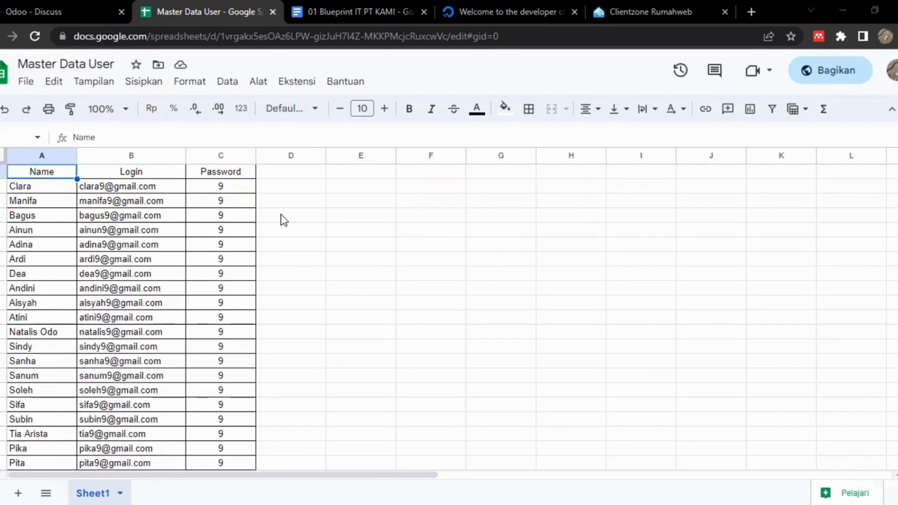
pyautogui.click(57, 6)
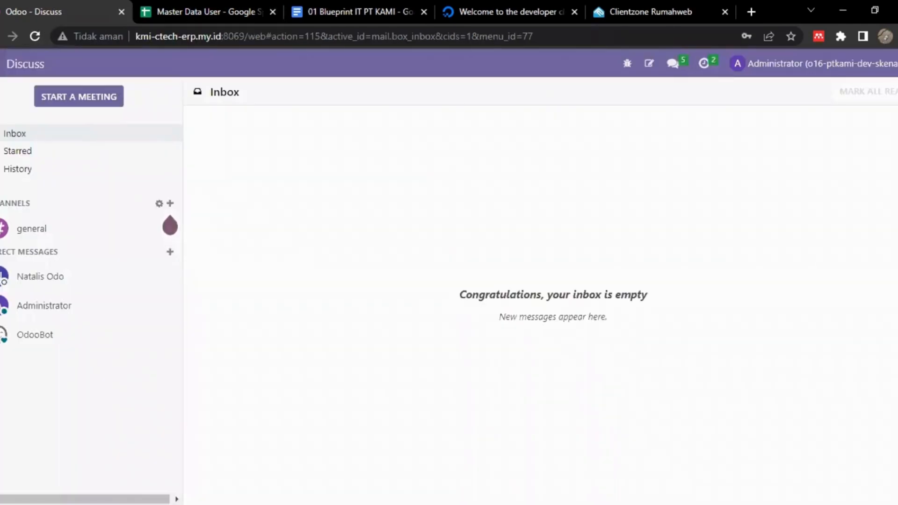
# Open the general settings and go to the management list of active users.
pyautogui.click(1, 63)
pyautogui.scroll(-4, 2, 330)
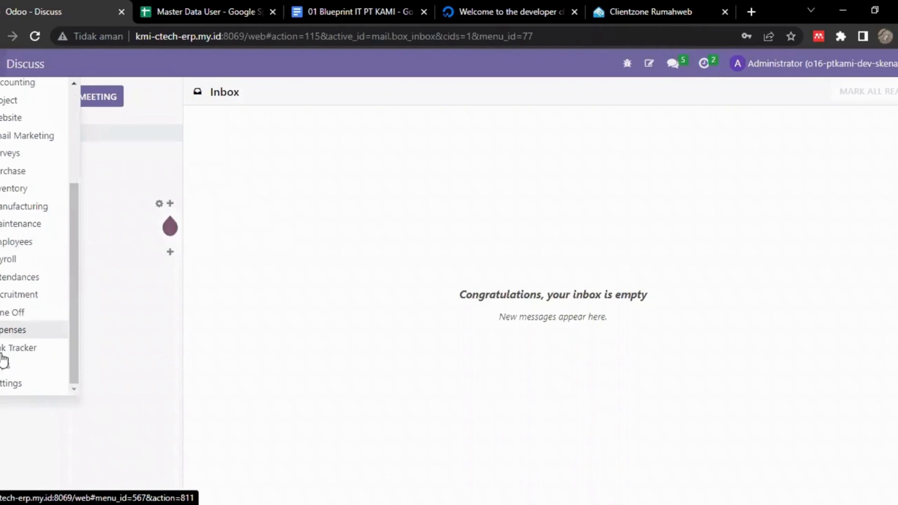
pyautogui.click(15, 381)
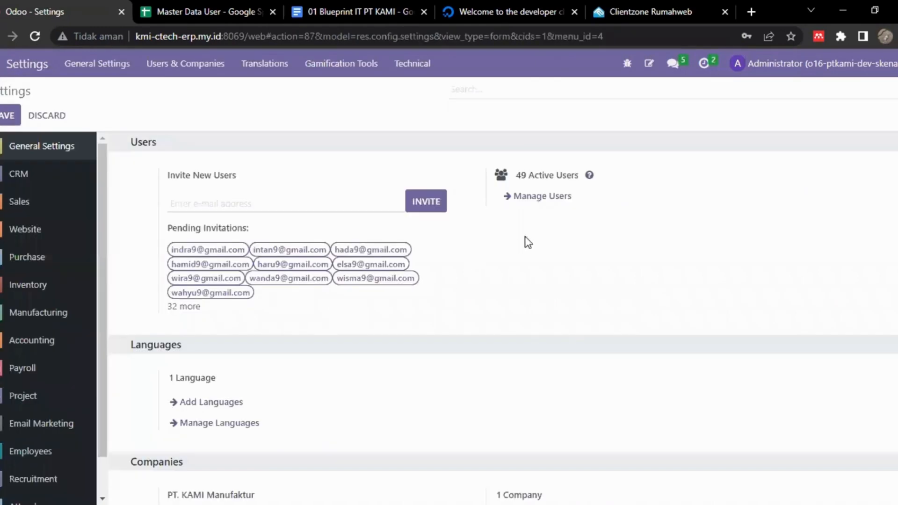
pyautogui.click(545, 198)
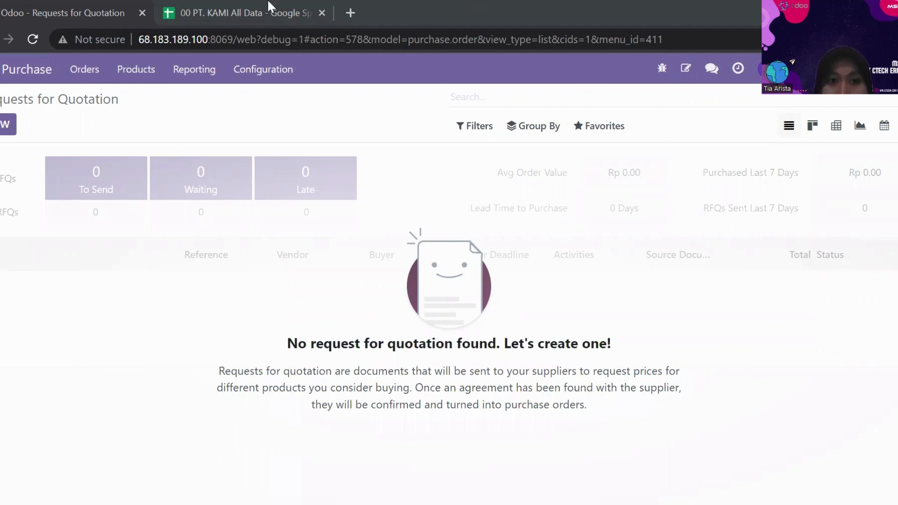
# Check the 09 import.master.product sheet, and upload 00 PT. KAMI All Data (2) as a record import for Requests for Quotation in Odoo.
pyautogui.click(245, 3)
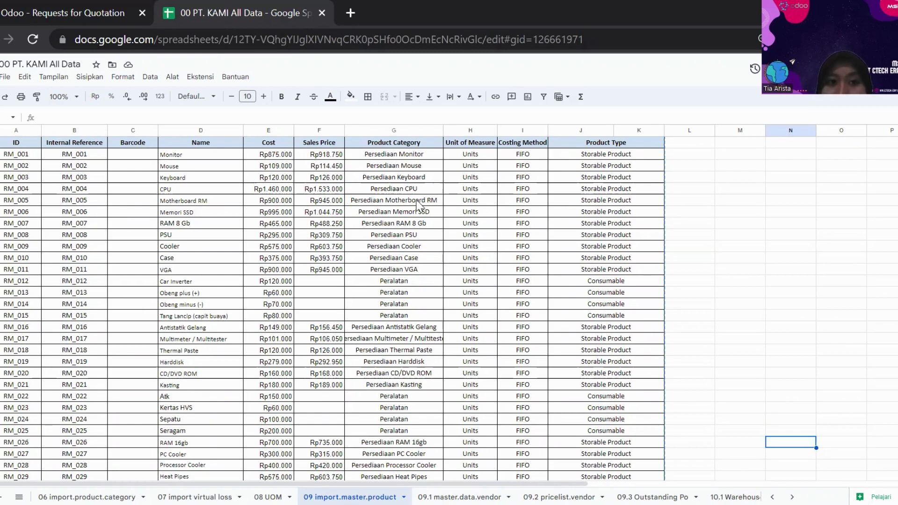
pyautogui.click(121, 7)
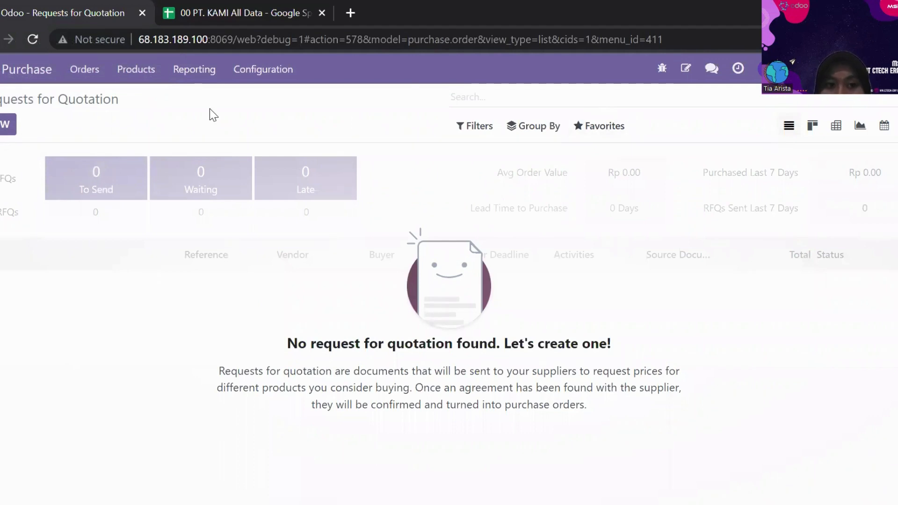
pyautogui.click(595, 126)
pyautogui.click(613, 183)
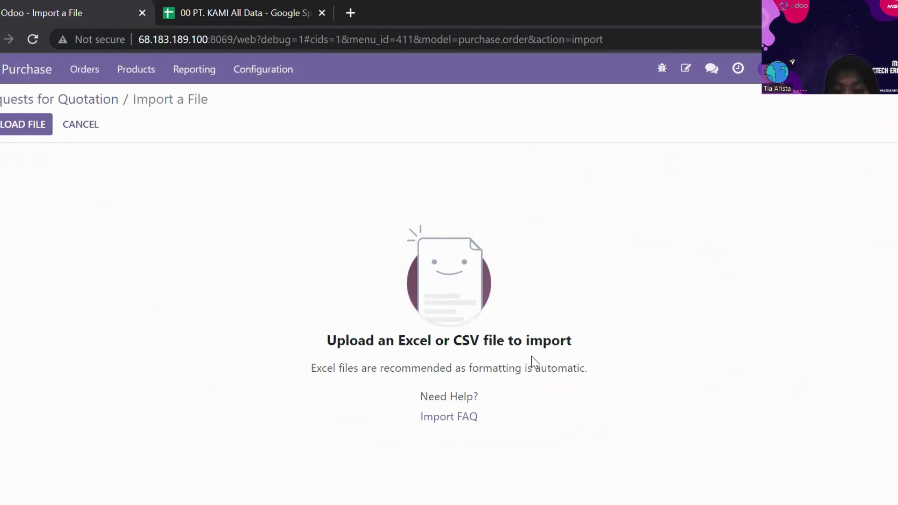
pyautogui.click(27, 124)
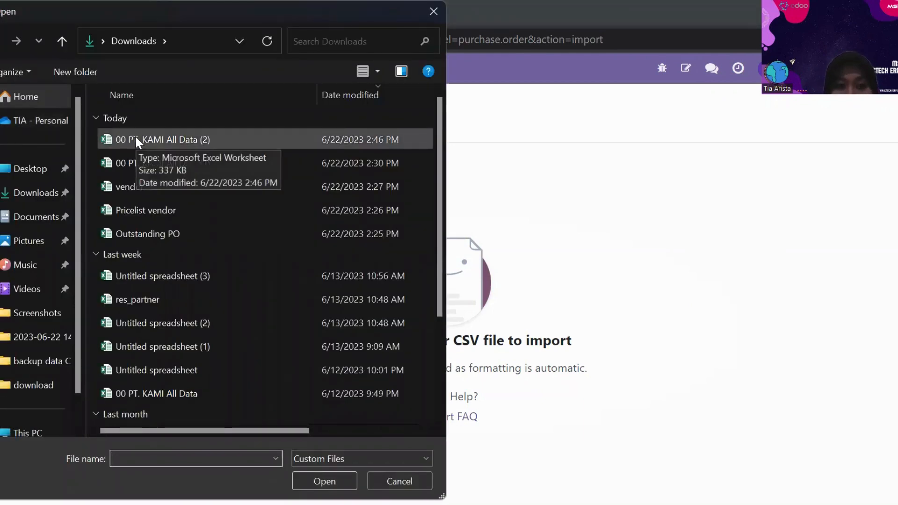
pyautogui.click(136, 140)
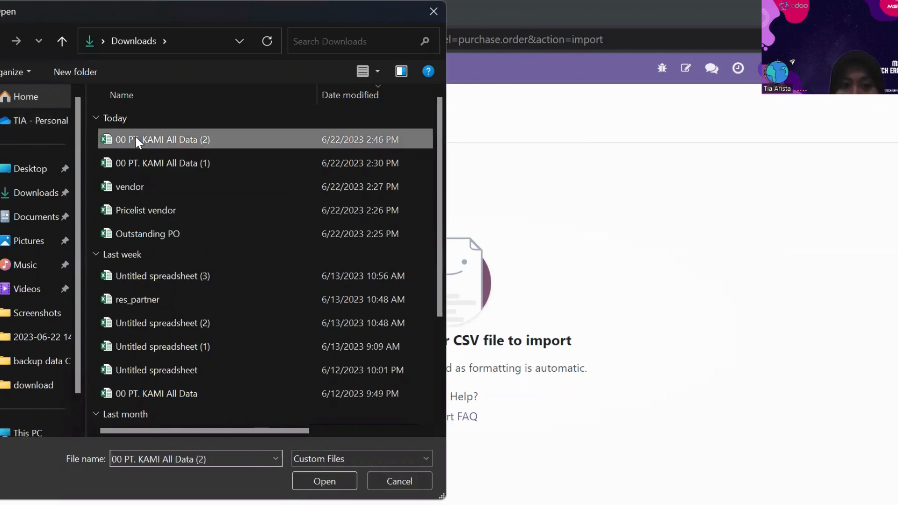
pyautogui.click(349, 481)
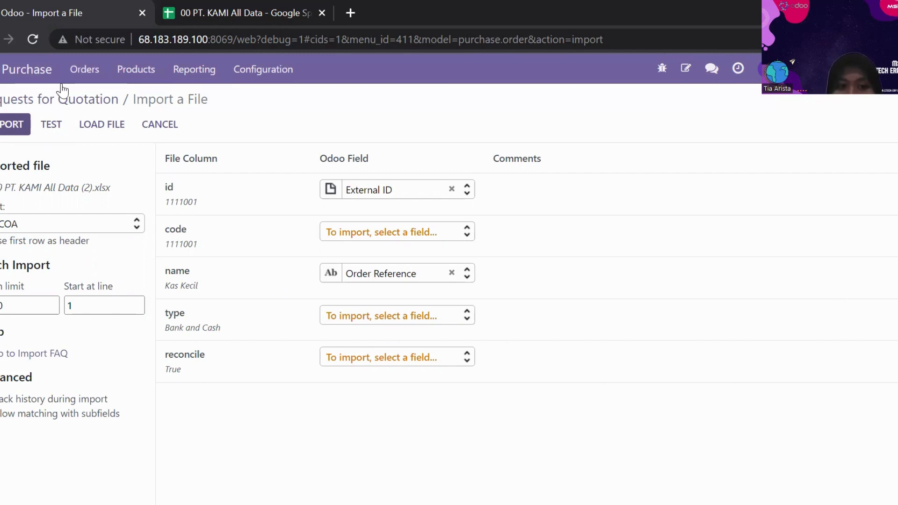
# Select the 09.3 Outstanding Po sheet for the import, test it, and import the requests for quotation.
pyautogui.click(123, 223)
pyautogui.moveTo(133, 260); pyautogui.dragTo(131, 300)
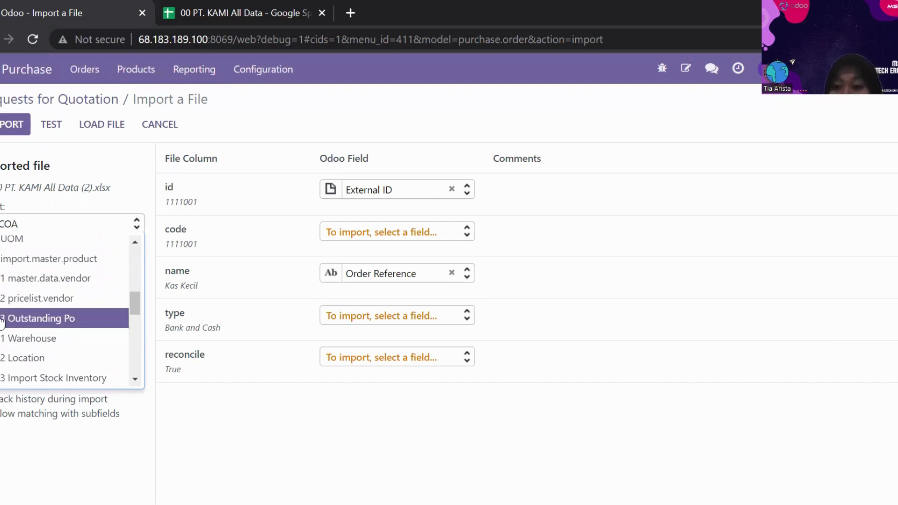
pyautogui.click(2, 322)
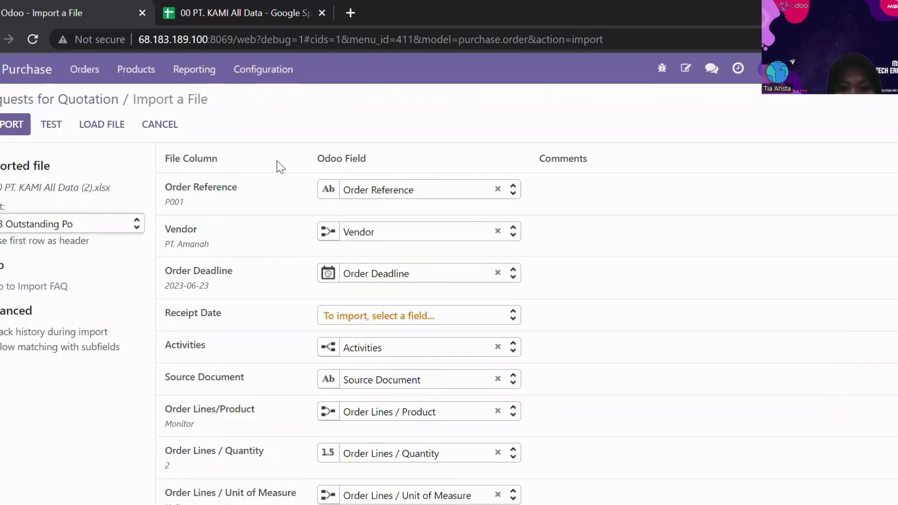
pyautogui.click(57, 125)
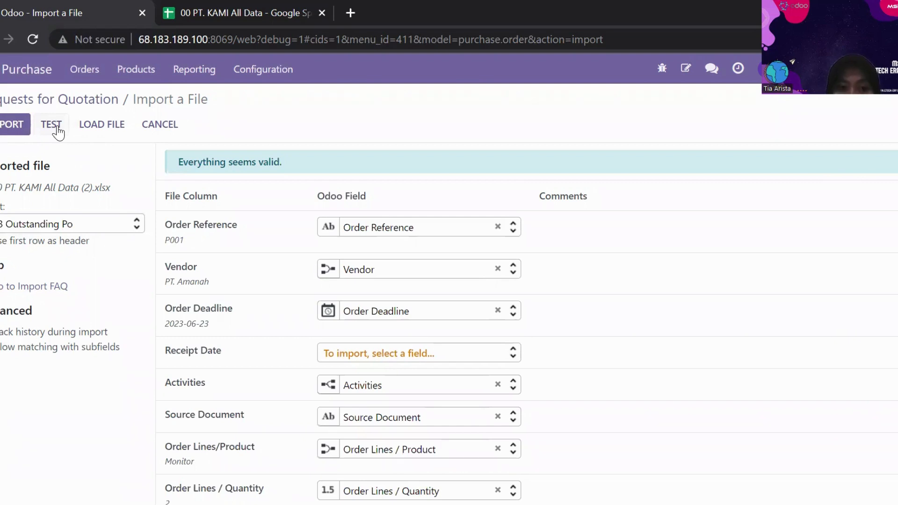
pyautogui.click(14, 123)
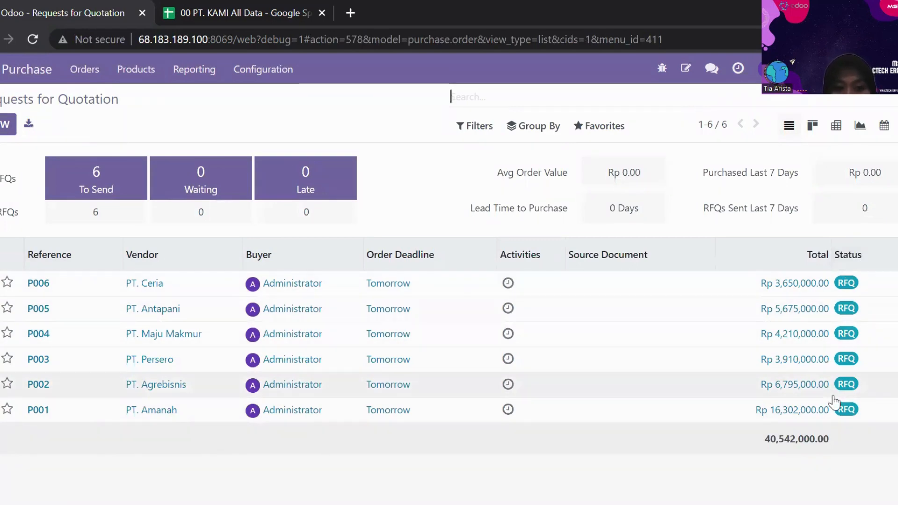
# Review the rows and column headers of the 09.3 Outstanding Po sheet in Google Sheets, and return to the Odoo quotation list.
pyautogui.click(215, 12)
pyautogui.click(676, 484)
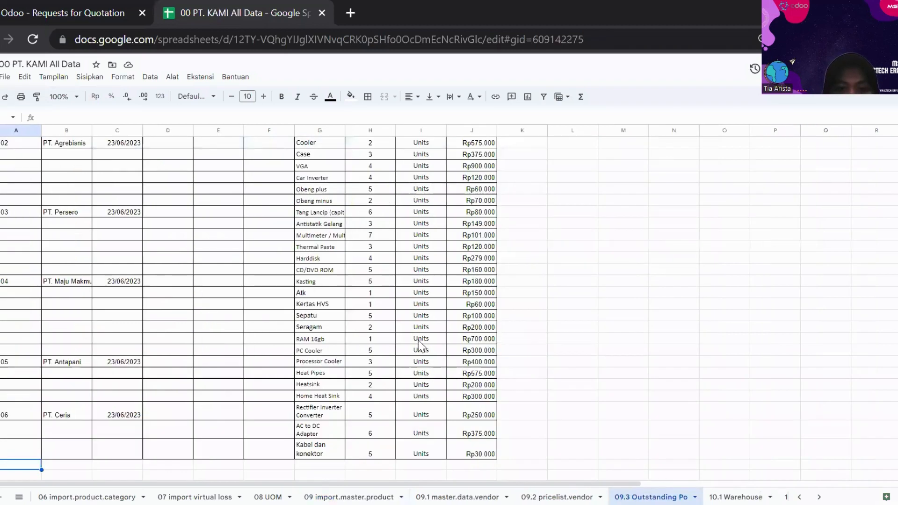
pyautogui.click(266, 311)
pyautogui.press('Up')
pyautogui.press('Up')
pyautogui.press('Up')
pyautogui.press('Up')
pyautogui.press('Up')
pyautogui.press('Up')
pyautogui.press('Up')
pyautogui.press('Up')
pyautogui.press('Up')
pyautogui.press('Up')
pyautogui.press('Up')
pyautogui.press('Up')
pyautogui.press('Up')
pyautogui.press('Up')
pyautogui.press('Up')
pyautogui.press('Up')
pyautogui.press('Up')
pyautogui.press('Up')
pyautogui.press('Up')
pyautogui.press('Up')
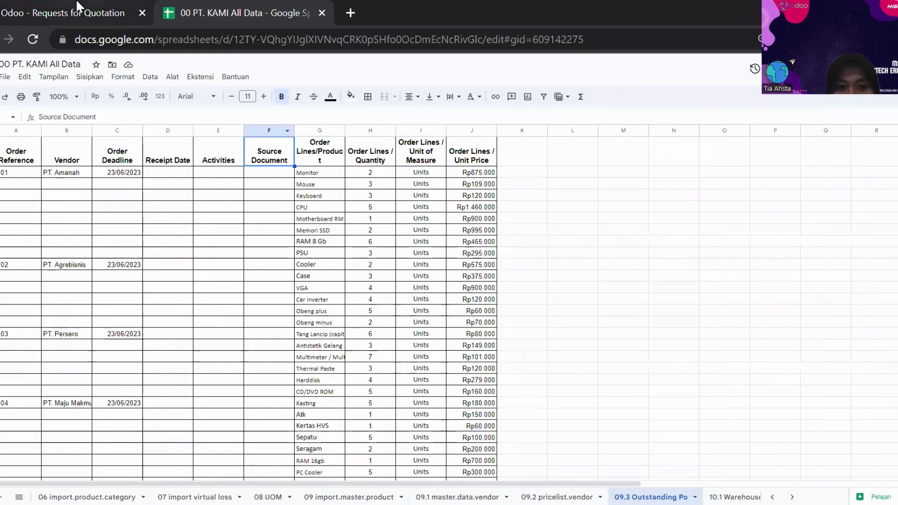
pyautogui.click(71, 13)
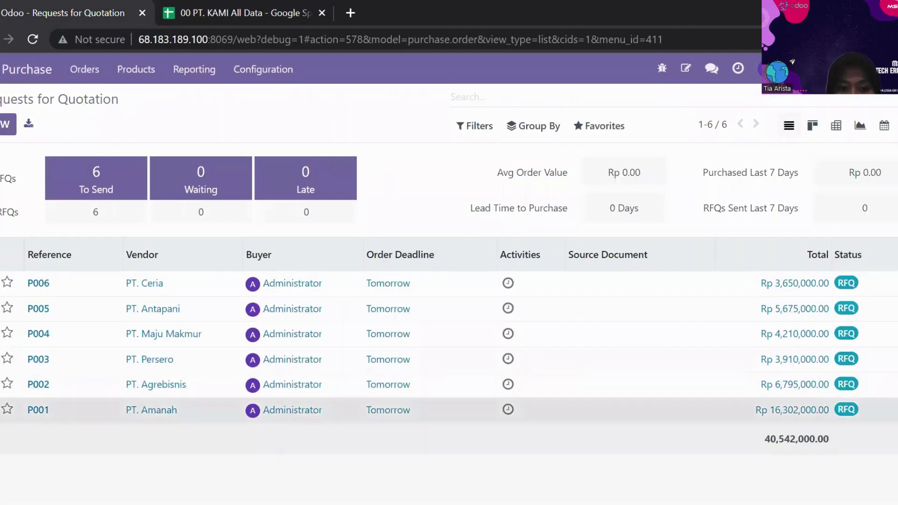
# Open the request for quotation for vendor PT. Amanah and examine its product lines.
pyautogui.click(165, 411)
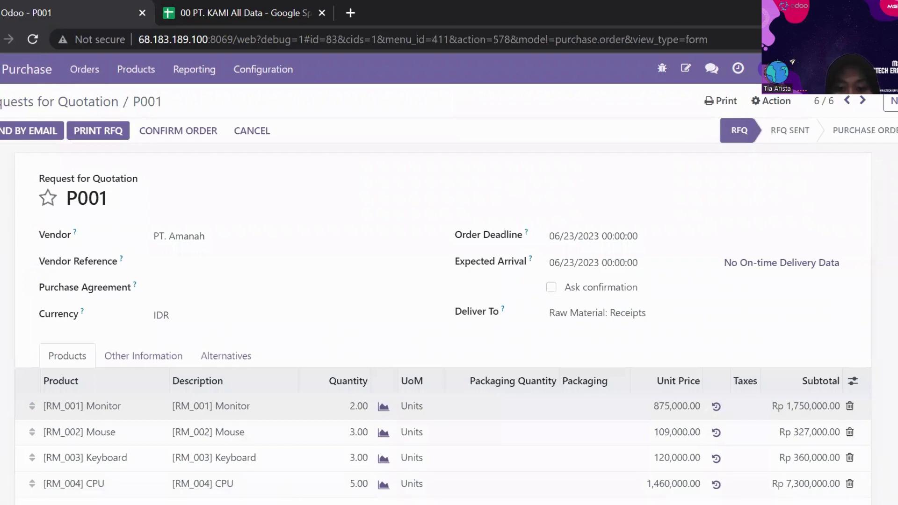
pyautogui.scroll(-1, 841, 313)
pyautogui.scroll(-3, 276, 365)
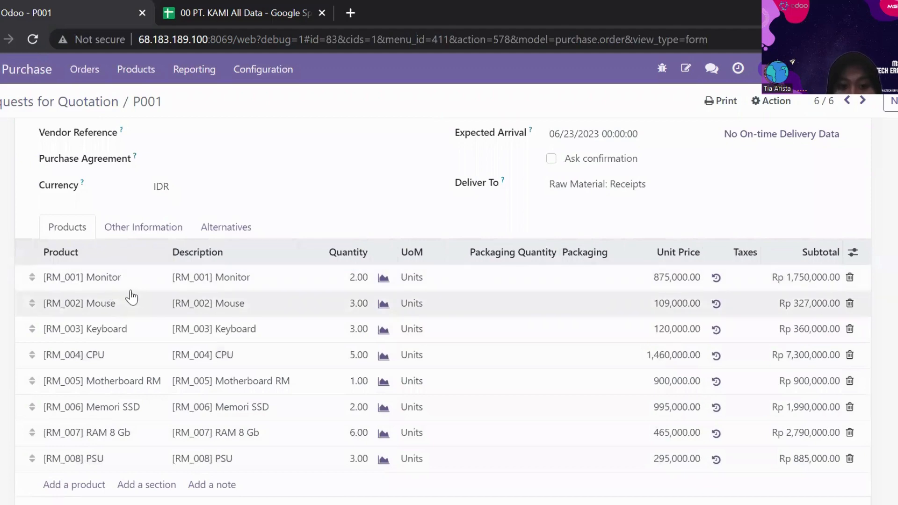
# Check the PSU row for PT. Amanah in the Google Sheets outstanding PO data, and return to the quotation in Odoo.
pyautogui.click(241, 5)
pyautogui.click(308, 254)
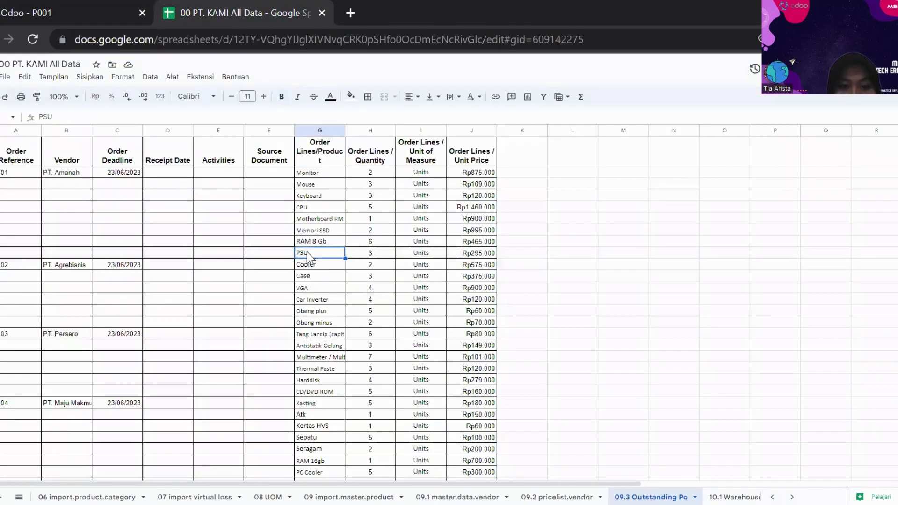
pyautogui.press('Left')
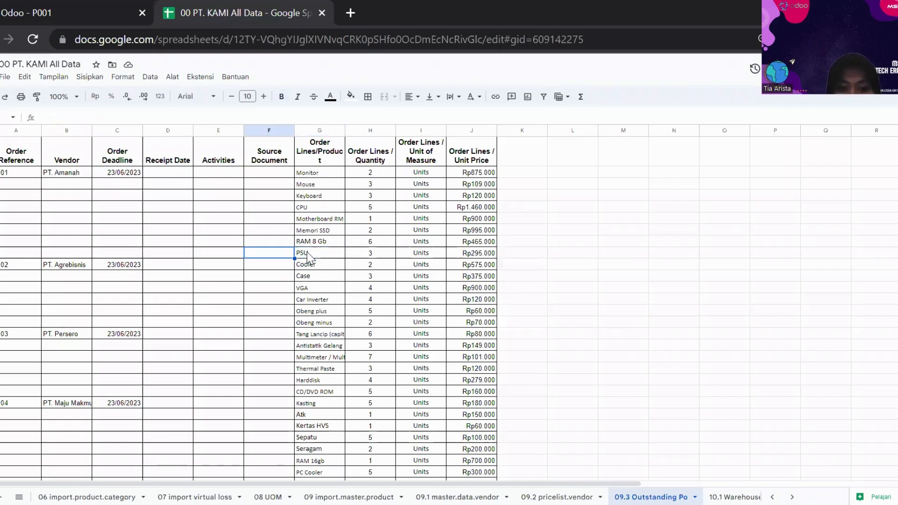
pyautogui.press('Right')
pyautogui.press('Right')
pyautogui.press('Right')
pyautogui.press('Right')
pyautogui.press('Right')
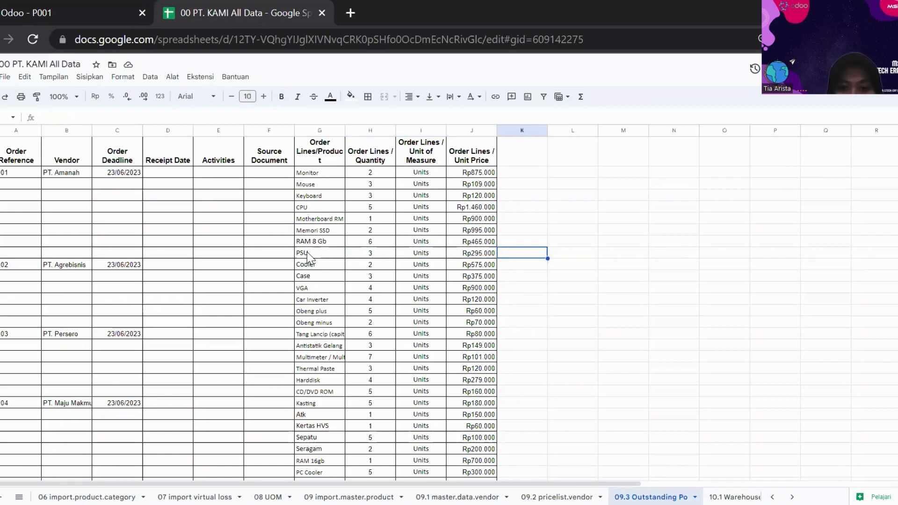
pyautogui.press('Left')
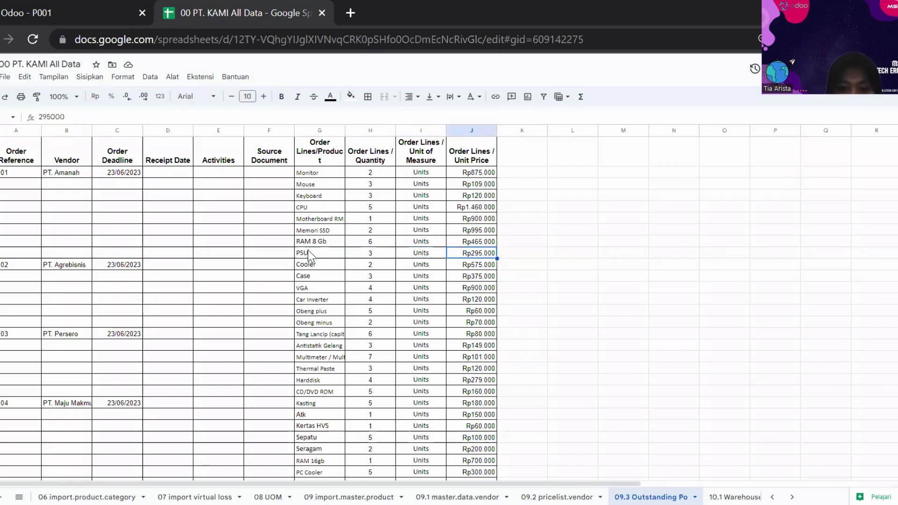
pyautogui.click(86, 6)
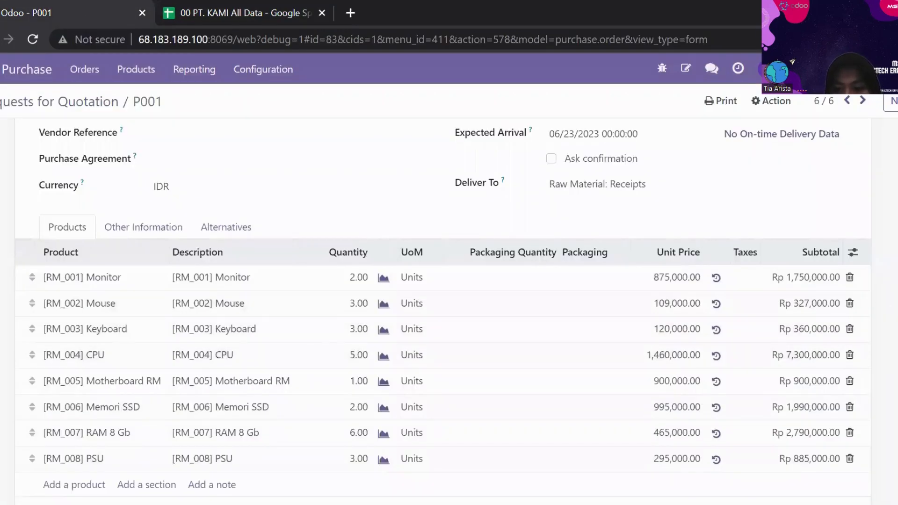
# Review the order lines and total of the PT. Amanah quotation, and return to the Requests for Quotation list.
pyautogui.scroll(-3, 443, 304)
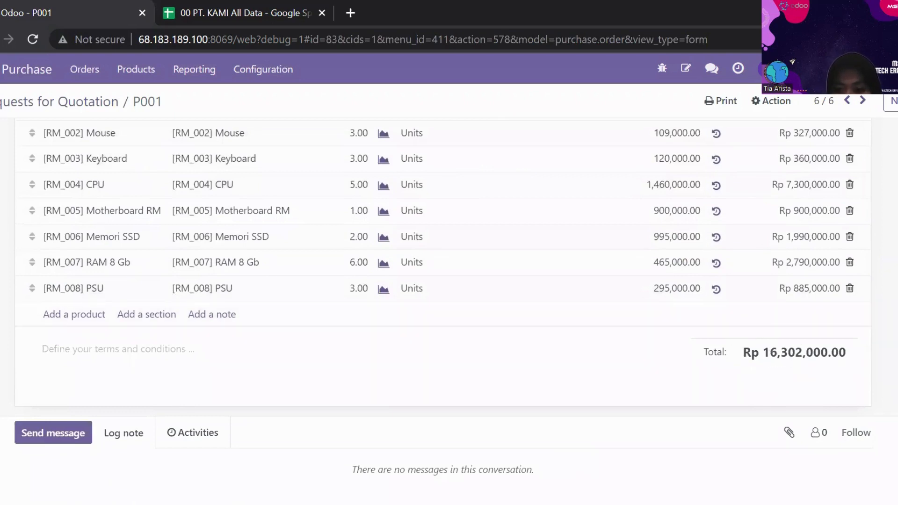
pyautogui.scroll(3, 443, 304)
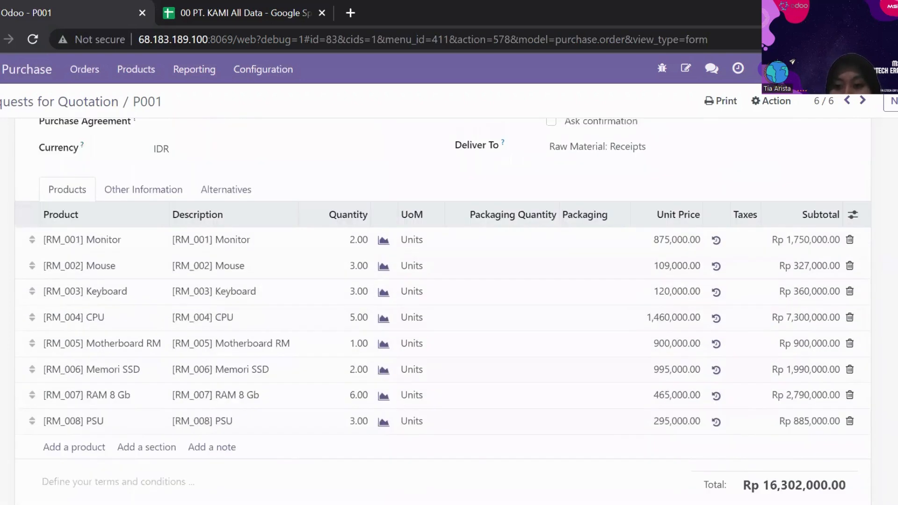
pyautogui.scroll(3, 444, 304)
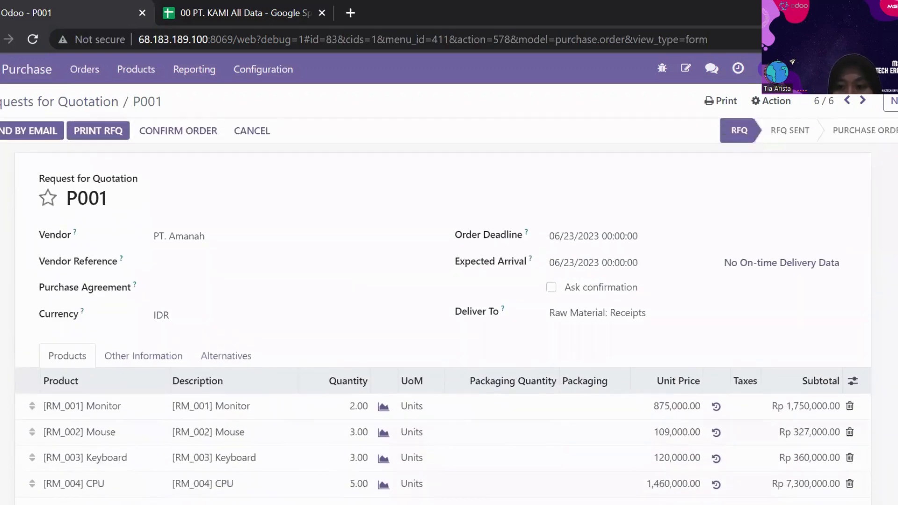
pyautogui.click(31, 111)
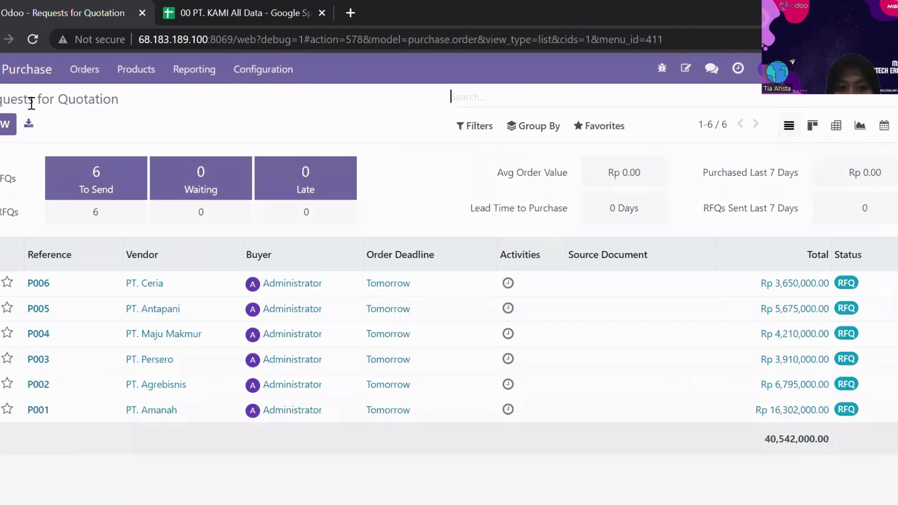
# Start a record import for the purchase Products and upload the file 00 PT. KAMI All Data (2).
pyautogui.click(150, 72)
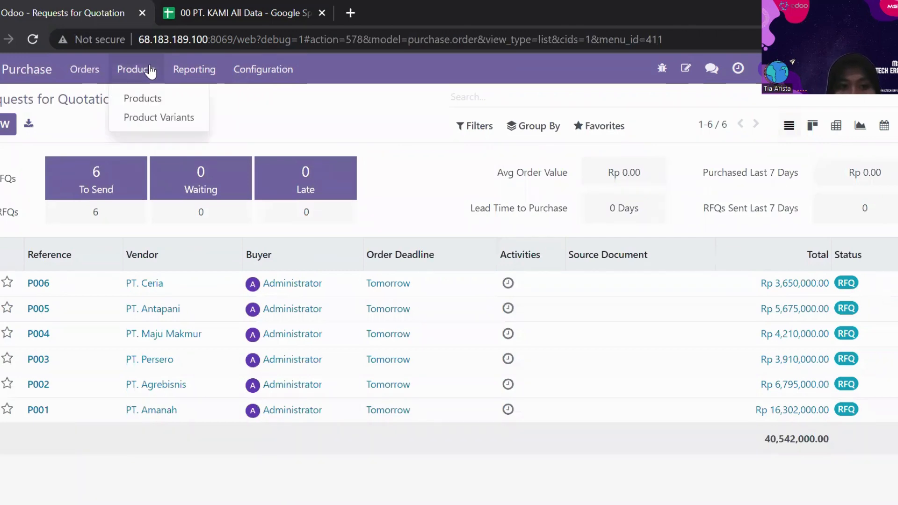
pyautogui.click(161, 97)
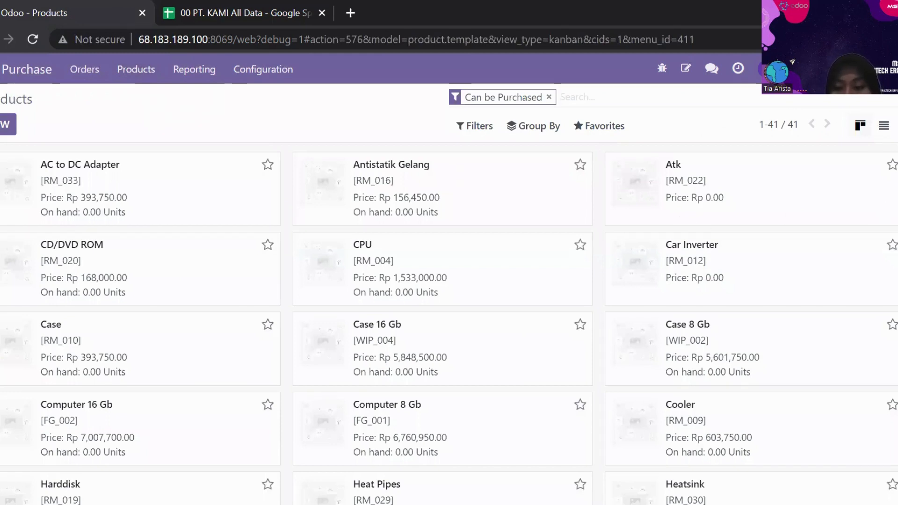
pyautogui.click(580, 125)
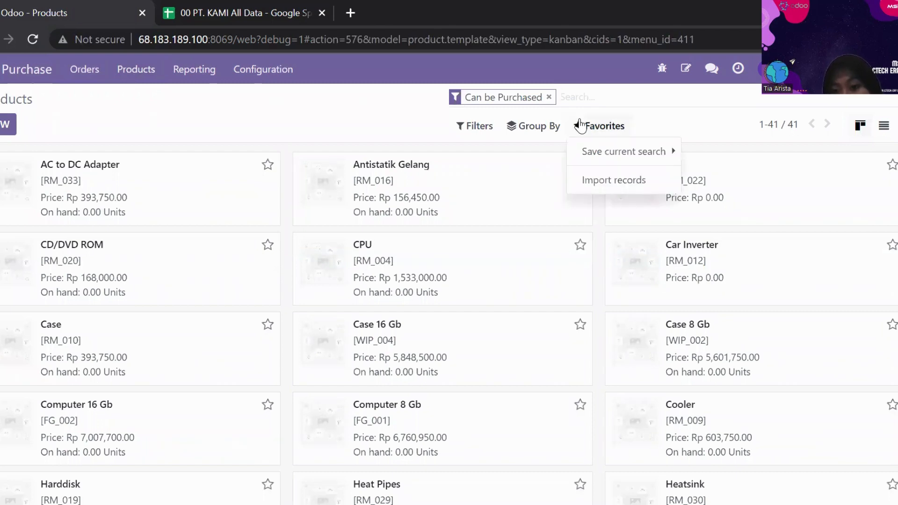
pyautogui.click(608, 181)
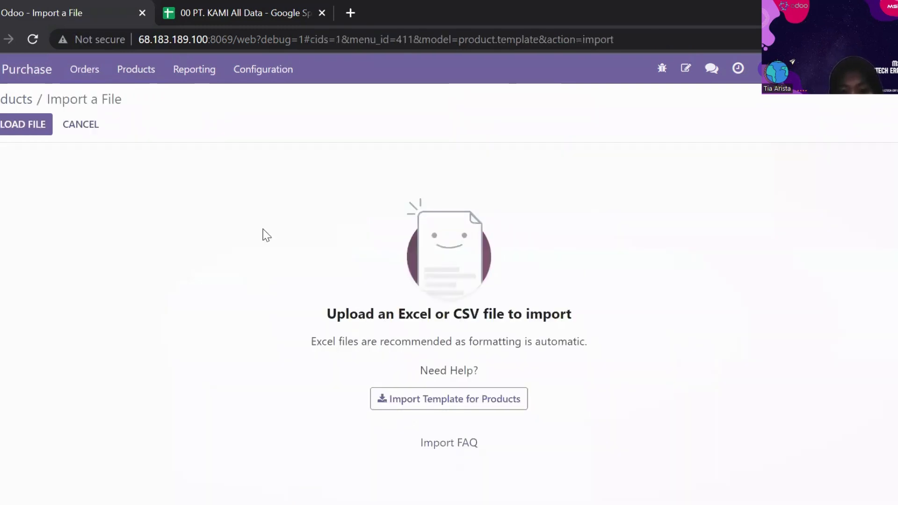
pyautogui.click(35, 128)
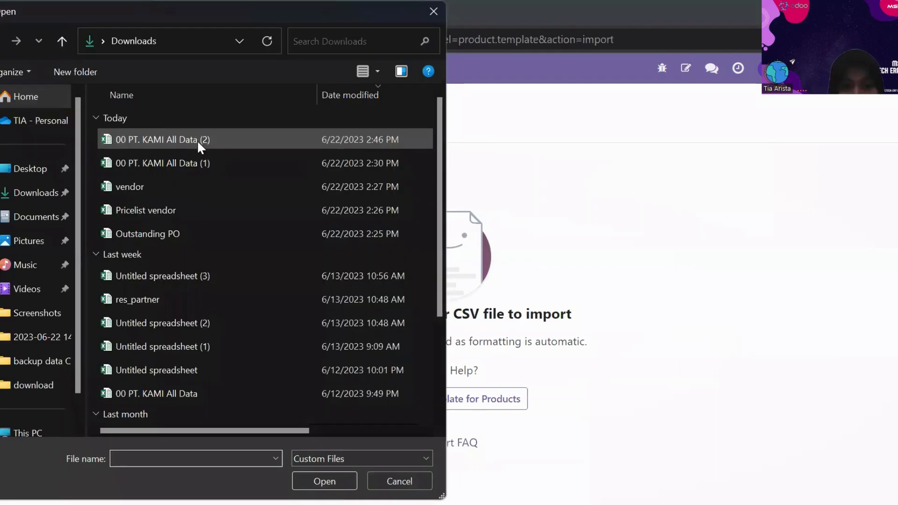
pyautogui.click(198, 139)
pyautogui.click(336, 473)
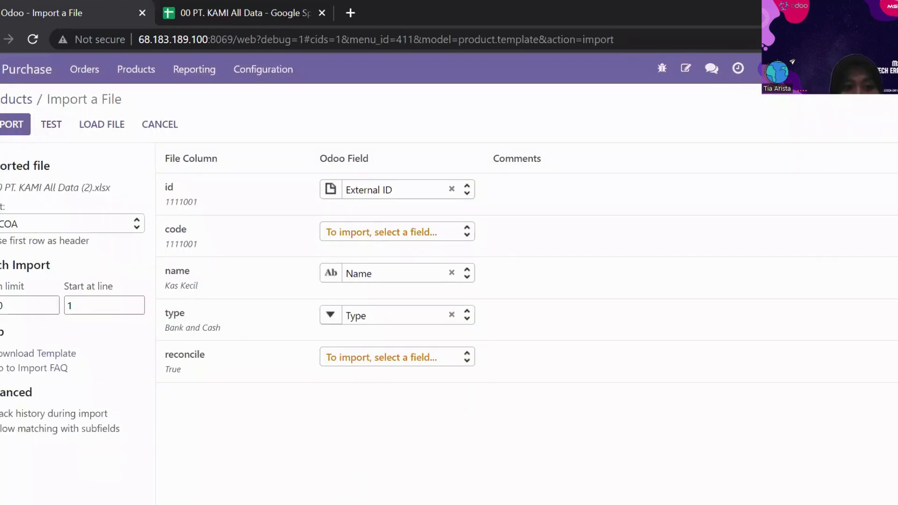
# Test the product import using the 09 import.master.product sheet with the Product Category column unmapped, and leave without importing.
pyautogui.click(61, 221)
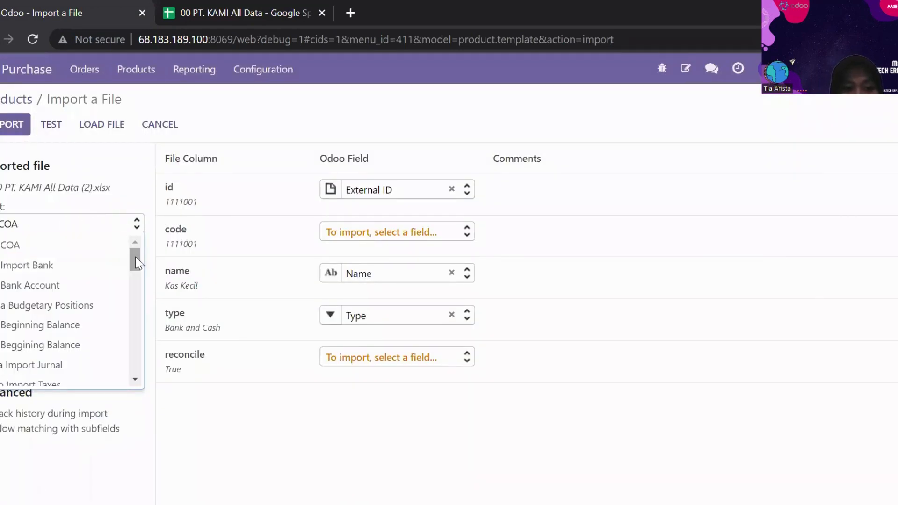
pyautogui.moveTo(136, 262); pyautogui.dragTo(139, 301)
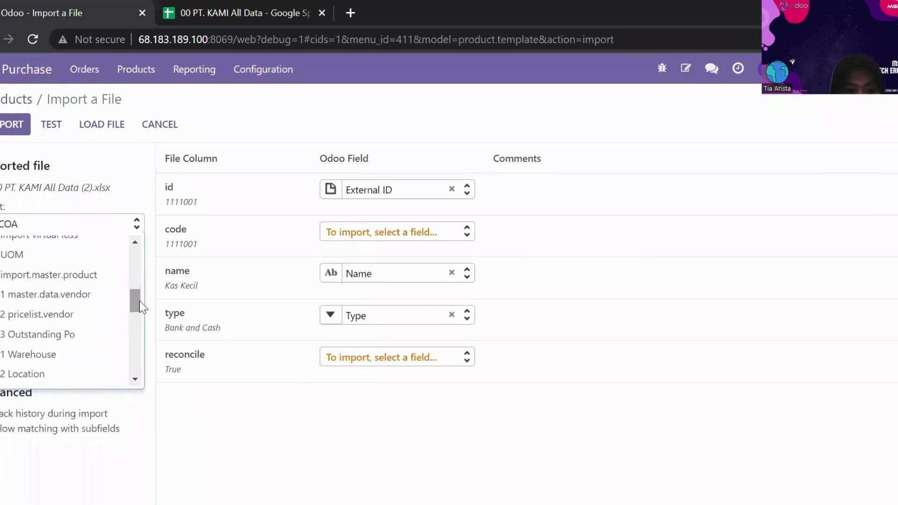
pyautogui.click(107, 288)
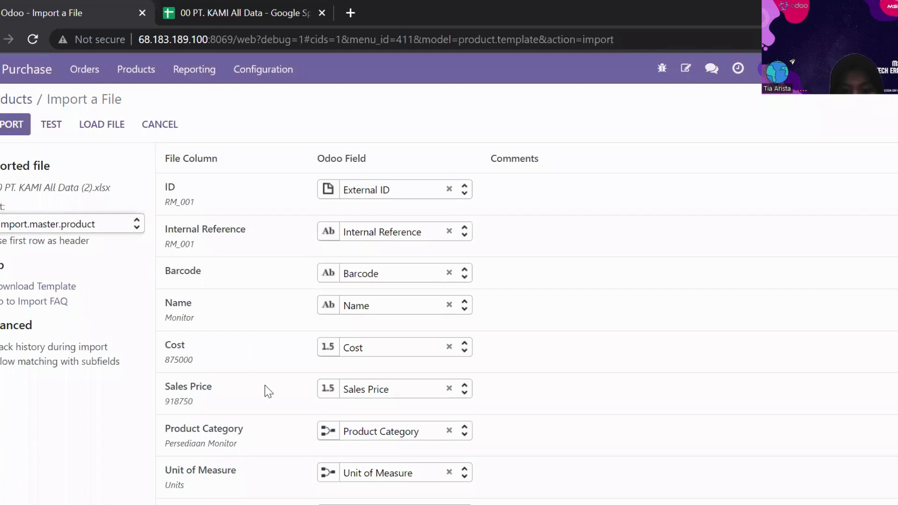
pyautogui.click(449, 431)
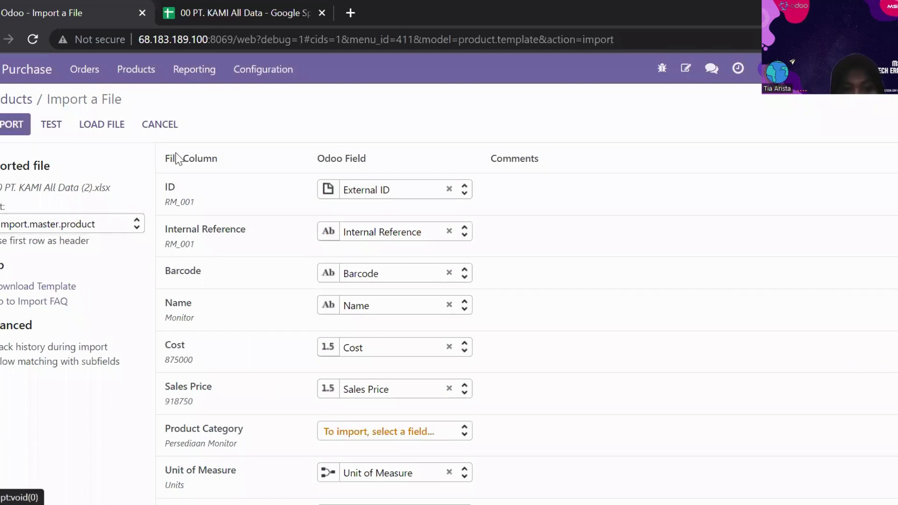
pyautogui.click(57, 124)
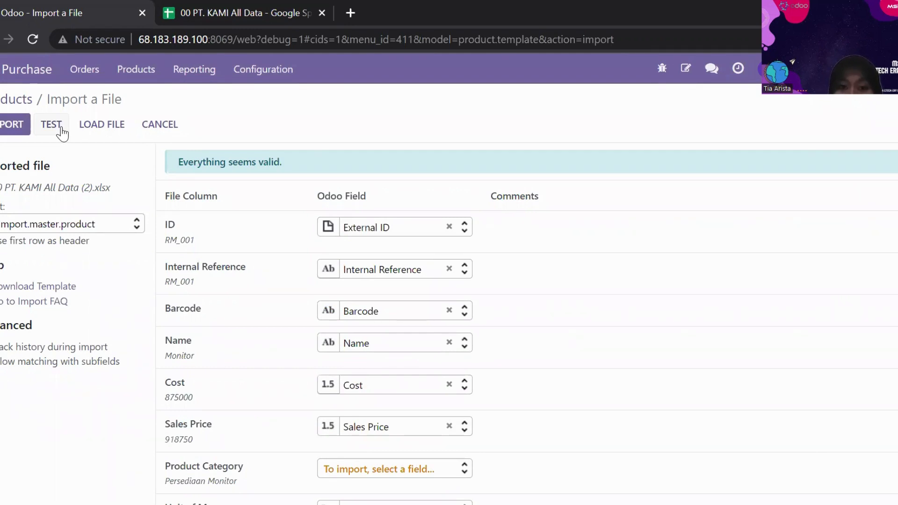
pyautogui.click(166, 128)
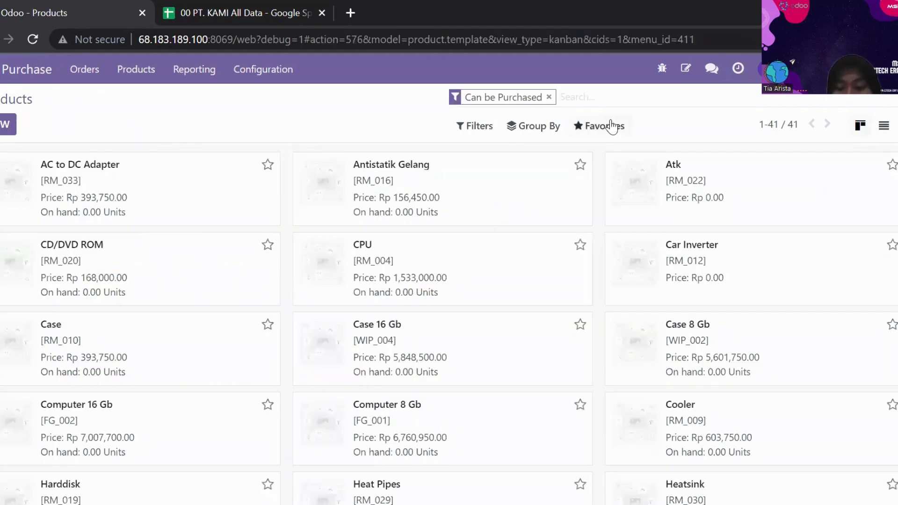
# Look through the existing purchasable products in the Products list.
pyautogui.click(611, 126)
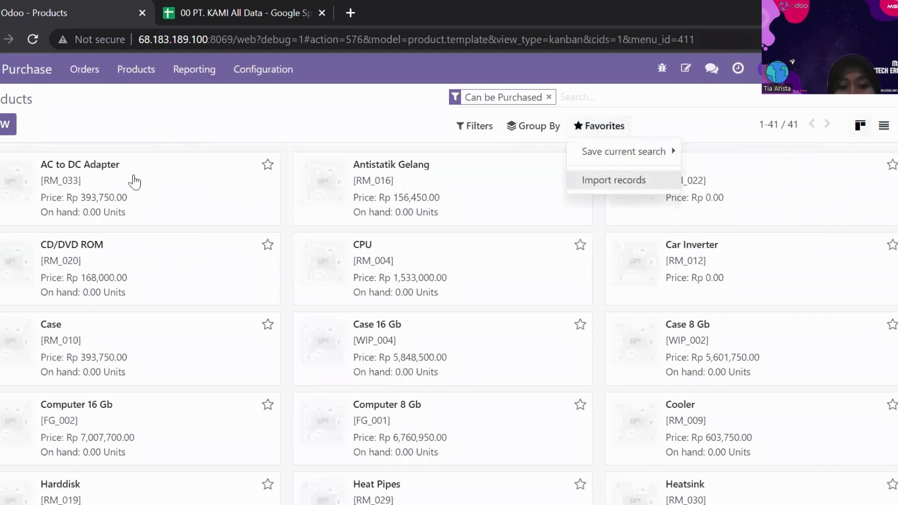
pyautogui.click(210, 124)
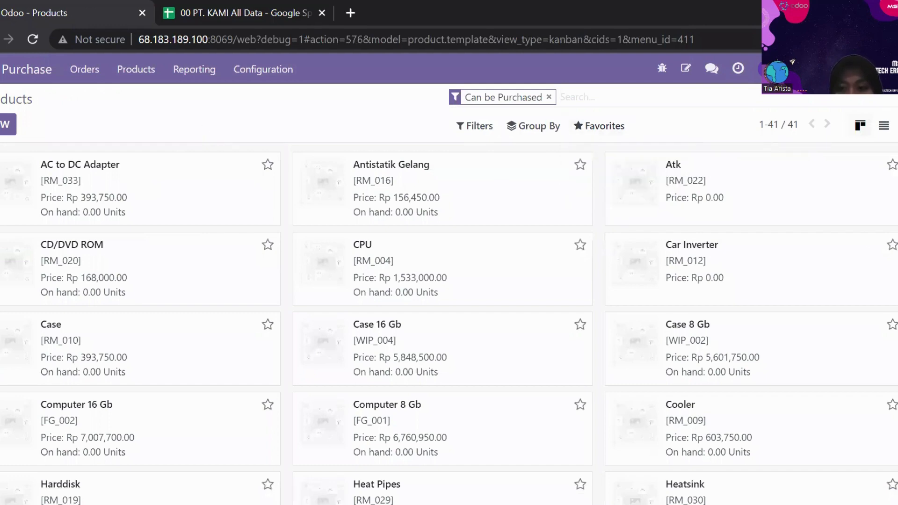
pyautogui.scroll(-5, 764, 220)
pyautogui.scroll(7, 312, 214)
pyautogui.scroll(-10, 449, 328)
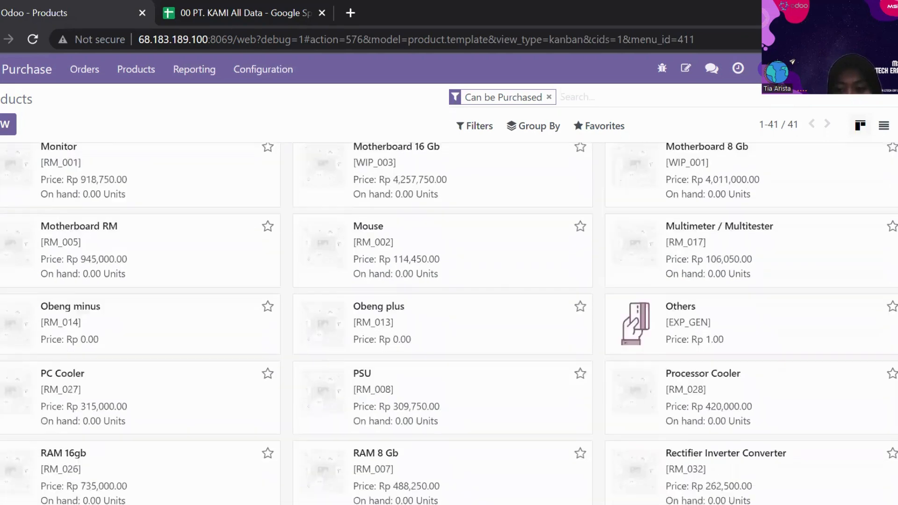
pyautogui.scroll(10, 449, 298)
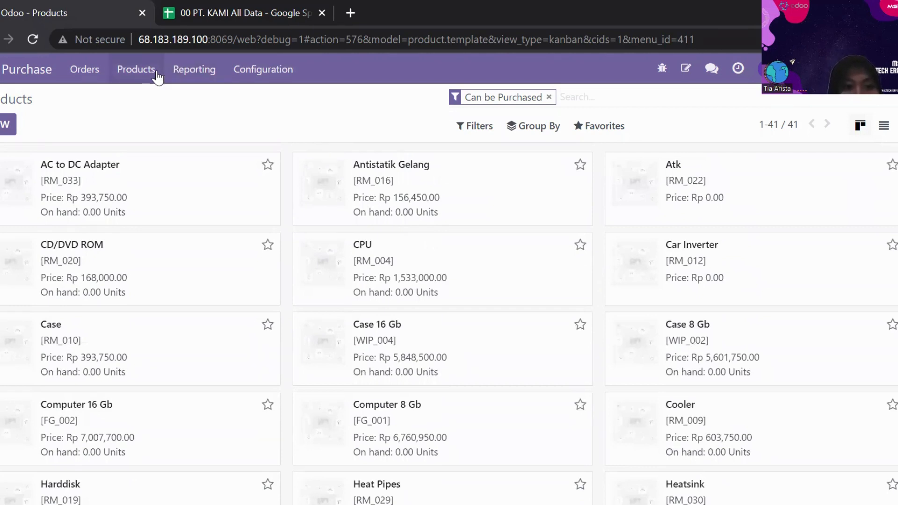
# Open the Vendors list, and start a record import with the file 00 PT. KAMI All Data (2).
pyautogui.click(85, 71)
pyautogui.click(177, 192)
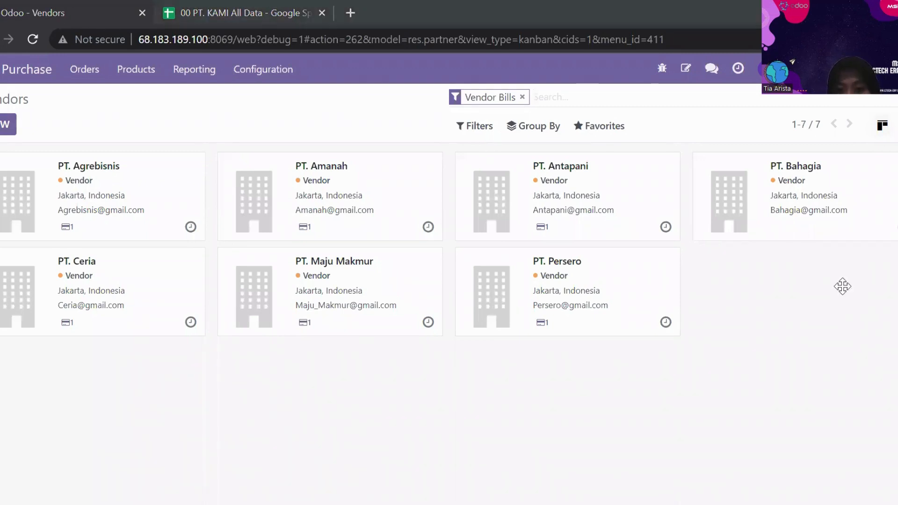
pyautogui.click(588, 127)
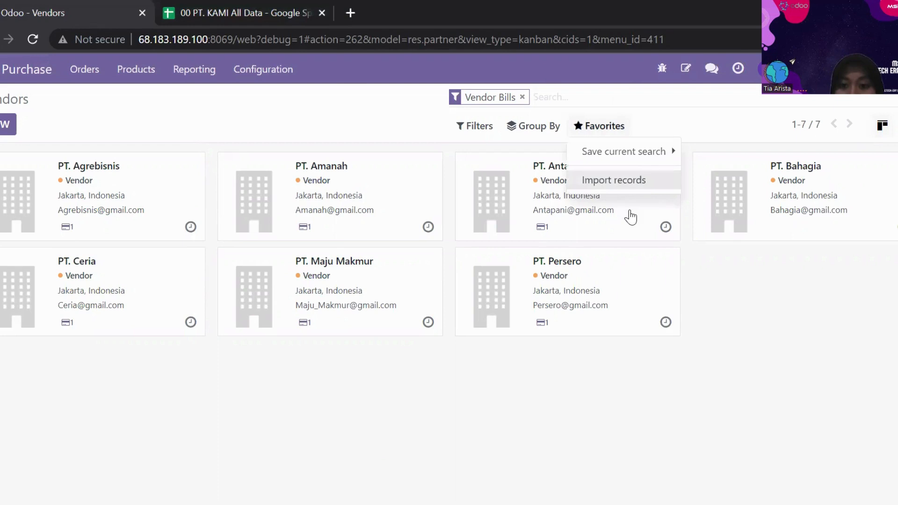
pyautogui.click(640, 186)
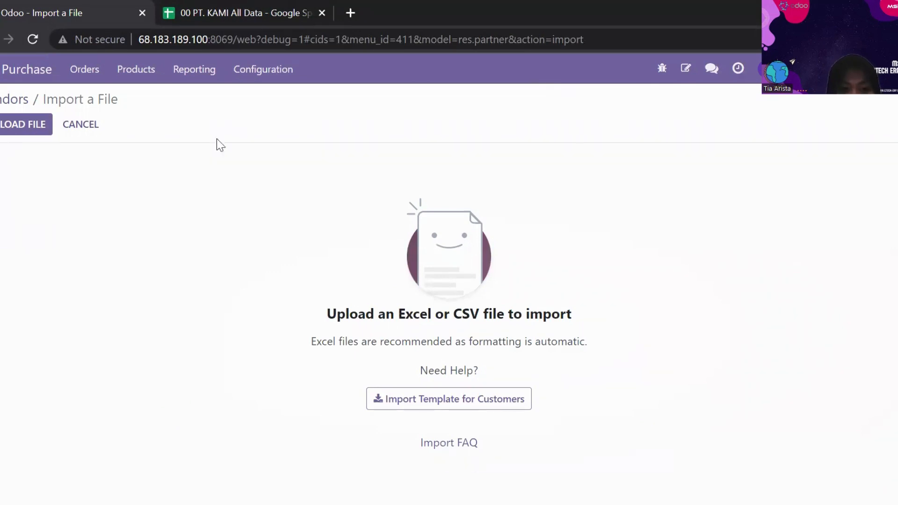
pyautogui.click(37, 129)
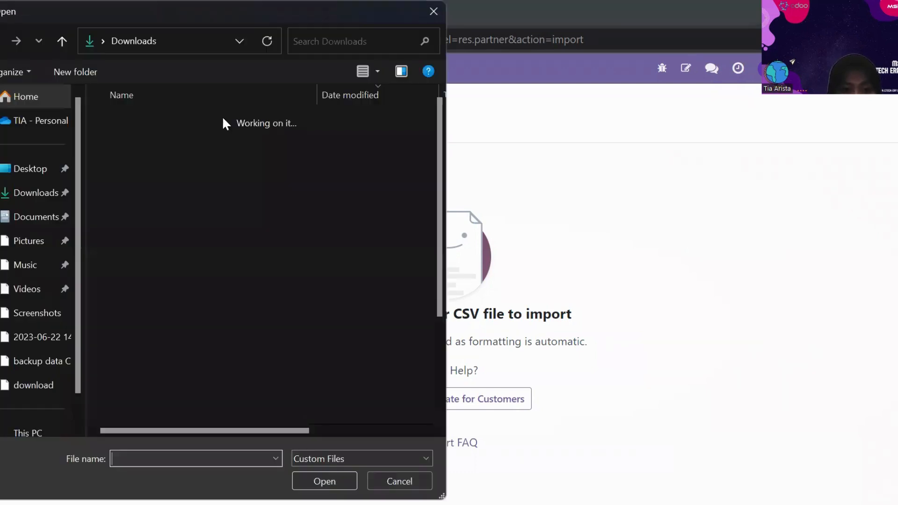
pyautogui.click(226, 143)
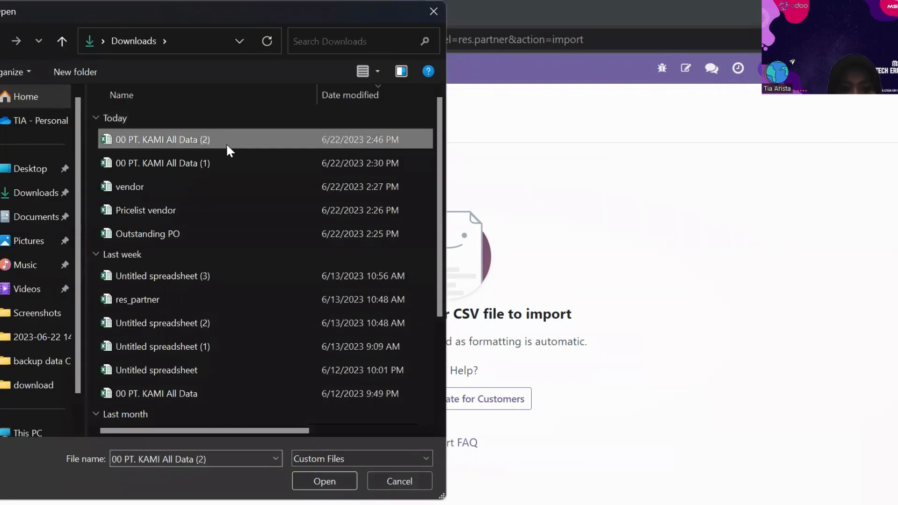
pyautogui.click(340, 482)
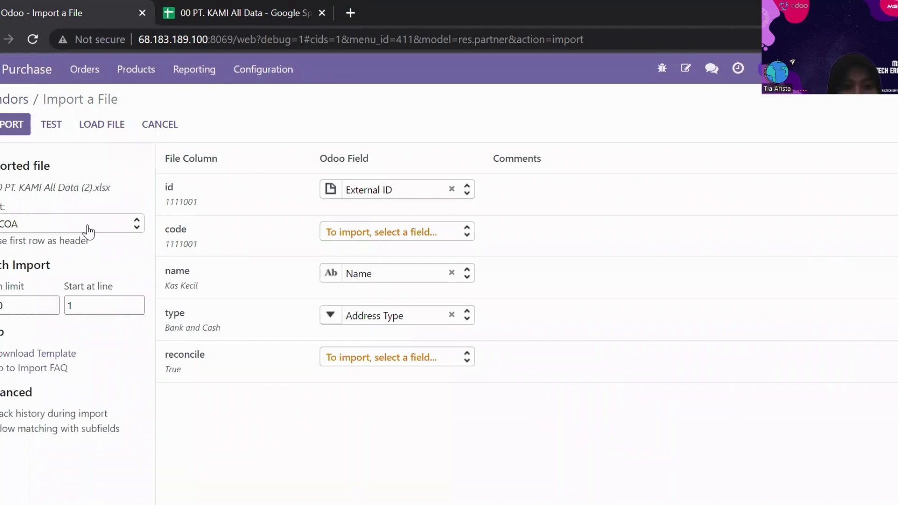
# Test the vendor import using the 09.1 master.data.vendor sheet, and leave without importing.
pyautogui.click(89, 227)
pyautogui.moveTo(135, 257); pyautogui.dragTo(147, 297)
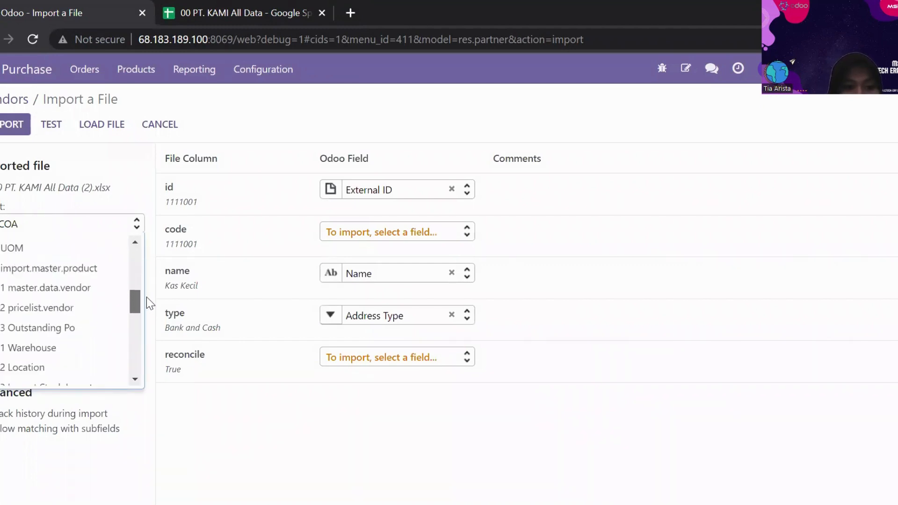
pyautogui.click(88, 300)
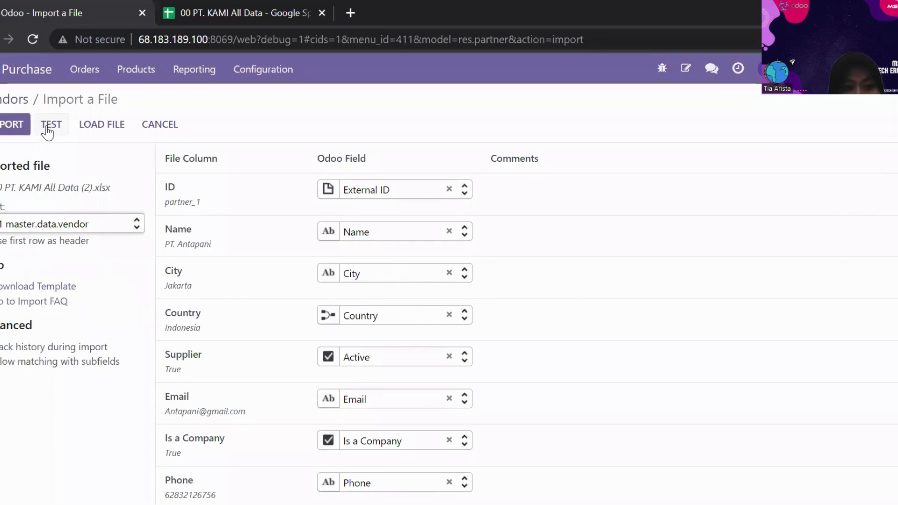
pyautogui.click(46, 125)
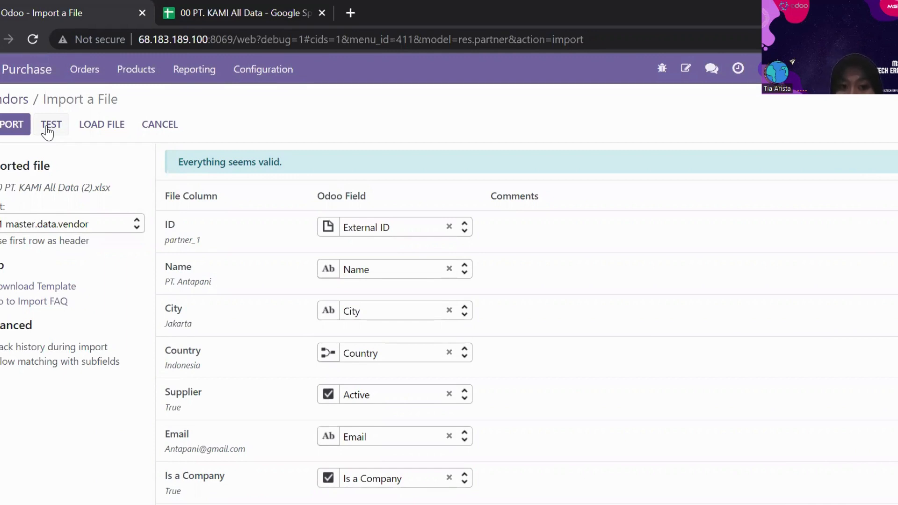
pyautogui.click(171, 129)
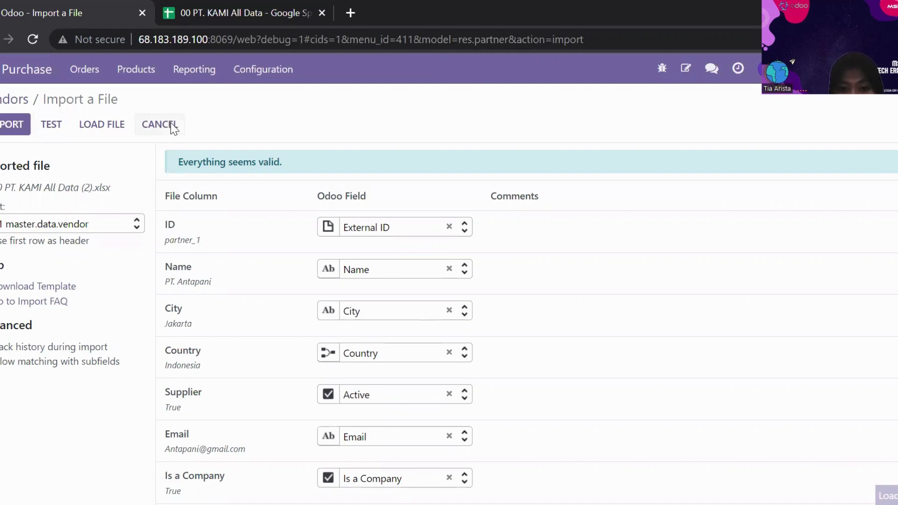
# Open the Vendor Pricelists, and start a record import with the file 00 PT. KAMI All Data (2).
pyautogui.click(263, 70)
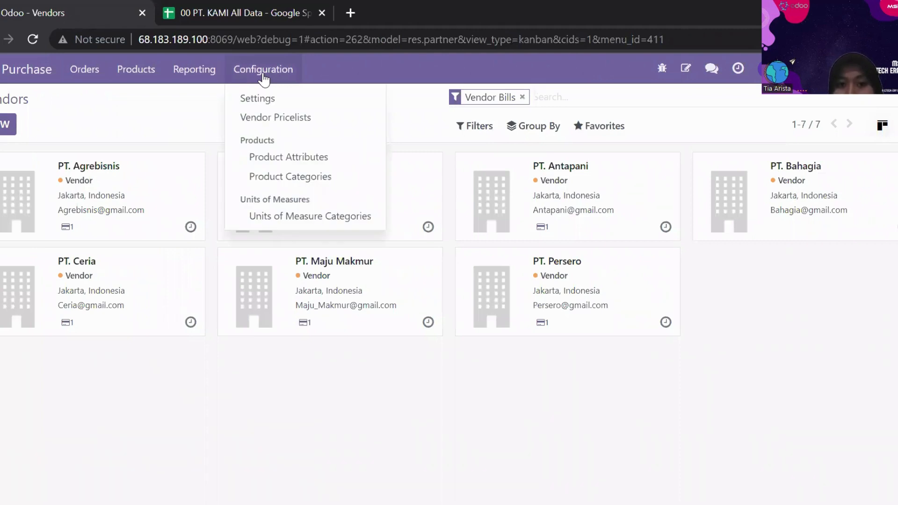
pyautogui.click(321, 117)
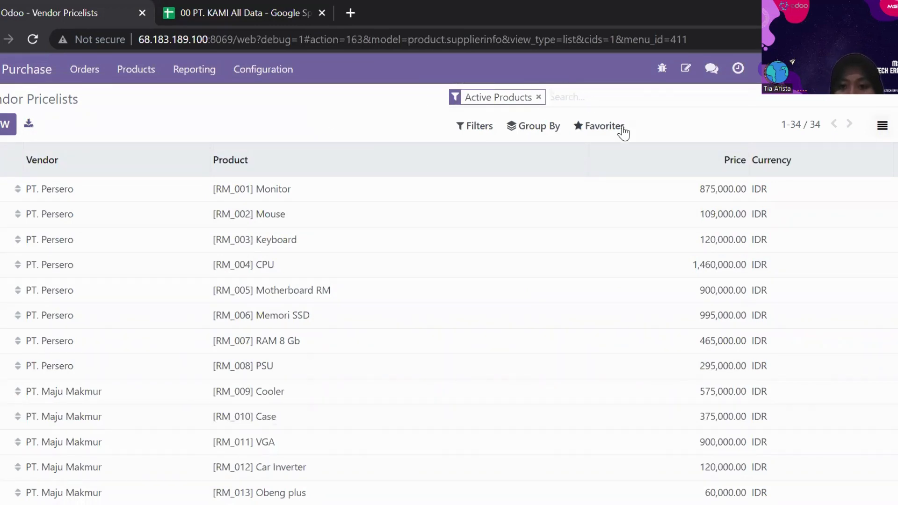
pyautogui.click(624, 130)
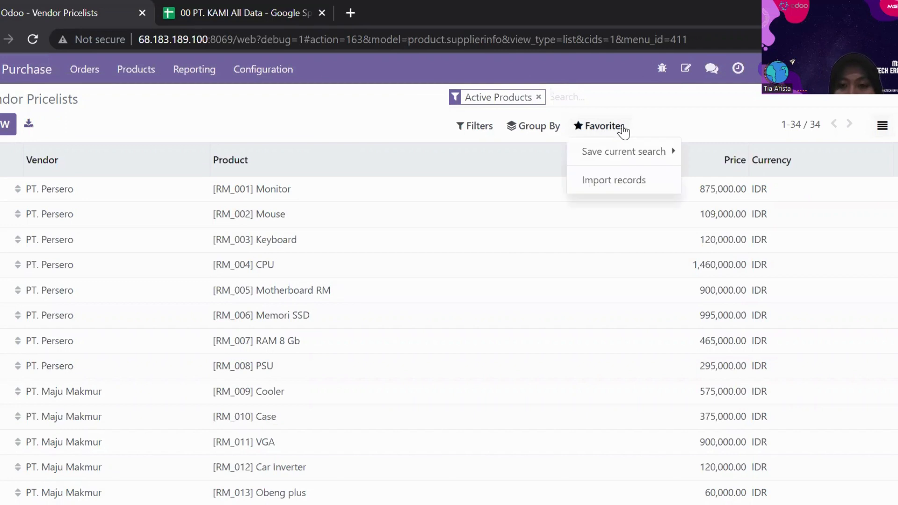
pyautogui.click(627, 153)
pyautogui.click(633, 185)
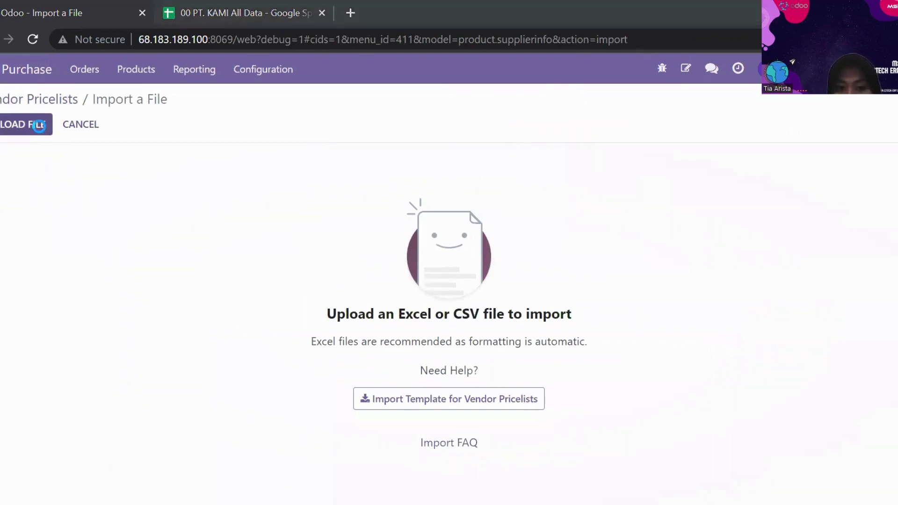
pyautogui.click(39, 131)
pyautogui.click(157, 146)
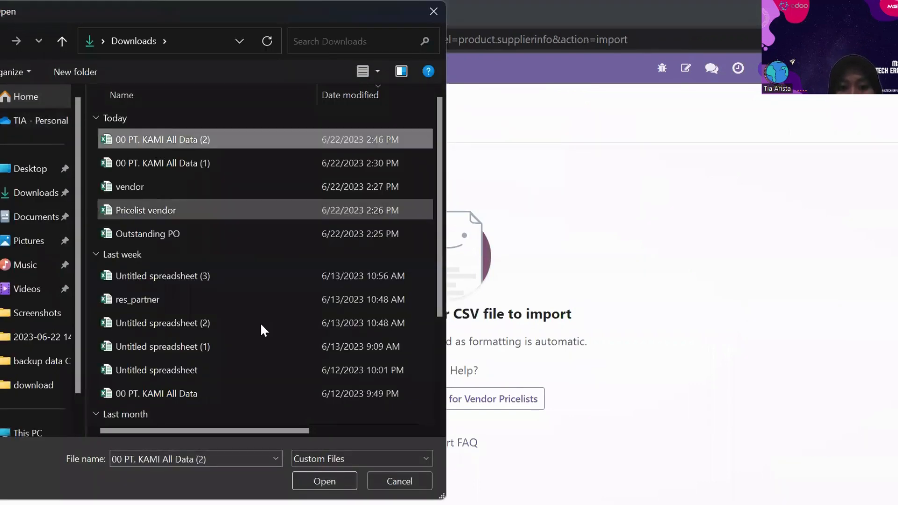
pyautogui.click(318, 478)
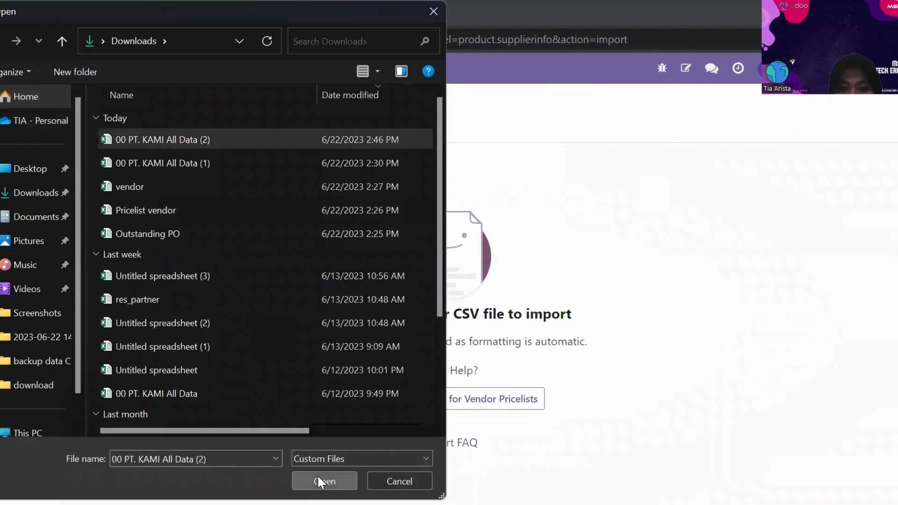
pyautogui.click(318, 478)
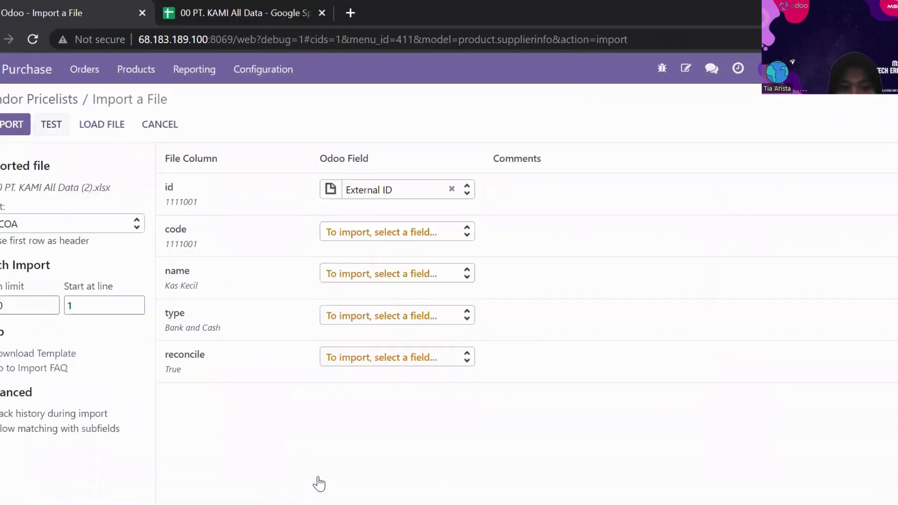
# Test the vendor pricelist import using the 09.2 pricelist.vendor sheet, and leave without importing.
pyautogui.click(23, 224)
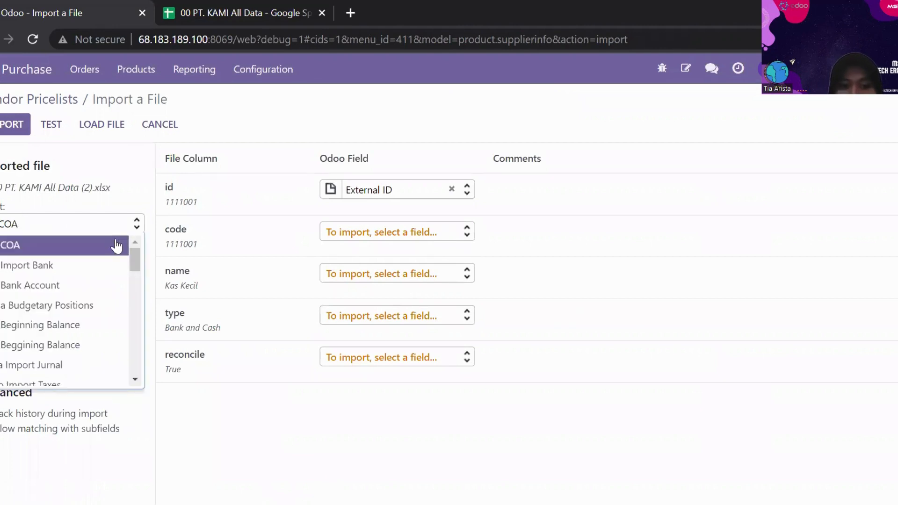
pyautogui.moveTo(138, 262); pyautogui.dragTo(131, 305)
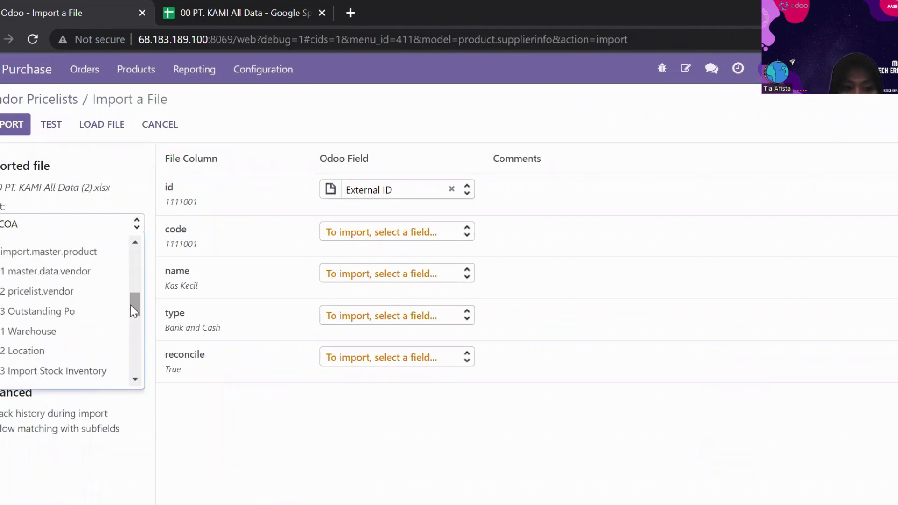
pyautogui.click(77, 294)
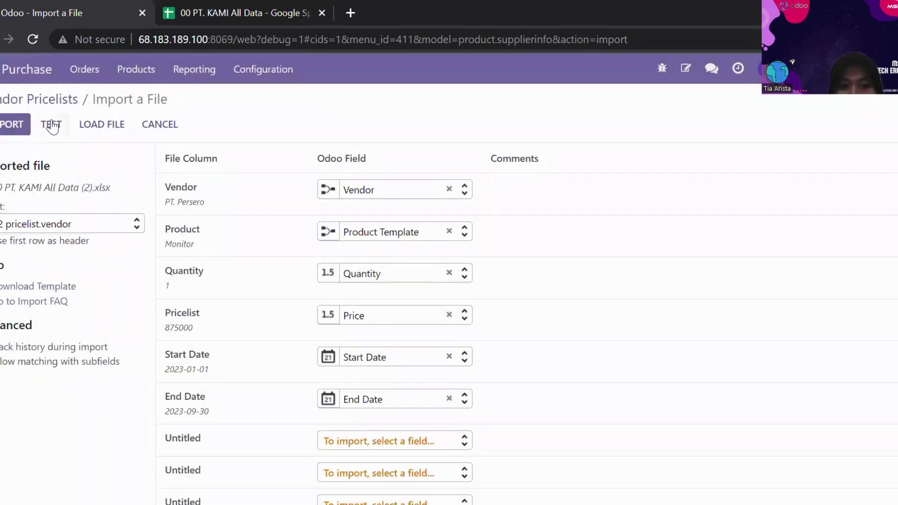
pyautogui.click(51, 121)
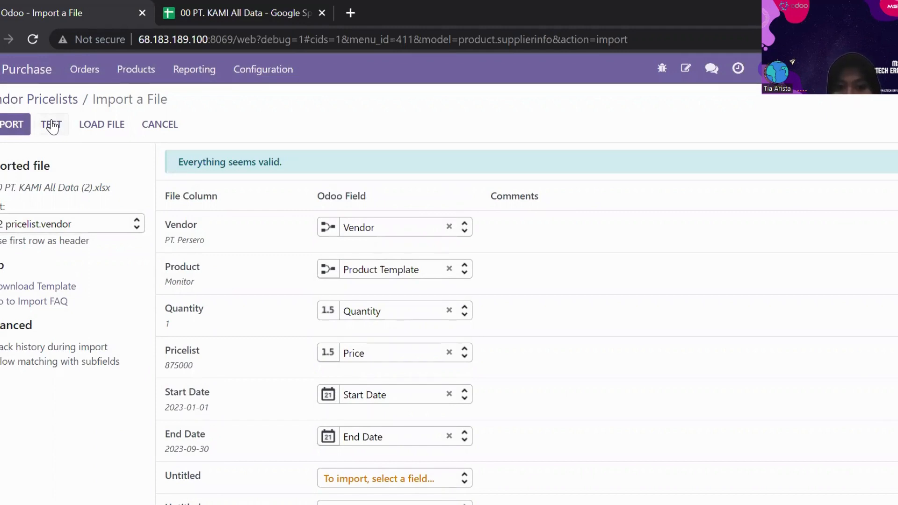
pyautogui.click(51, 125)
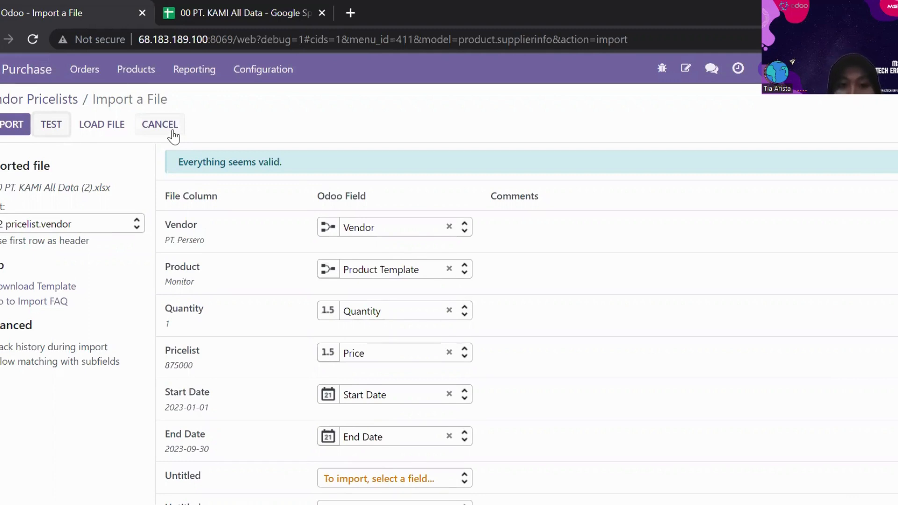
pyautogui.click(174, 135)
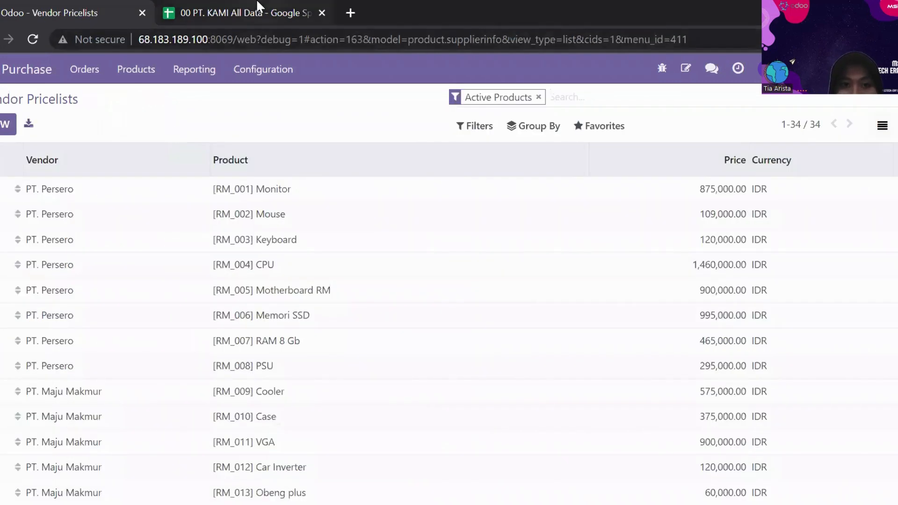
# Switch to the 00 PT. KAMI All Data spreadsheet and review the order columns and rows of the 09.3 Outstanding Po sheet.
pyautogui.click(257, 10)
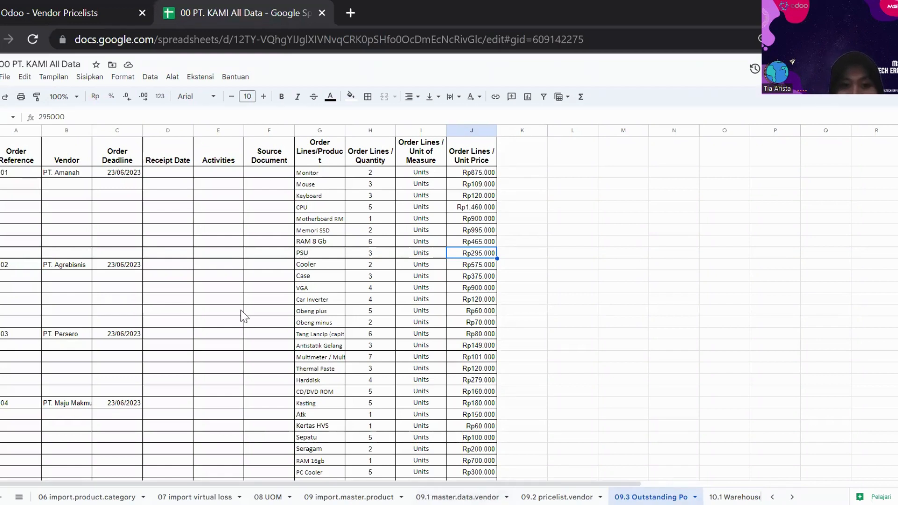
pyautogui.click(19, 162)
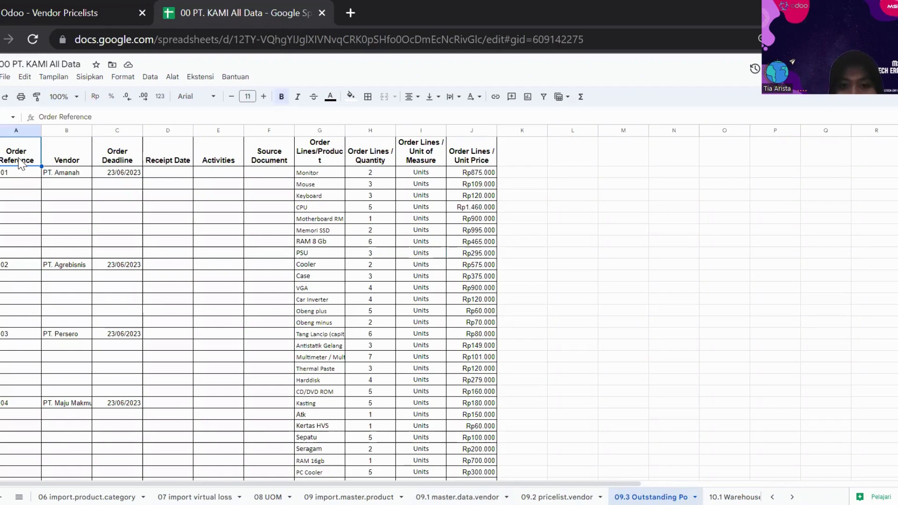
pyautogui.press('Down')
pyautogui.press('Right')
pyautogui.press('Right')
pyautogui.press('Right')
pyautogui.press('Down')
pyautogui.press('Down')
pyautogui.press('Down')
pyautogui.press('Down')
pyautogui.press('Down')
pyautogui.press('Down')
pyautogui.press('Down')
pyautogui.press('Down')
pyautogui.press('Down')
pyautogui.press('Down')
pyautogui.press('Down')
pyautogui.press('Down')
pyautogui.press('Down')
pyautogui.press('Down')
pyautogui.press('Down')
pyautogui.press('Down')
pyautogui.press('Down')
pyautogui.press('Down')
pyautogui.press('Down')
pyautogui.press('Down')
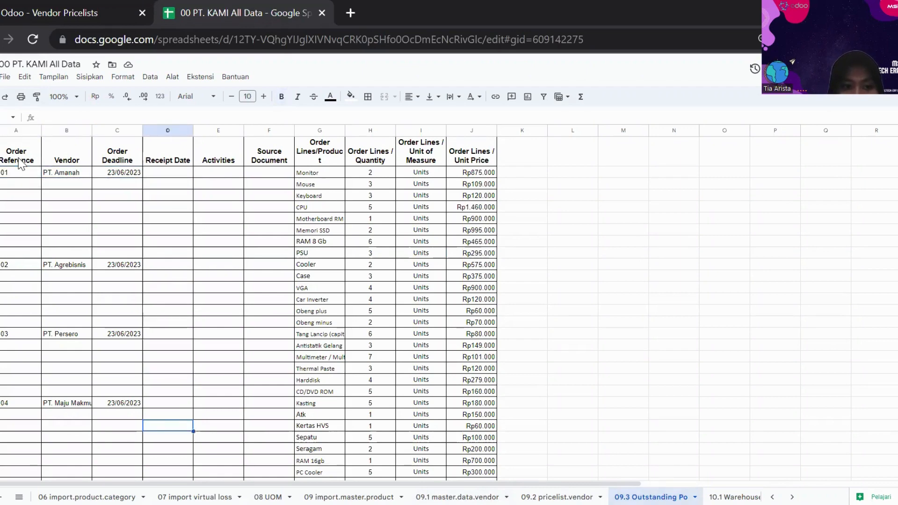
pyautogui.press('Down')
pyautogui.press('Down')
pyautogui.press('Down')
pyautogui.press('Down')
pyautogui.press('Down')
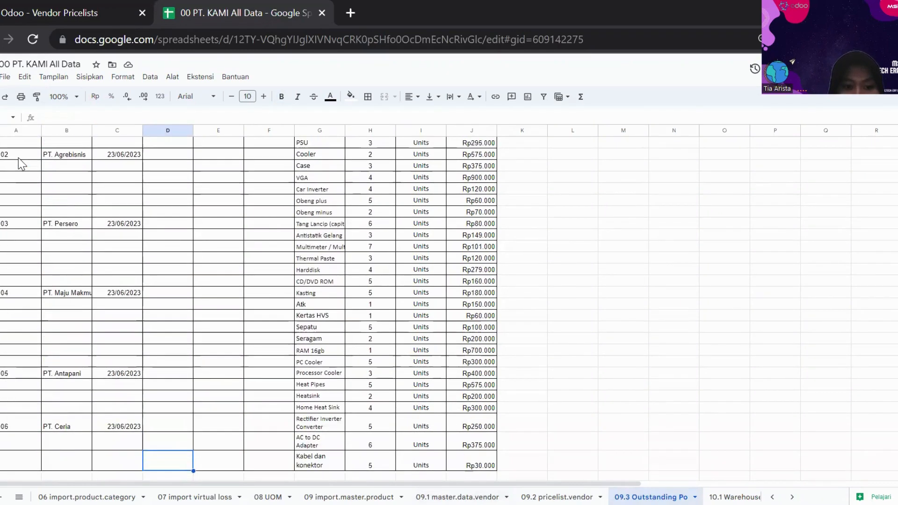
pyautogui.press('Up')
pyautogui.press('Up')
pyautogui.press('Up')
pyautogui.press('Up')
pyautogui.press('Up')
pyautogui.press('Up')
pyautogui.press('Up')
pyautogui.press('Up')
pyautogui.press('Up')
pyautogui.press('Up')
pyautogui.press('Up')
pyautogui.press('Up')
pyautogui.press('Up')
pyautogui.press('Up')
pyautogui.press('Up')
pyautogui.press('Up')
pyautogui.press('Up')
pyautogui.press('Up')
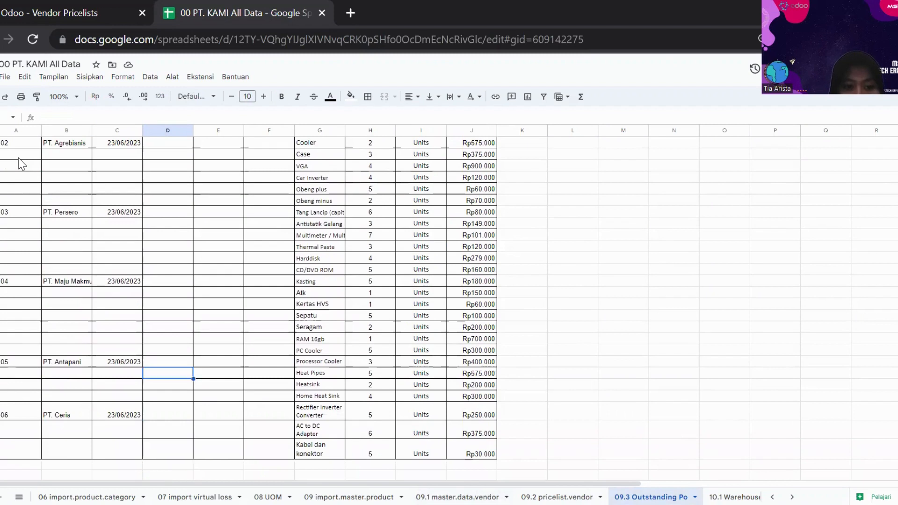
pyautogui.hotkey('ctrl', 'Up')
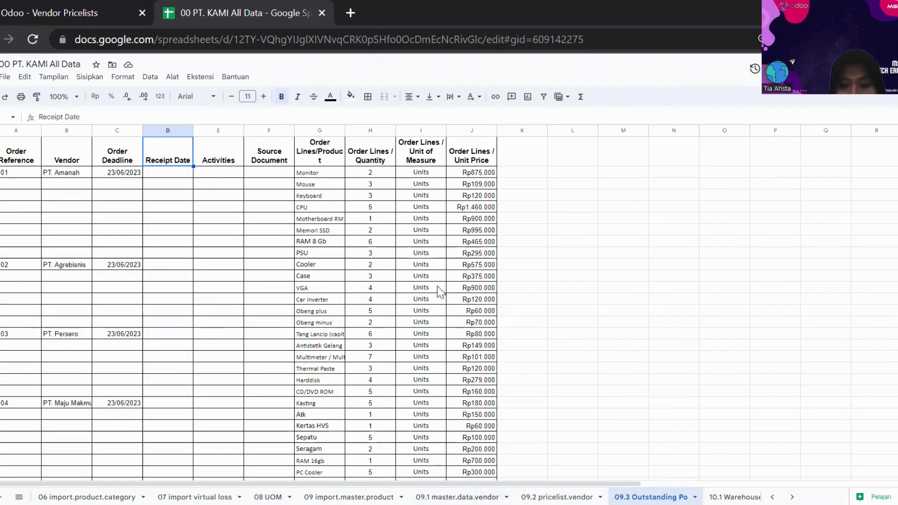
# Review the vendor and product columns in the 09.2 pricelist.vendor sheet, then view the 09.1 master.data.vendor and 09 import.master.product sheets.
pyautogui.click(576, 496)
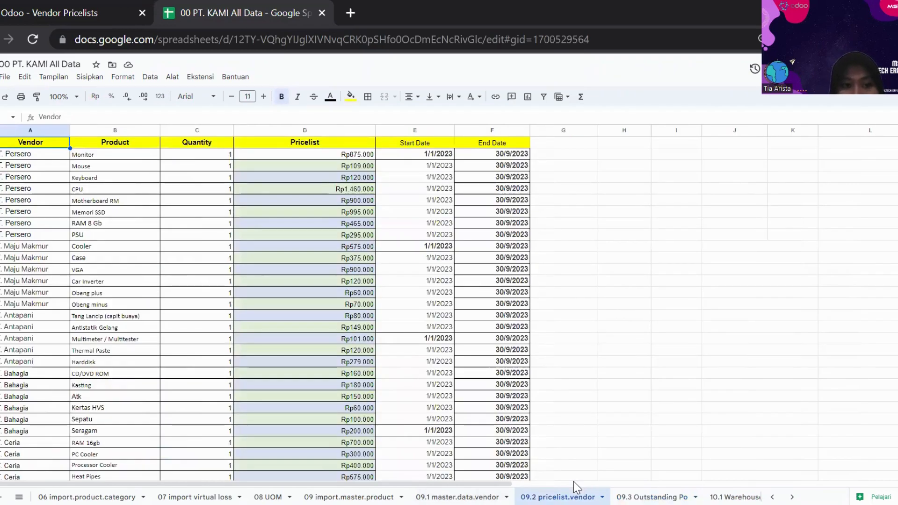
pyautogui.click(196, 326)
pyautogui.press('Left')
pyautogui.press('Left')
pyautogui.press('Down')
pyautogui.press('Down')
pyautogui.press('Down')
pyautogui.press('Down')
pyautogui.press('Down')
pyautogui.press('Down')
pyautogui.press('Down')
pyautogui.press('Down')
pyautogui.press('Down')
pyautogui.press('Down')
pyautogui.press('Down')
pyautogui.press('Down')
pyautogui.press('Down')
pyautogui.press('Down')
pyautogui.press('Down')
pyautogui.press('Down')
pyautogui.press('Down')
pyautogui.press('Down')
pyautogui.press('Down')
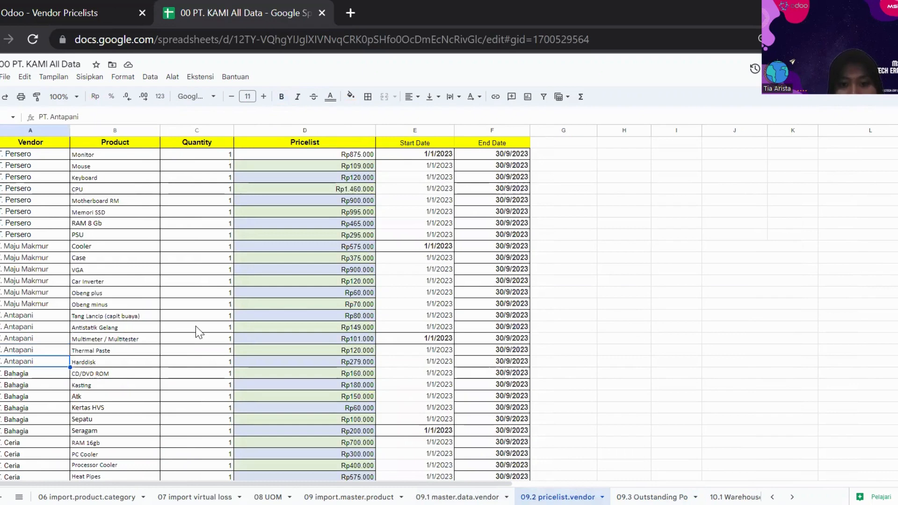
pyautogui.press('Right')
pyautogui.press('Up')
pyautogui.press('Up')
pyautogui.press('Up')
pyautogui.press('Up')
pyautogui.press('Up')
pyautogui.press('Up')
pyautogui.press('Up')
pyautogui.press('Up')
pyautogui.press('Up')
pyautogui.press('Up')
pyautogui.press('Up')
pyautogui.press('Up')
pyautogui.press('Up')
pyautogui.press('Up')
pyautogui.press('Up')
pyautogui.press('Up')
pyautogui.press('Up')
pyautogui.press('Up')
pyautogui.press('Up')
pyautogui.press('Up')
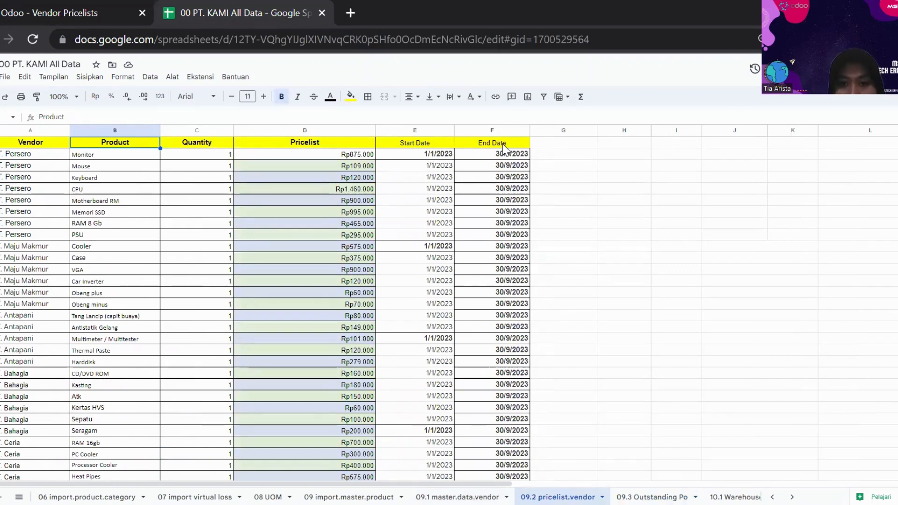
pyautogui.click(472, 497)
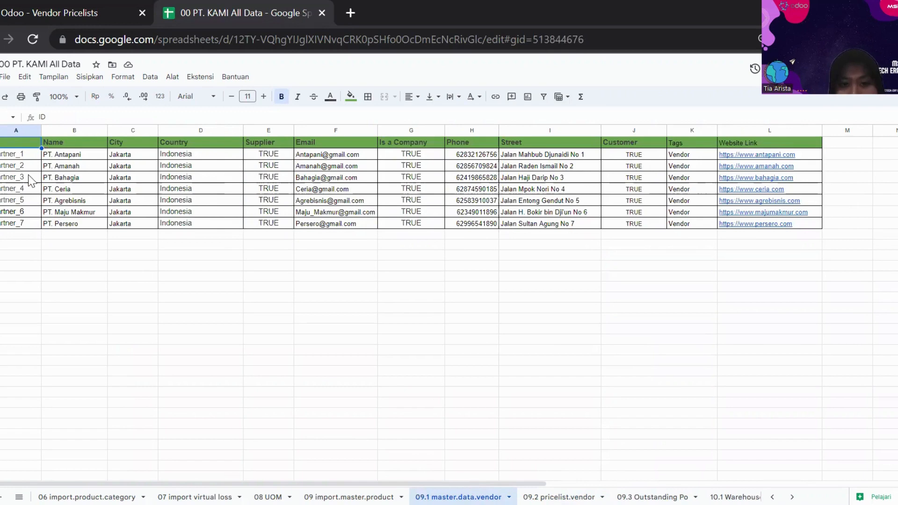
pyautogui.click(368, 492)
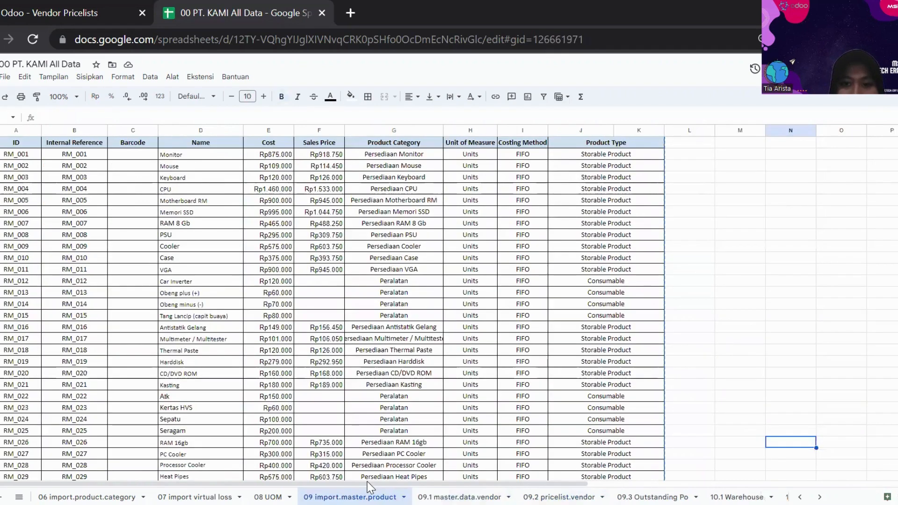
# Switch back to Odoo and open the Purchase Requests list in Purchase.
pyautogui.click(93, 7)
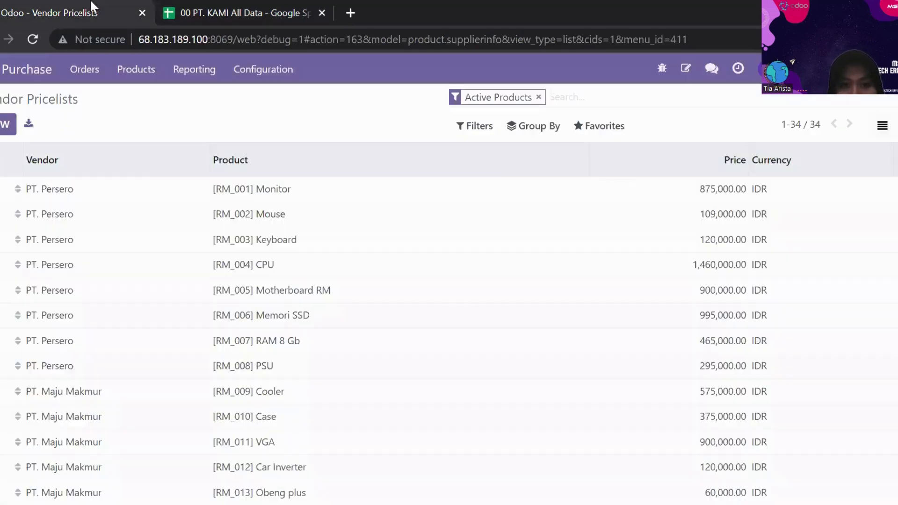
pyautogui.click(142, 70)
pyautogui.click(94, 69)
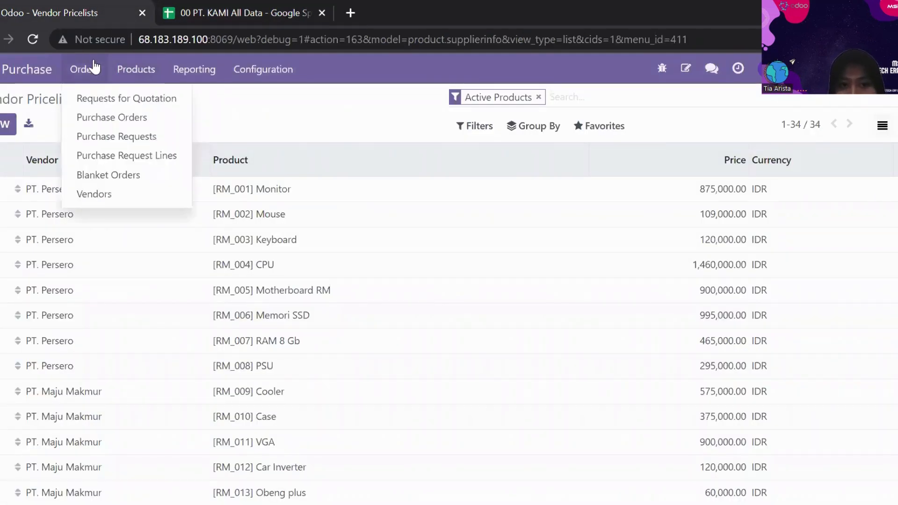
pyautogui.click(117, 136)
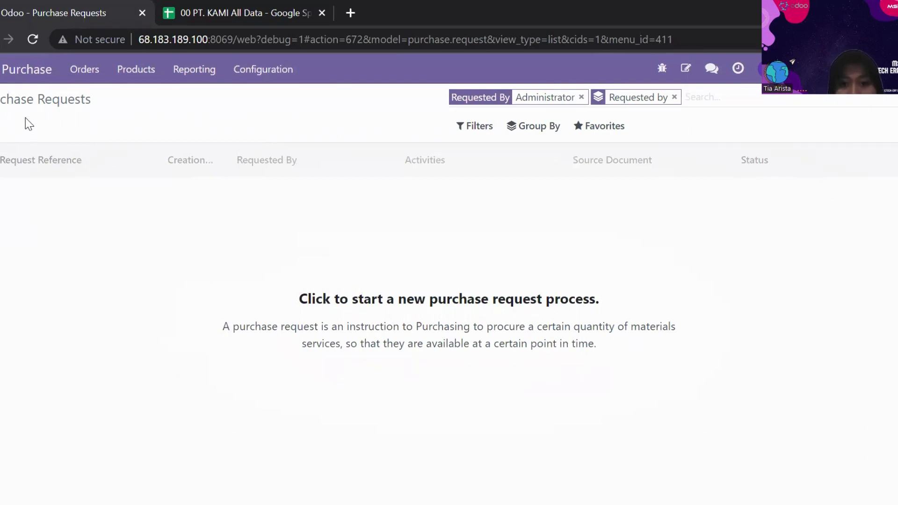
# Look for a record import option among the Purchase Requests' favorites, filters and groupings, adding a custom grouping by Approver.
pyautogui.click(583, 132)
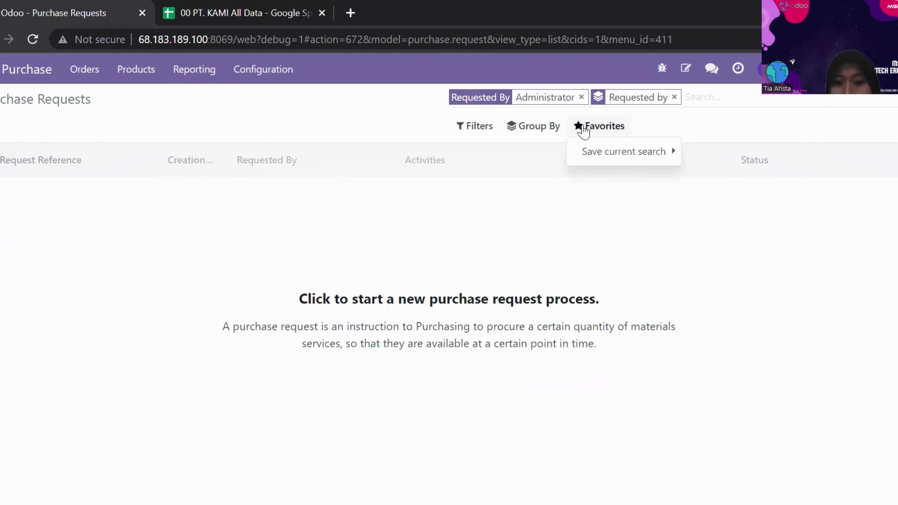
pyautogui.click(456, 239)
pyautogui.click(489, 133)
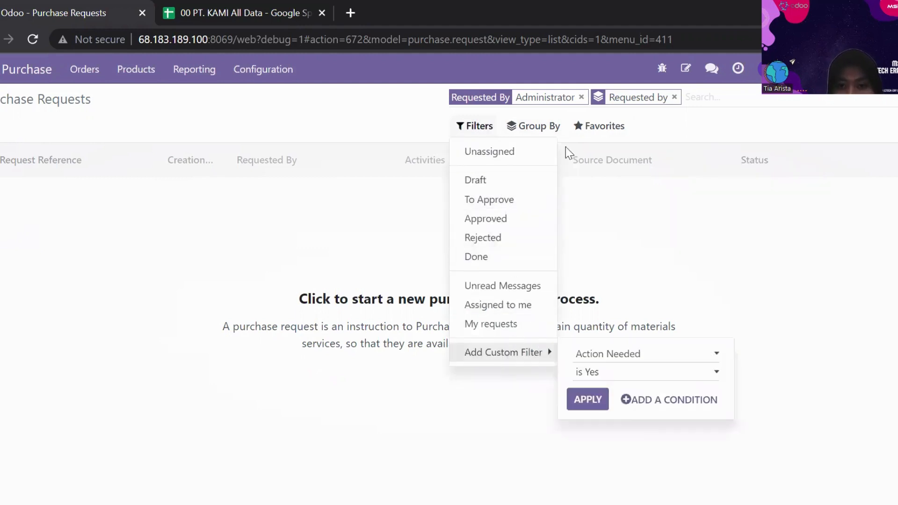
pyautogui.moveTo(569, 134)
pyautogui.moveTo(529, 136)
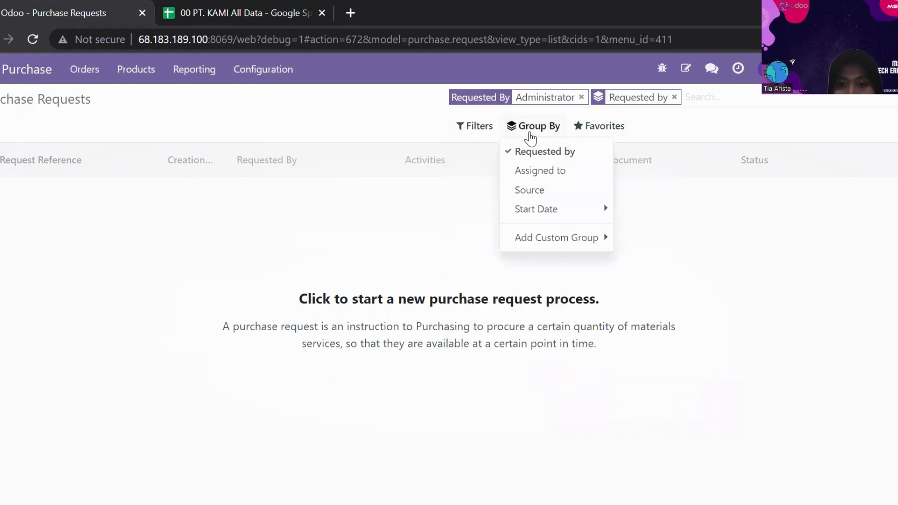
pyautogui.moveTo(543, 218)
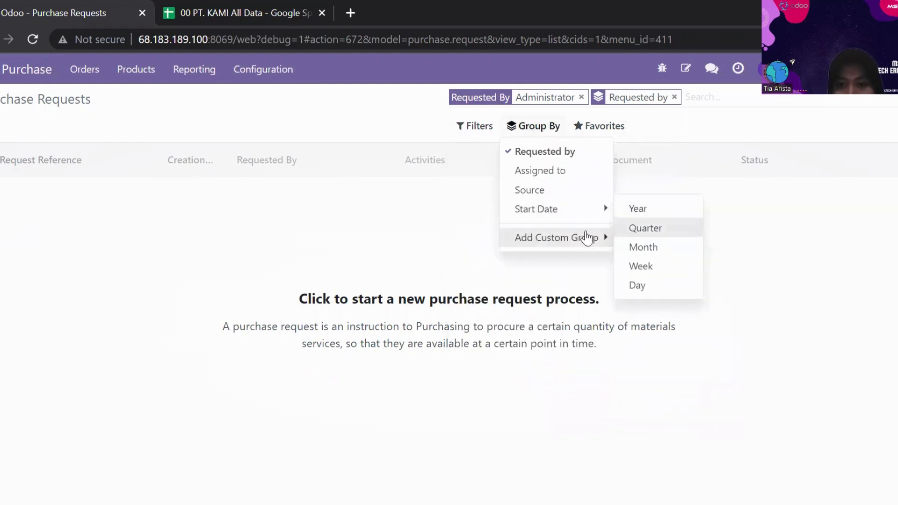
pyautogui.click(588, 237)
pyautogui.click(639, 276)
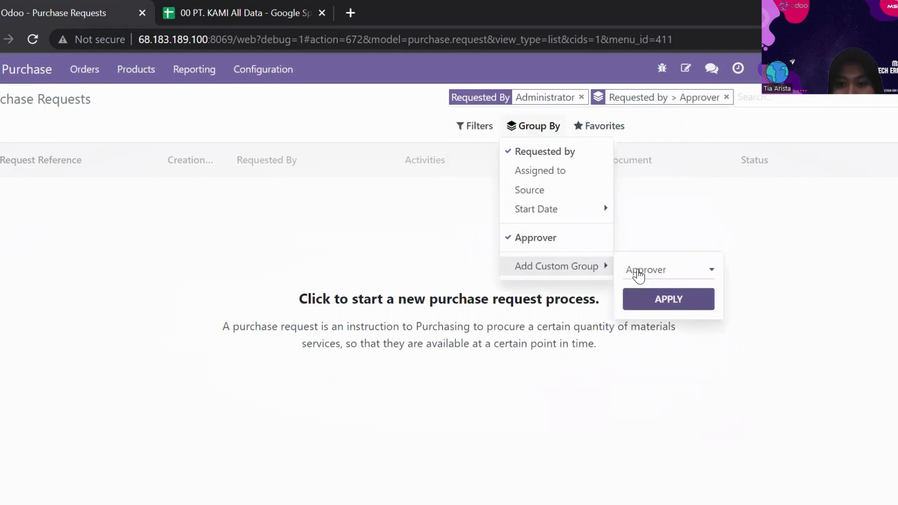
pyautogui.moveTo(613, 134)
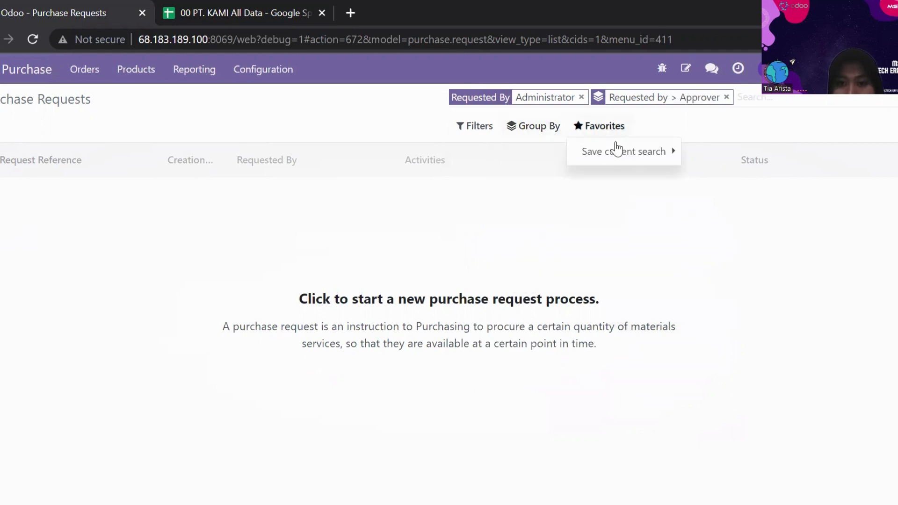
pyautogui.click(616, 150)
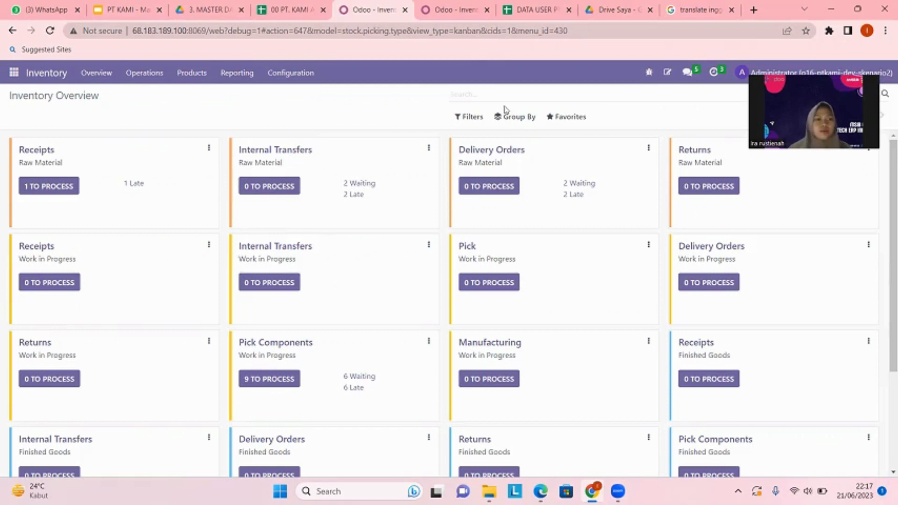
# Open the Warehouses list in Inventory, and start a record import with the file 1. Warehouse.
pyautogui.click(292, 75)
pyautogui.click(308, 135)
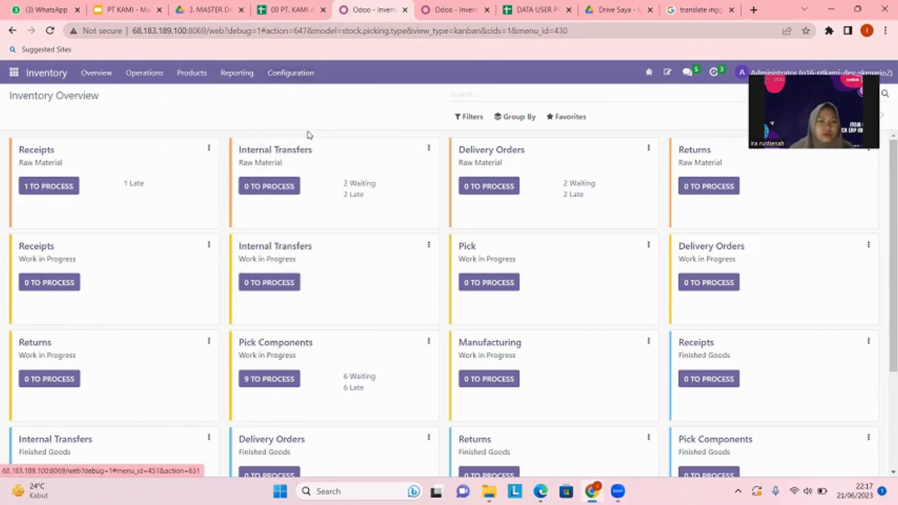
pyautogui.click(580, 116)
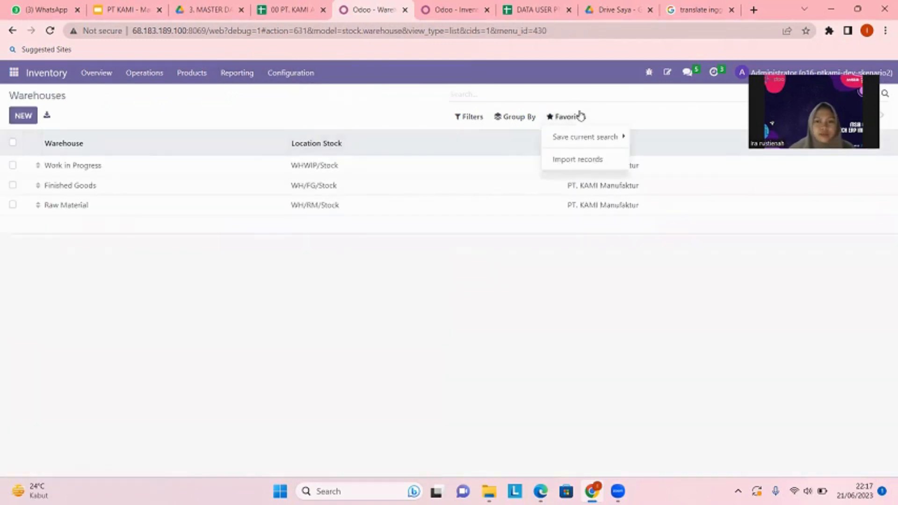
pyautogui.click(582, 162)
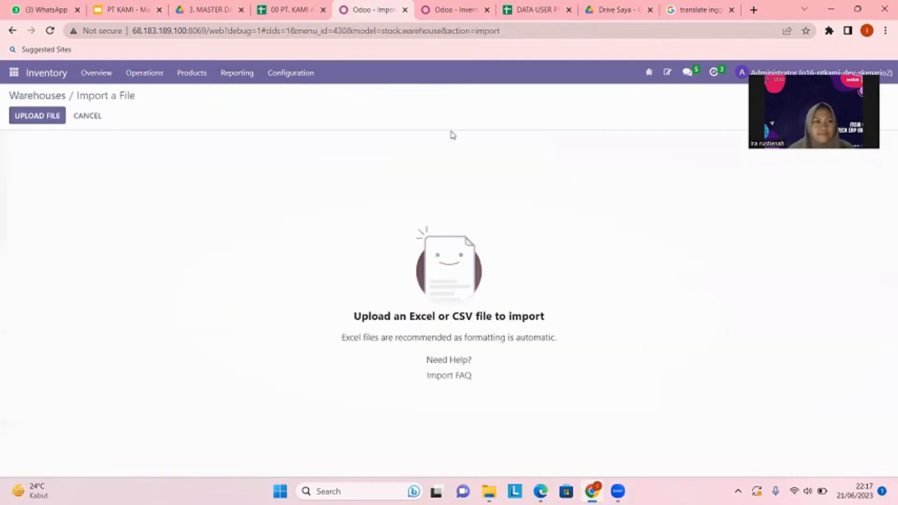
pyautogui.click(53, 115)
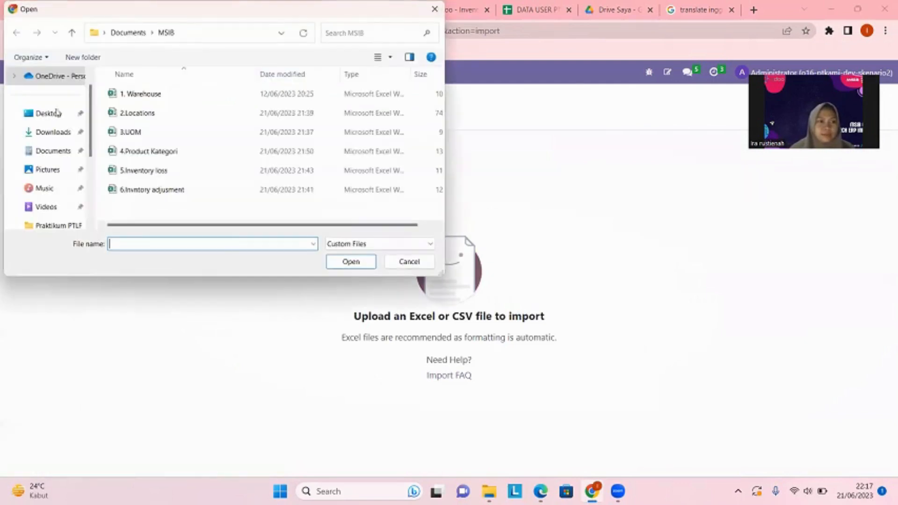
pyautogui.click(198, 93)
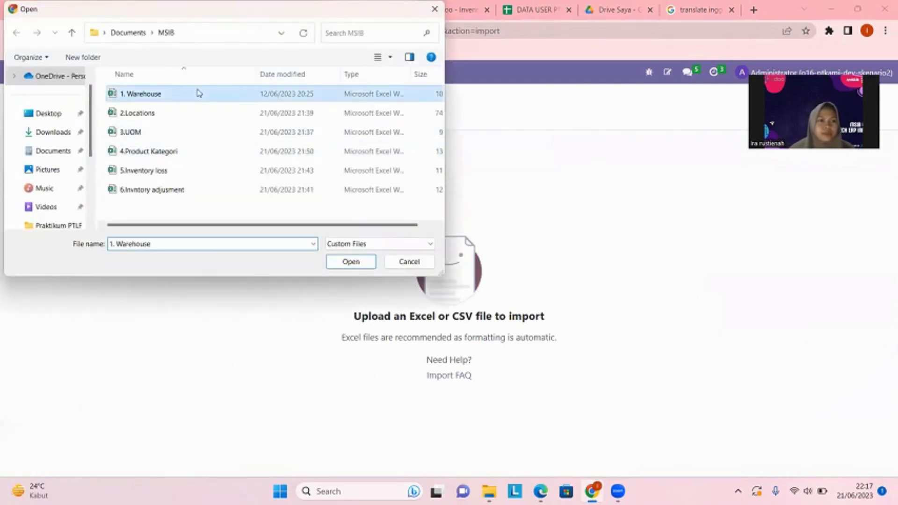
pyautogui.click(347, 262)
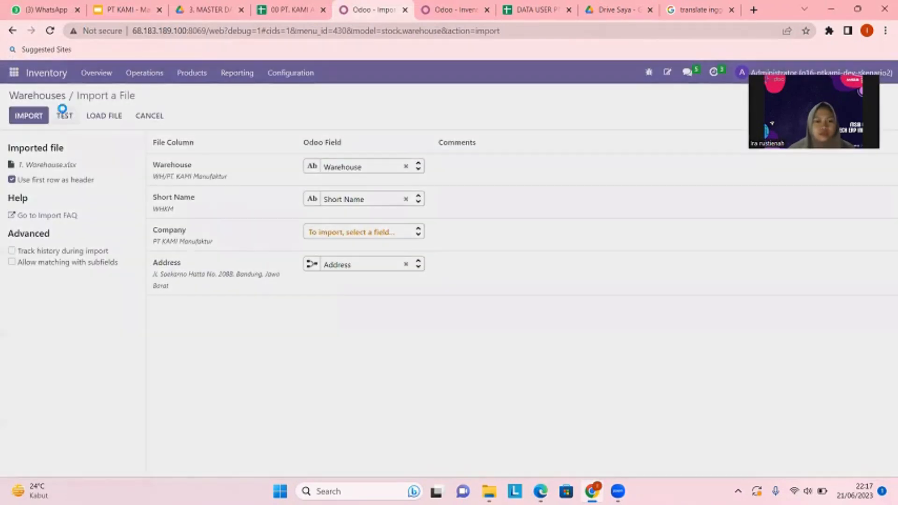
# Test the warehouse import, clear the field mapping of the Address column, and leave without importing.
pyautogui.click(62, 110)
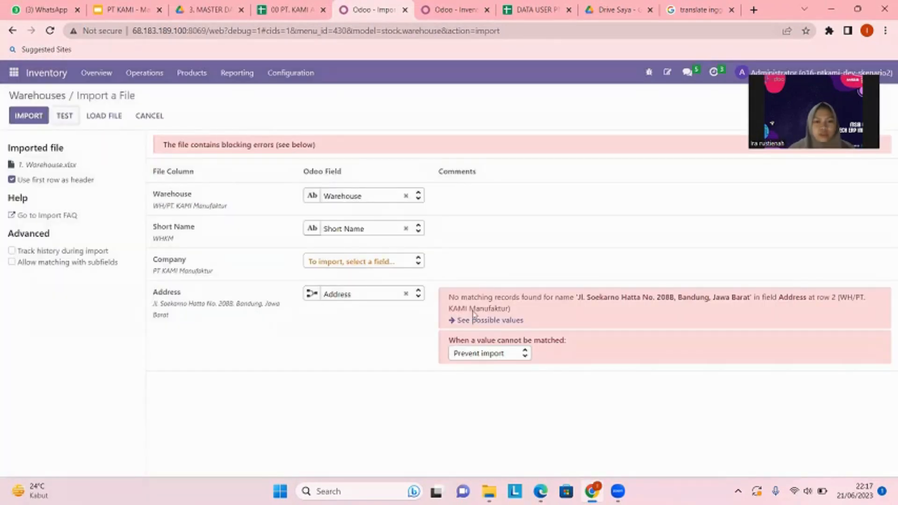
pyautogui.click(405, 293)
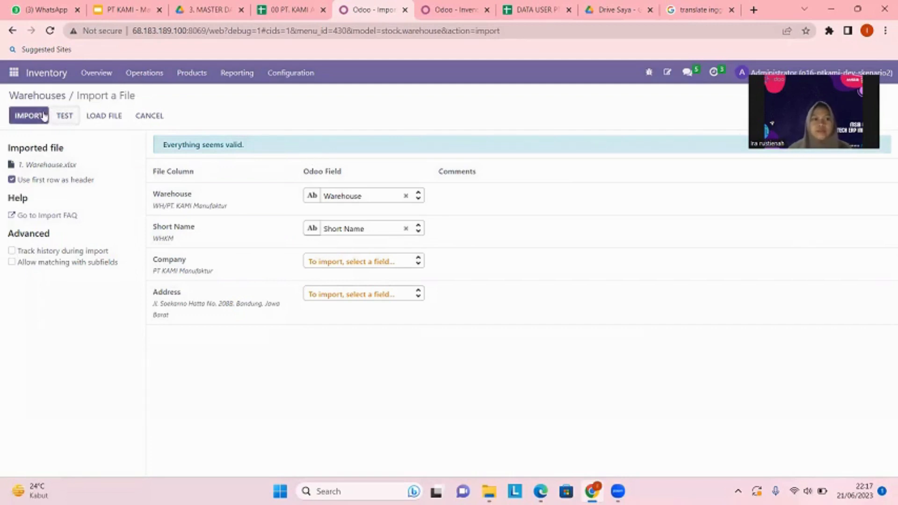
pyautogui.click(156, 119)
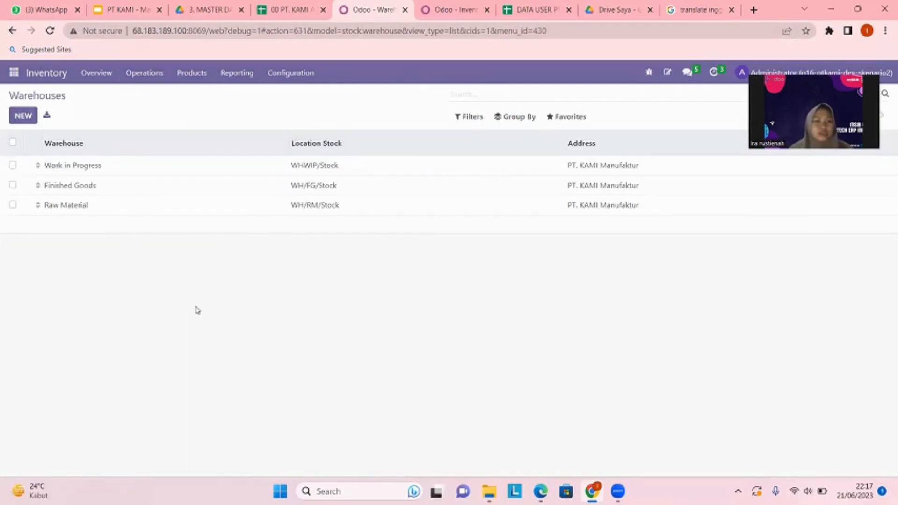
# Open the Locations list in Inventory, and start a record import with the file 2.Locations.
pyautogui.click(298, 75)
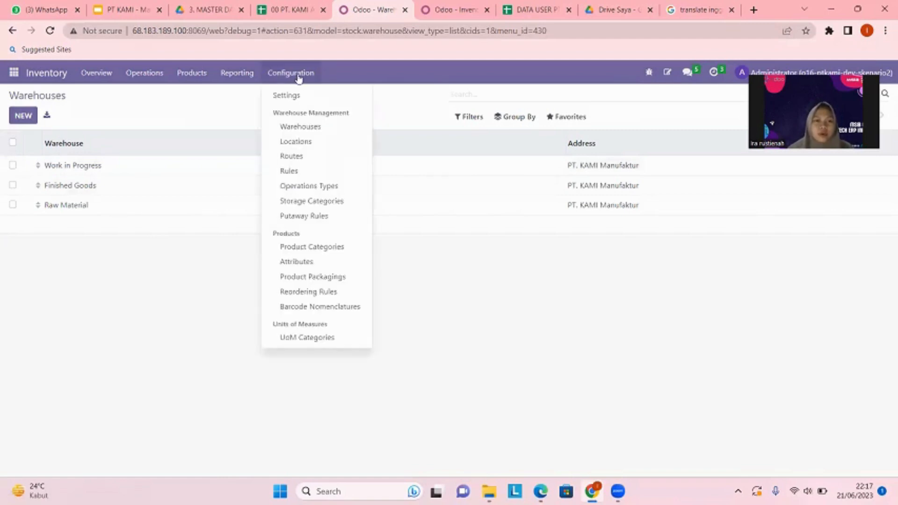
pyautogui.click(293, 141)
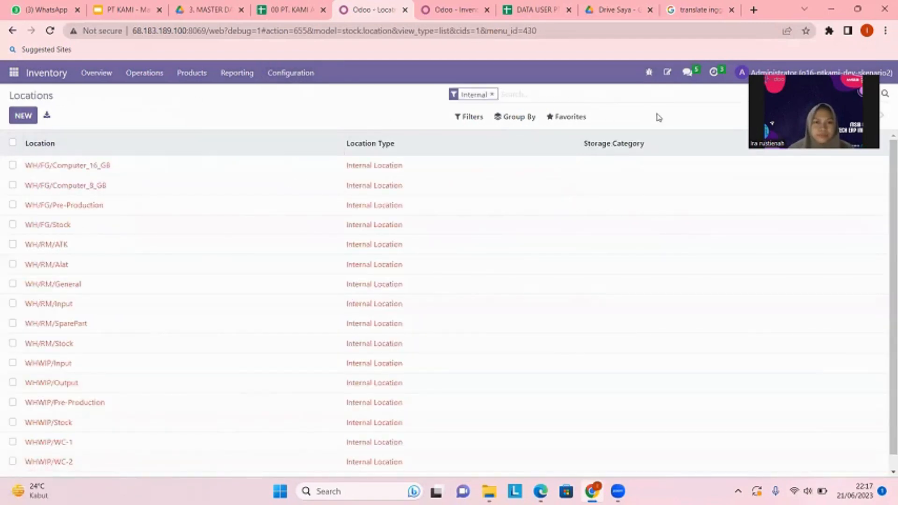
pyautogui.click(572, 118)
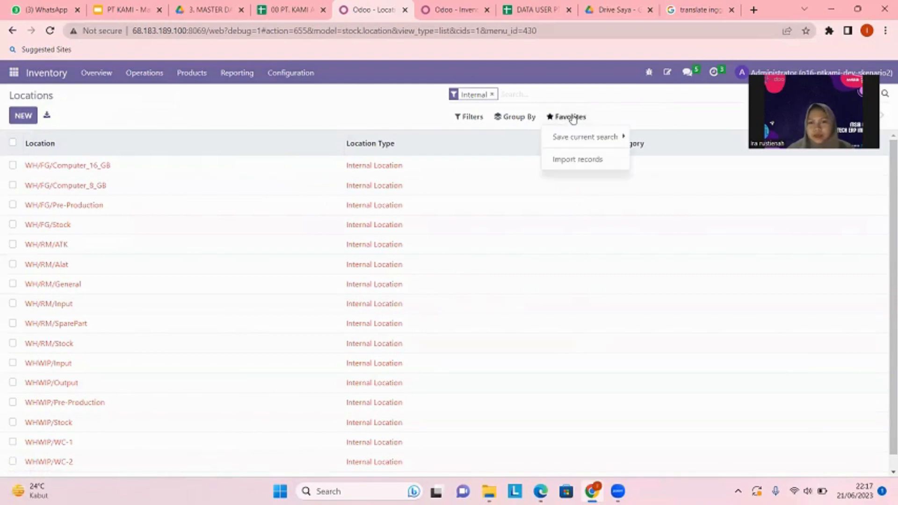
pyautogui.click(574, 160)
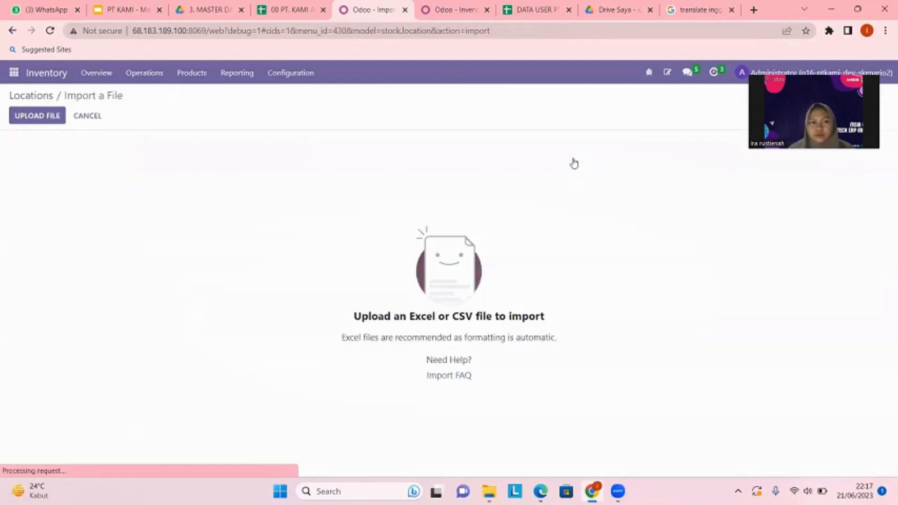
pyautogui.click(47, 118)
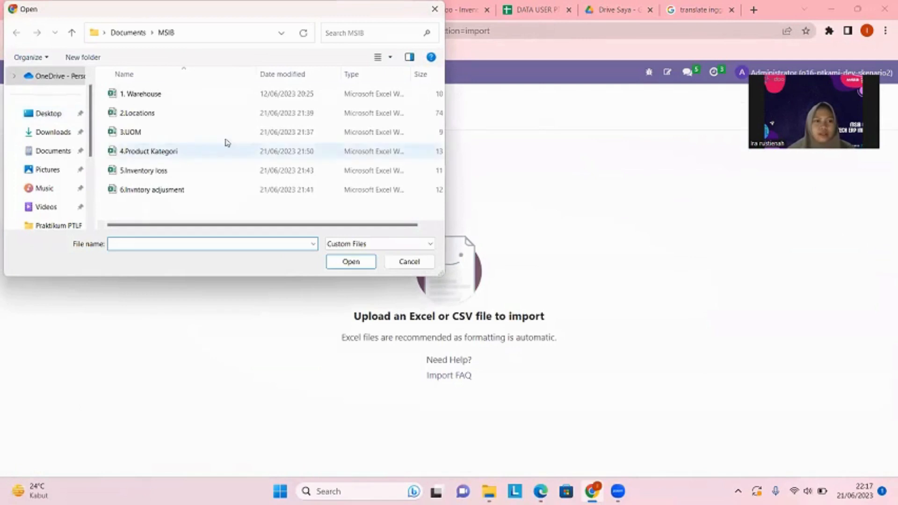
pyautogui.click(181, 117)
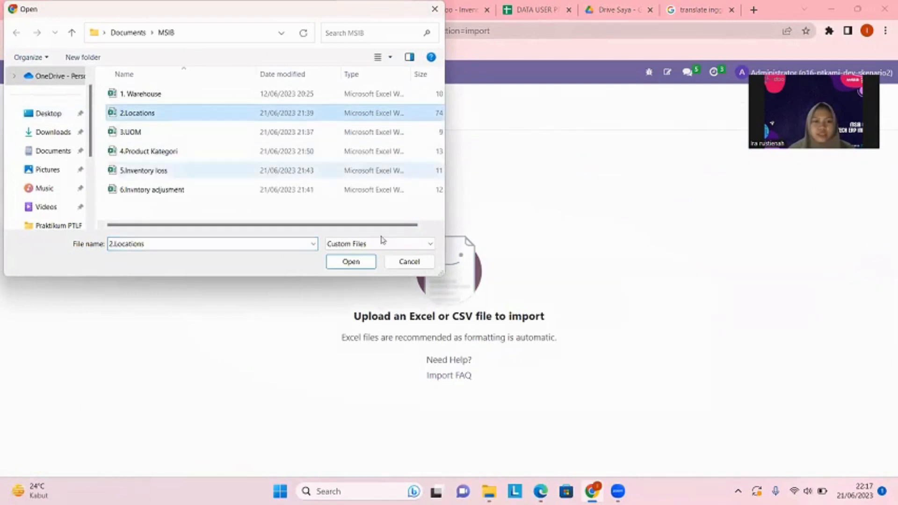
pyautogui.click(366, 261)
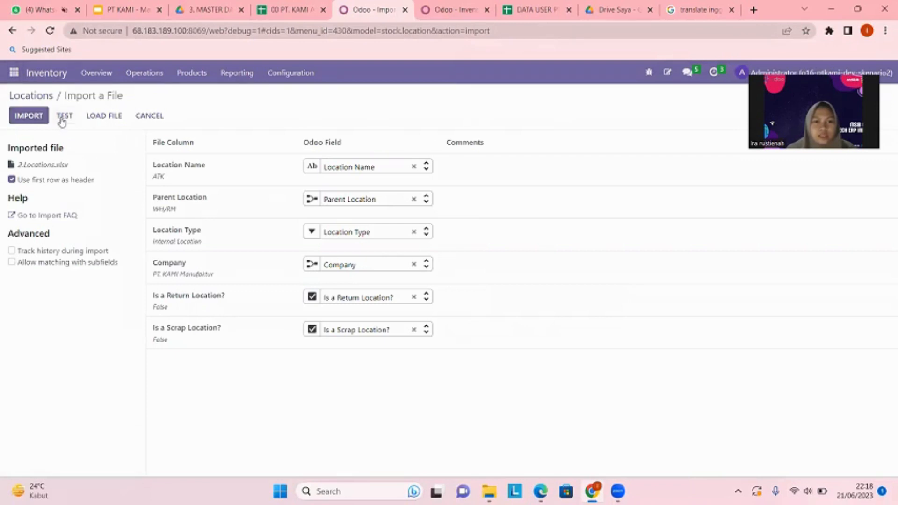
# Test the locations import and leave without importing.
pyautogui.click(62, 121)
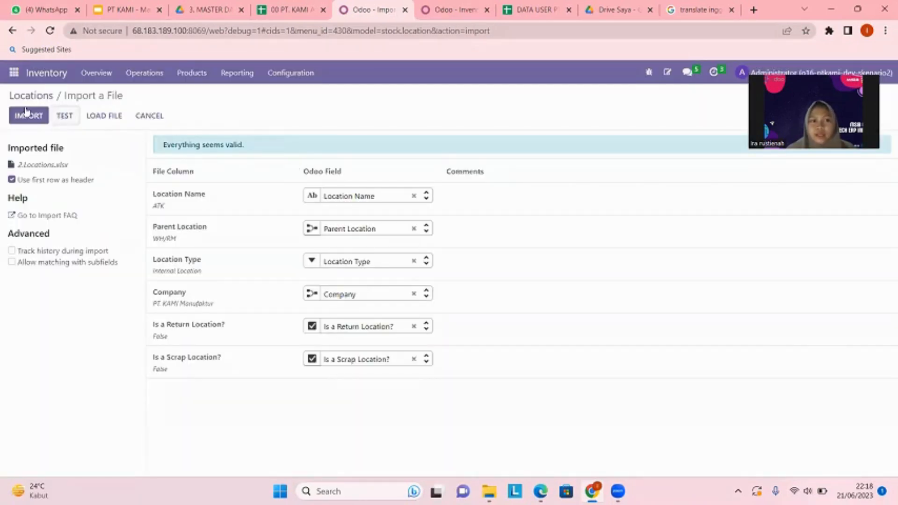
pyautogui.click(159, 117)
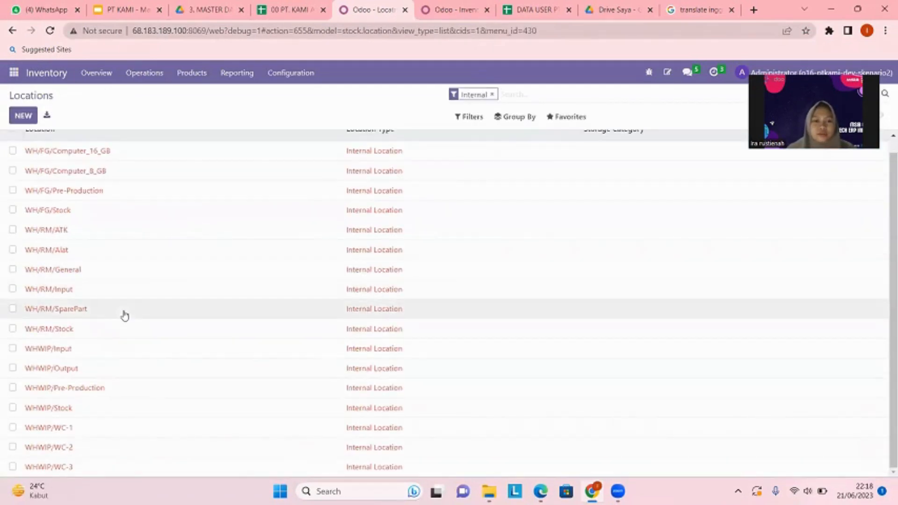
pyautogui.scroll(1, 165, 251)
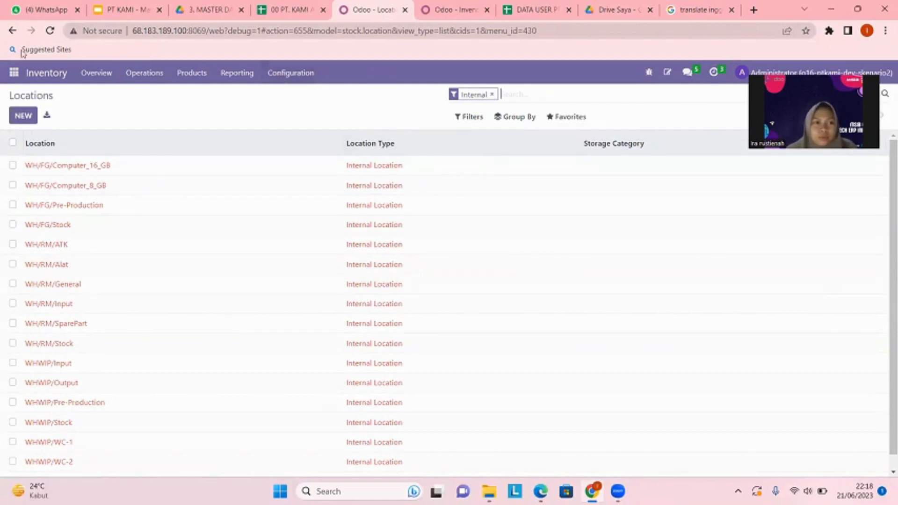
# Switch to the Sales module and open the Units of Measure list.
pyautogui.click(13, 73)
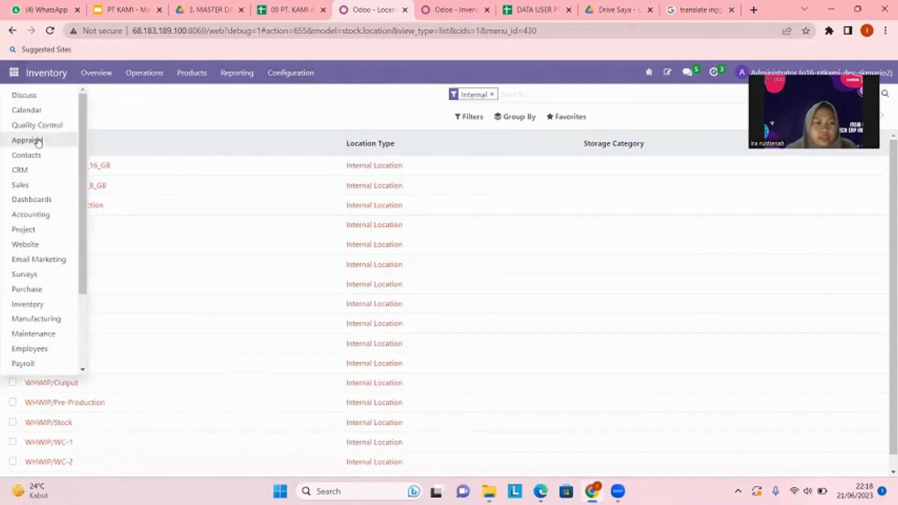
pyautogui.click(28, 187)
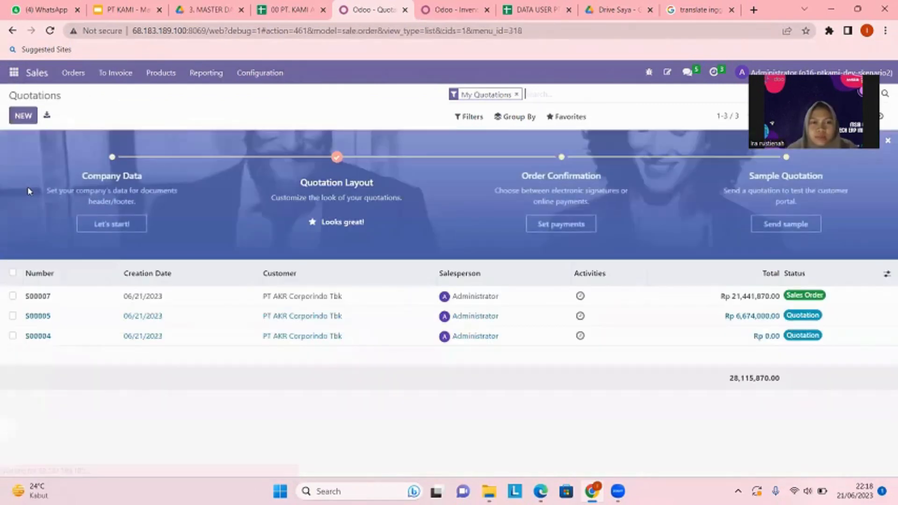
pyautogui.click(253, 80)
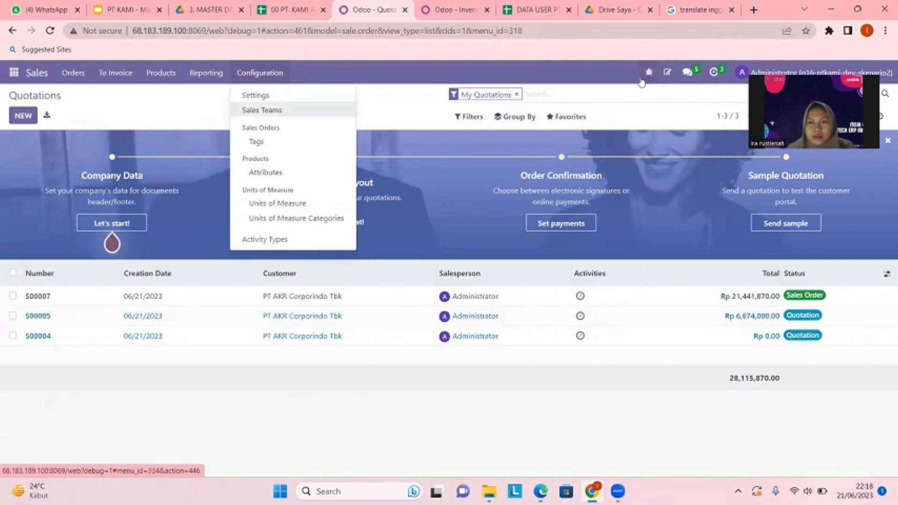
pyautogui.click(302, 203)
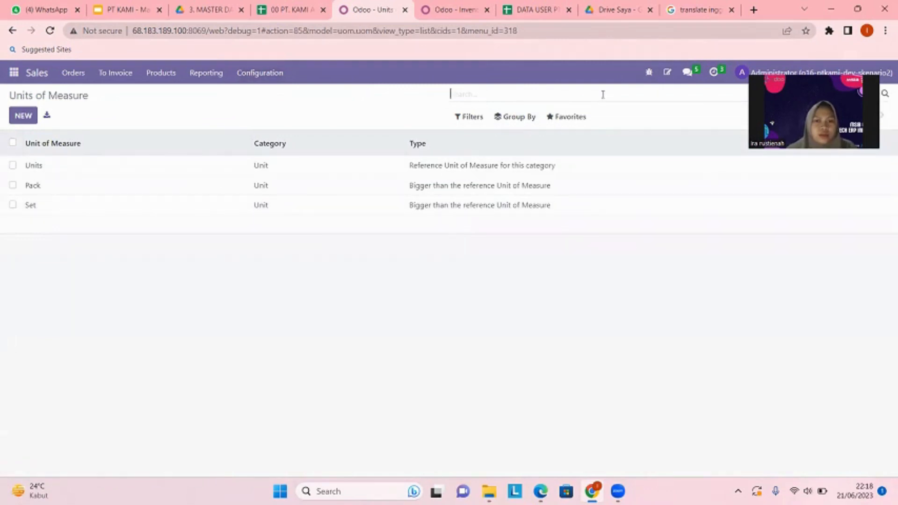
# Test a units of measure import with the file 3.UOM, and leave without importing.
pyautogui.click(576, 120)
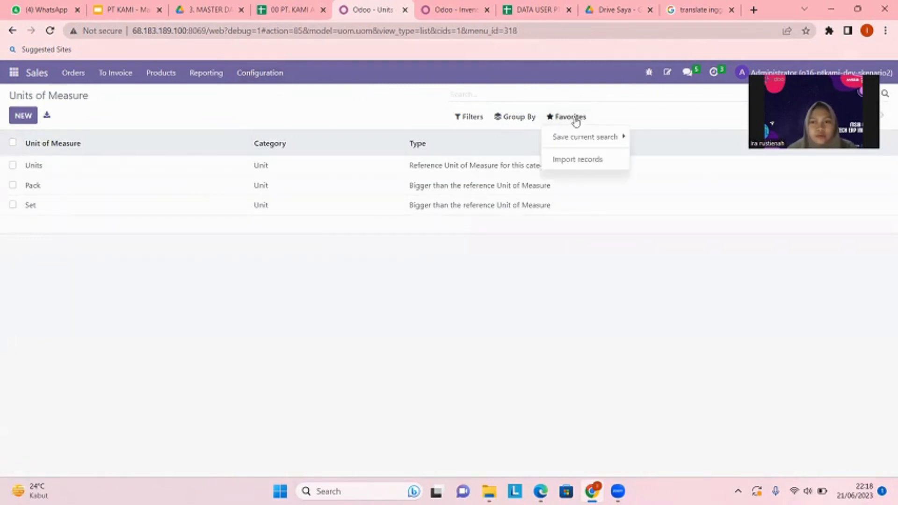
pyautogui.click(584, 162)
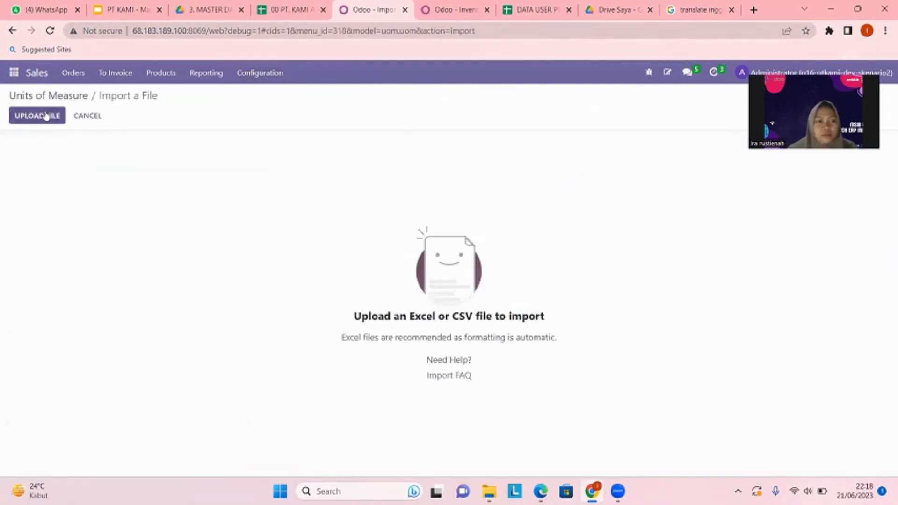
pyautogui.click(44, 115)
pyautogui.click(127, 133)
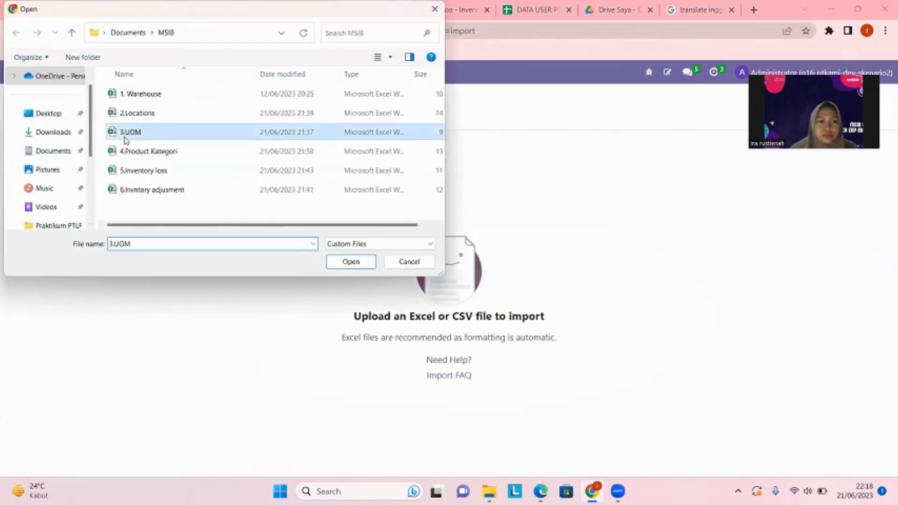
pyautogui.click(351, 262)
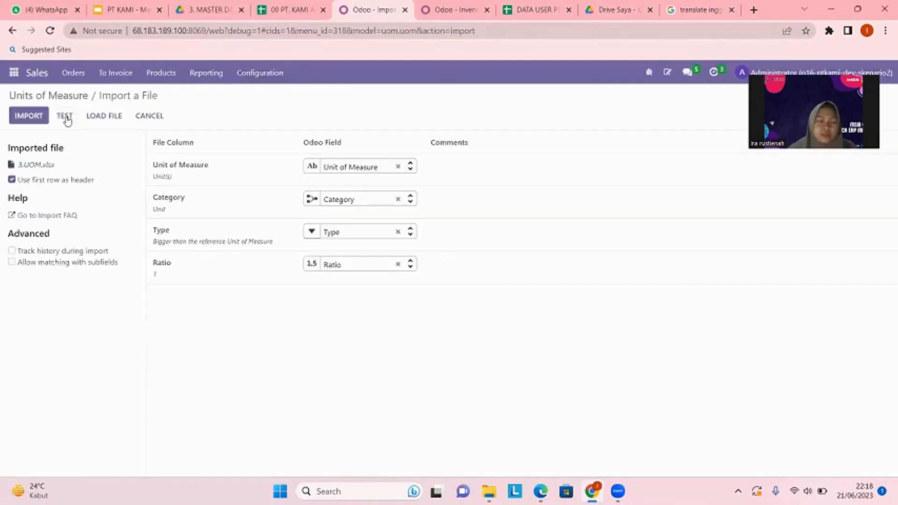
pyautogui.click(66, 117)
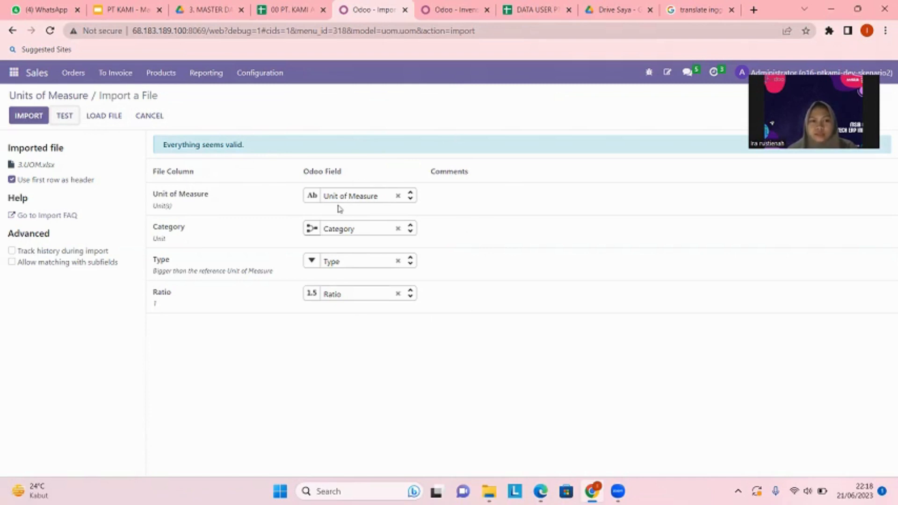
pyautogui.click(151, 116)
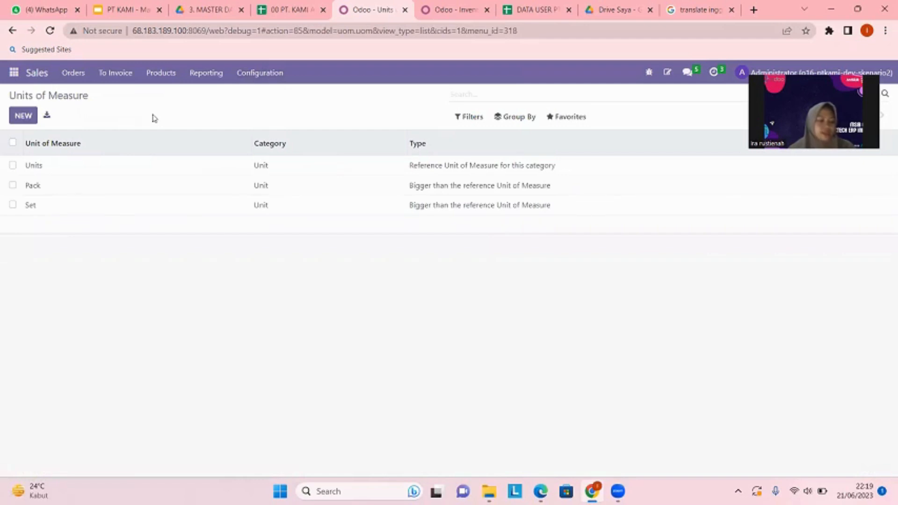
# Return to the Inventory module and open the Product Categories list.
pyautogui.click(16, 79)
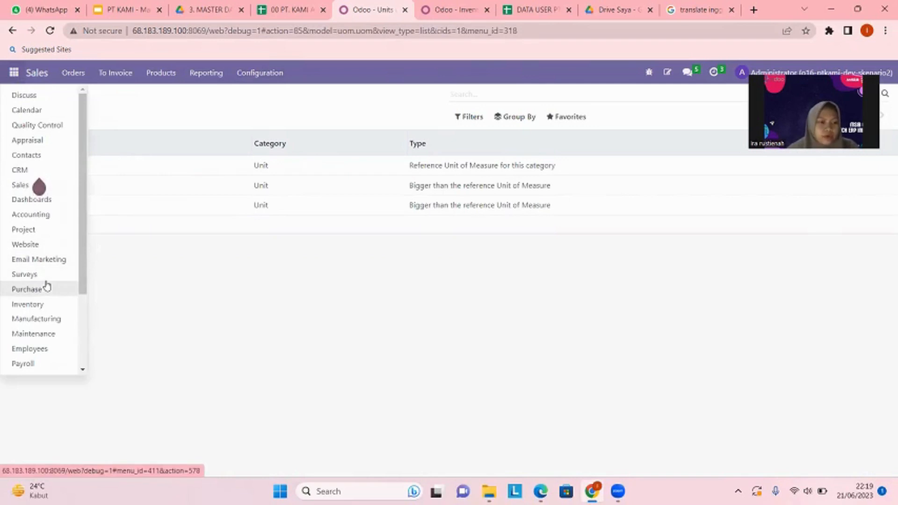
pyautogui.click(19, 305)
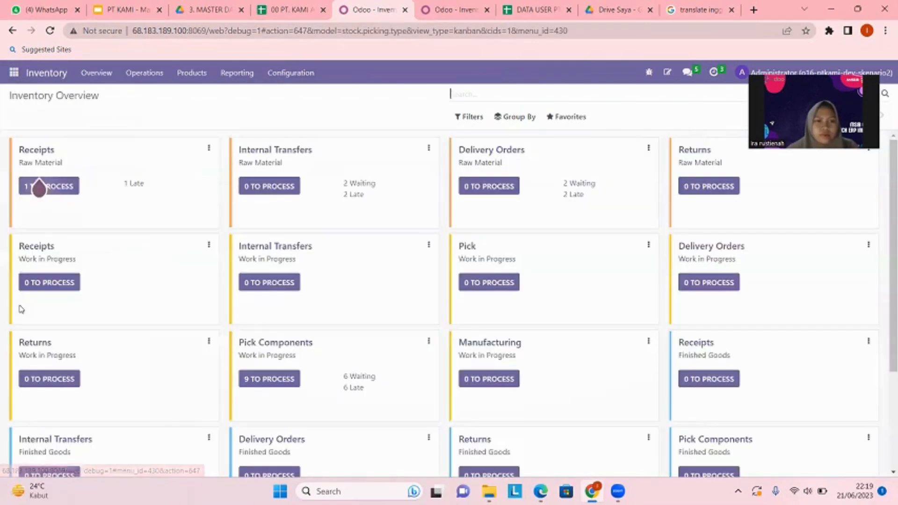
pyautogui.click(305, 81)
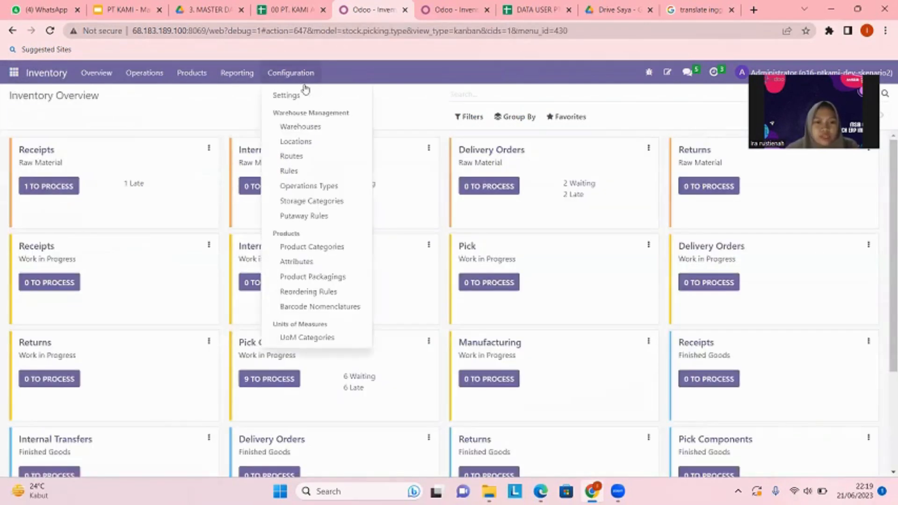
pyautogui.click(305, 248)
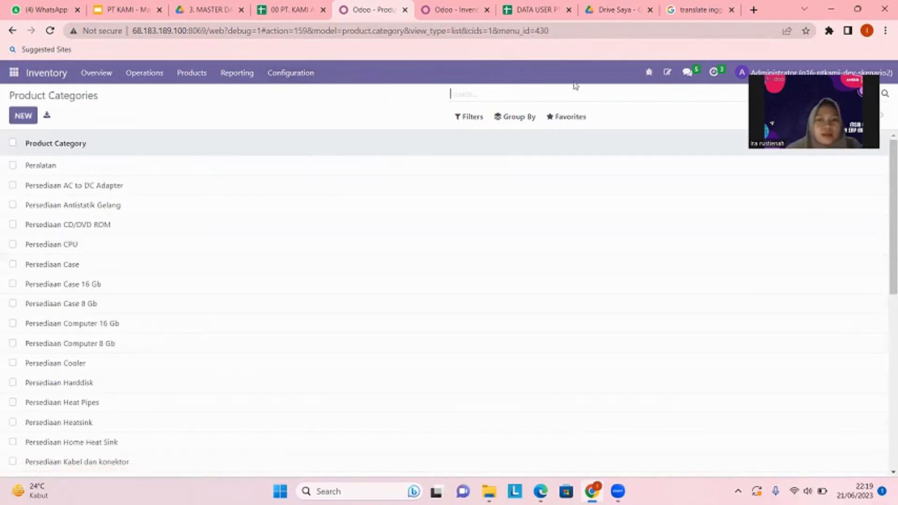
# Test a product category import with the file 4.Product Kategori, and leave without importing.
pyautogui.click(576, 121)
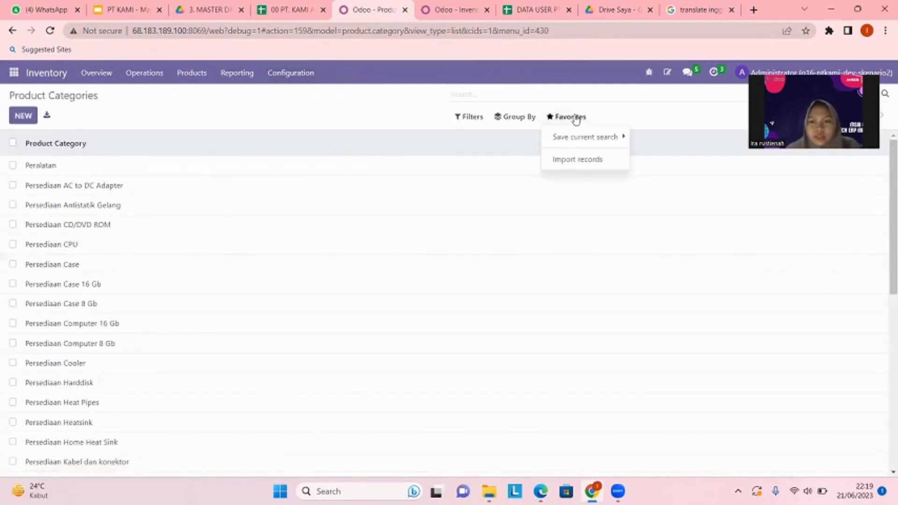
pyautogui.click(569, 162)
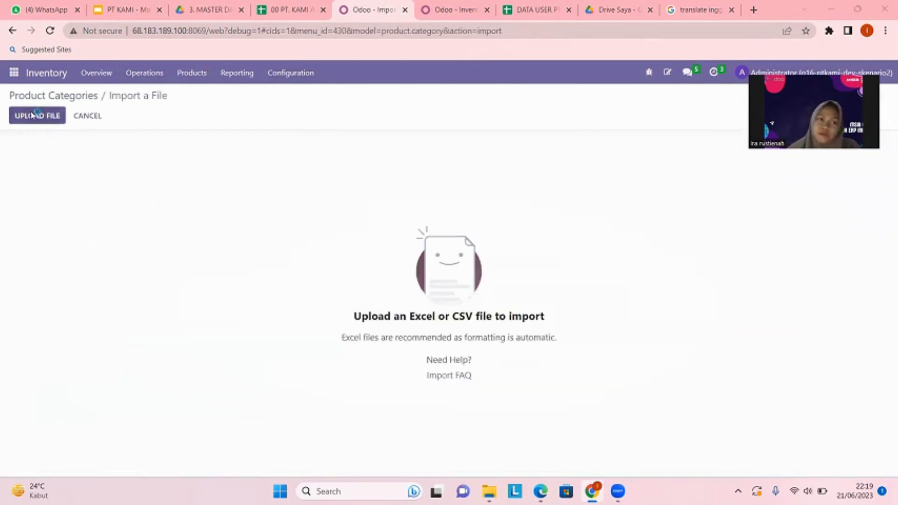
pyautogui.click(33, 115)
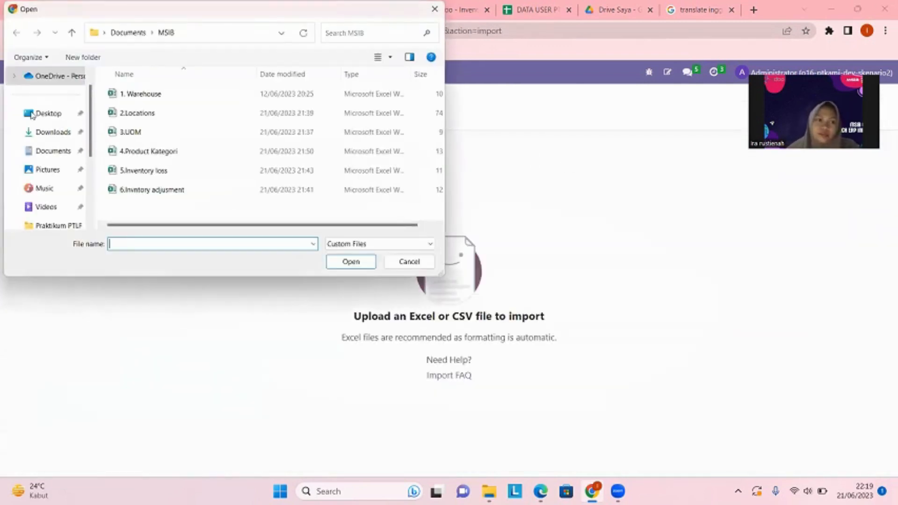
pyautogui.click(183, 159)
pyautogui.click(351, 261)
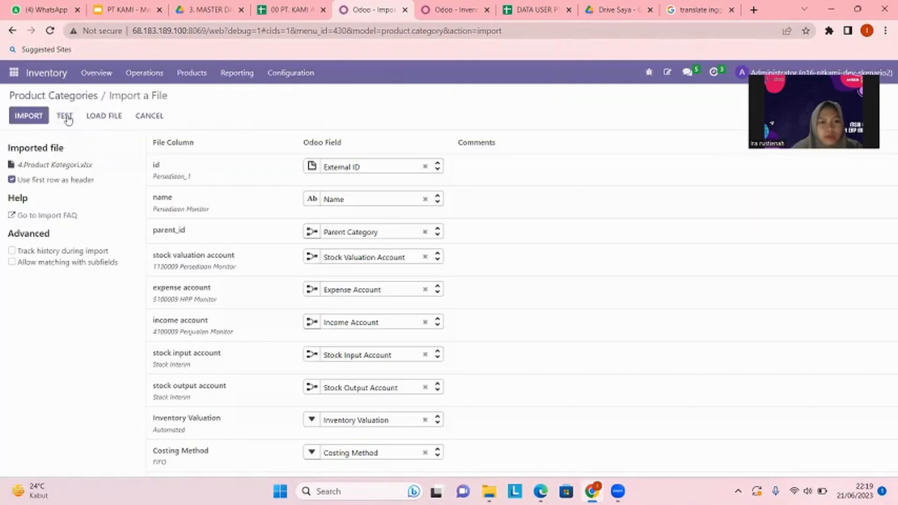
pyautogui.click(66, 117)
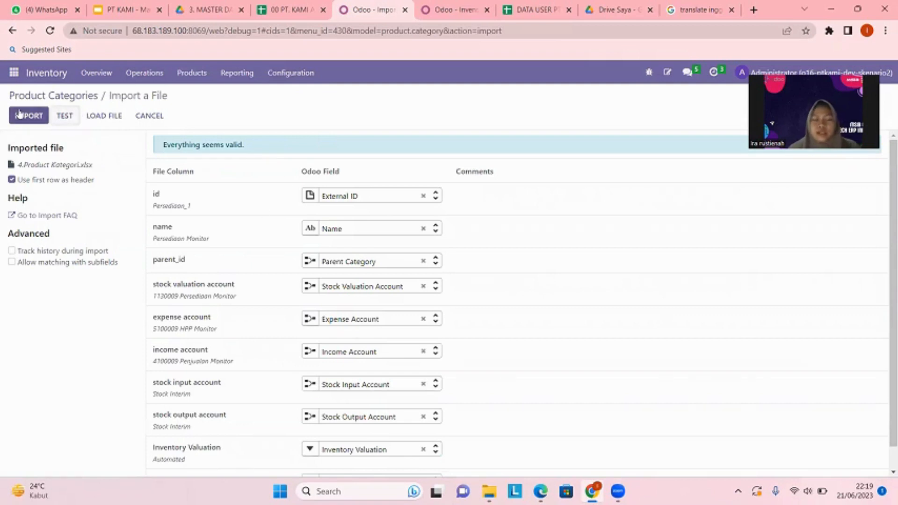
pyautogui.click(155, 116)
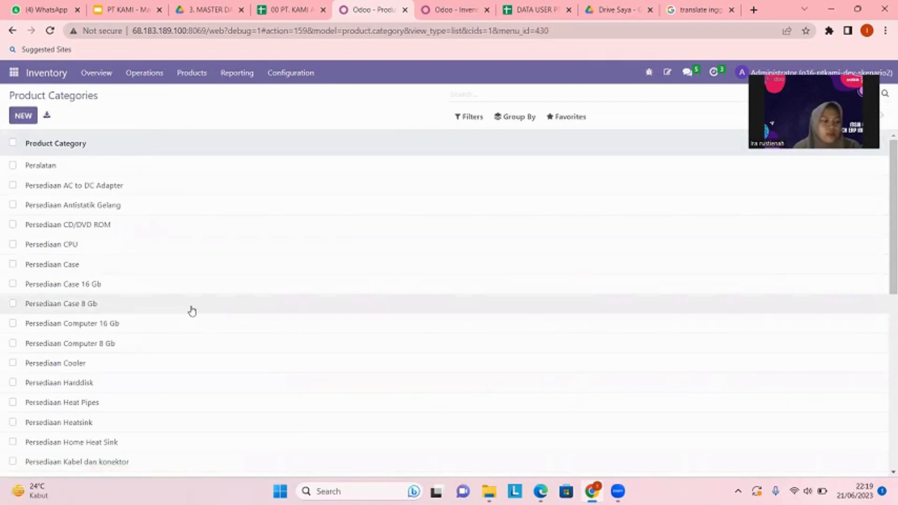
# Reload the Product Categories list, and switch to the Locations list of the Inventory module.
pyautogui.click(290, 74)
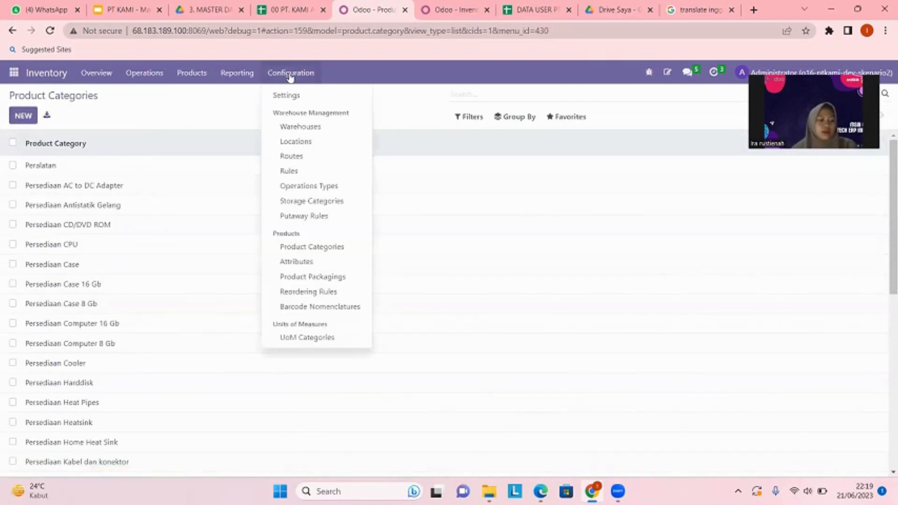
pyautogui.click(314, 250)
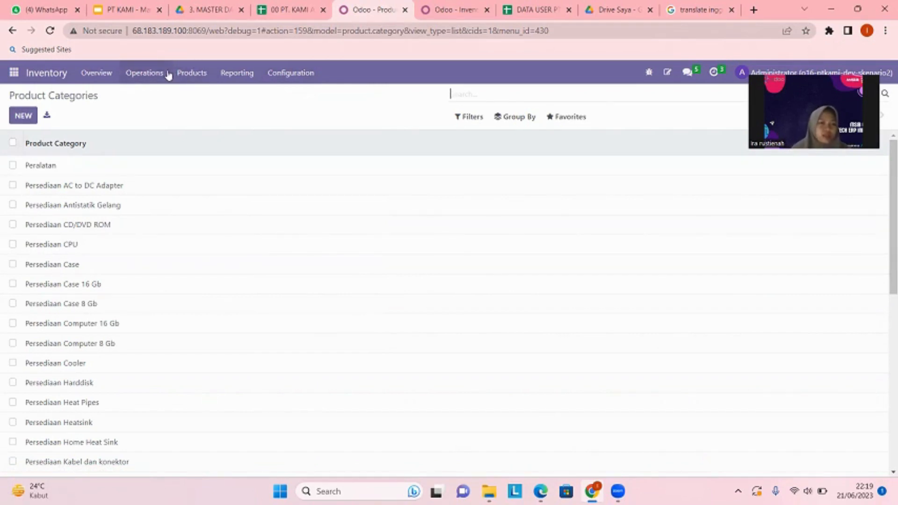
pyautogui.click(287, 73)
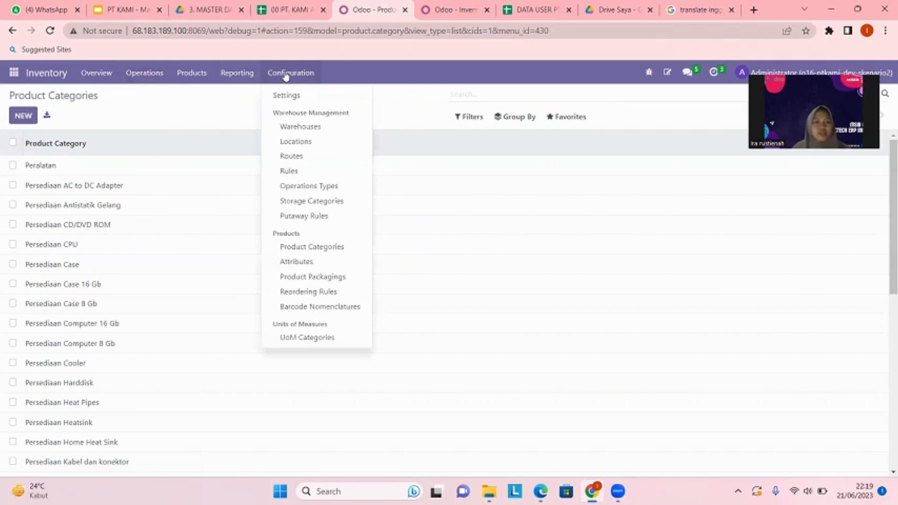
pyautogui.click(300, 145)
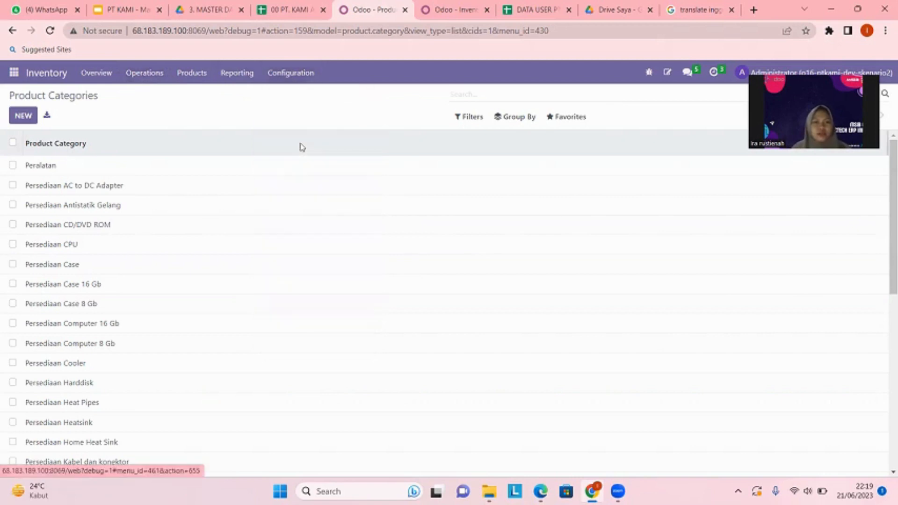
# Test a locations import with the file 5.Inventory loss, and leave without importing.
pyautogui.click(571, 117)
pyautogui.click(574, 160)
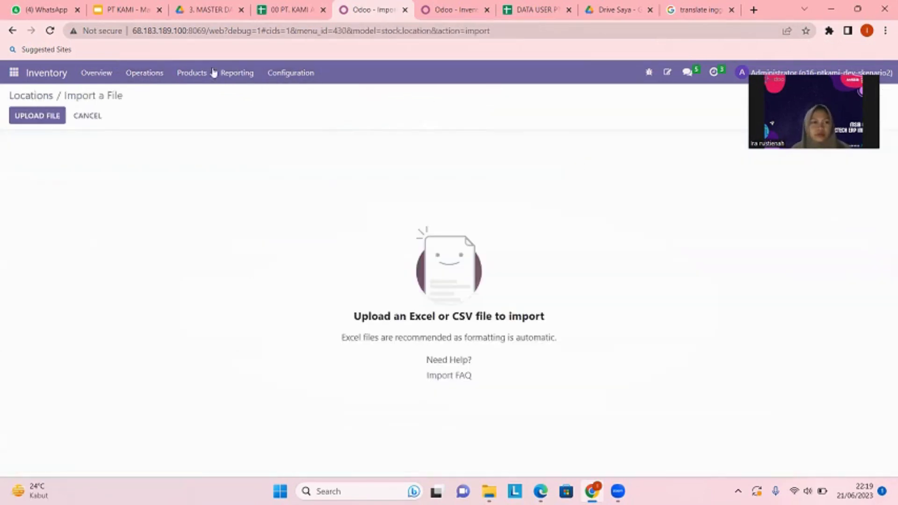
pyautogui.click(53, 116)
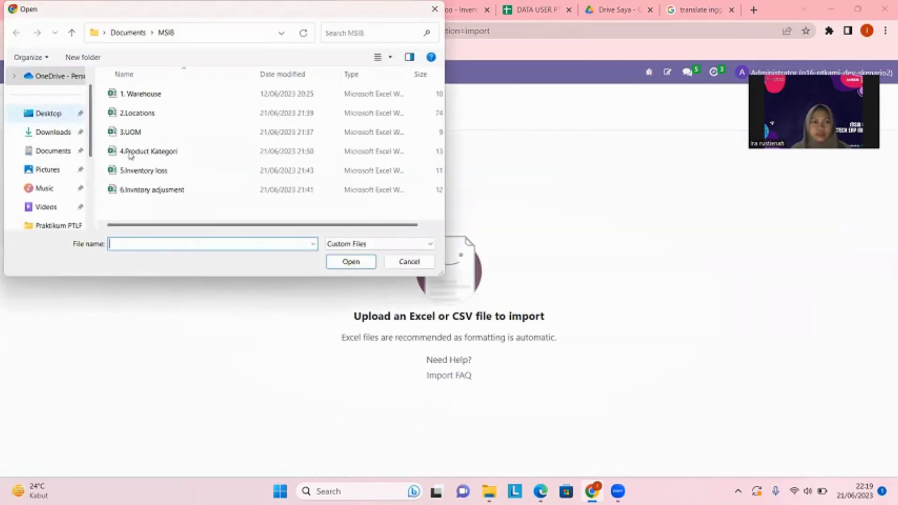
pyautogui.click(142, 171)
pyautogui.click(350, 262)
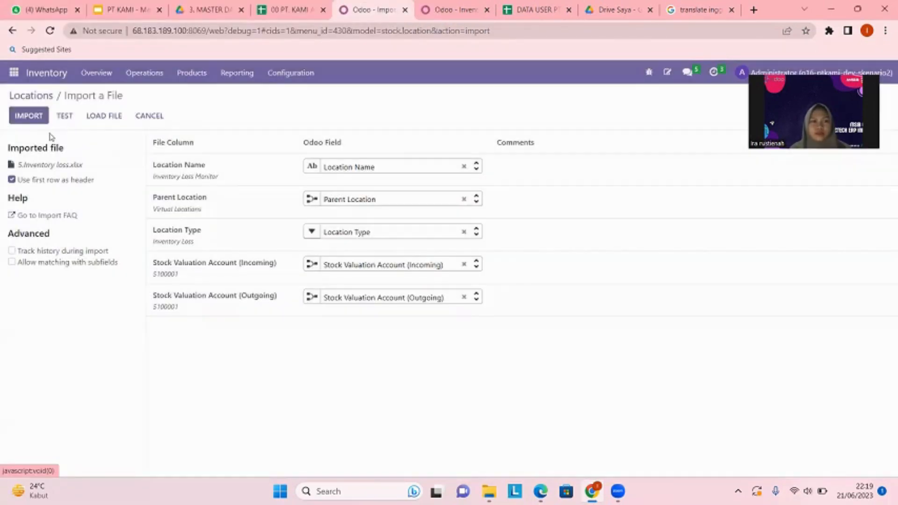
pyautogui.click(65, 118)
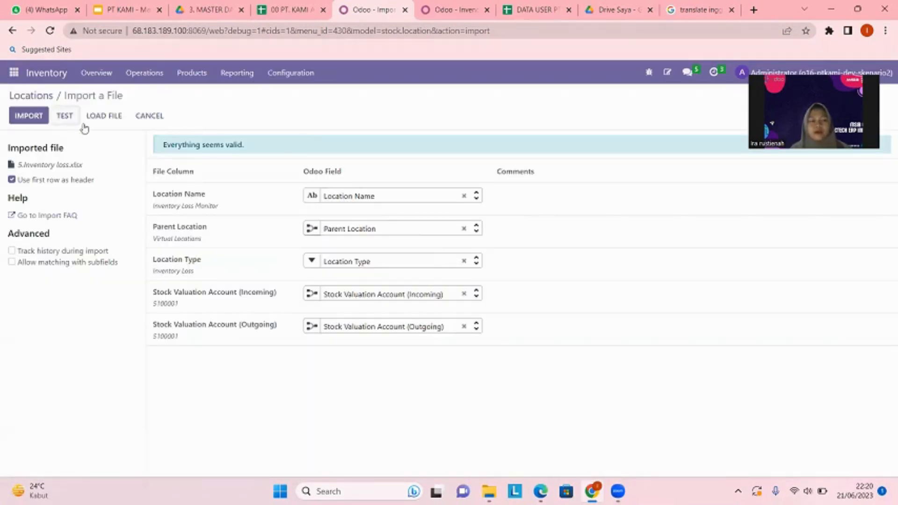
pyautogui.click(135, 118)
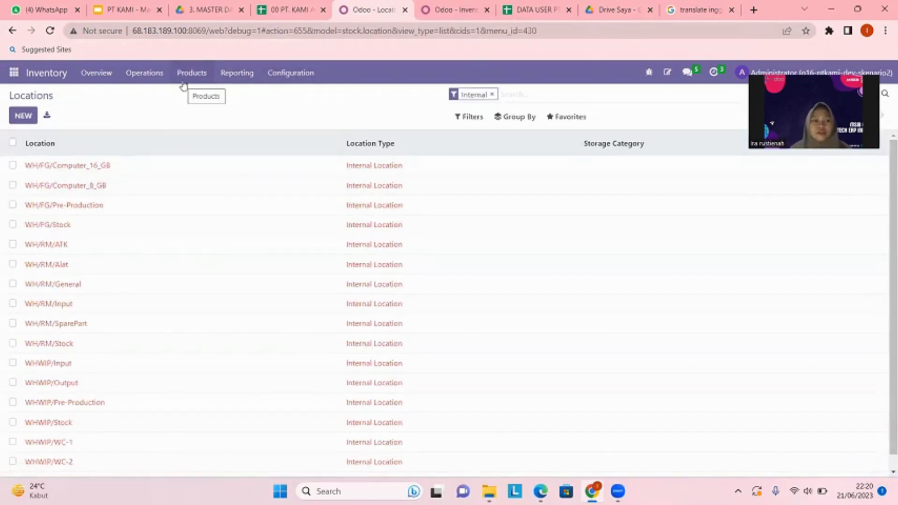
# Open the Inventory Adjustments list, test an import with the file 6.Invntory adjusment, and leave without importing.
pyautogui.click(144, 77)
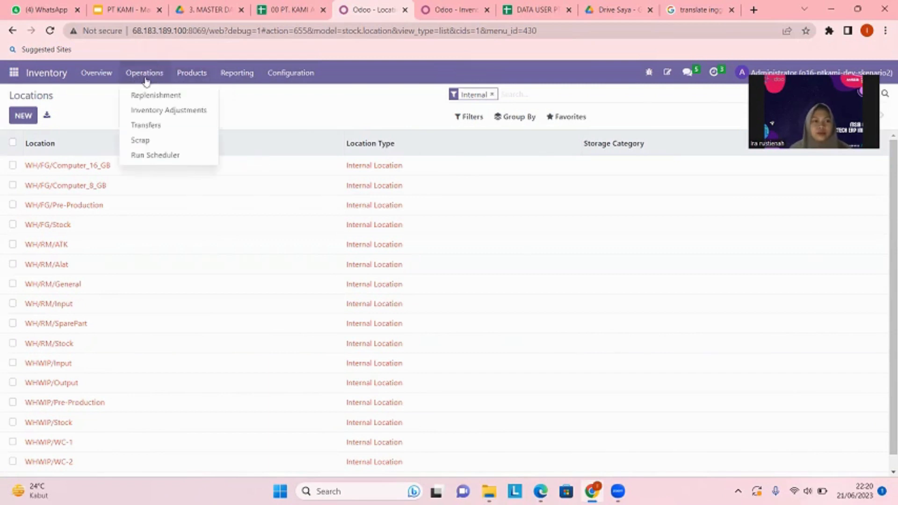
pyautogui.click(159, 112)
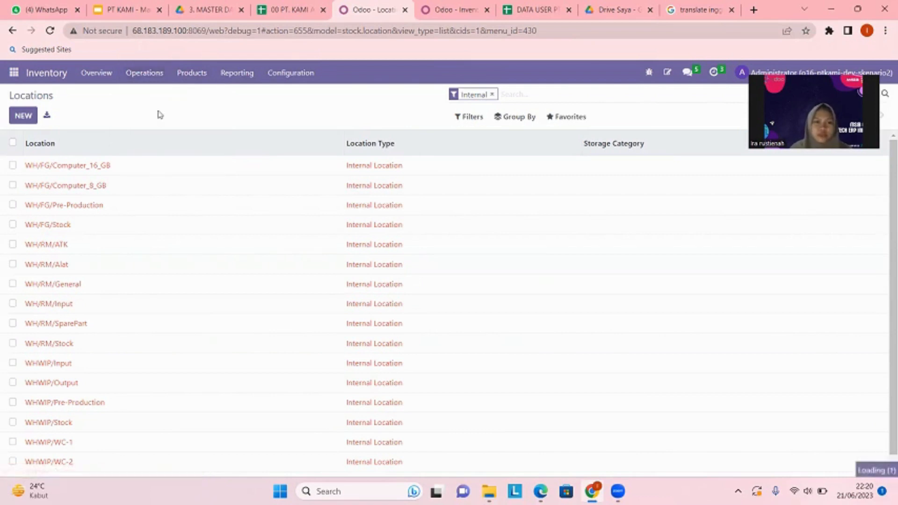
pyautogui.click(564, 117)
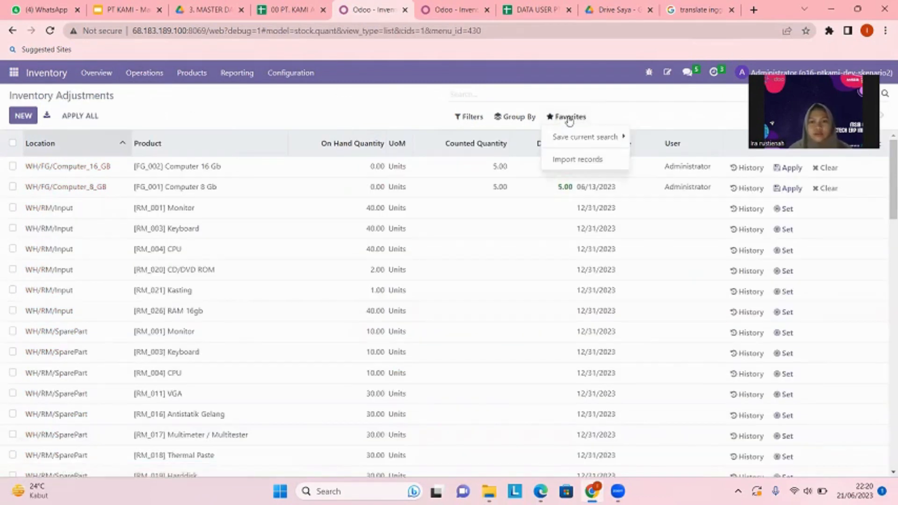
pyautogui.click(568, 160)
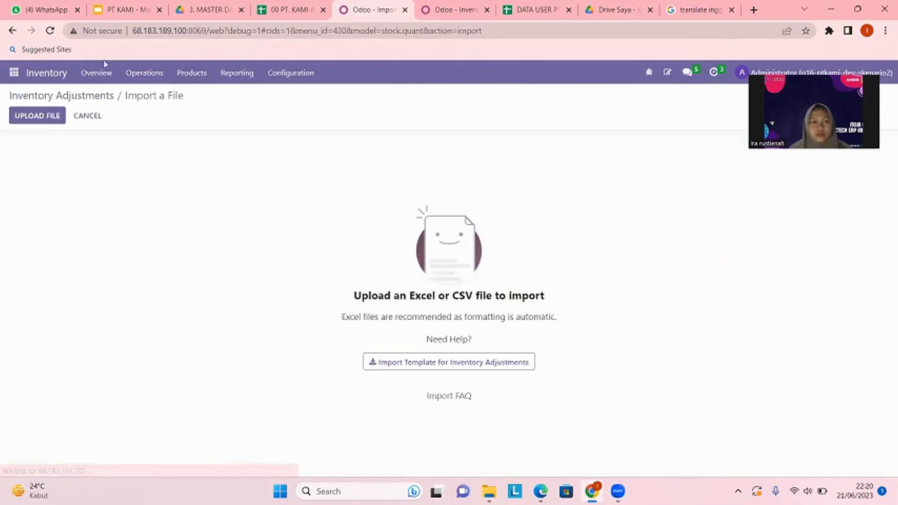
pyautogui.click(47, 117)
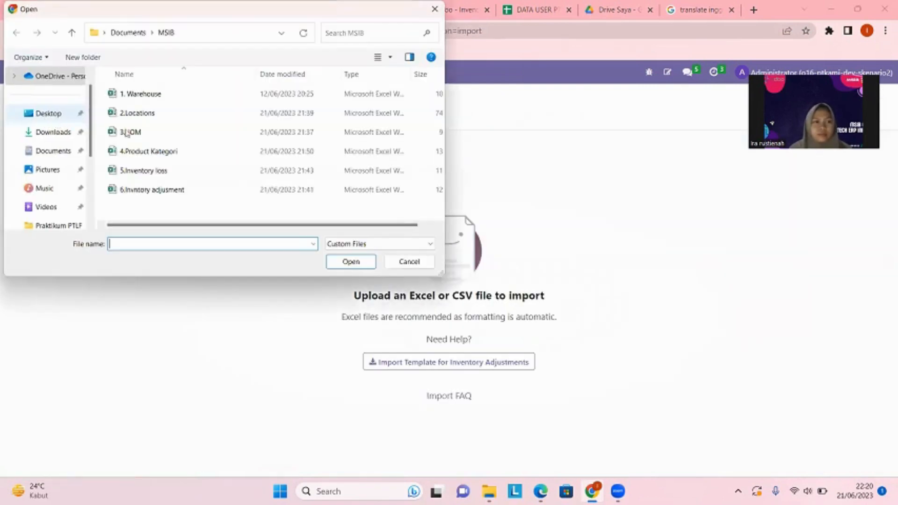
pyautogui.click(194, 190)
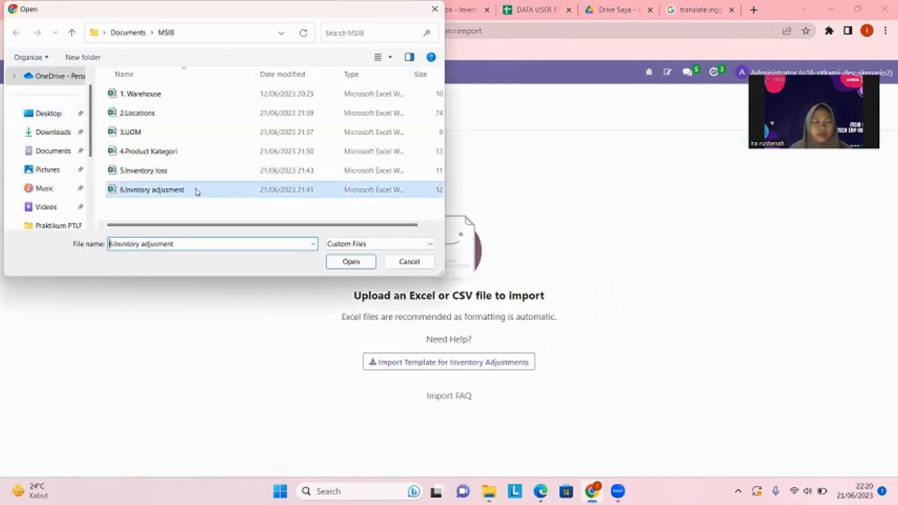
pyautogui.click(358, 266)
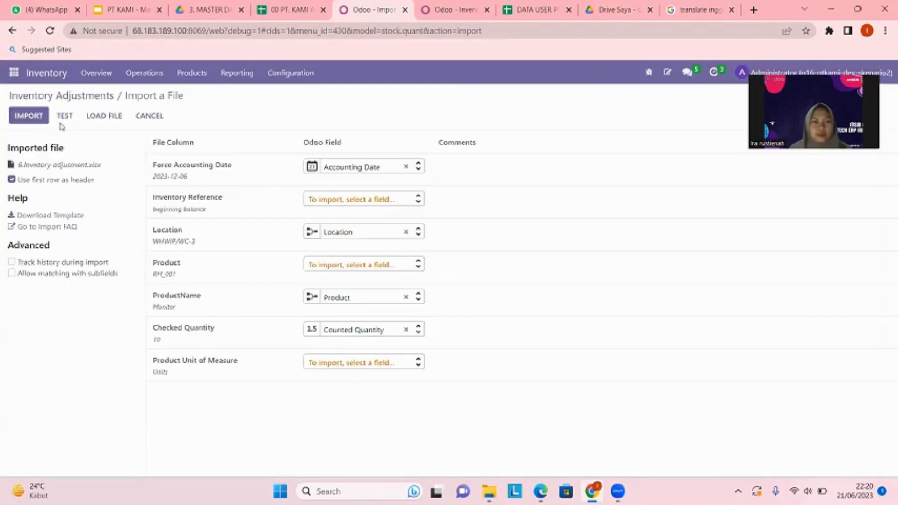
pyautogui.click(60, 116)
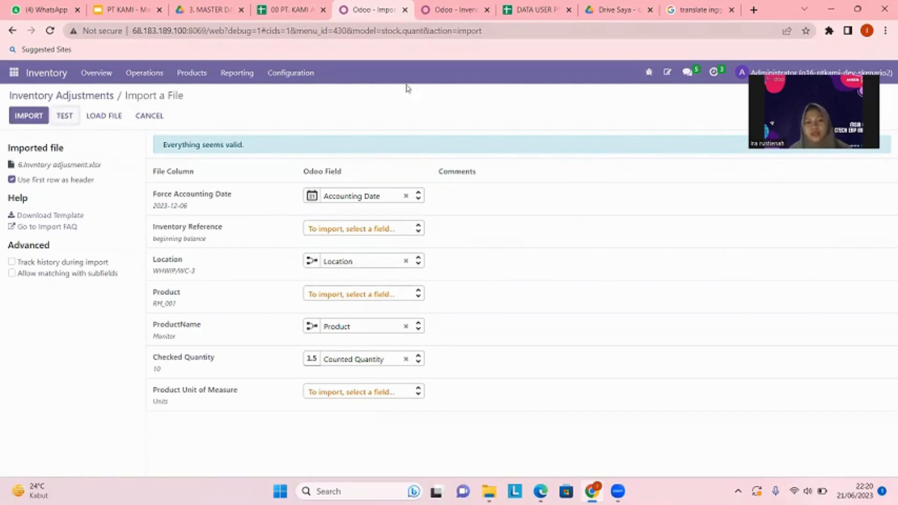
pyautogui.click(146, 117)
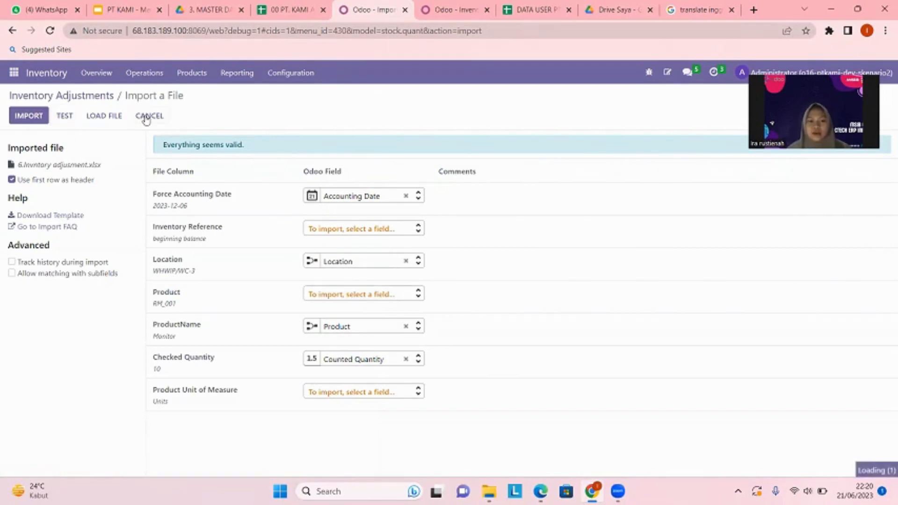
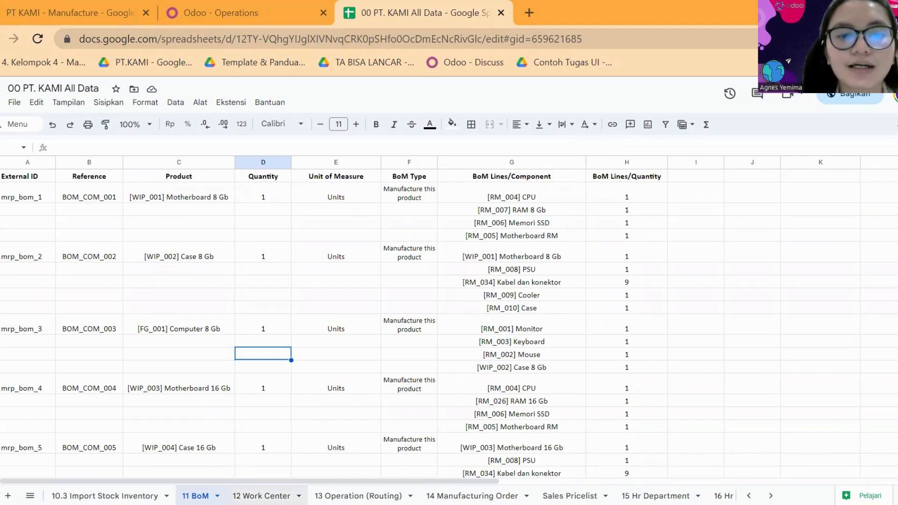
# Look through the 12 Work Center, 13 Operation (Routing) and 14 Manufacturing Order sheets of the PT. KAMI data spreadsheet.
pyautogui.click(262, 496)
pyautogui.click(359, 496)
pyautogui.click(473, 496)
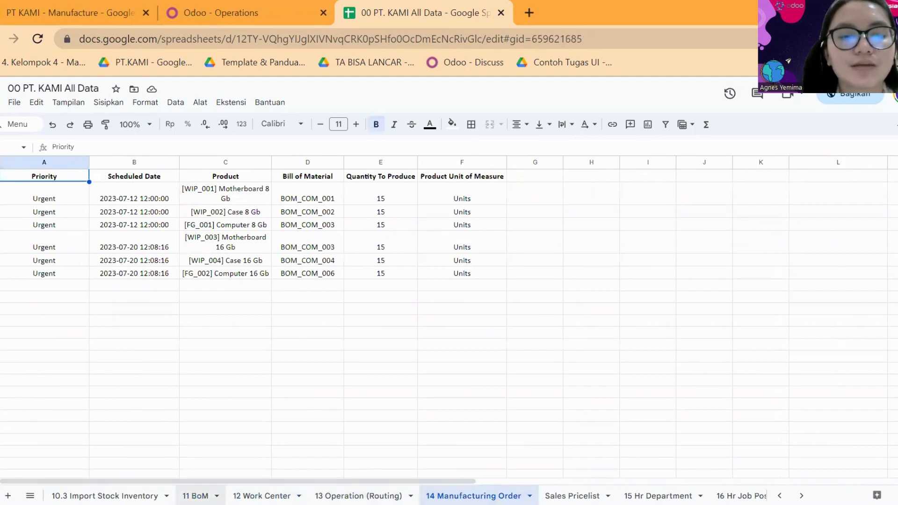
pyautogui.click(195, 496)
pyautogui.click(262, 496)
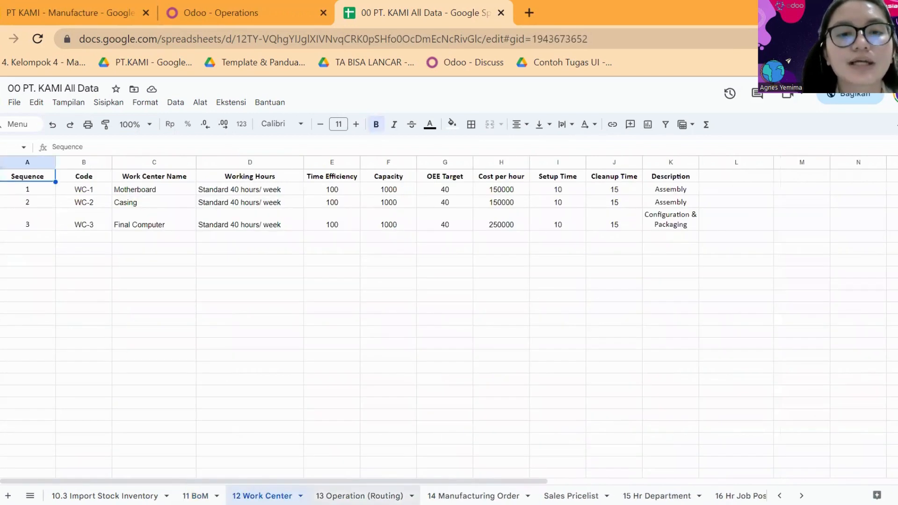
pyautogui.click(359, 496)
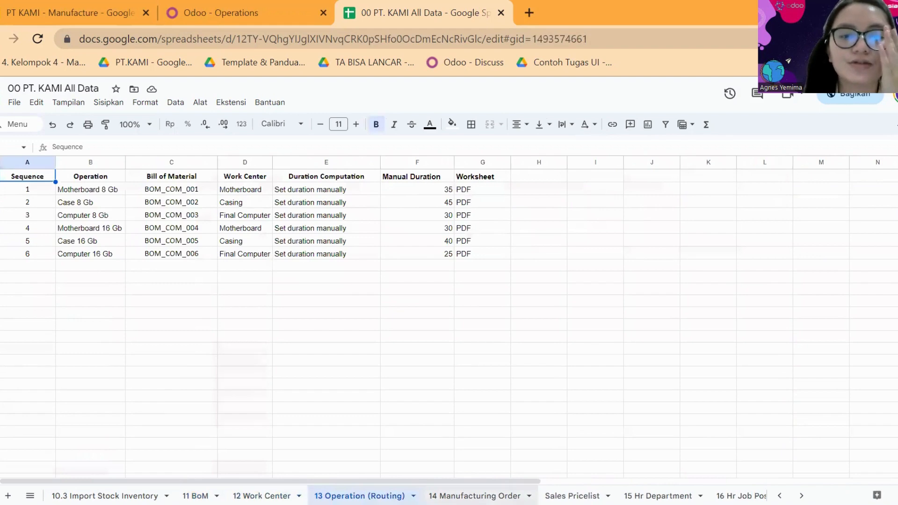
pyautogui.click(474, 495)
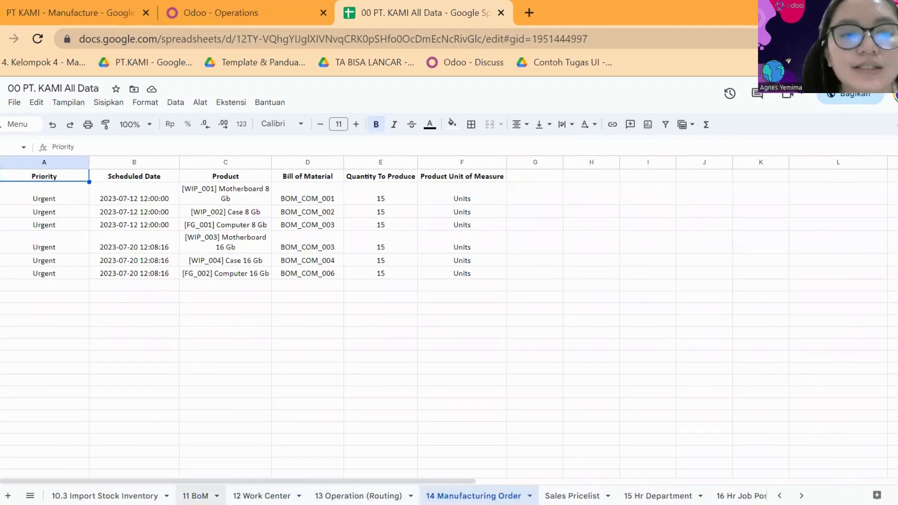
# Review the products listed in the 11 BoM sheet, from Motherboard 8 Gb to Computer 16 Gb.
pyautogui.click(195, 496)
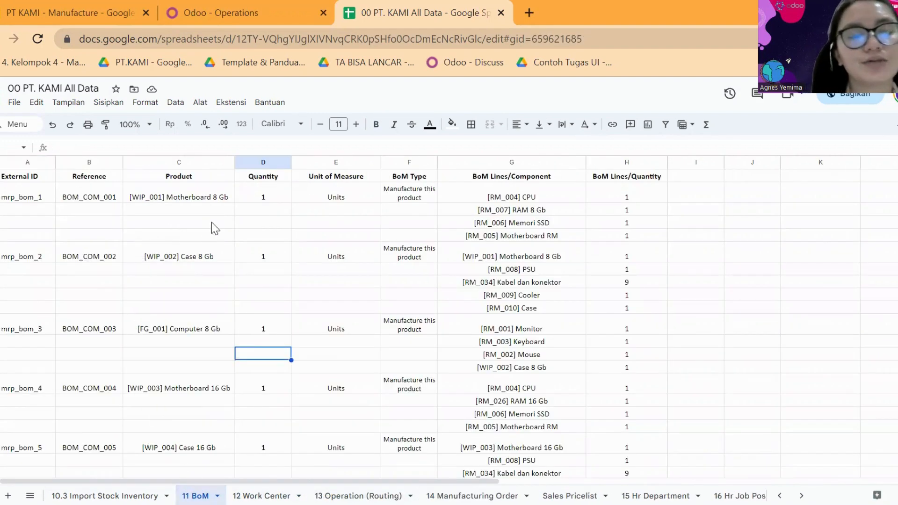
pyautogui.click(201, 328)
pyautogui.scroll(-2, 199, 445)
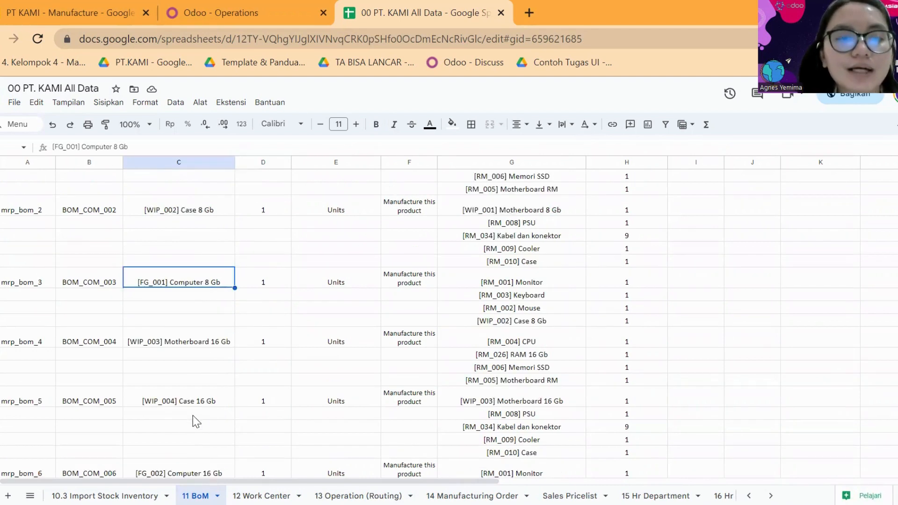
pyautogui.click(197, 416)
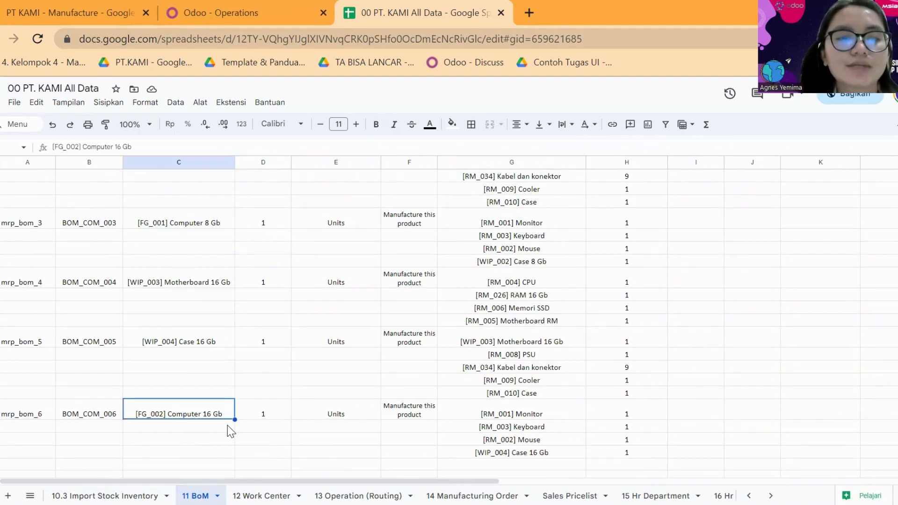
pyautogui.scroll(4, 179, 281)
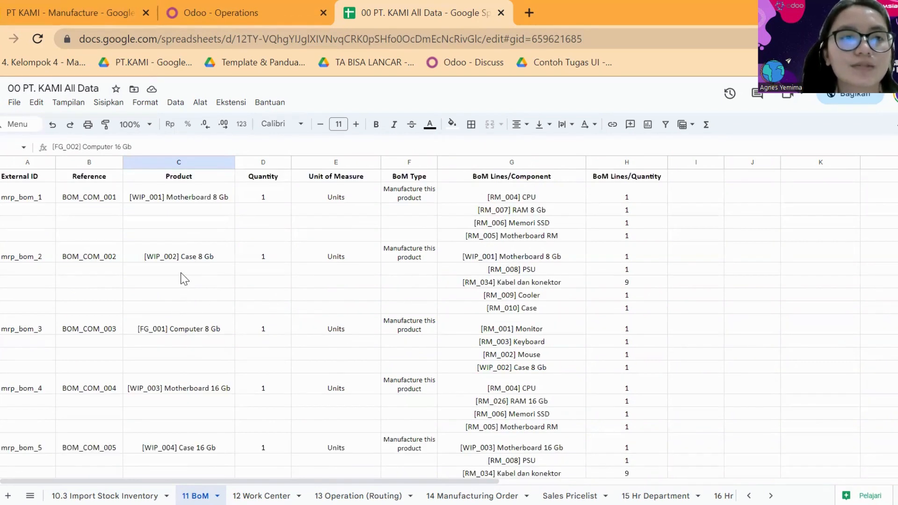
pyautogui.click(208, 199)
pyautogui.click(209, 262)
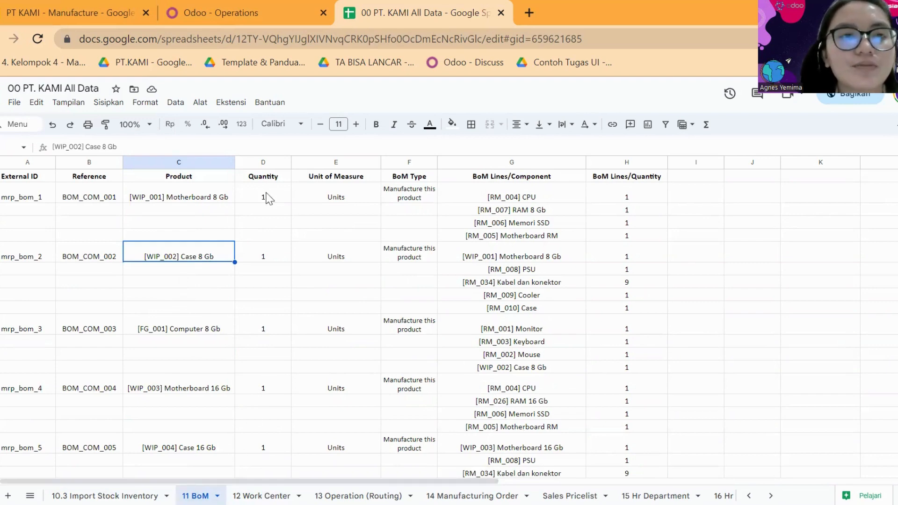
# Switch to Odoo and open the Bills of Materials list of the Manufacturing module.
pyautogui.click(236, 12)
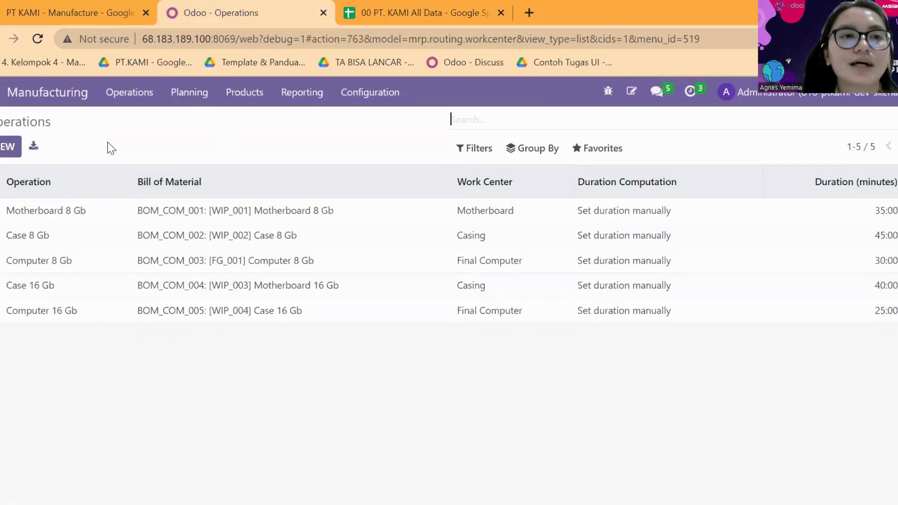
pyautogui.click(4, 92)
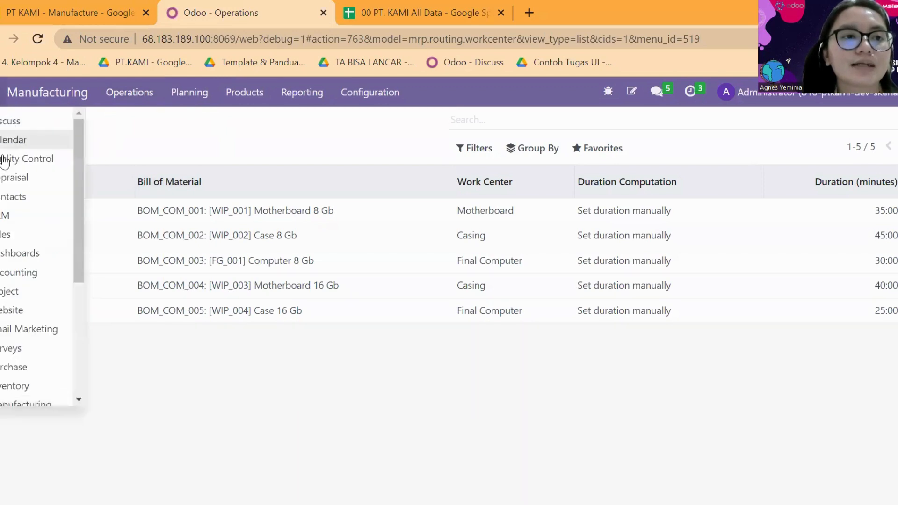
pyautogui.scroll(-3, 54, 337)
pyautogui.click(26, 260)
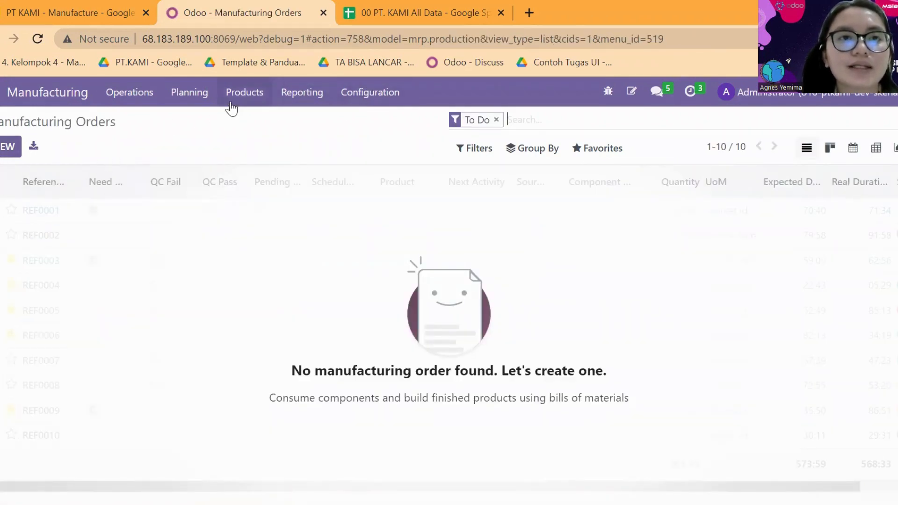
pyautogui.click(242, 96)
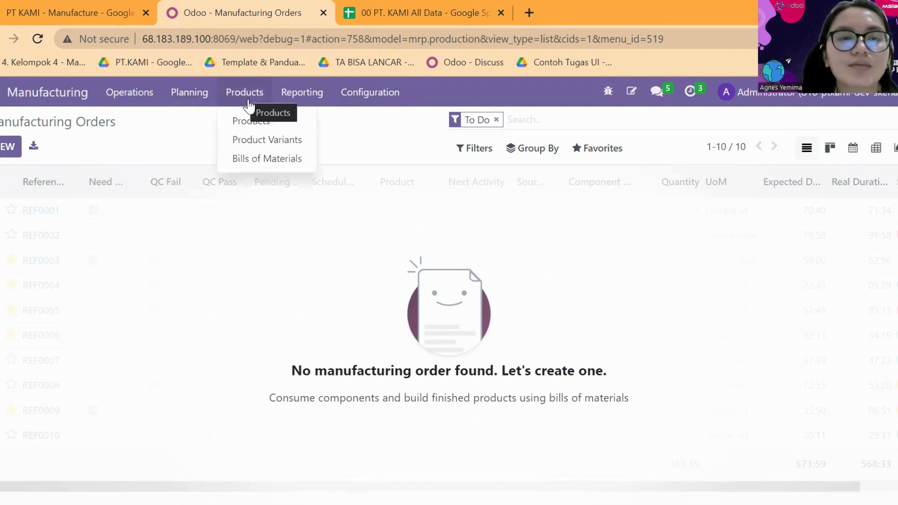
pyautogui.click(270, 160)
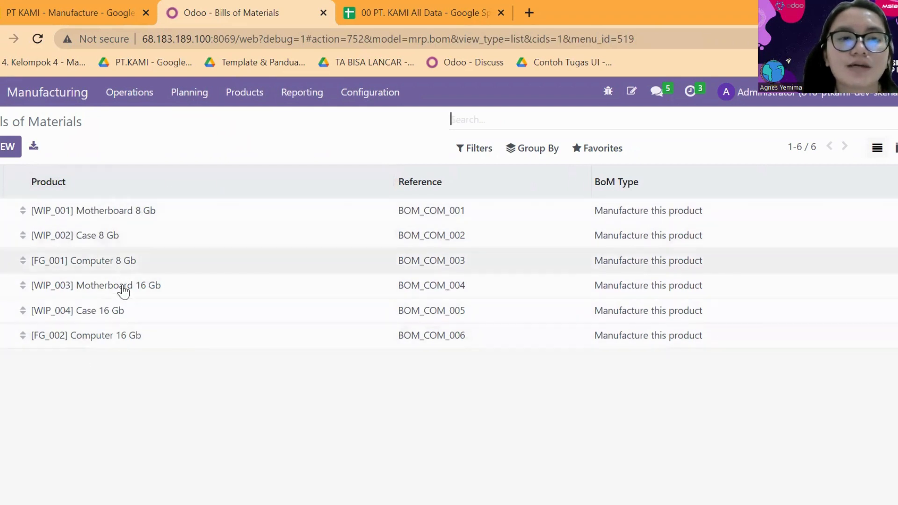
# Start a record import for the bills of materials, and try to load the file 00 PT. KAMI All Data - 11 BoM.
pyautogui.click(594, 157)
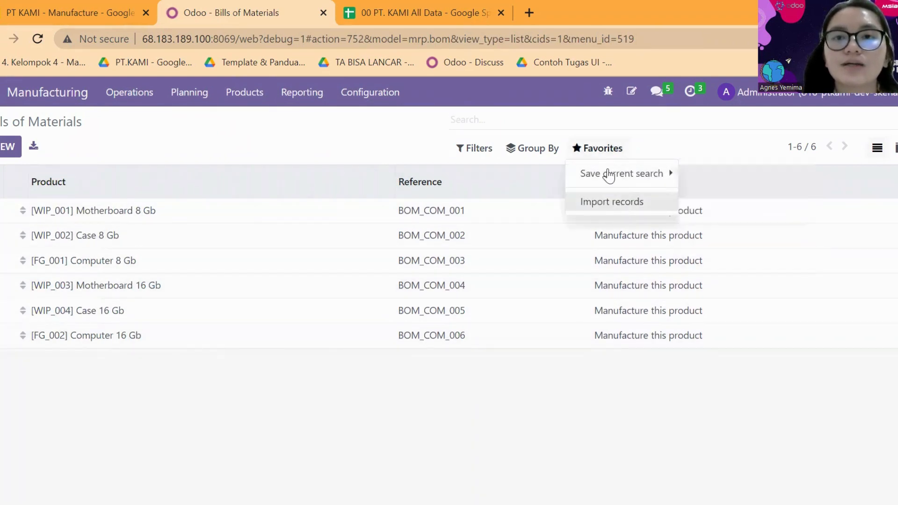
pyautogui.click(601, 205)
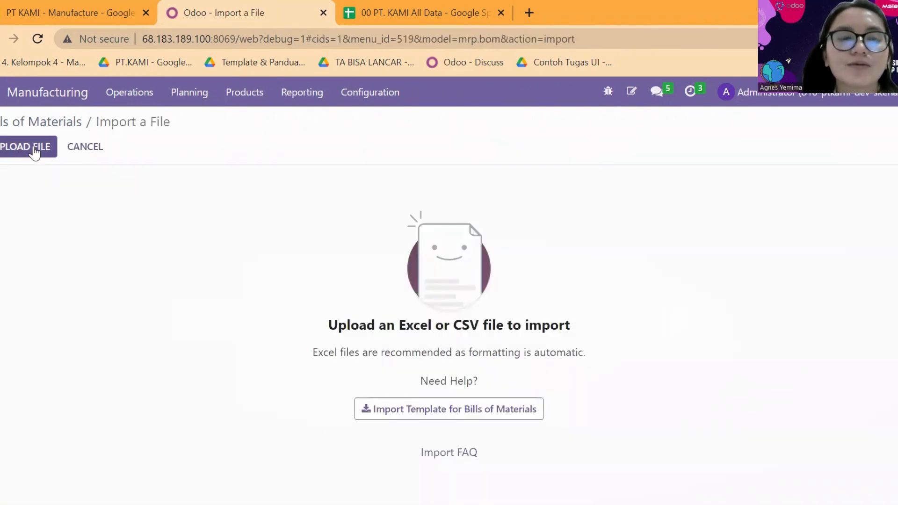
pyautogui.click(33, 150)
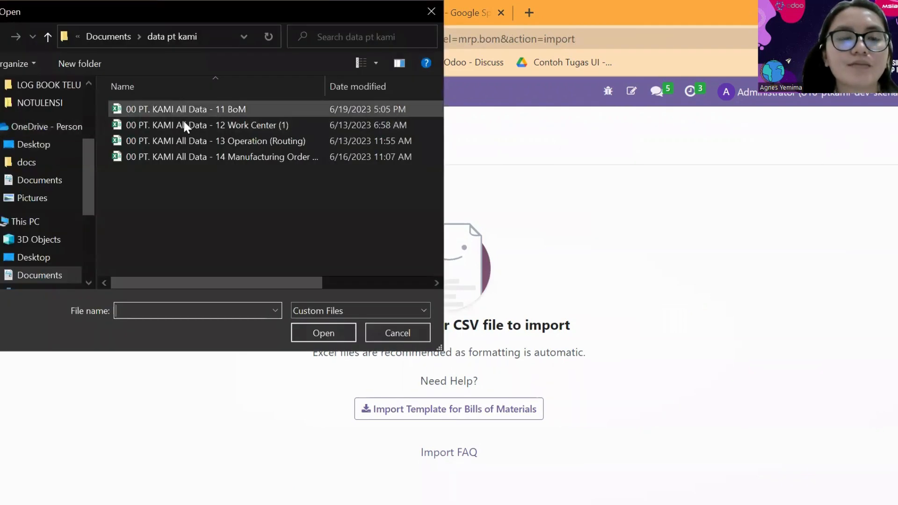
pyautogui.click(222, 110)
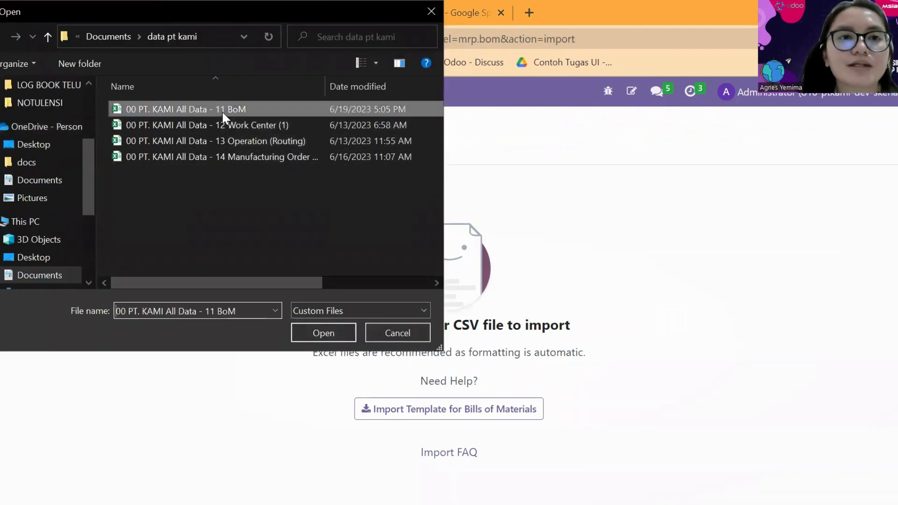
pyautogui.click(316, 331)
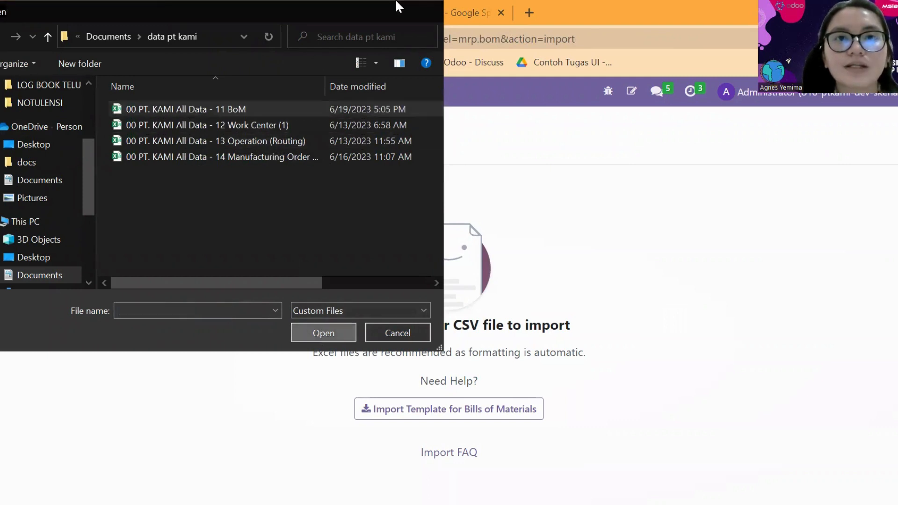
# Check the External ID column of the 11 BoM sheet in the spreadsheet, and return to the Odoo import page.
pyautogui.click(408, 6)
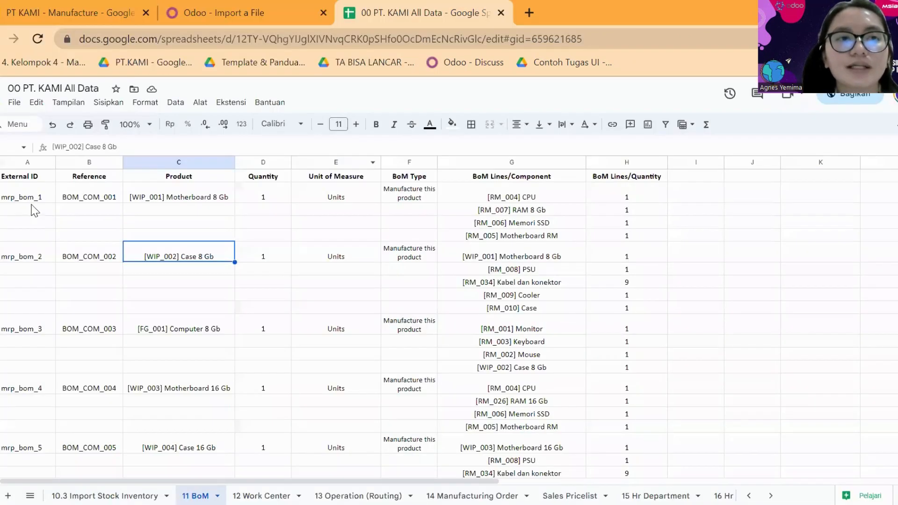
pyautogui.click(28, 209)
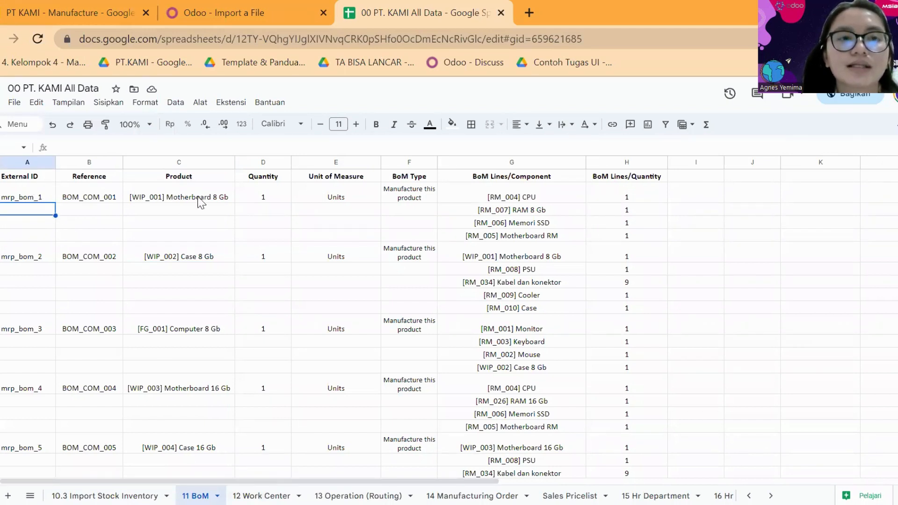
pyautogui.click(220, 10)
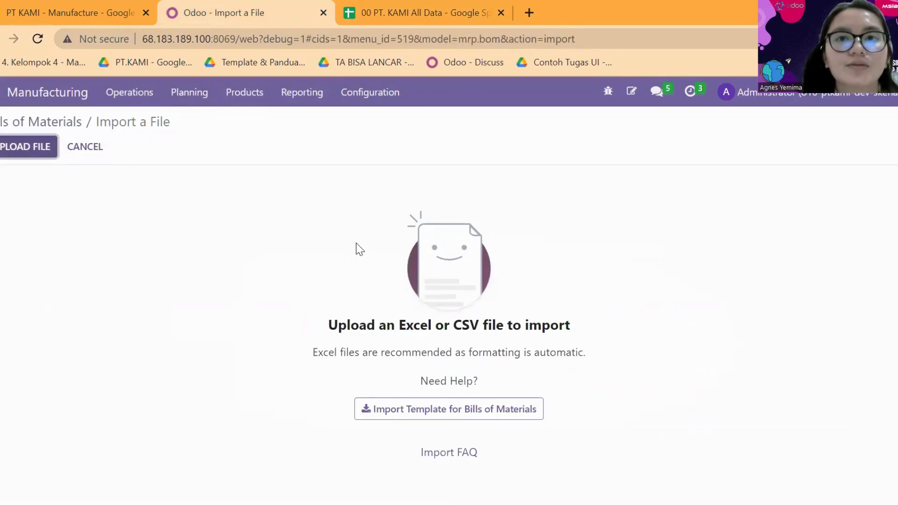
# Test a bills of materials import with the file 00 PT. KAMI All Data - 11 BoM, and leave without importing.
pyautogui.click(39, 153)
pyautogui.click(198, 109)
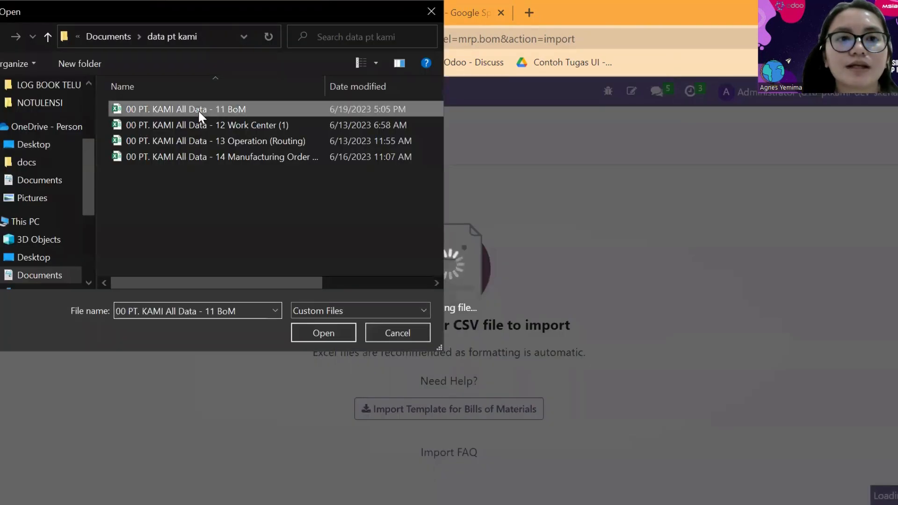
pyautogui.click(312, 331)
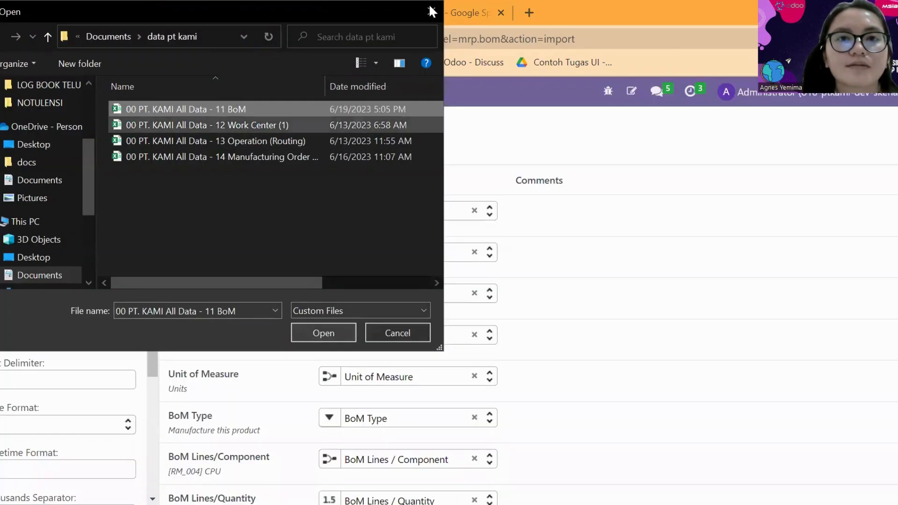
pyautogui.scroll(-1, 353, 257)
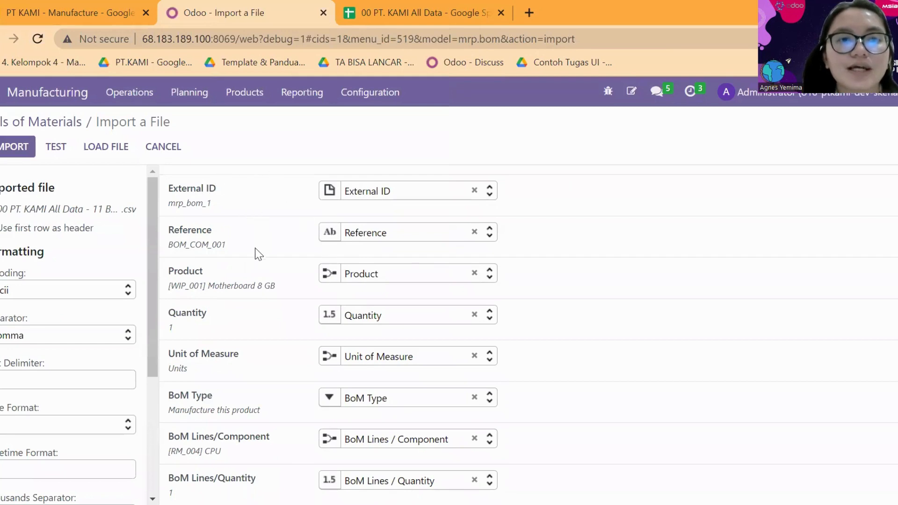
pyautogui.click(61, 151)
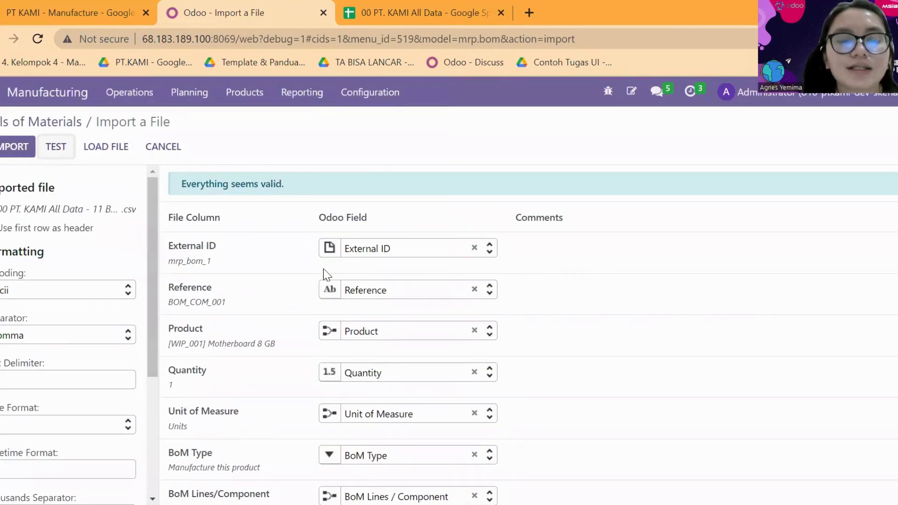
pyautogui.scroll(-1, 322, 341)
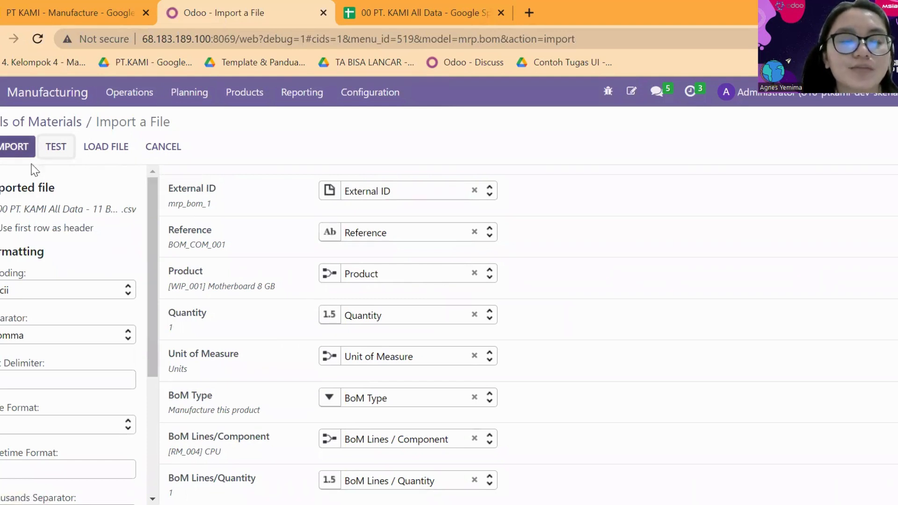
pyautogui.click(157, 157)
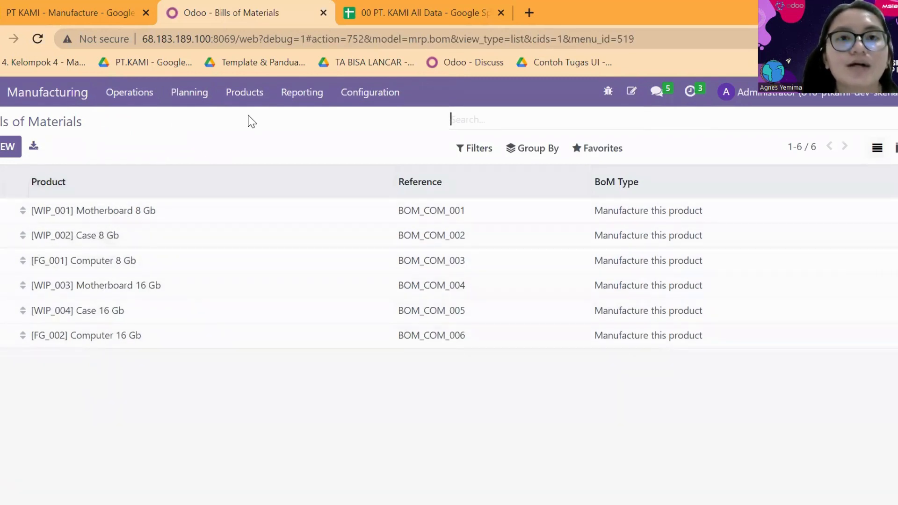
# Review the work center names Motherboard, Casing and Final Computer in the spreadsheet's 12 Work Center sheet.
pyautogui.click(383, 11)
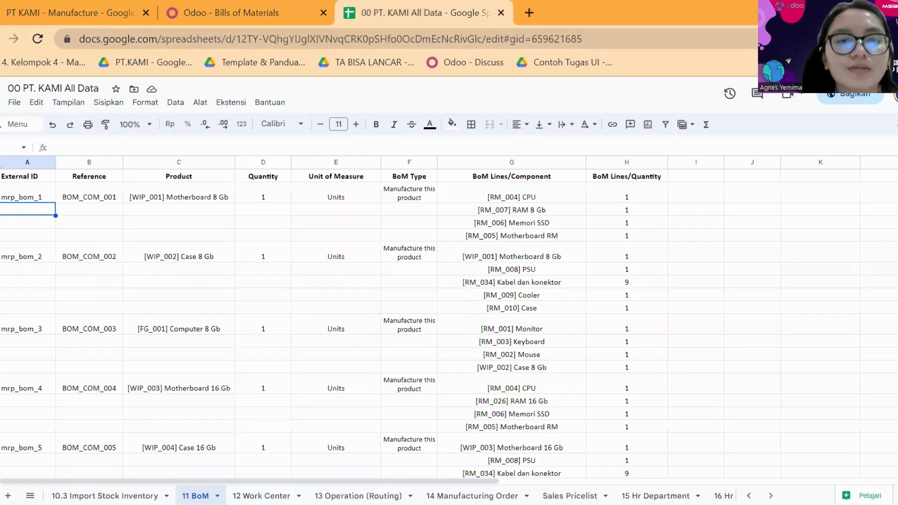
pyautogui.click(261, 496)
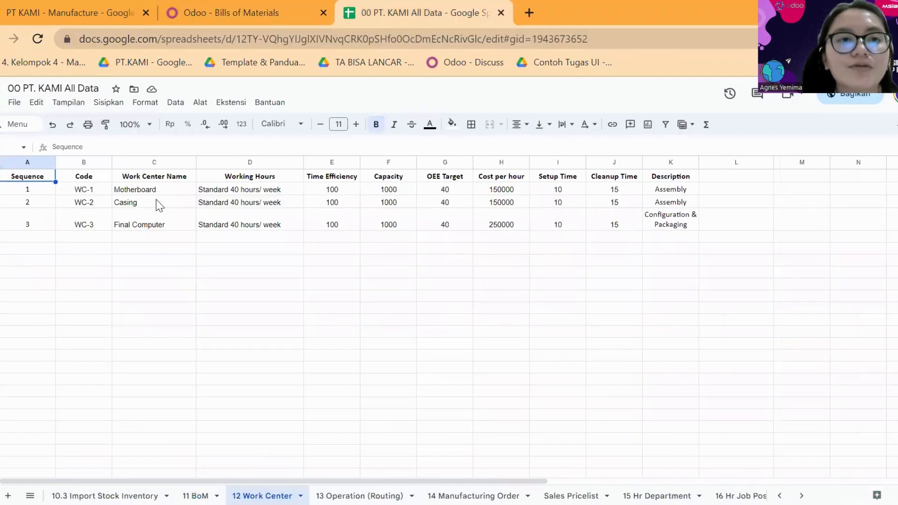
pyautogui.click(169, 189)
pyautogui.click(174, 204)
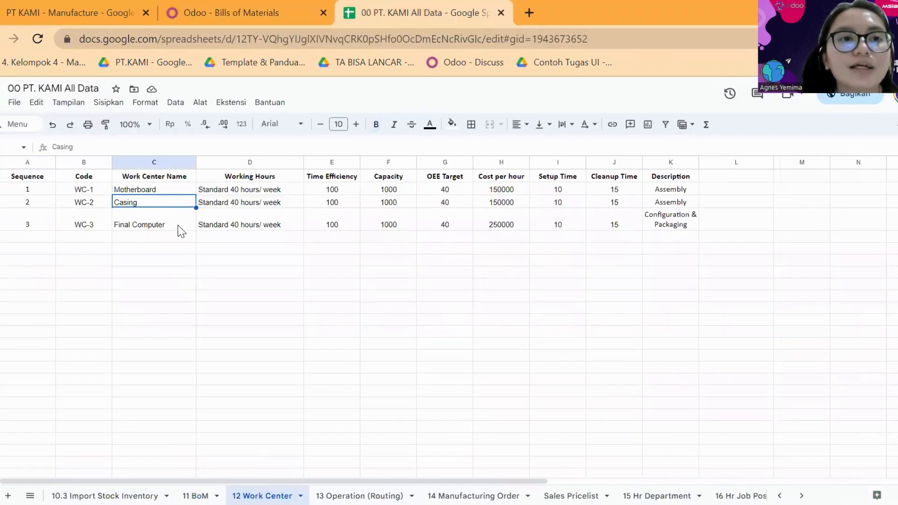
pyautogui.click(173, 189)
pyautogui.click(174, 204)
pyautogui.click(175, 224)
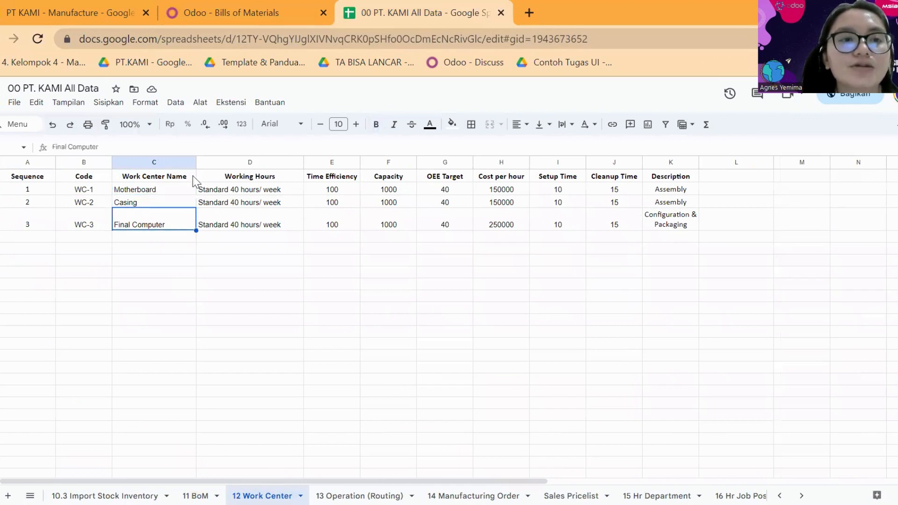
# Switch back to Odoo and open the Work Centers list of the Manufacturing module.
pyautogui.click(252, 6)
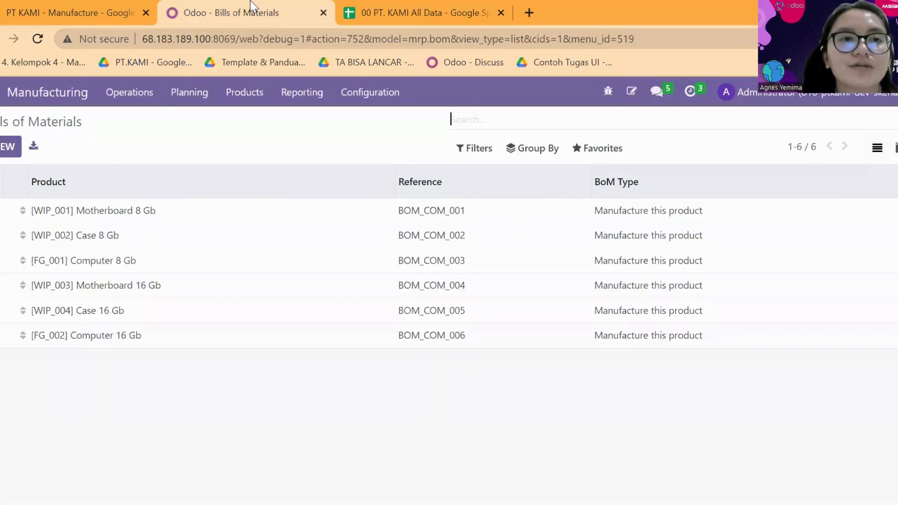
pyautogui.click(367, 97)
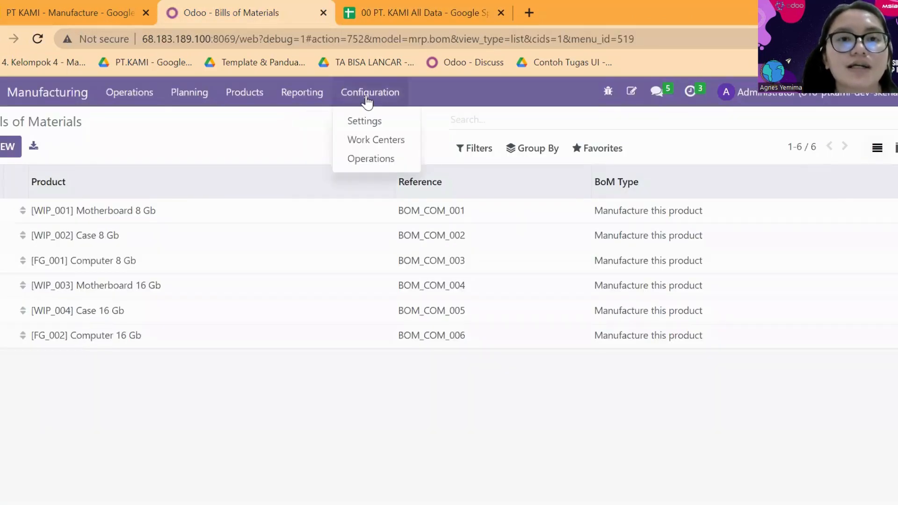
pyautogui.click(380, 140)
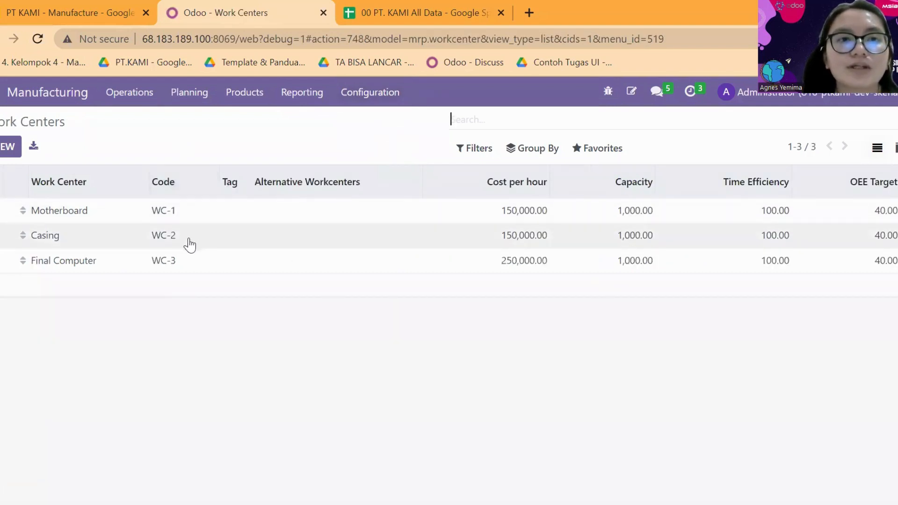
# Start a work center import with the file 00 PT. KAMI All Data - 12 Work Center (1).
pyautogui.click(580, 153)
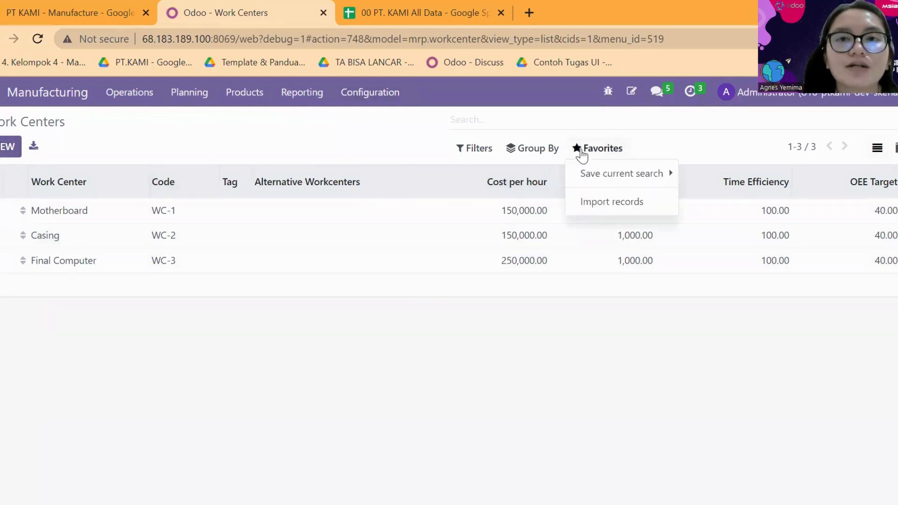
pyautogui.click(601, 204)
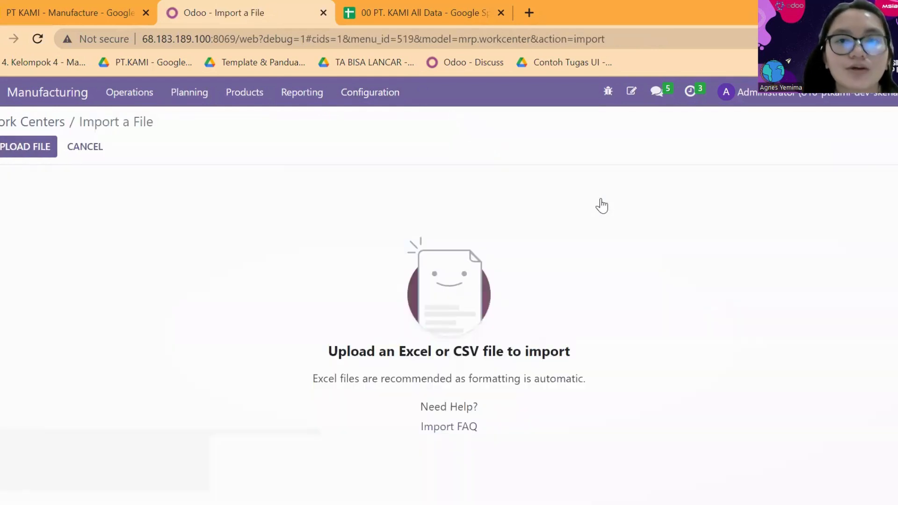
pyautogui.click(40, 152)
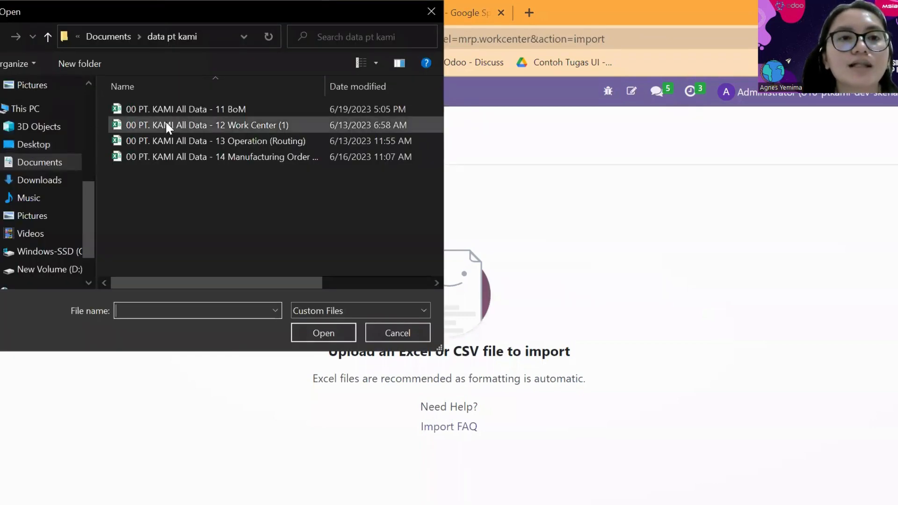
pyautogui.click(181, 125)
pyautogui.click(314, 328)
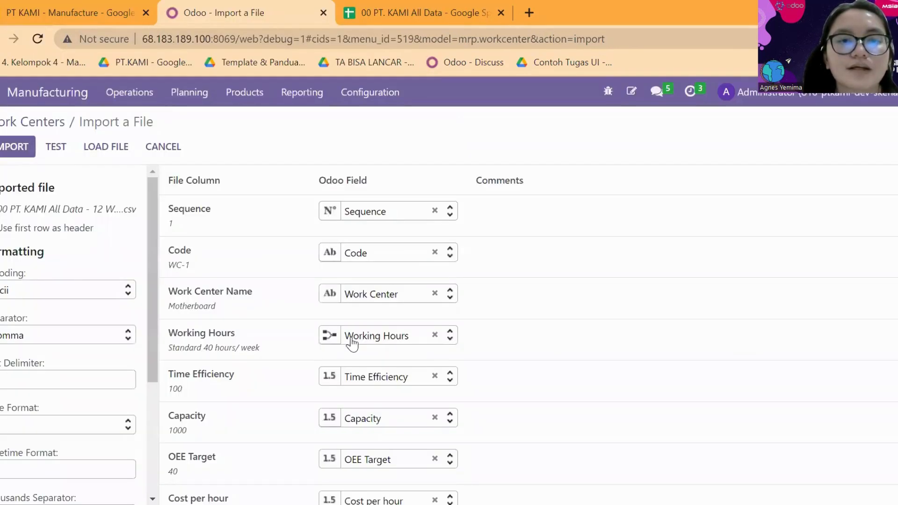
# Clear the field mapping of the Working Hours column, test the work center import, and leave without importing.
pyautogui.click(435, 335)
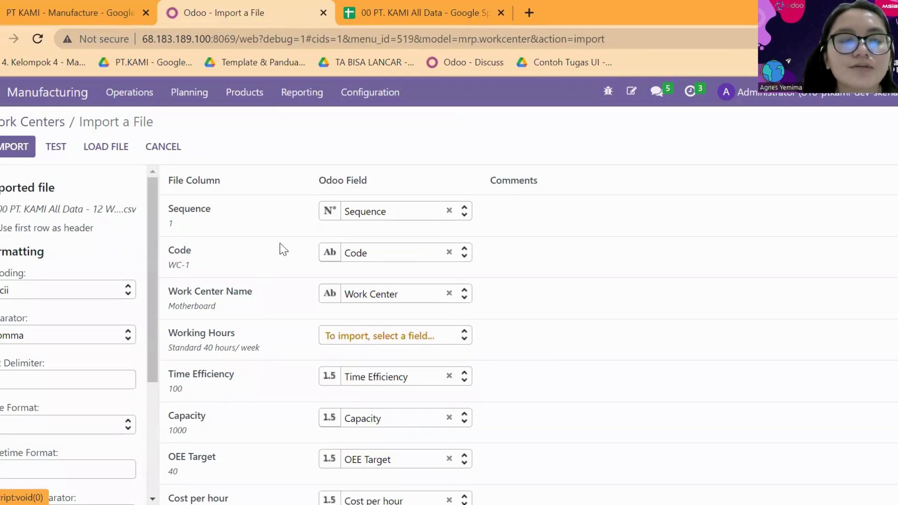
pyautogui.scroll(-3, 254, 238)
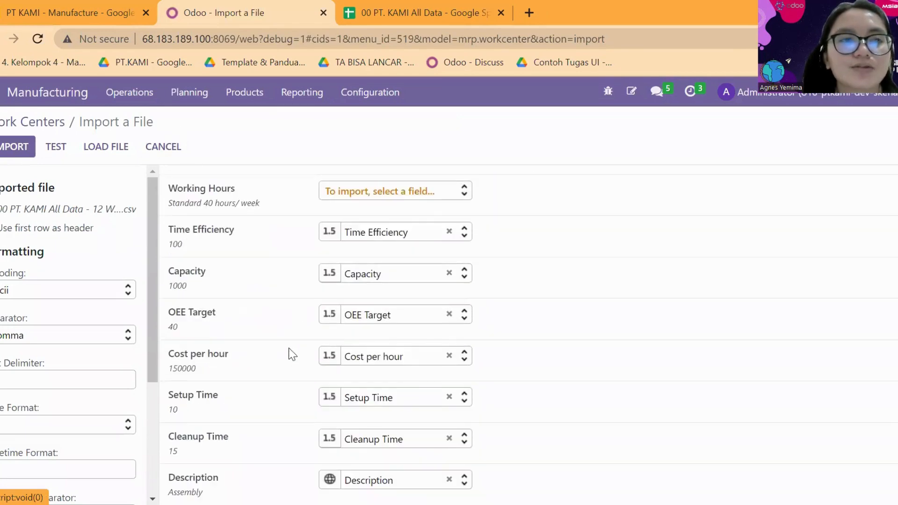
pyautogui.scroll(3, 290, 353)
pyautogui.click(64, 149)
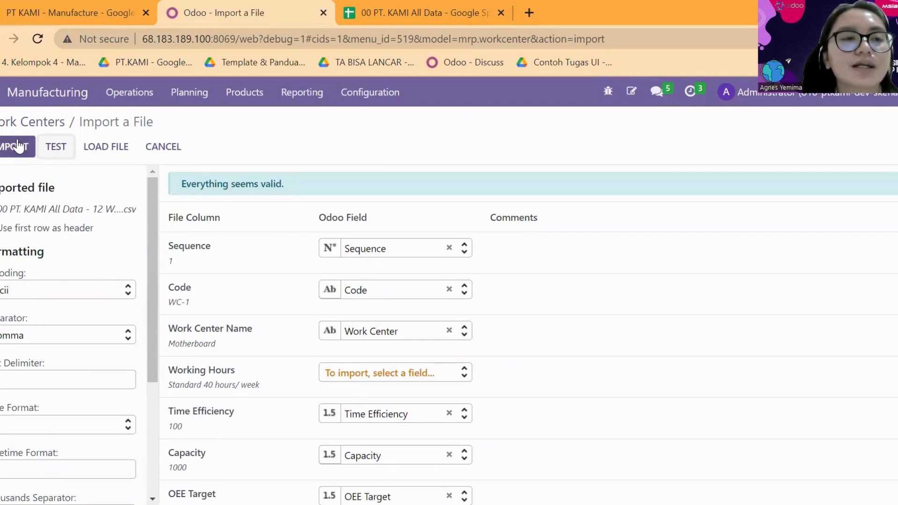
pyautogui.click(170, 148)
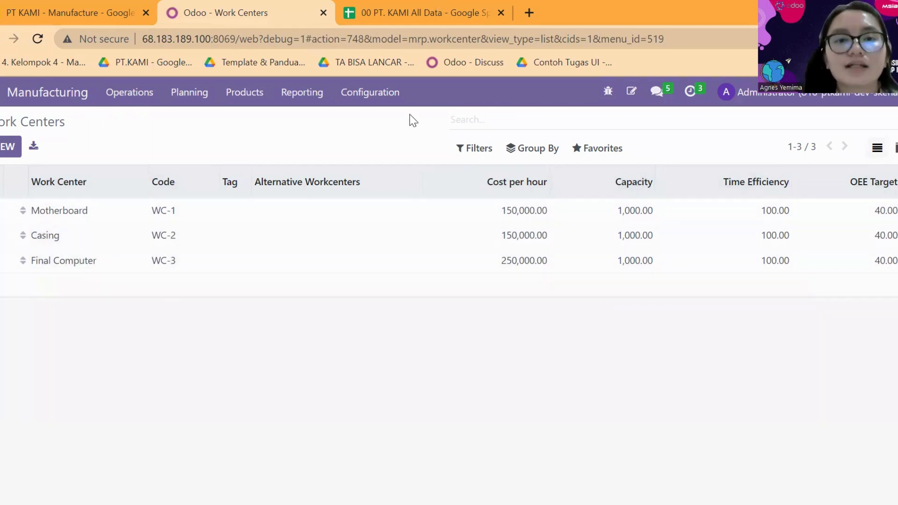
# Switch to the 00 PT. KAMI All Data spreadsheet and view the 12 Work Center and 13 Operation (Routing) sheets.
pyautogui.hotkey('ctrl', 'Tab')
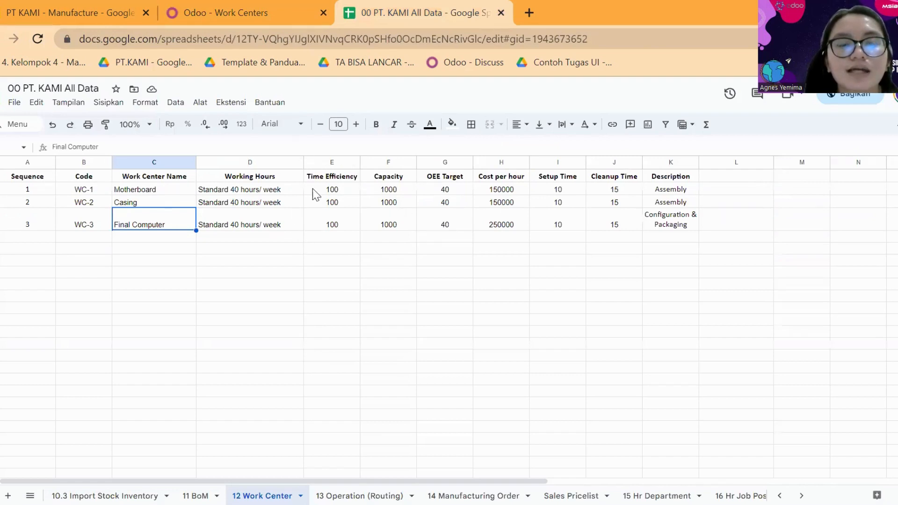
pyautogui.click(228, 1)
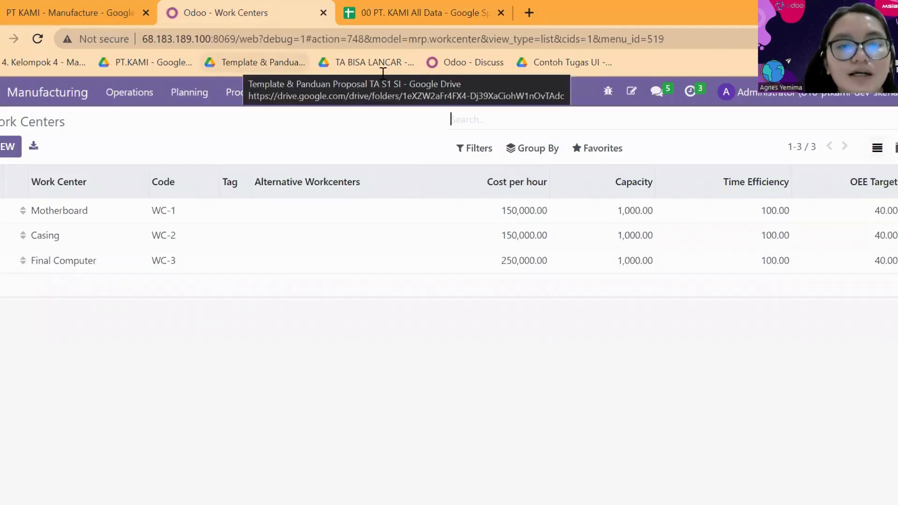
pyautogui.hotkey('ctrl', 'Tab')
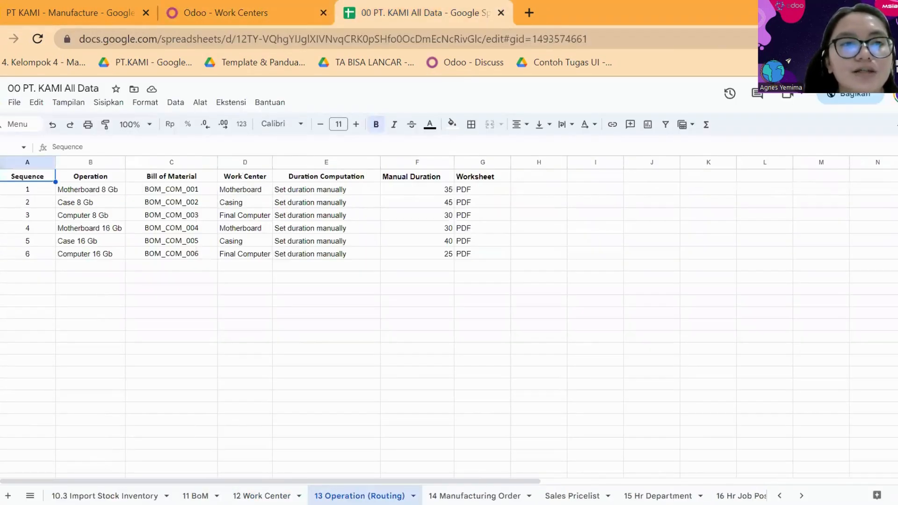
# Switch back to Odoo and open the Operations list of the Manufacturing module.
pyautogui.click(216, 11)
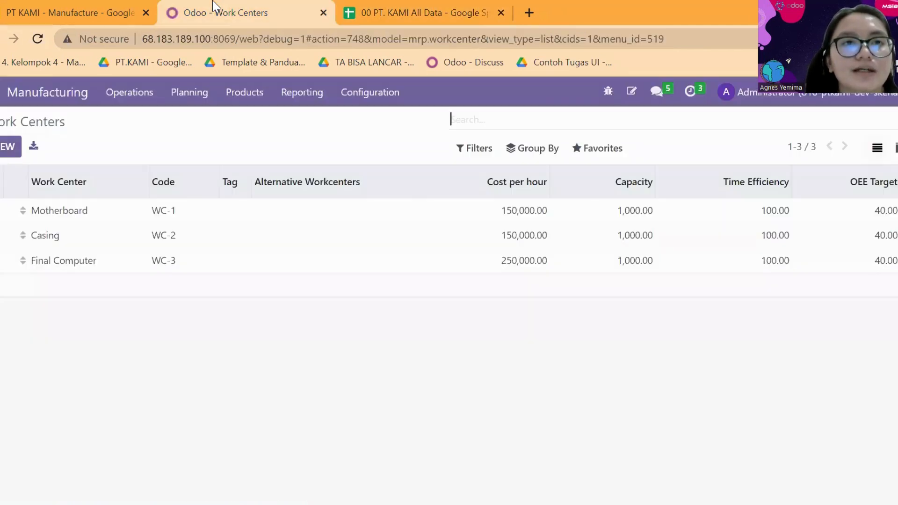
pyautogui.click(364, 98)
pyautogui.click(380, 159)
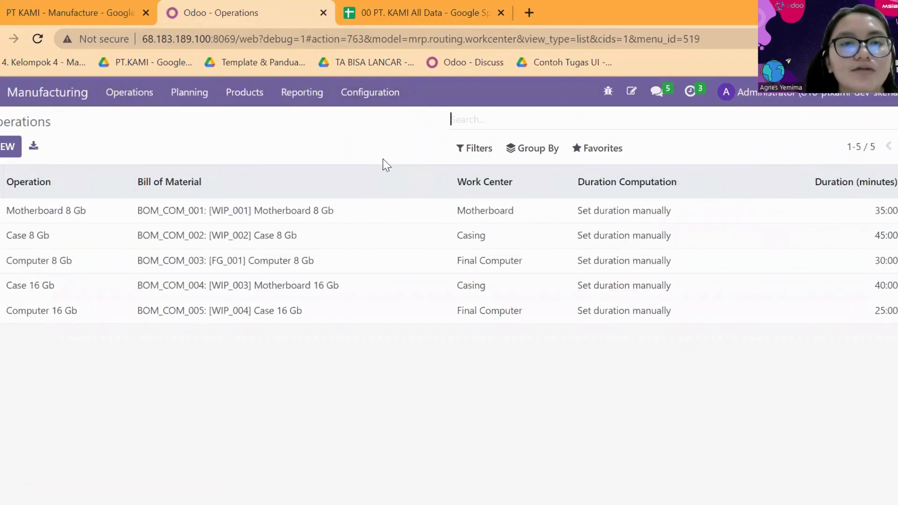
# Start an operations import with the file 00 PT. KAMI All Data - 13 Operation (Routing).
pyautogui.click(579, 153)
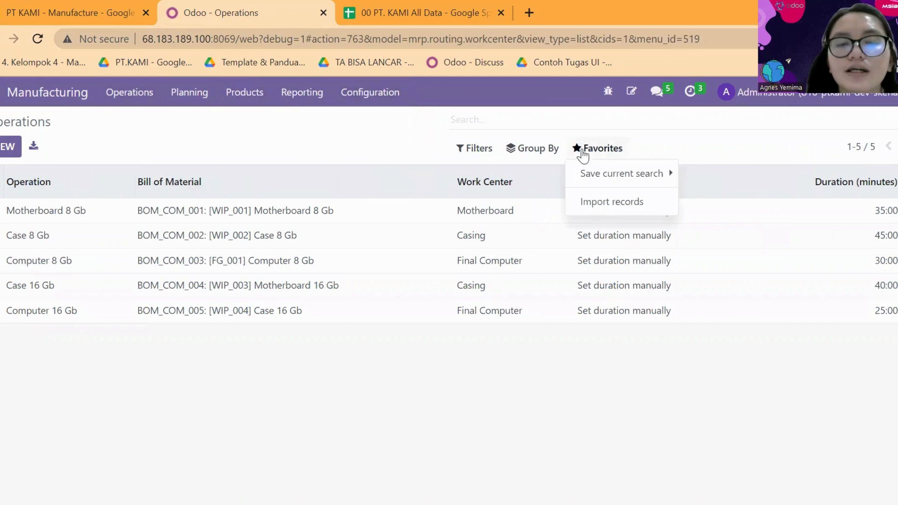
pyautogui.click(614, 210)
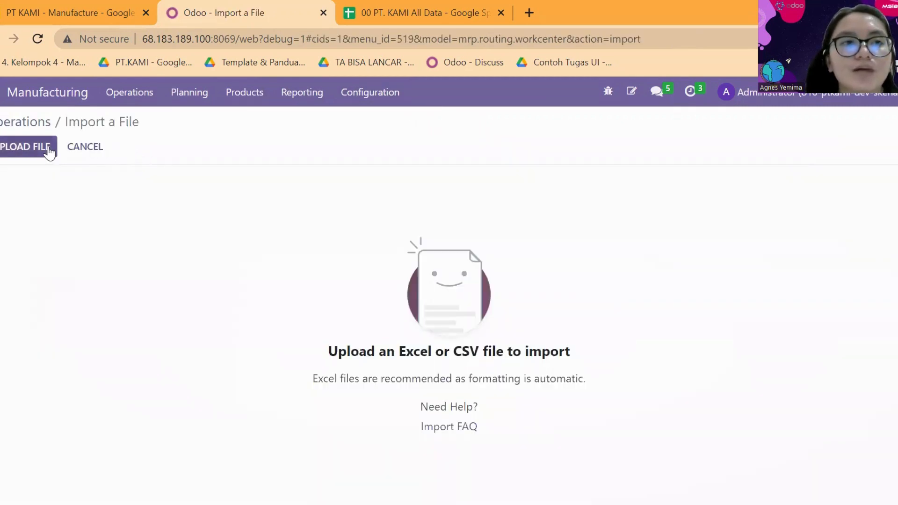
pyautogui.click(49, 152)
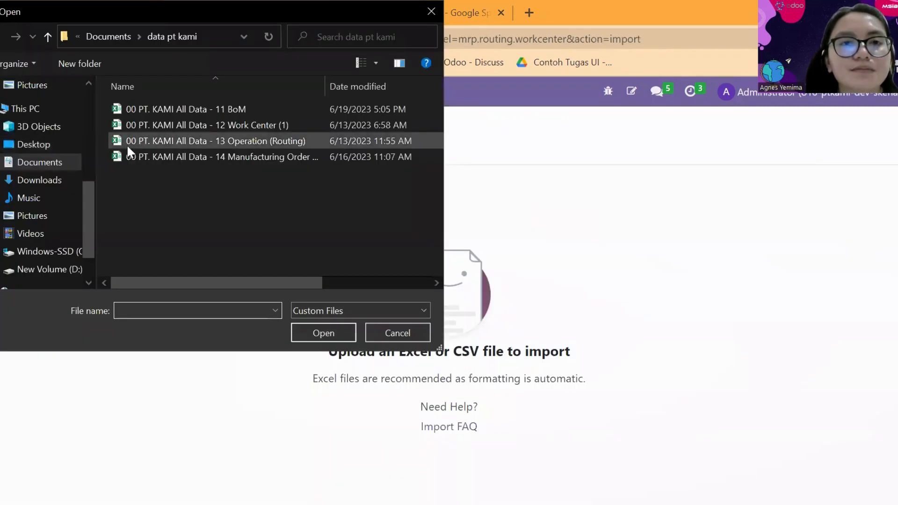
pyautogui.click(229, 140)
pyautogui.click(312, 334)
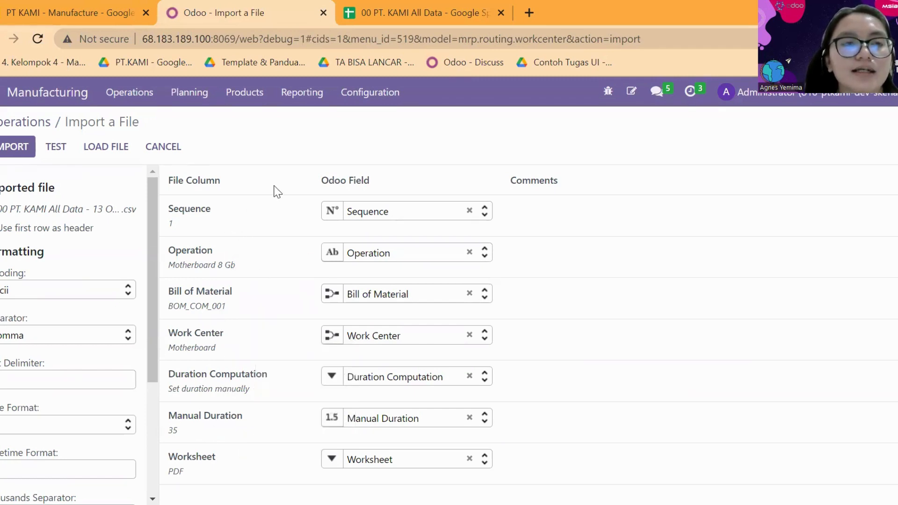
# Test the operations import, check the column mappings, and leave without importing.
pyautogui.click(57, 146)
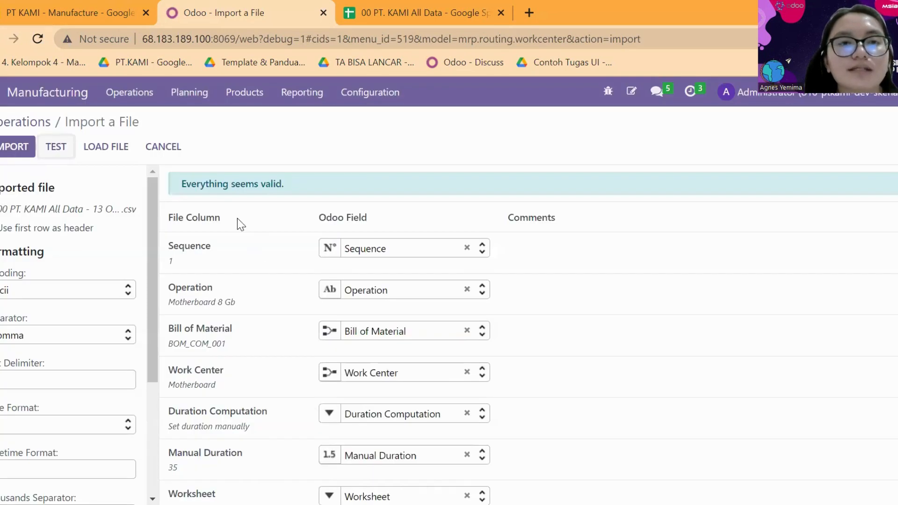
pyautogui.scroll(-1, 237, 218)
pyautogui.scroll(1, 255, 333)
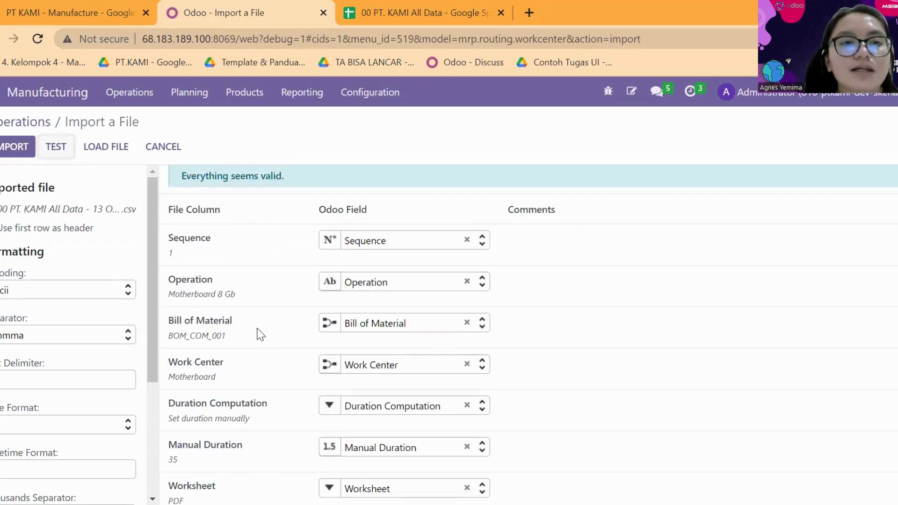
pyautogui.click(14, 147)
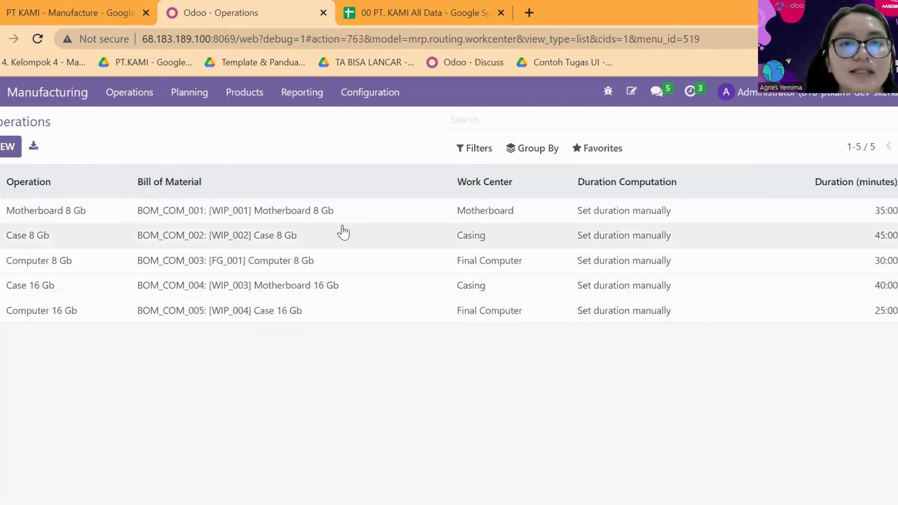
# Open the Motherboard 8 Gb operation, review its details and PDF worksheet, and go back.
pyautogui.click(278, 225)
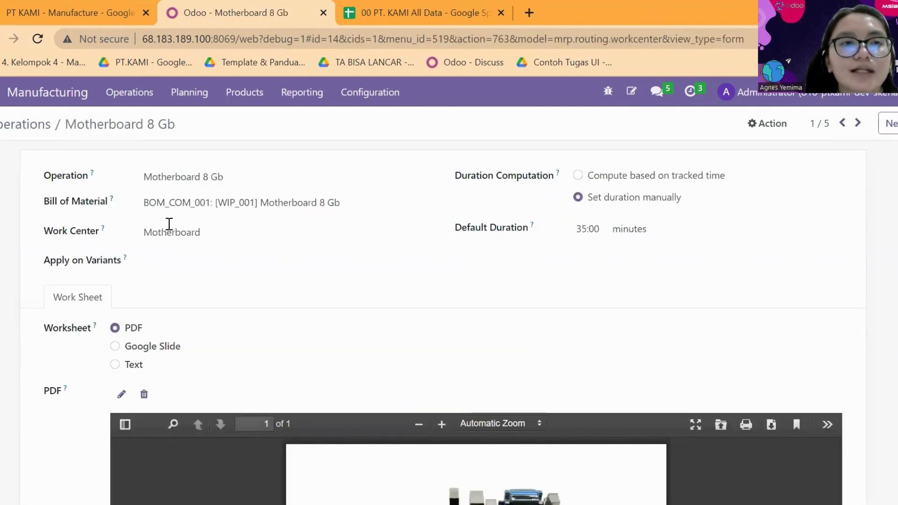
pyautogui.scroll(-5, 424, 305)
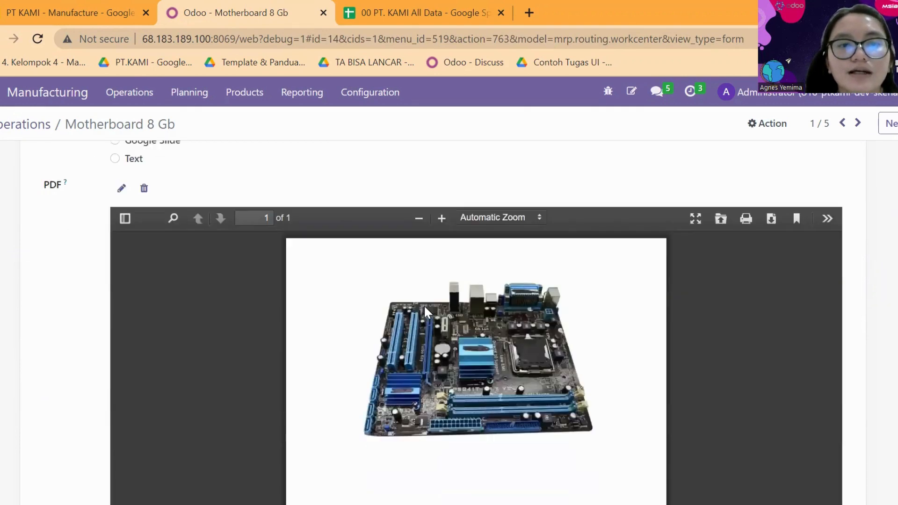
pyautogui.scroll(-2, 407, 282)
pyautogui.scroll(5, 398, 304)
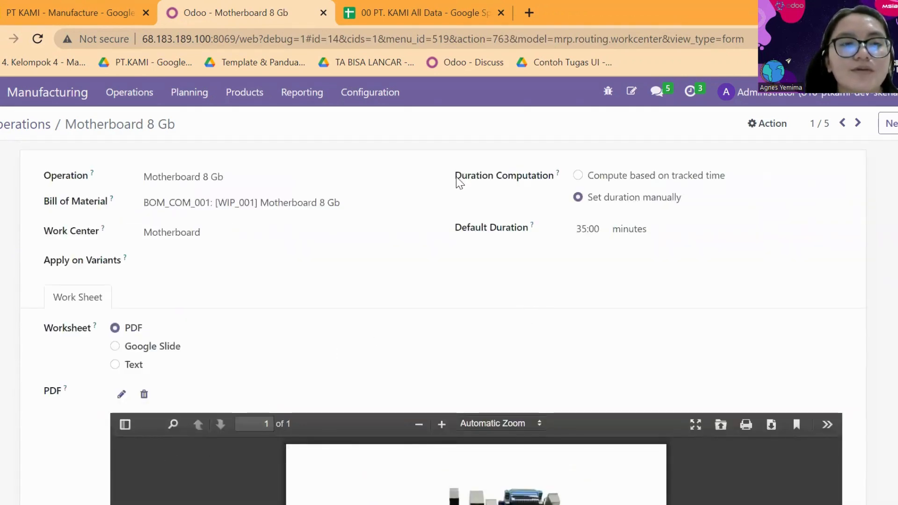
pyautogui.click(1, 39)
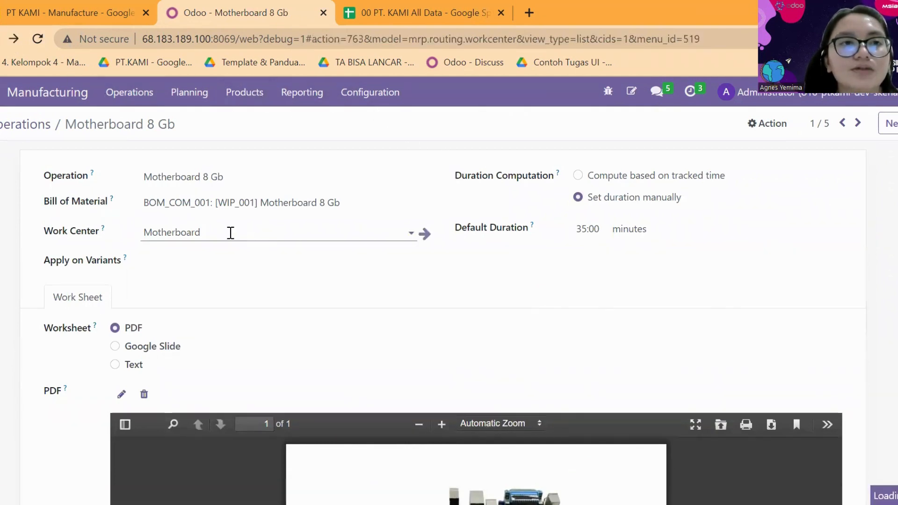
# Open the Bills of Materials list and review the components of BOM_COM_001 for Motherboard 8 Gb.
pyautogui.click(239, 96)
pyautogui.click(261, 161)
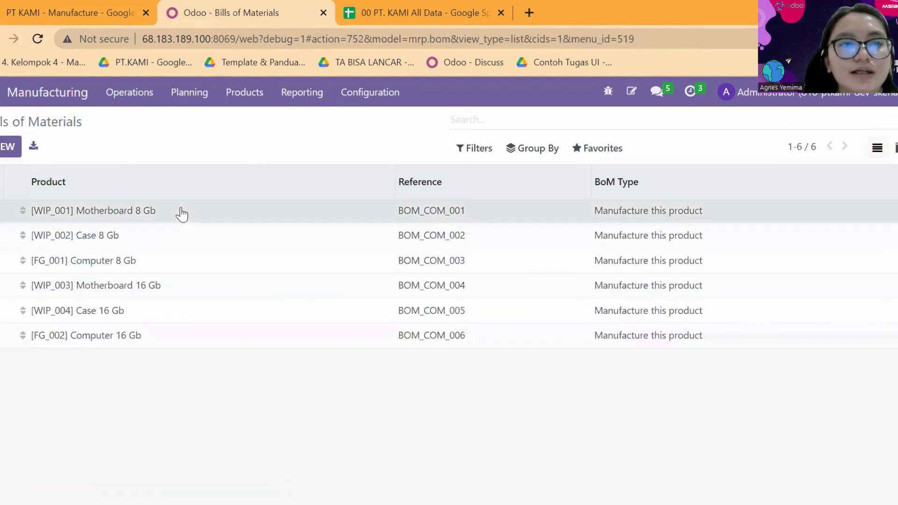
pyautogui.click(182, 214)
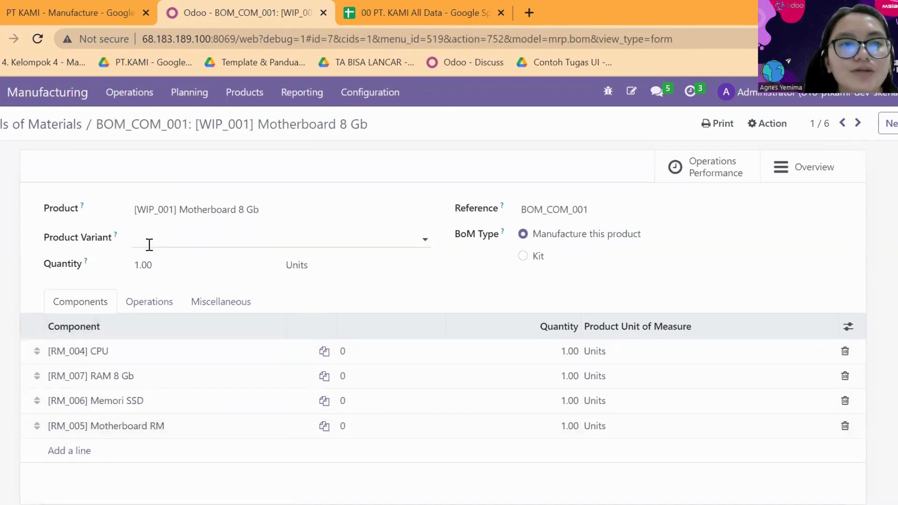
pyautogui.scroll(-2, 160, 374)
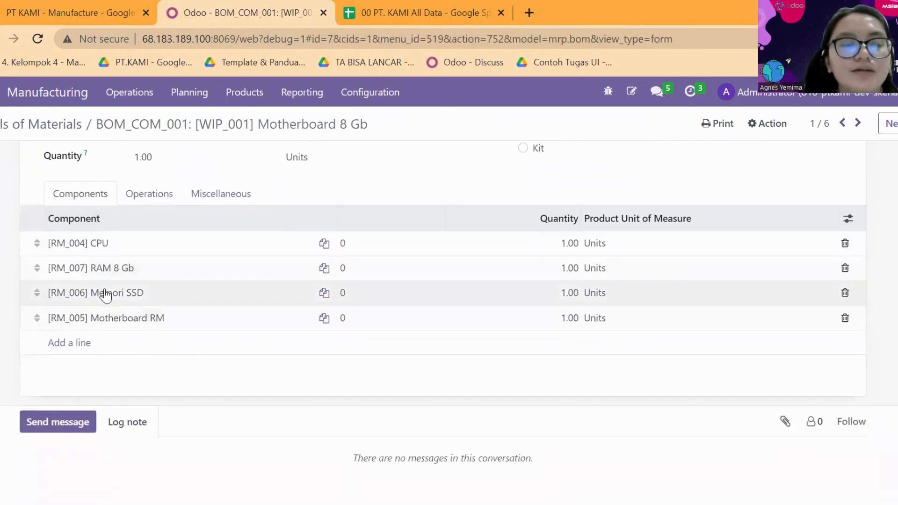
pyautogui.scroll(2, 102, 286)
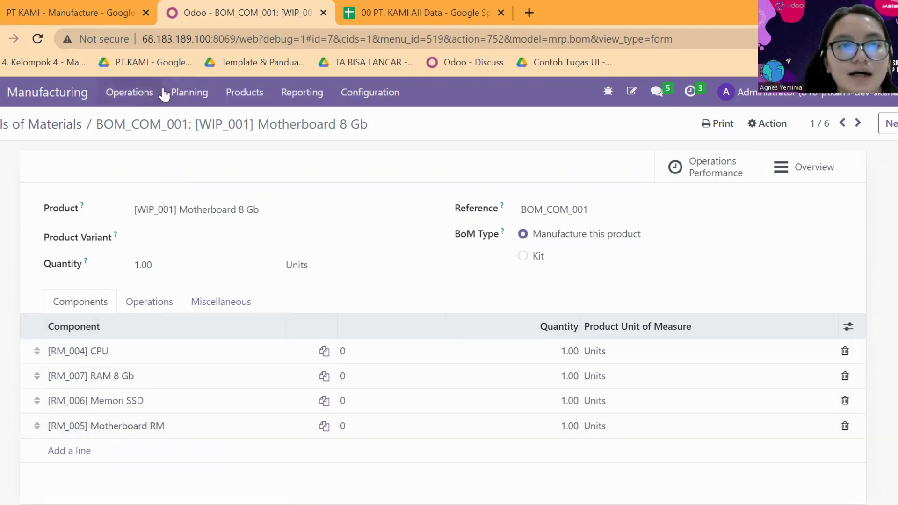
# Open the Motherboard work center from the Work Centers list and review its production and costing information.
pyautogui.click(367, 104)
pyautogui.click(384, 140)
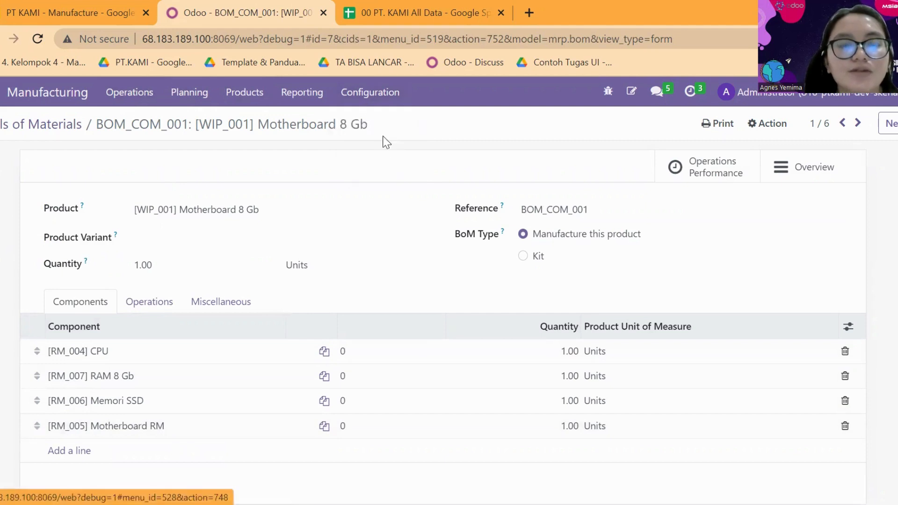
pyautogui.click(188, 213)
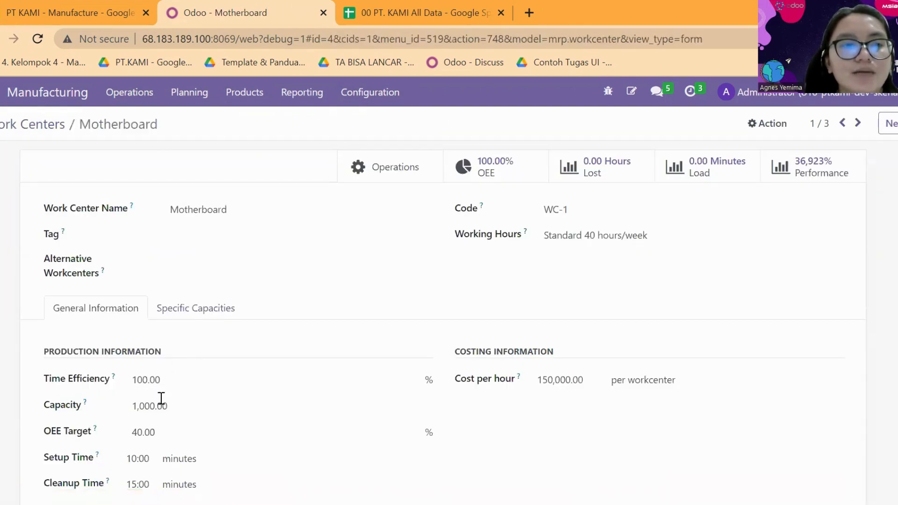
pyautogui.scroll(-2, 210, 445)
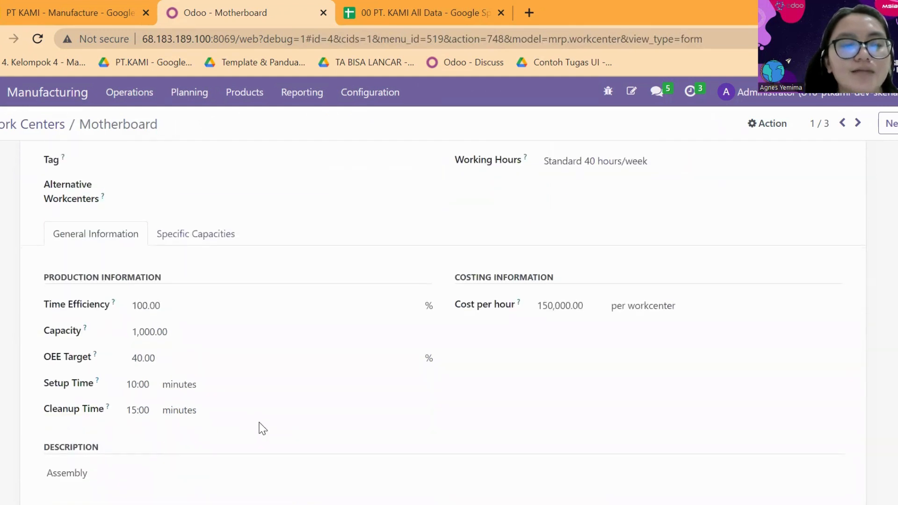
pyautogui.scroll(2, 221, 426)
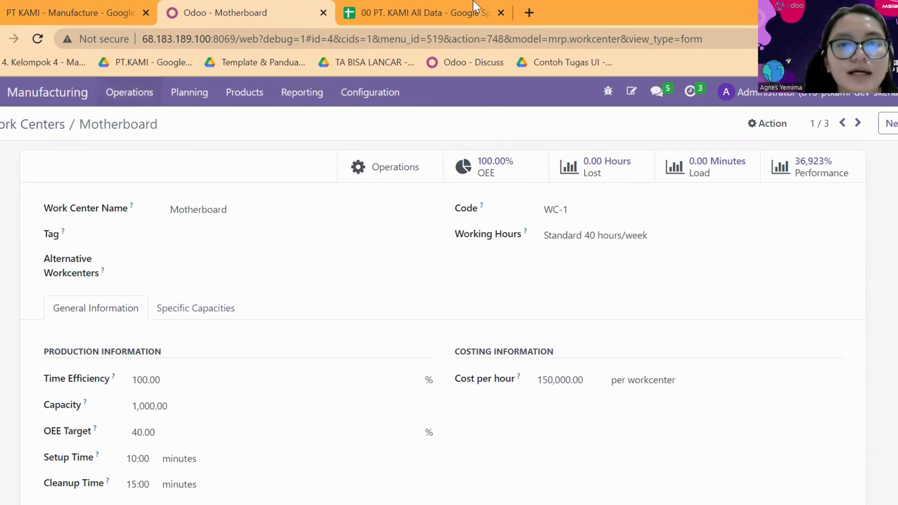
# Check the Product column of the spreadsheet's 14 Manufacturing Order sheet, and return to Odoo.
pyautogui.hotkey('ctrl', 'Tab')
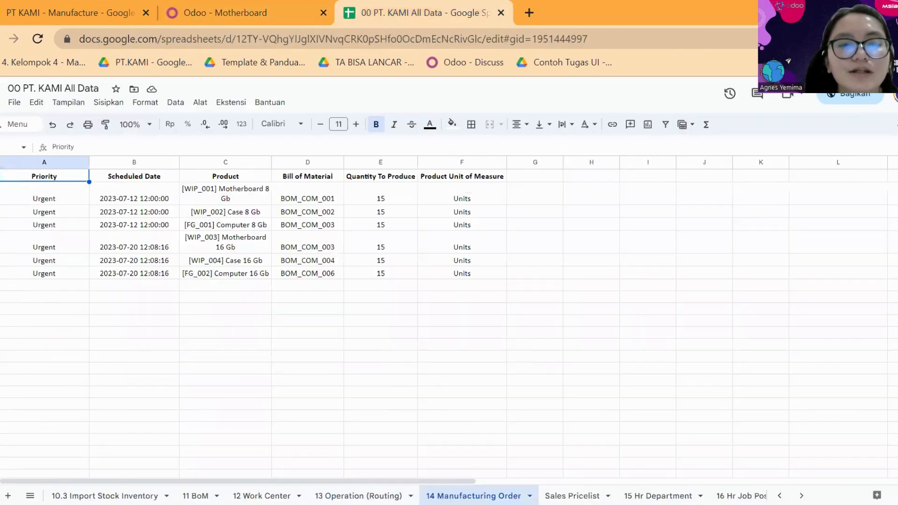
pyautogui.click(263, 198)
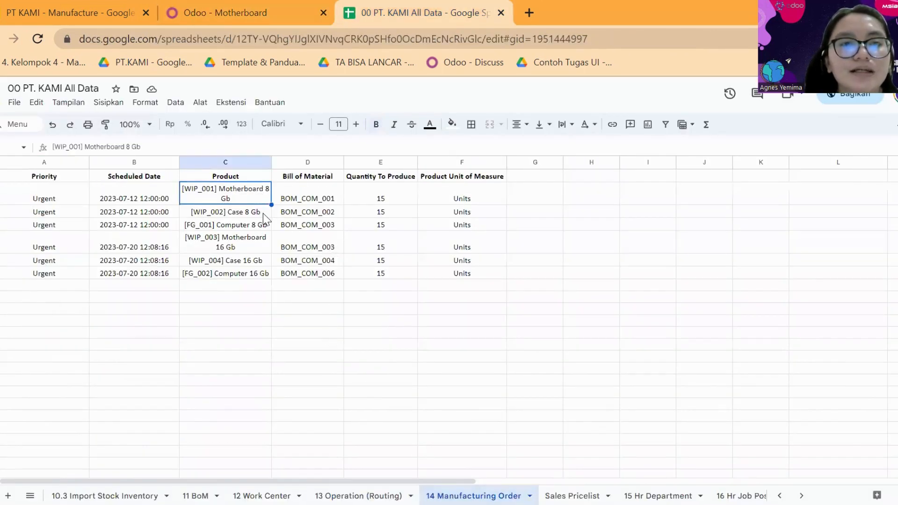
pyautogui.click(266, 243)
pyautogui.click(220, 1)
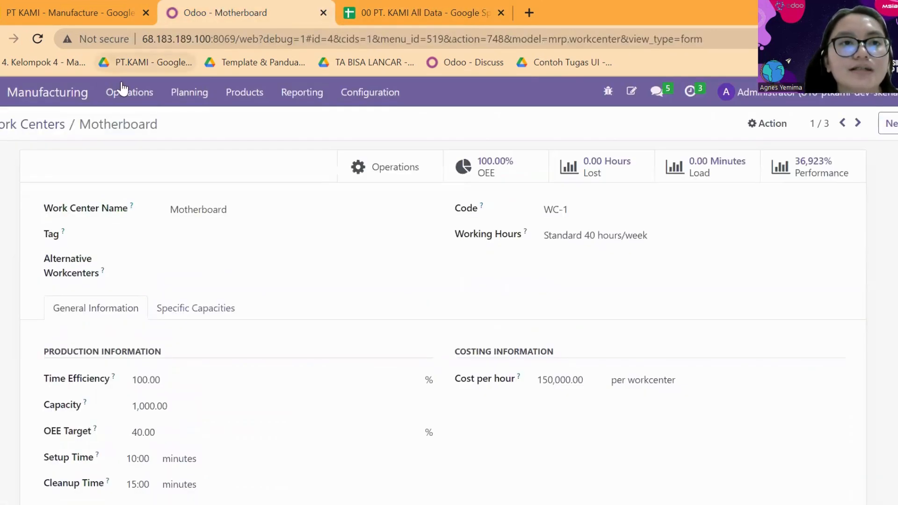
# Open the list of manufacturing orders.
pyautogui.click(136, 93)
pyautogui.click(157, 123)
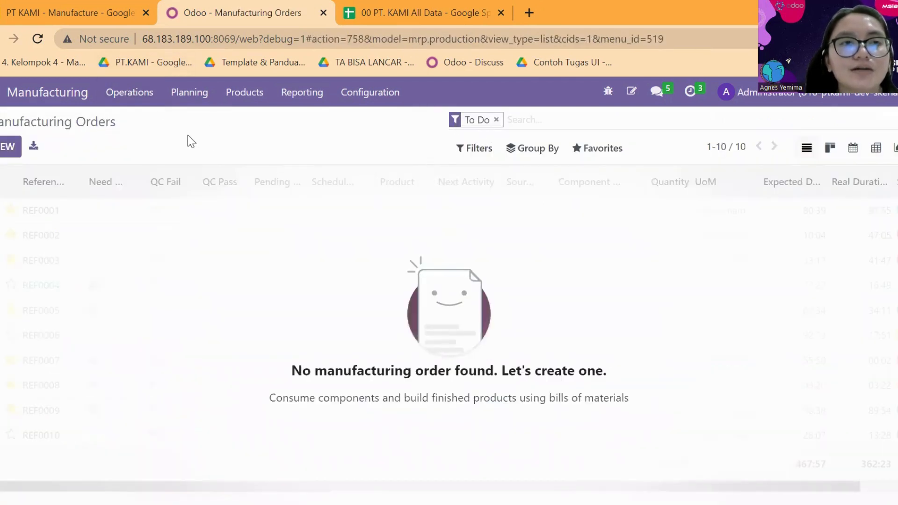
pyautogui.click(588, 152)
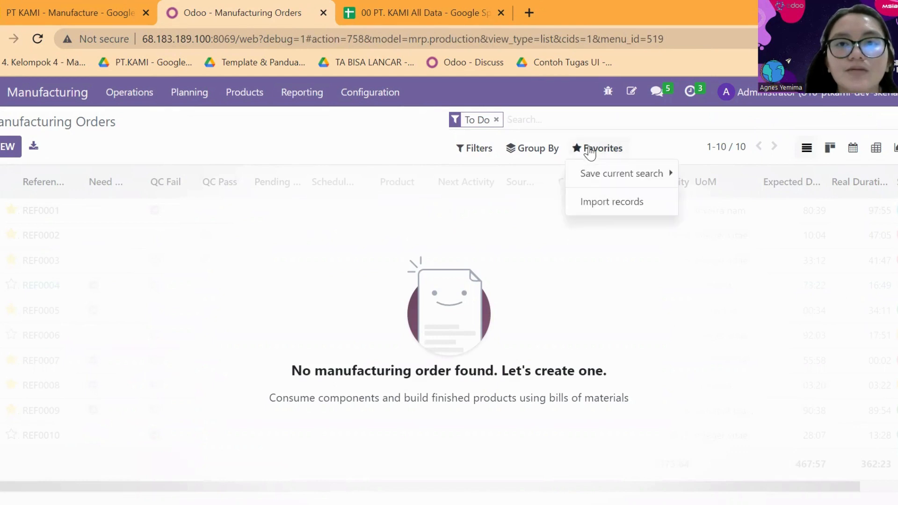
pyautogui.click(606, 201)
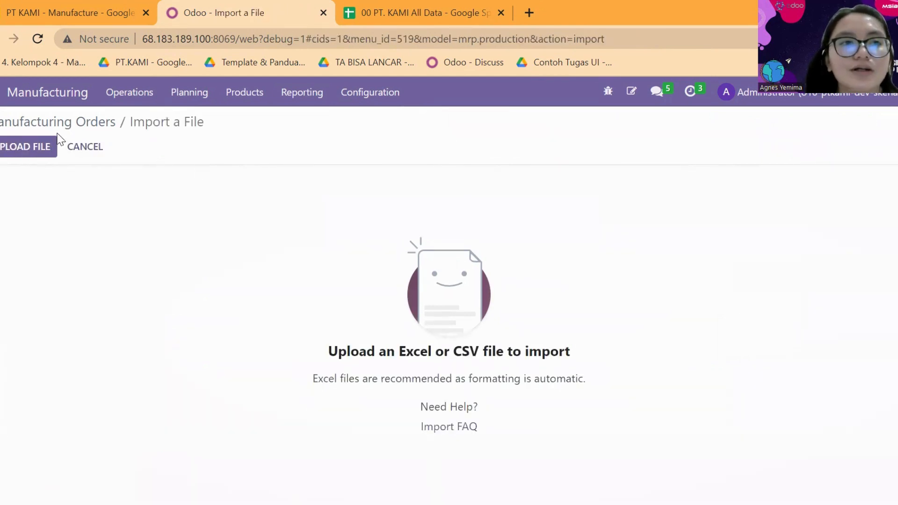
pyautogui.click(45, 149)
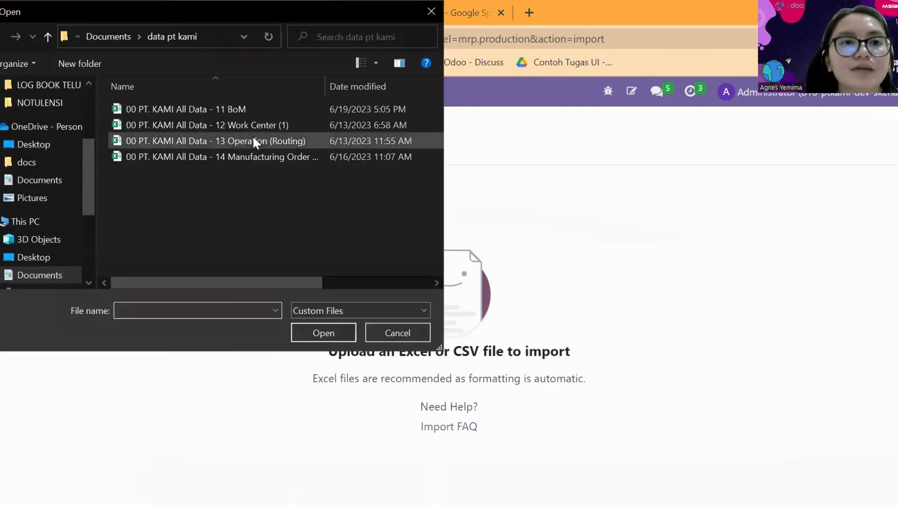
pyautogui.click(268, 155)
pyautogui.click(336, 334)
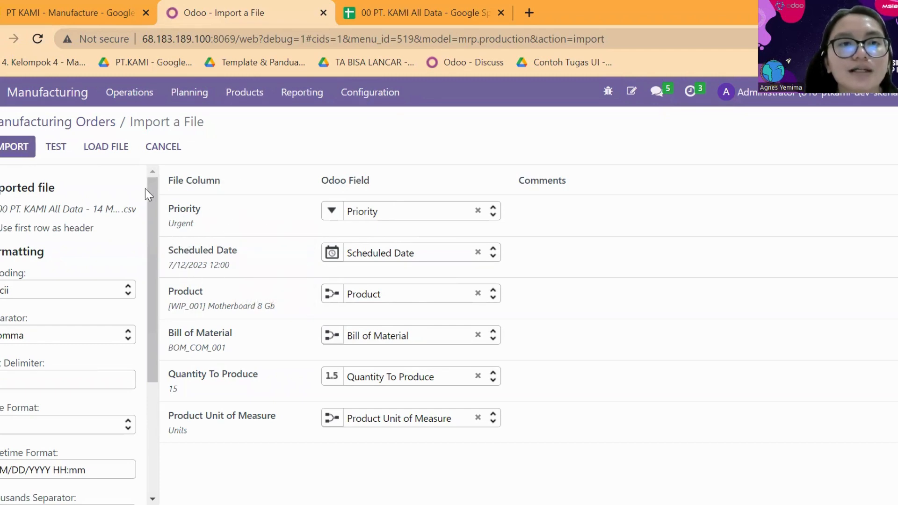
pyautogui.hotkey('ctrl', 'Tab')
pyautogui.click(150, 224)
pyautogui.click(147, 256)
pyautogui.click(253, 5)
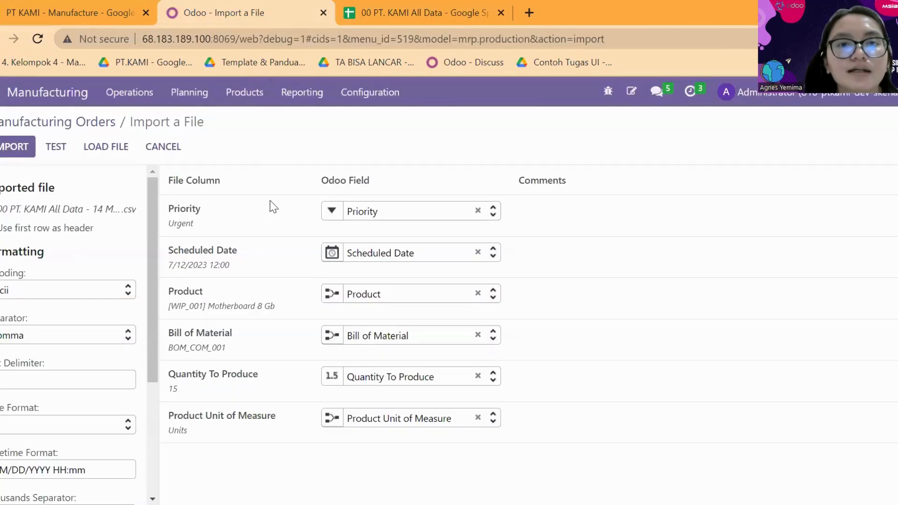
pyautogui.moveTo(259, 310)
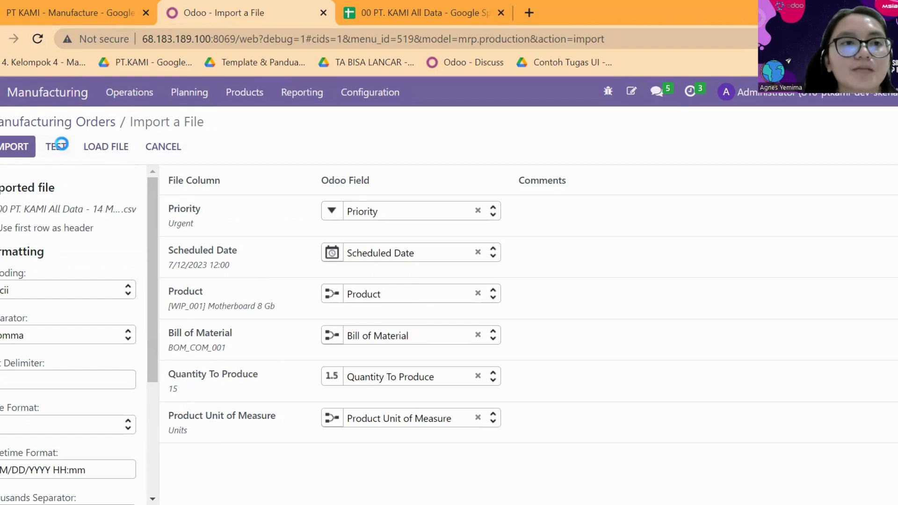
pyautogui.click(55, 147)
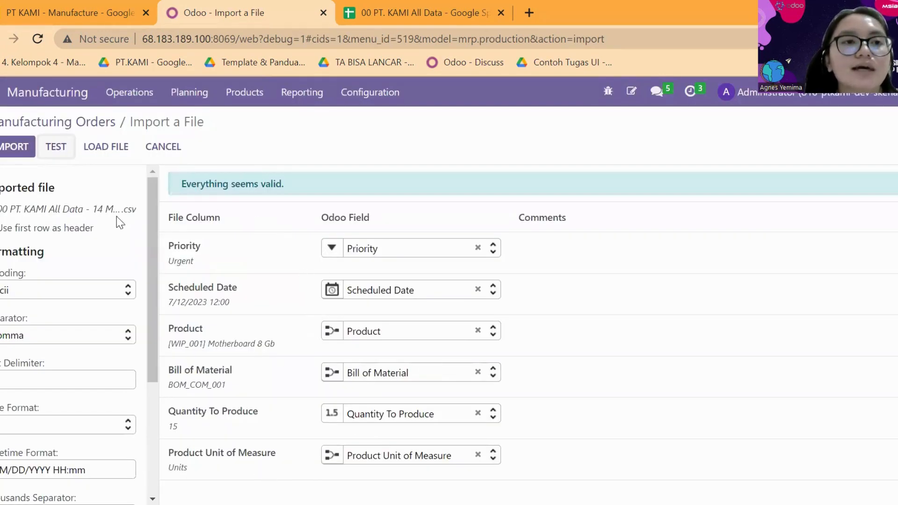
pyautogui.click(154, 152)
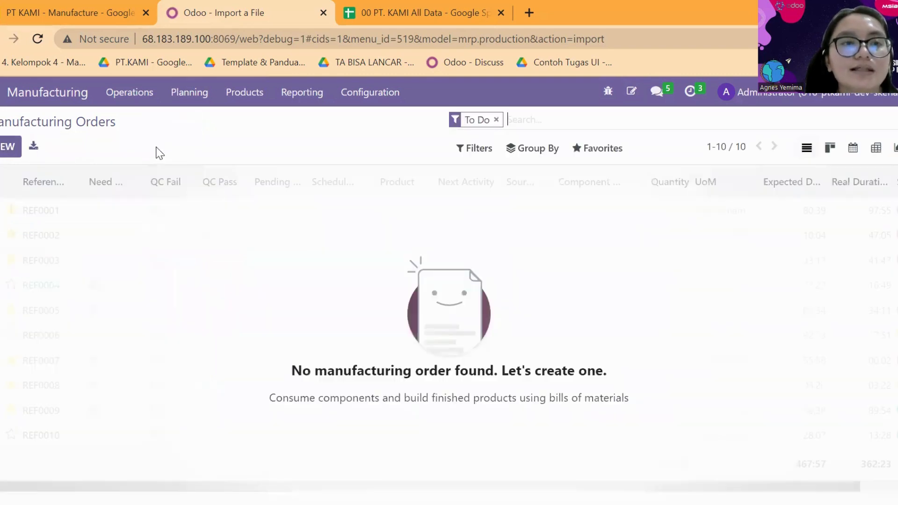
# Remove the To Do filter from the Manufacturing Orders list and look through all the orders.
pyautogui.click(497, 120)
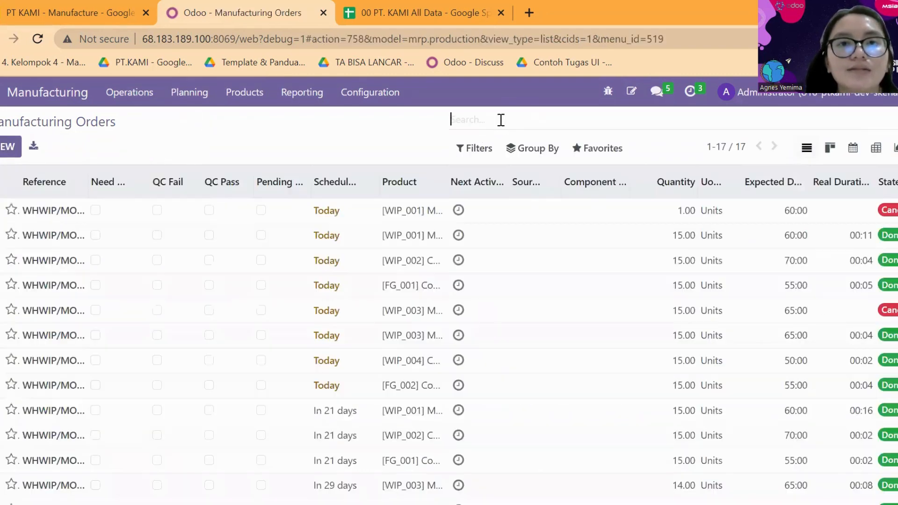
pyautogui.scroll(-3, 449, 243)
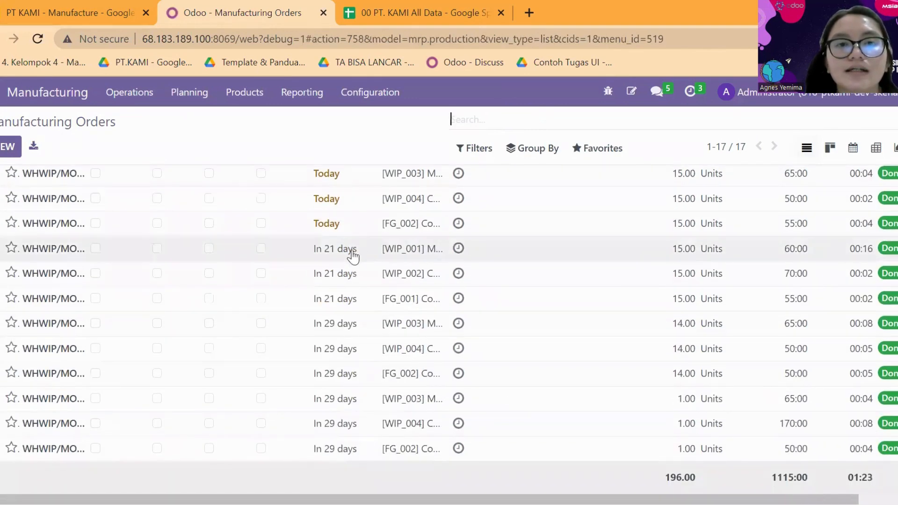
pyautogui.scroll(1, 347, 266)
pyautogui.scroll(4, 357, 294)
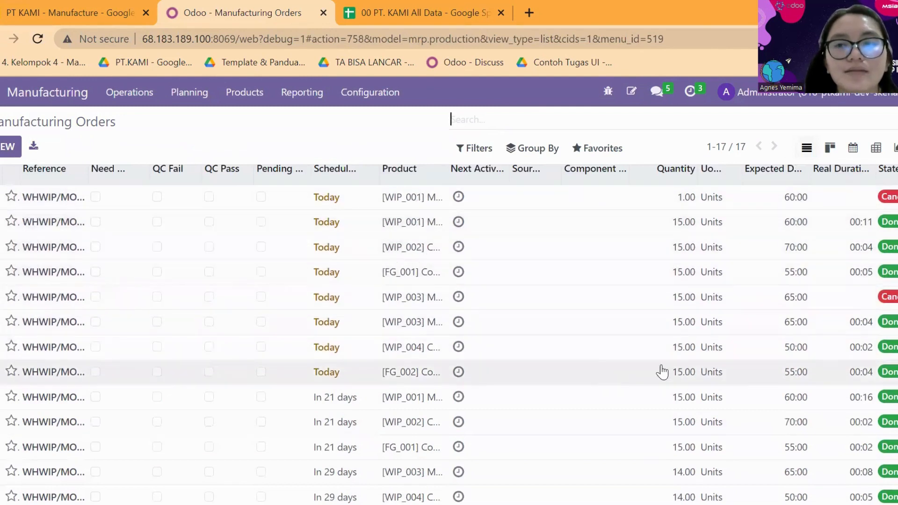
# Load the "00 PT. KAMI All Data - 14 Manufacturing Order" file into Manufacturing Orders, test it, and import the records.
pyautogui.click(586, 148)
pyautogui.click(596, 206)
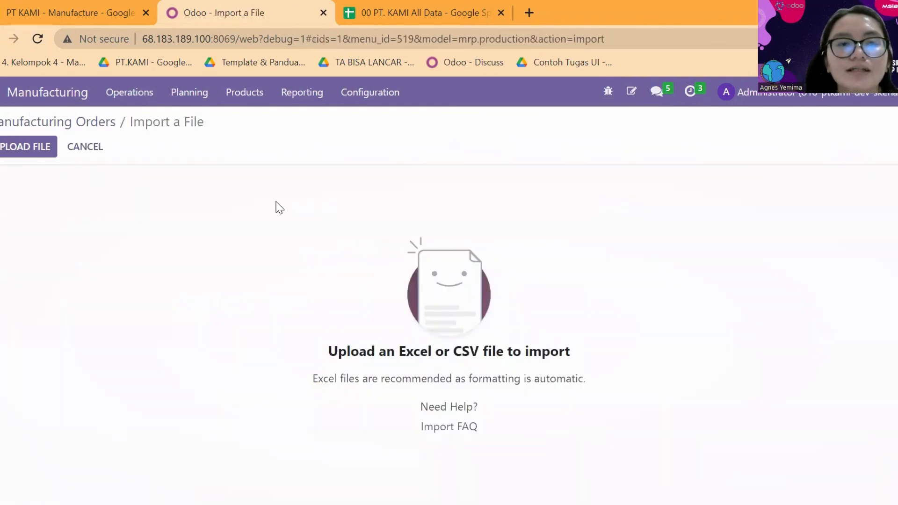
pyautogui.click(41, 151)
pyautogui.click(207, 156)
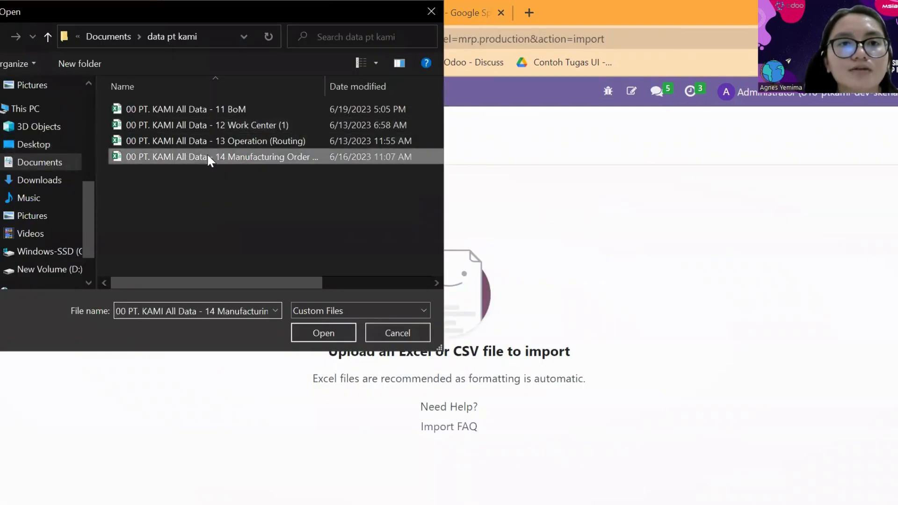
pyautogui.click(302, 331)
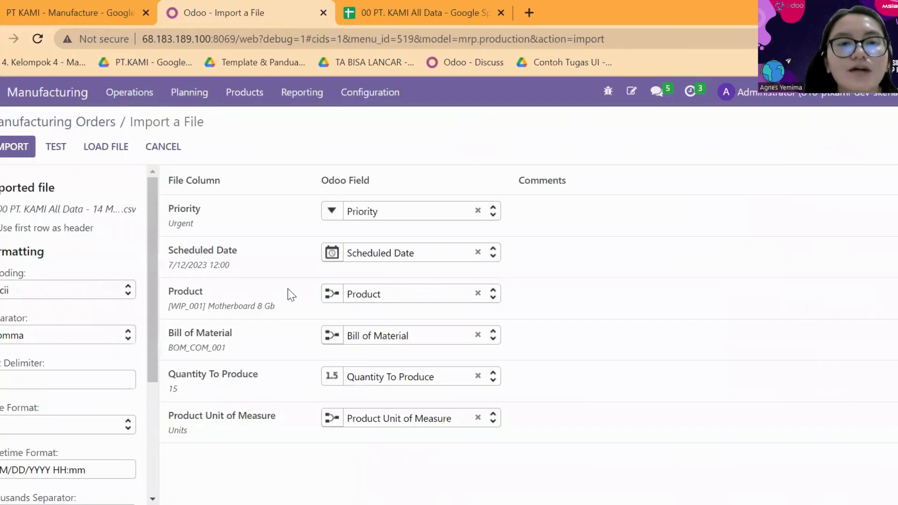
pyautogui.click(64, 151)
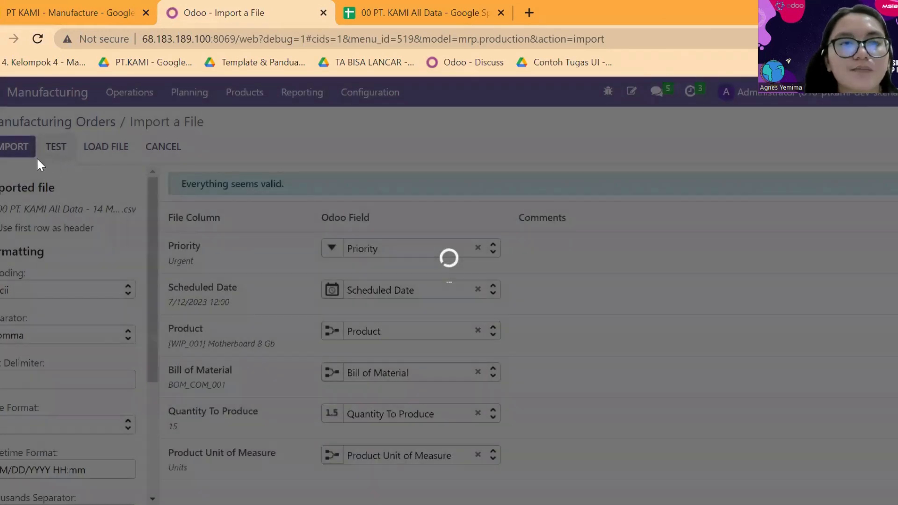
pyautogui.click(31, 151)
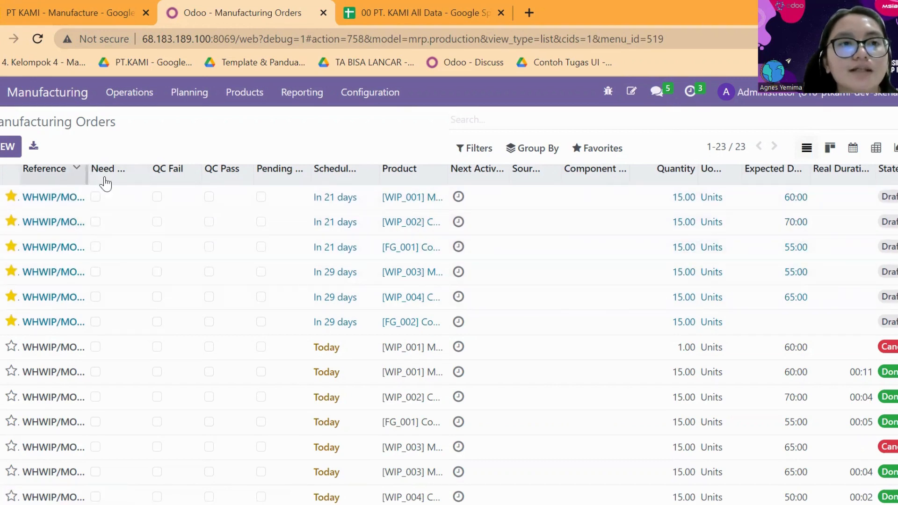
# Widen the Reference column of the Manufacturing Orders list and open order WHWIP/MO/00036 to review its details and components.
pyautogui.moveTo(105, 180); pyautogui.dragTo(128, 177)
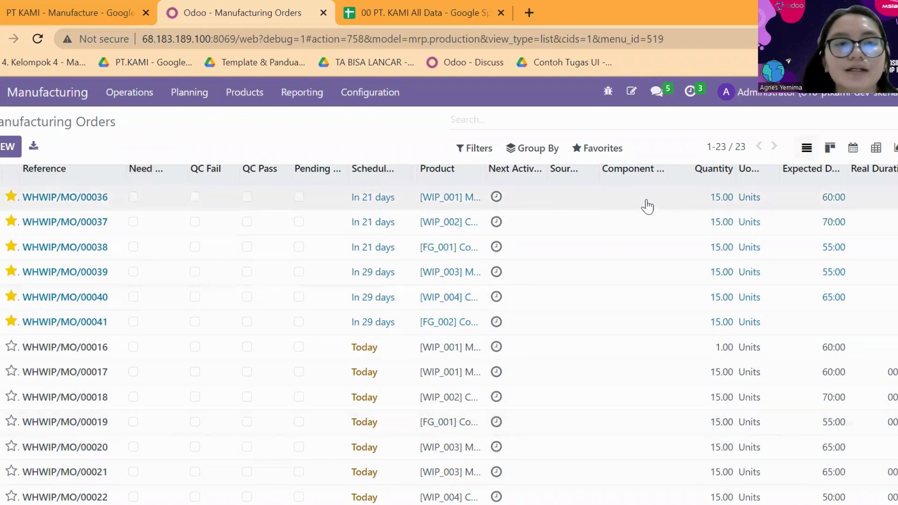
pyautogui.click(150, 106)
pyautogui.moveTo(192, 95)
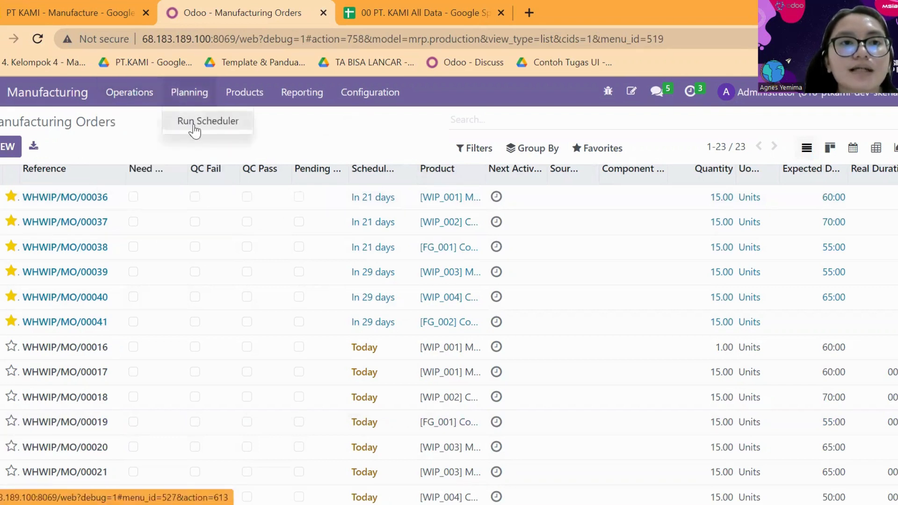
pyautogui.moveTo(131, 104)
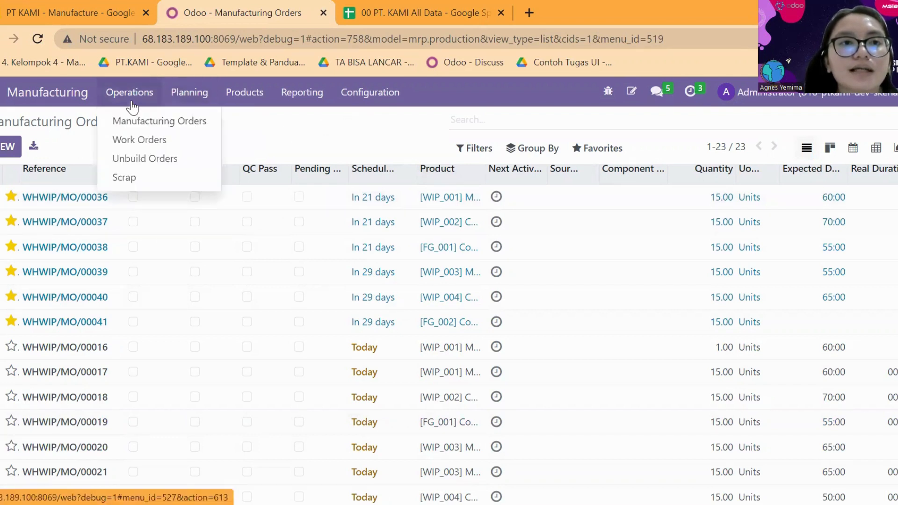
pyautogui.click(327, 211)
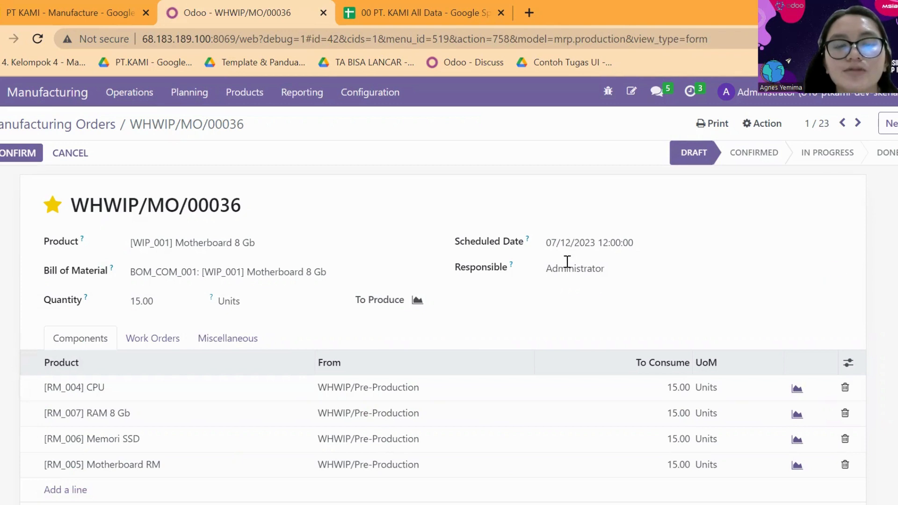
pyautogui.click(134, 92)
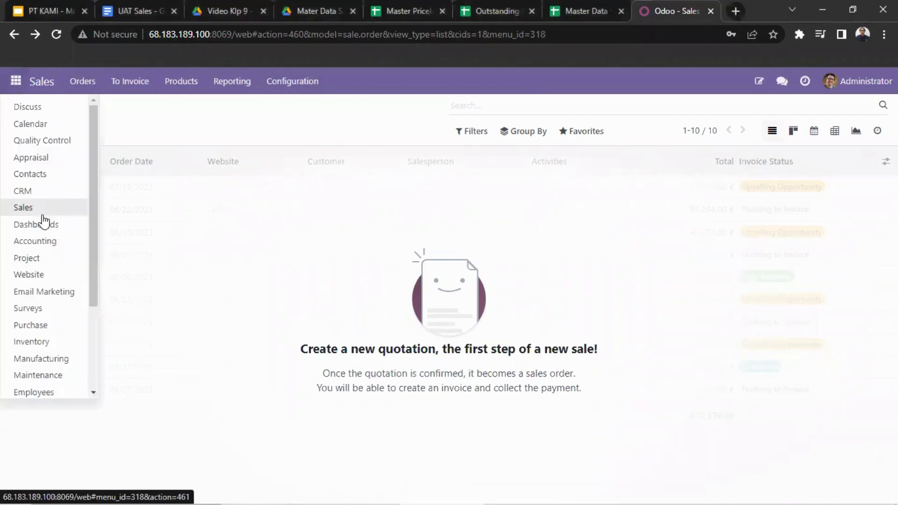
# Open the Sales module and go to its Customers list.
pyautogui.click(43, 211)
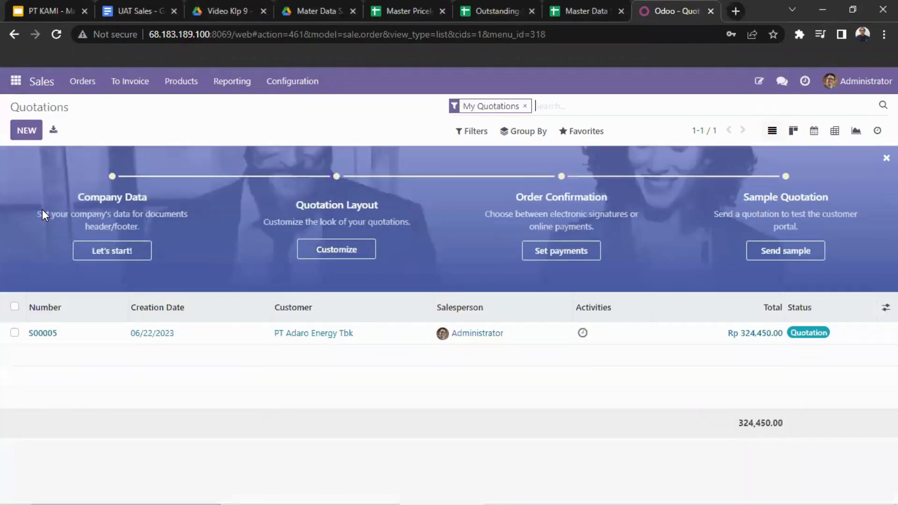
pyautogui.click(82, 83)
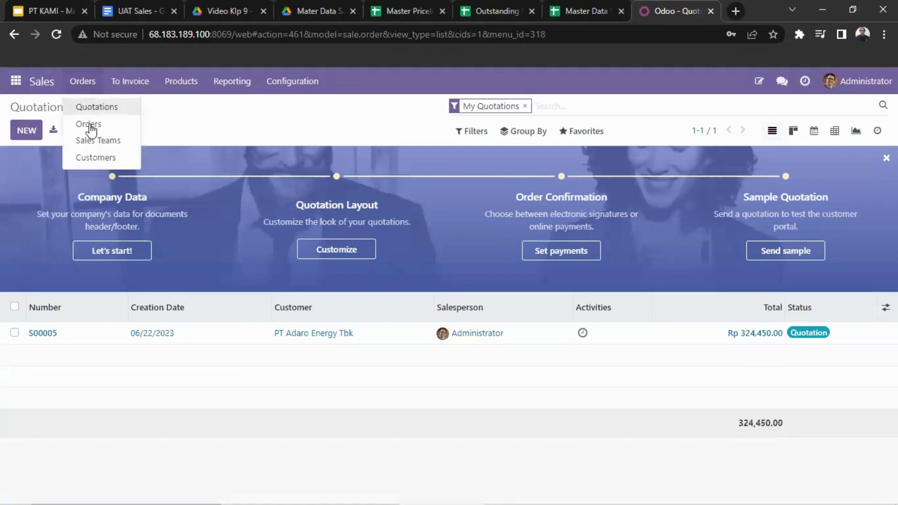
pyautogui.click(87, 158)
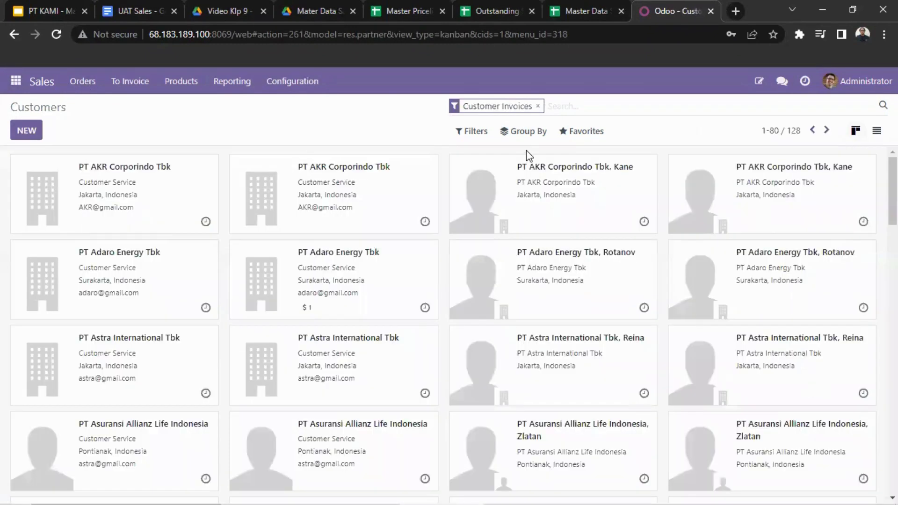
# Start a customer record import and load the Master Data Sales file to show its column mapping.
pyautogui.click(578, 131)
pyautogui.click(573, 180)
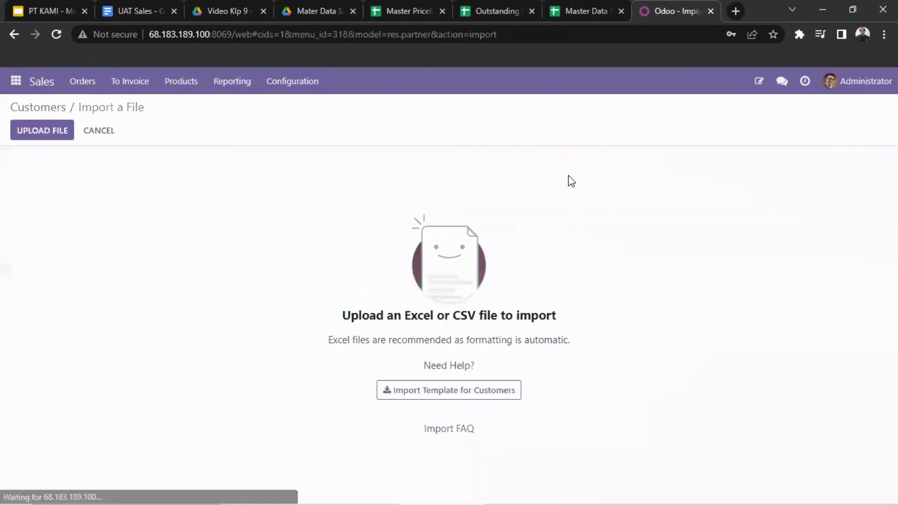
pyautogui.click(48, 138)
pyautogui.scroll(-2, 176, 345)
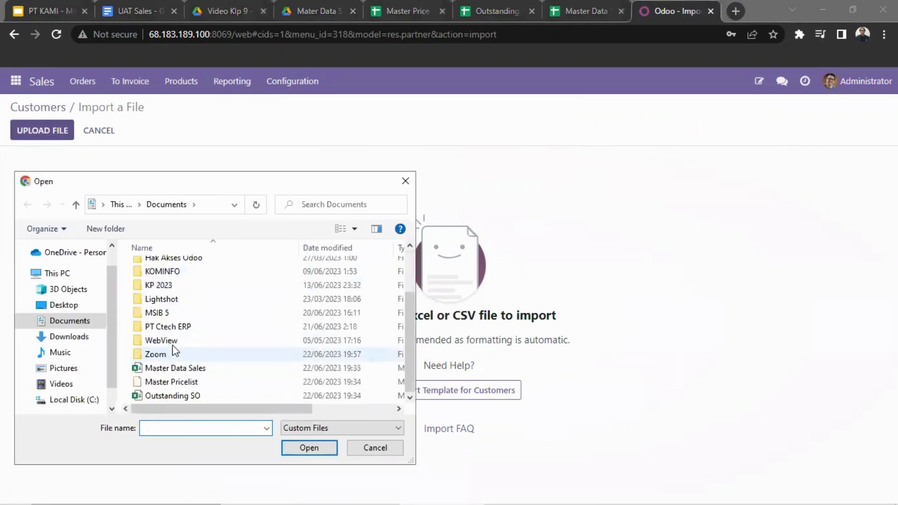
pyautogui.click(186, 369)
pyautogui.click(308, 448)
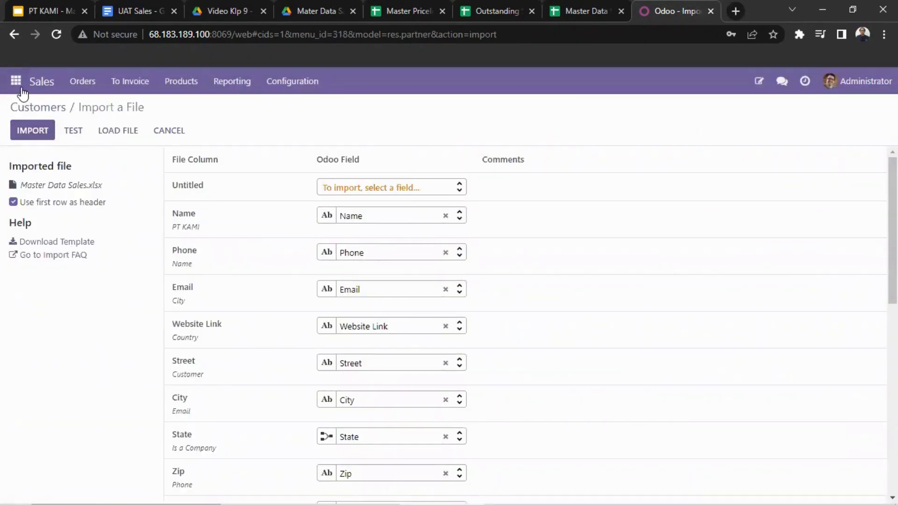
# Leave the import, return to the Customers list and look through the customer records.
pyautogui.click(77, 84)
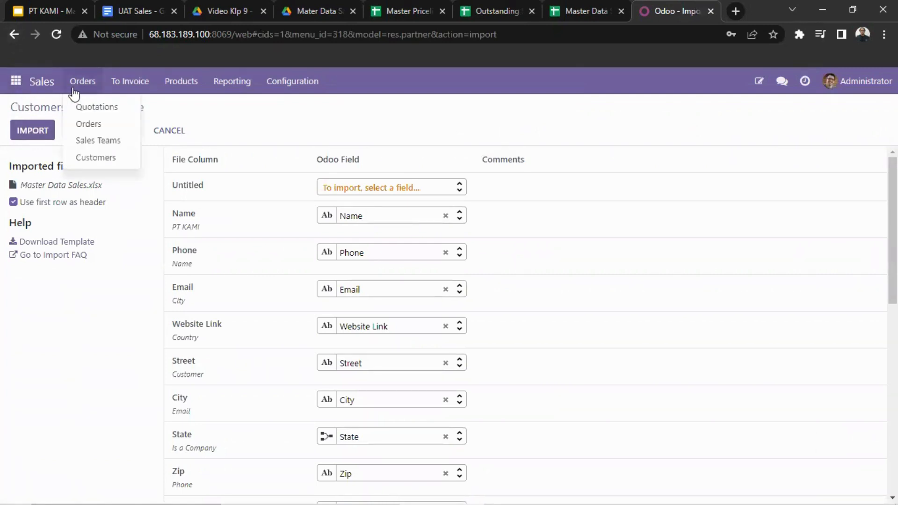
pyautogui.click(113, 157)
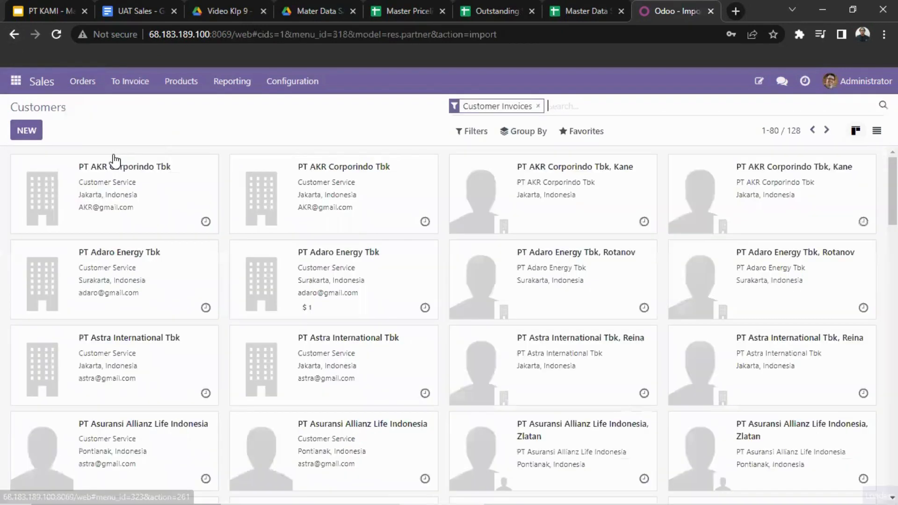
pyautogui.scroll(-8, 76, 291)
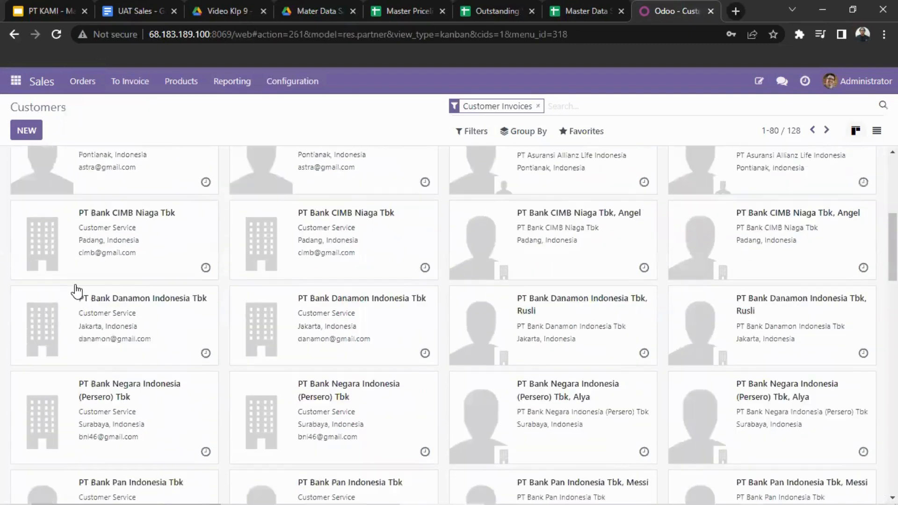
pyautogui.scroll(8, 76, 291)
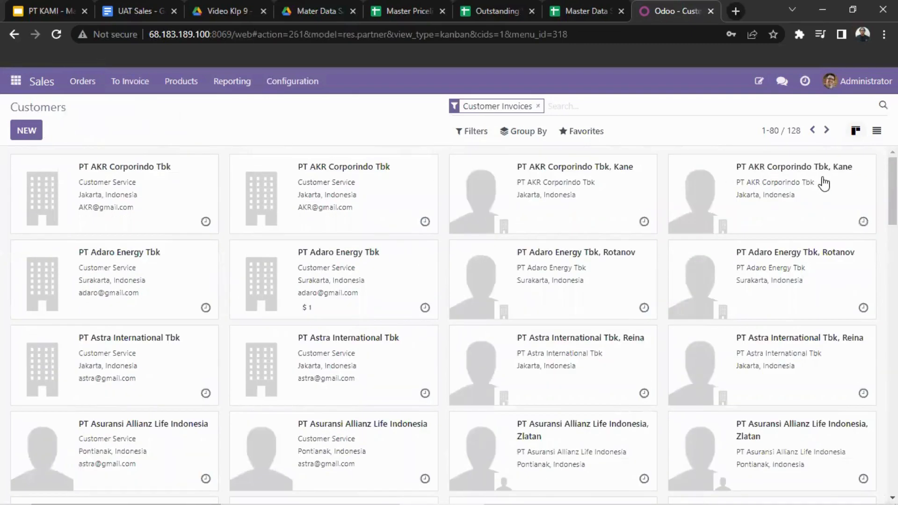
pyautogui.scroll(-17, 825, 184)
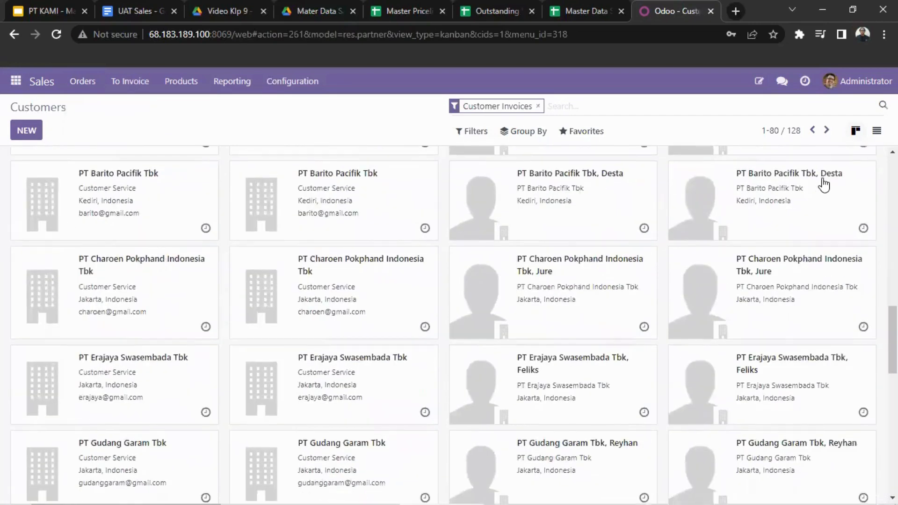
pyautogui.scroll(-13, 824, 184)
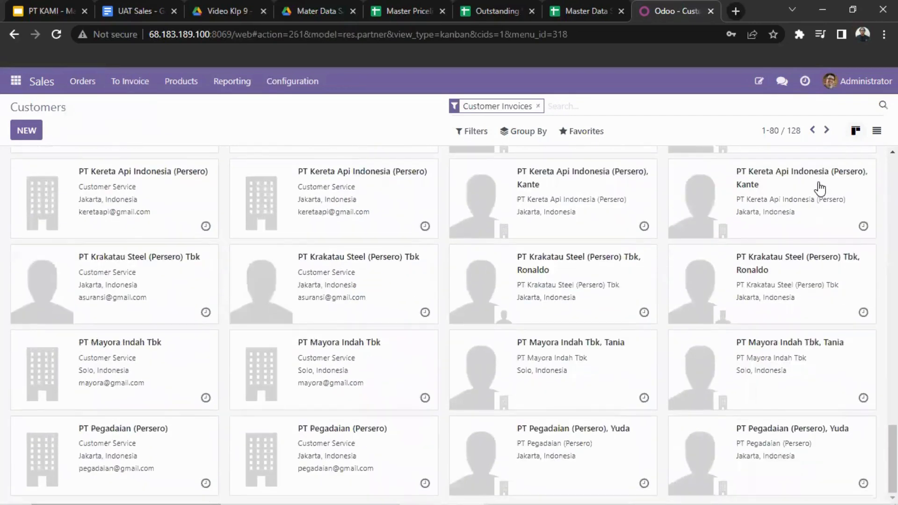
pyautogui.scroll(20, 580, 363)
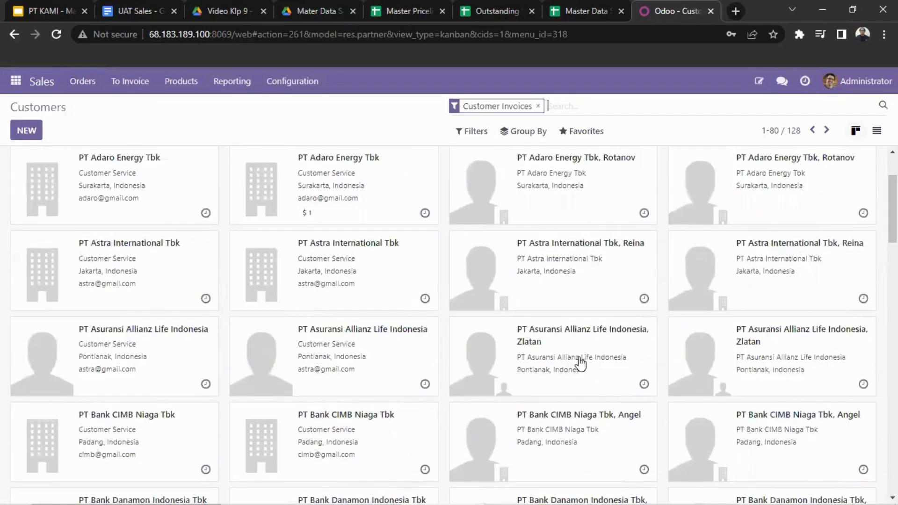
# Switch to the Master Pricelist spreadsheet and look through its product price rows on Sheet1.
pyautogui.scroll(2, 581, 362)
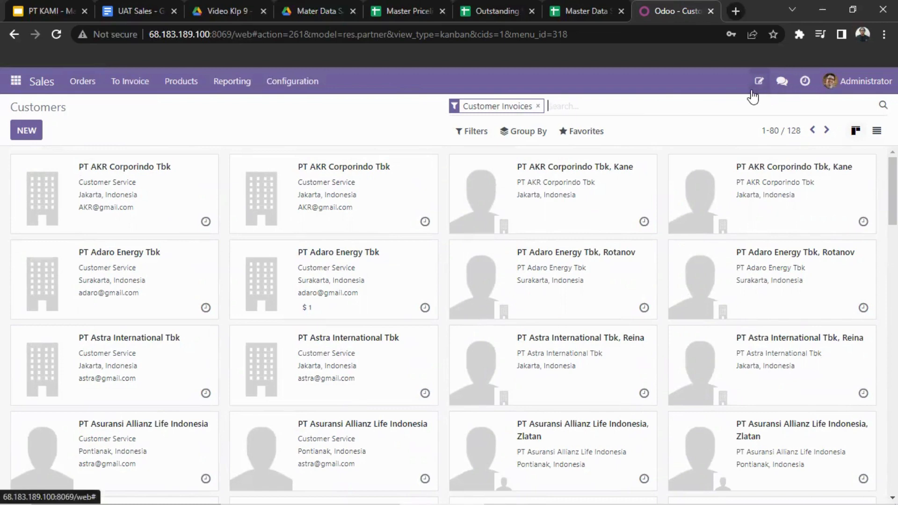
pyautogui.moveTo(544, 503); pyautogui.dragTo(587, 410)
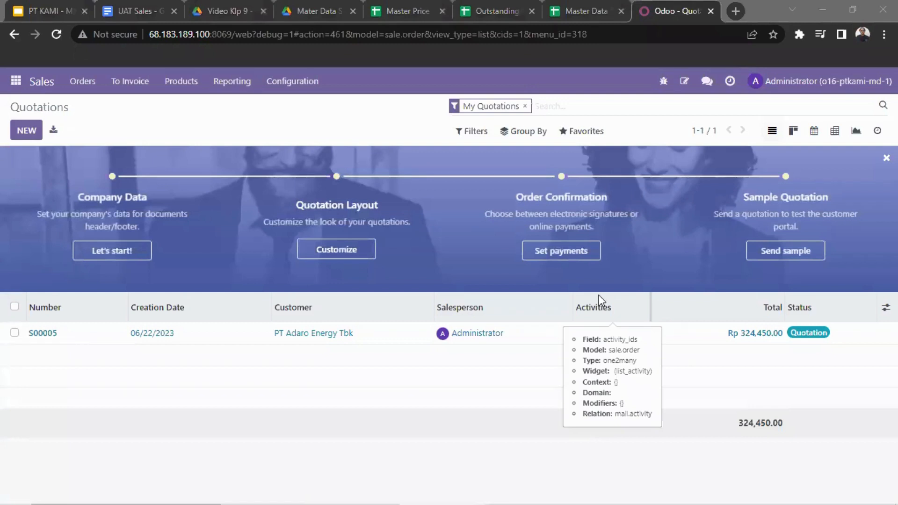
pyautogui.click(392, 1)
pyautogui.scroll(4, 257, 193)
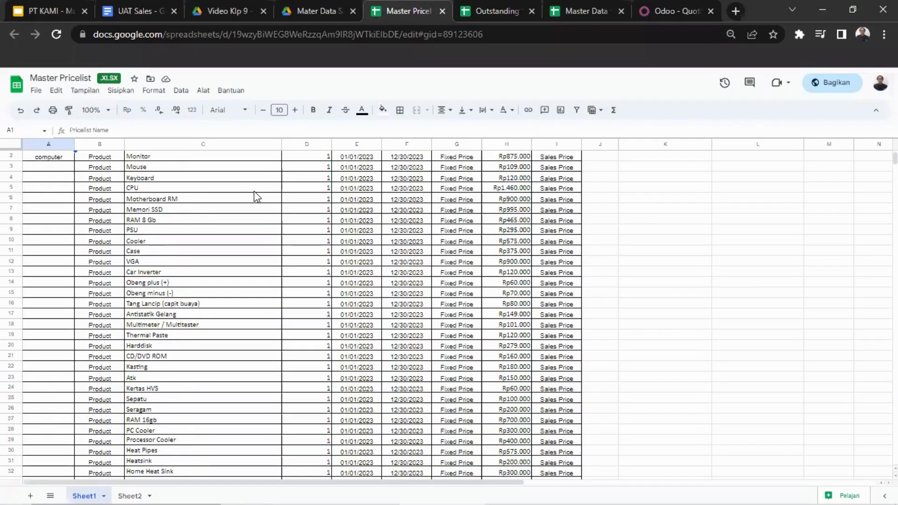
pyautogui.scroll(1, 256, 196)
pyautogui.scroll(-3, 254, 194)
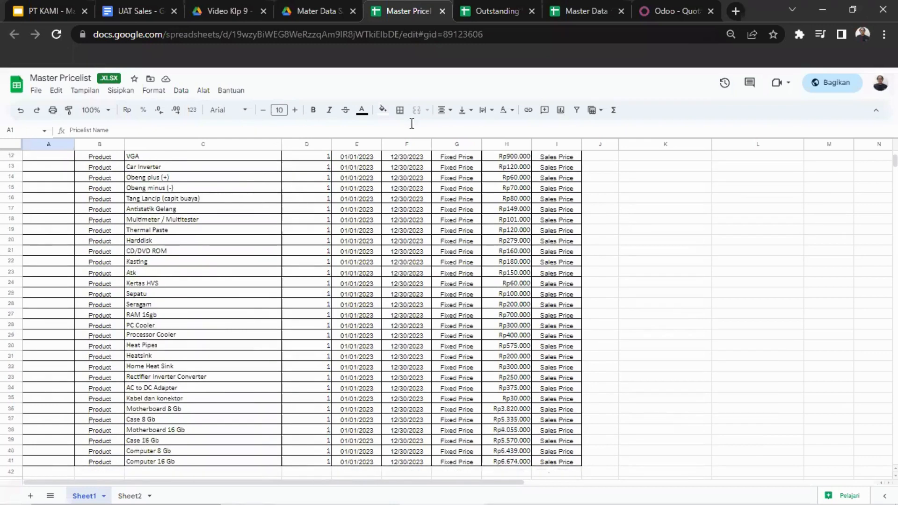
# Return to Odoo Sales and show the list of product Pricelists.
pyautogui.click(661, 9)
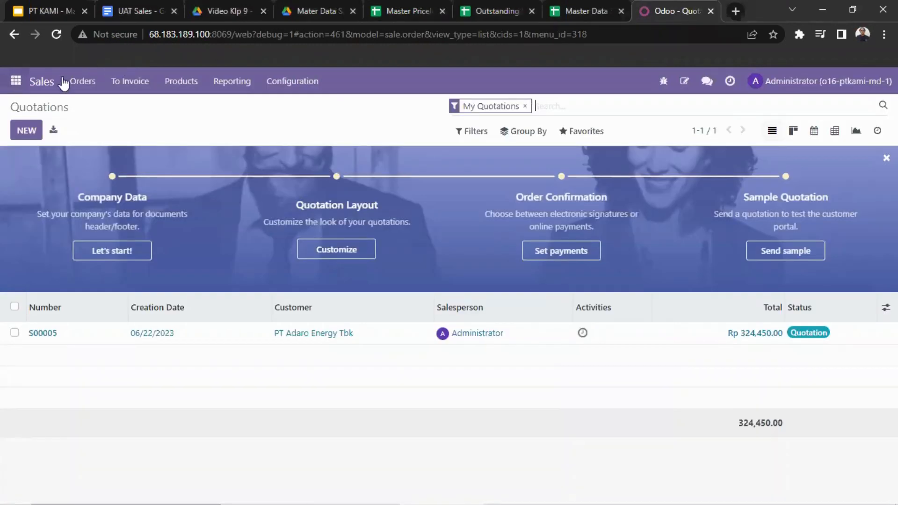
pyautogui.click(191, 85)
pyautogui.click(196, 140)
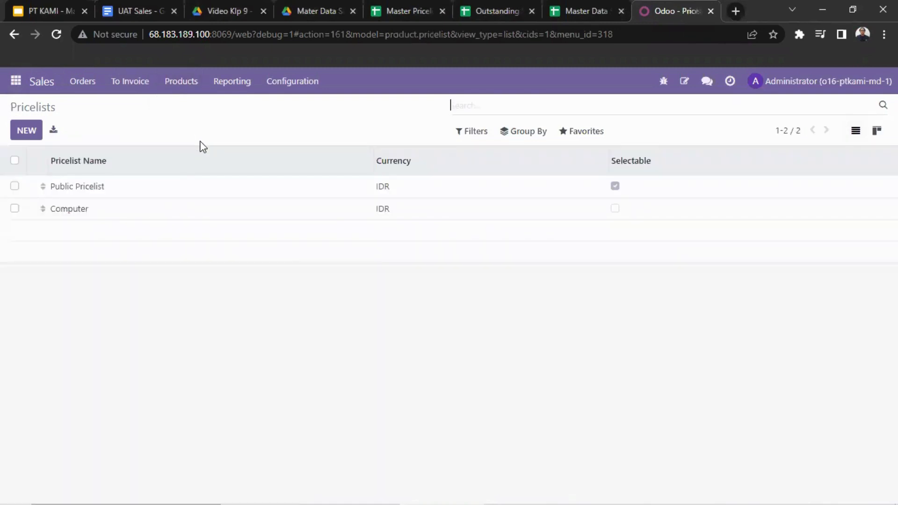
# Start a pricelist record import and load the Master Pricelist file to show its column mapping.
pyautogui.click(603, 137)
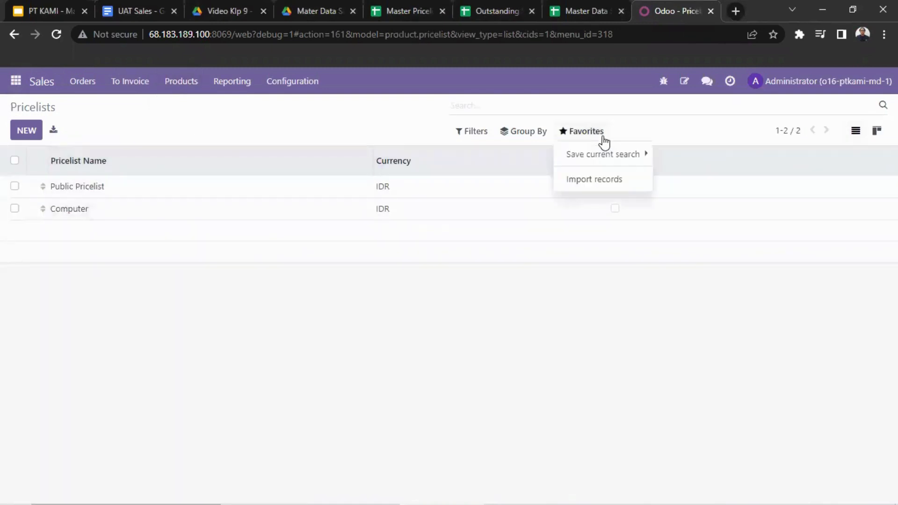
pyautogui.click(597, 182)
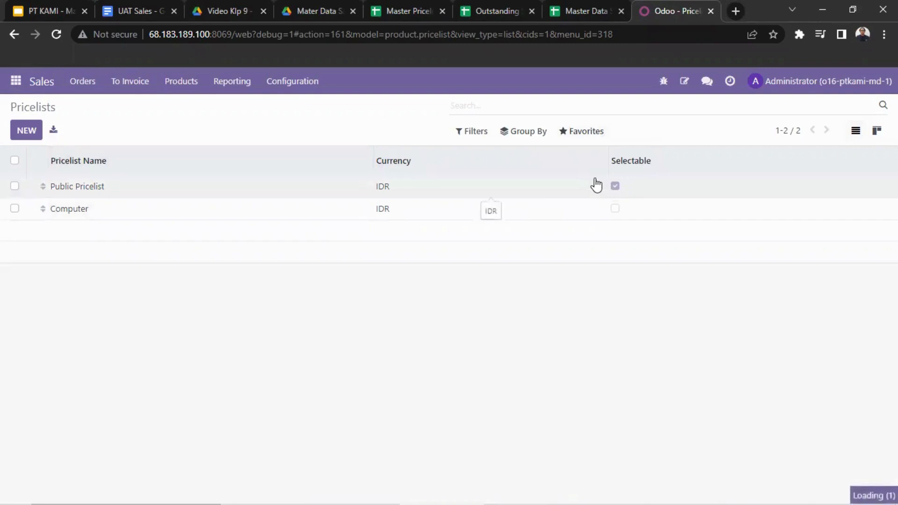
pyautogui.click(52, 138)
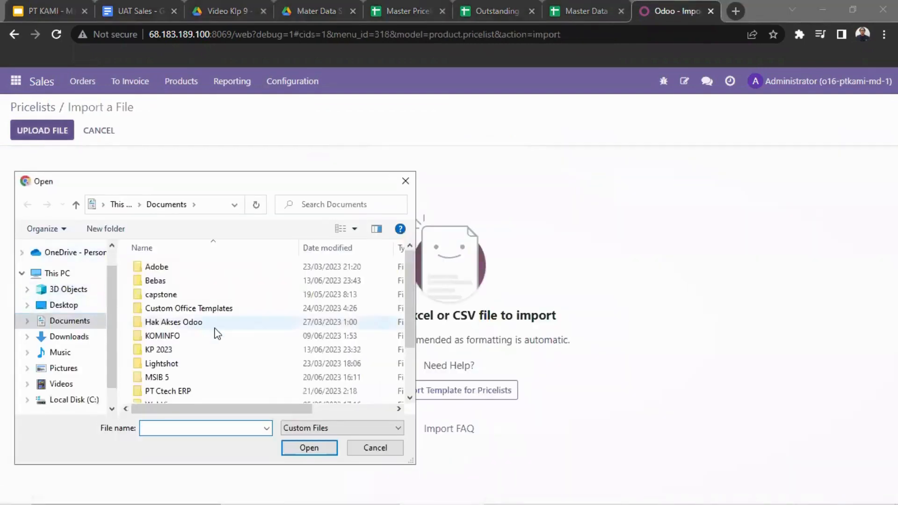
pyautogui.scroll(-2, 217, 331)
pyautogui.click(213, 381)
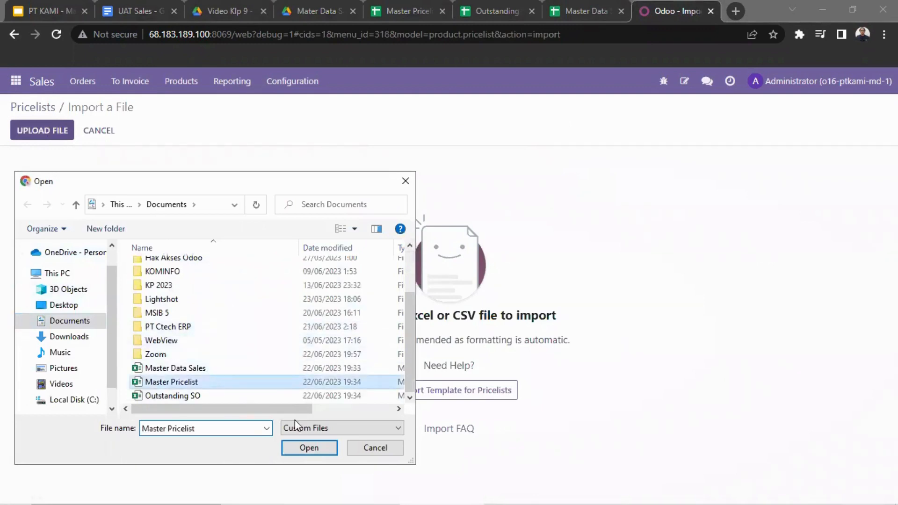
pyautogui.click(309, 448)
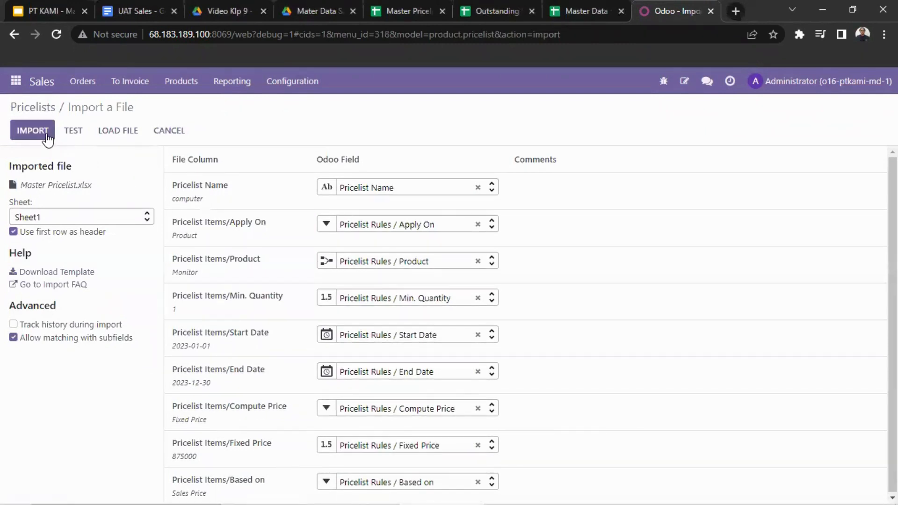
# Leave the import, open the Computer pricelist and examine its price rules from the finished goods down to the raw materials.
pyautogui.click(16, 81)
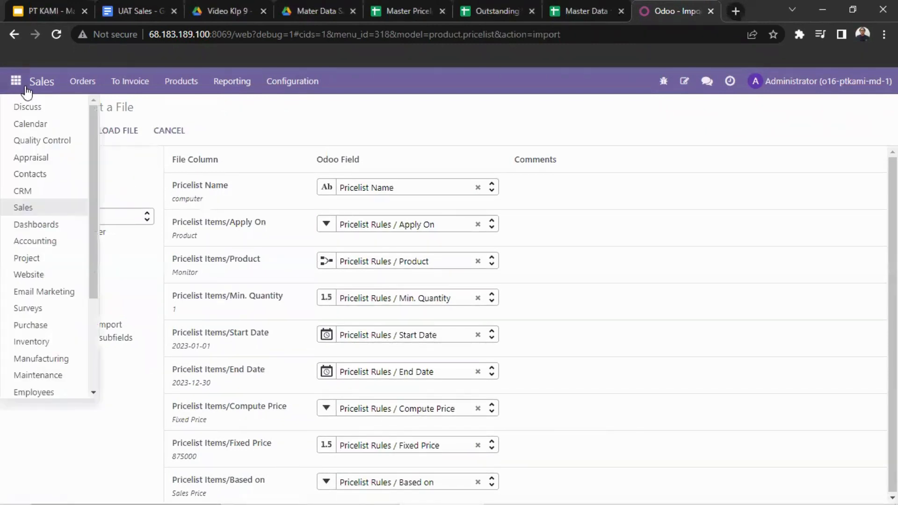
pyautogui.click(14, 34)
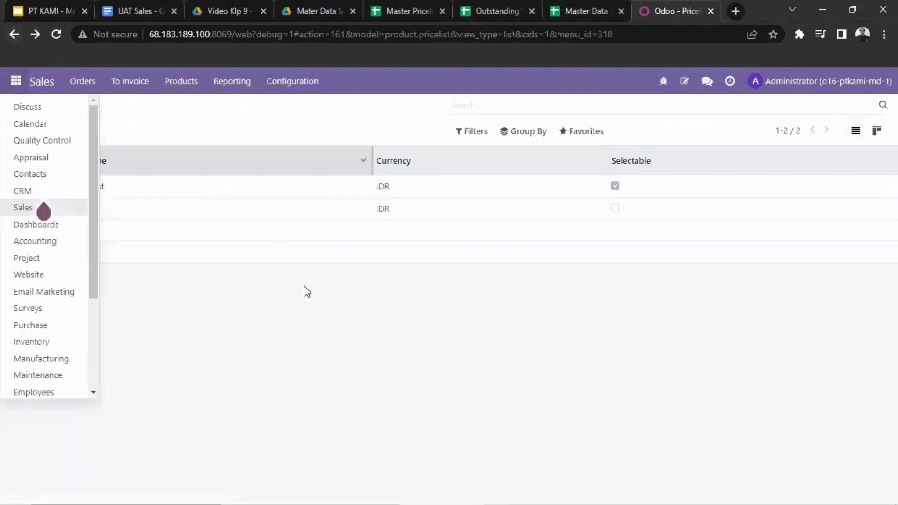
pyautogui.click(250, 221)
pyautogui.click(246, 216)
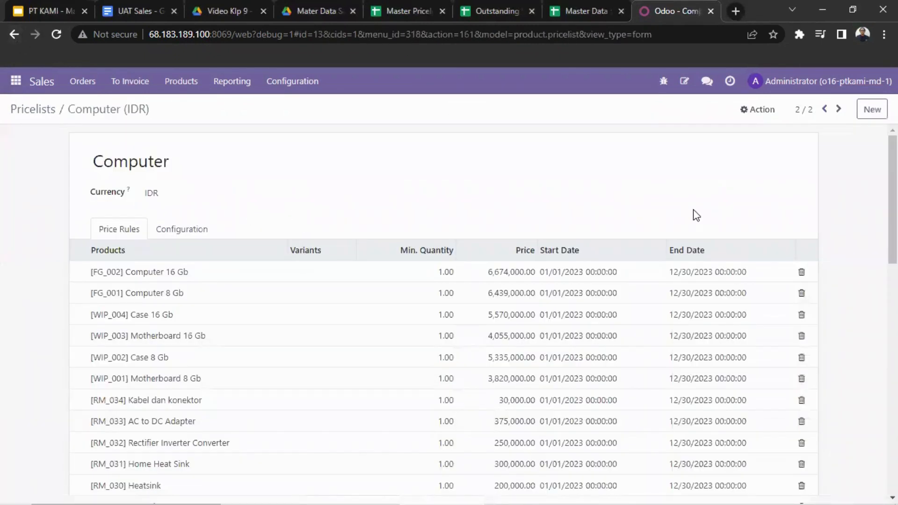
pyautogui.scroll(-5, 693, 211)
pyautogui.scroll(-8, 577, 220)
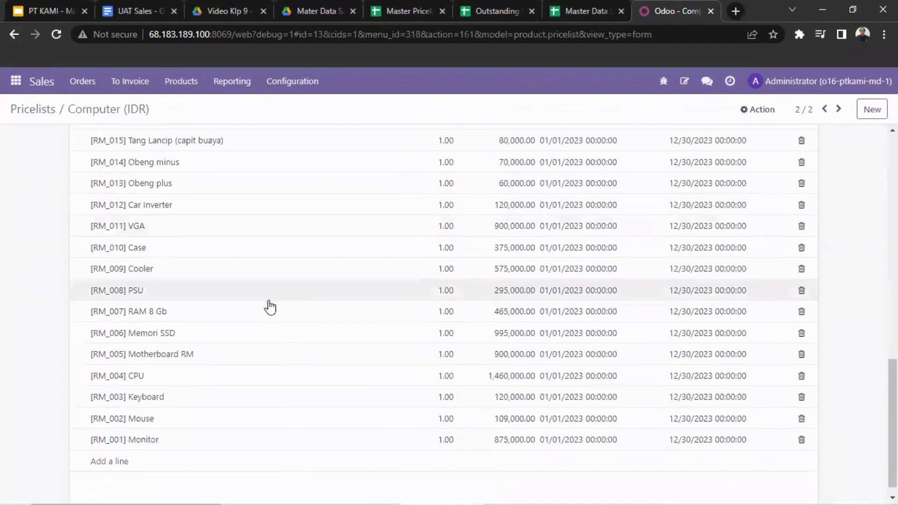
pyautogui.scroll(13, 227, 428)
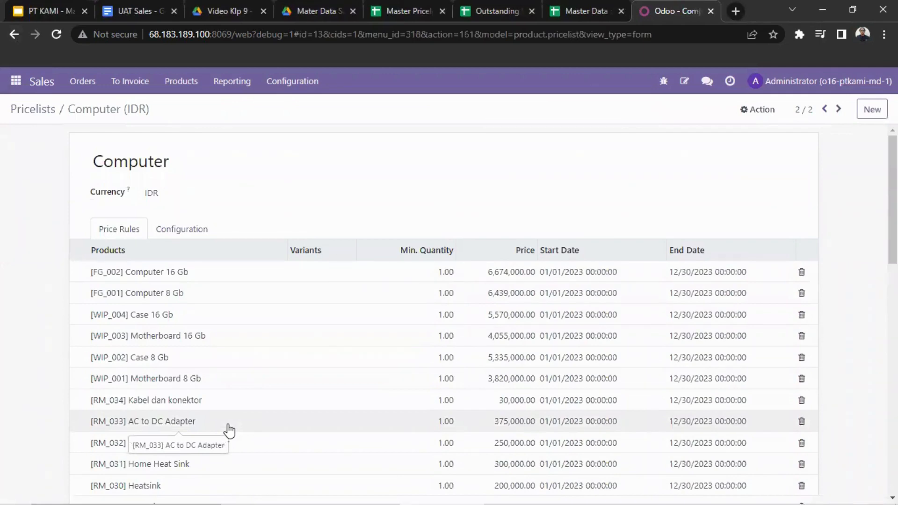
pyautogui.scroll(-12, 229, 431)
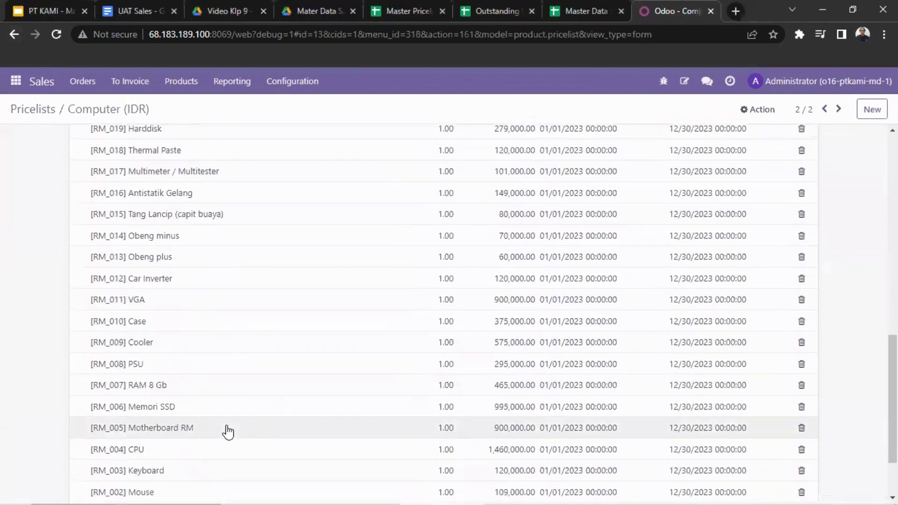
pyautogui.scroll(12, 228, 429)
pyautogui.scroll(2, 228, 429)
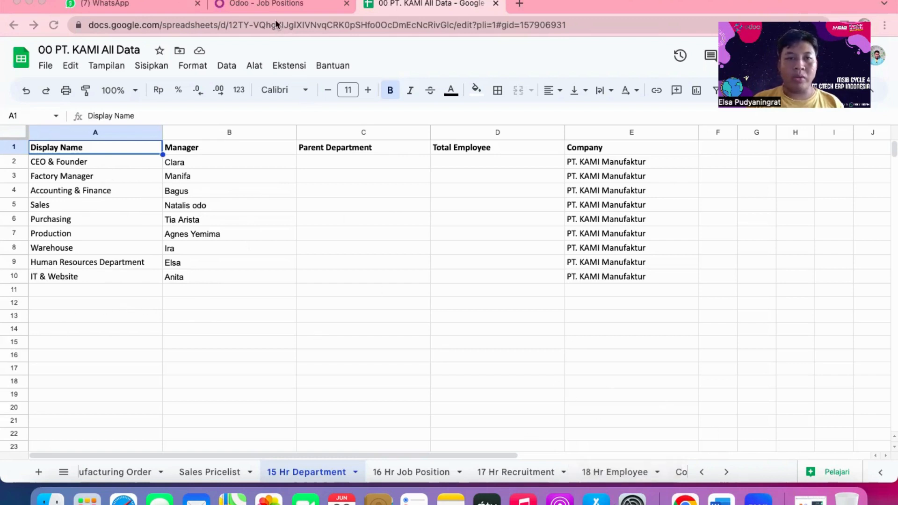
# Switch to Odoo and open the Departments overview of the Employees module.
pyautogui.click(283, 5)
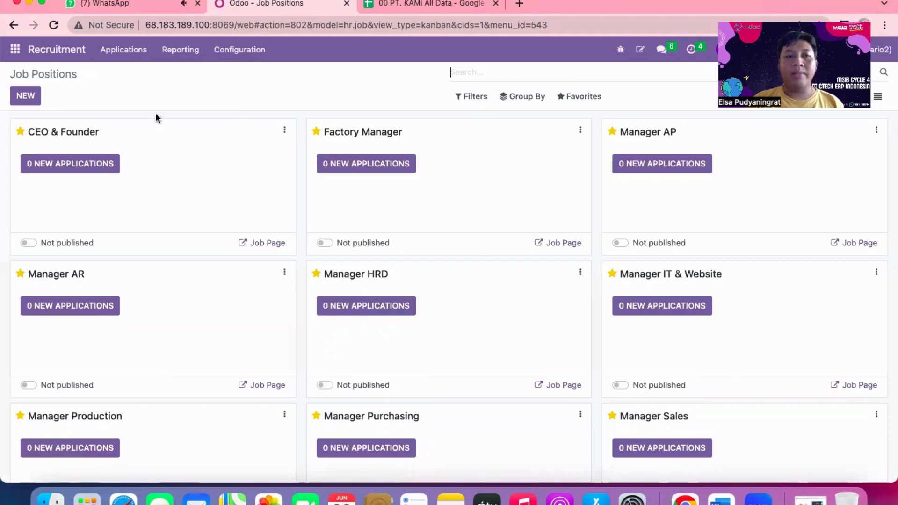
pyautogui.click(15, 52)
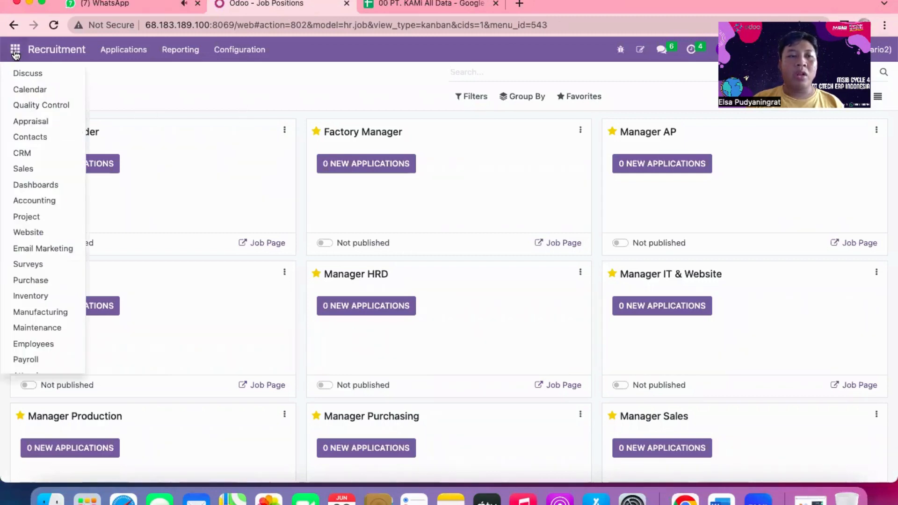
pyautogui.click(157, 79)
pyautogui.click(15, 52)
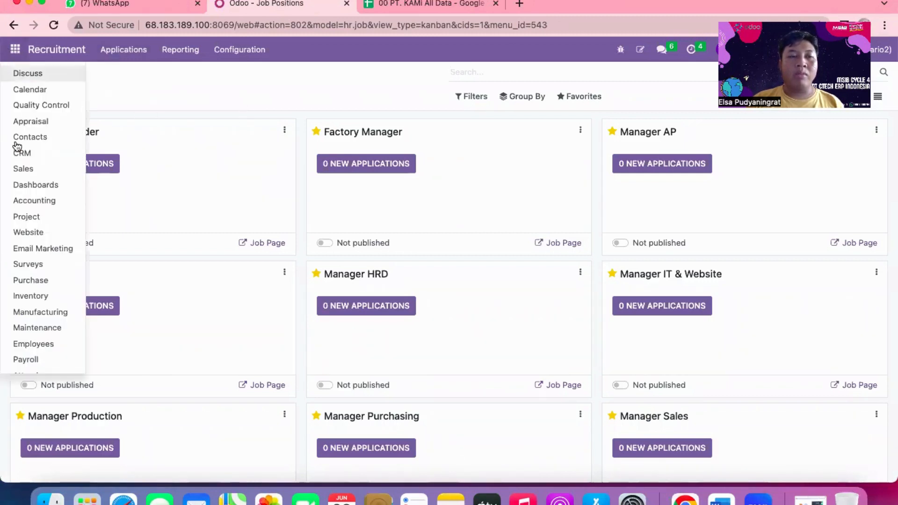
pyautogui.scroll(-5, 18, 197)
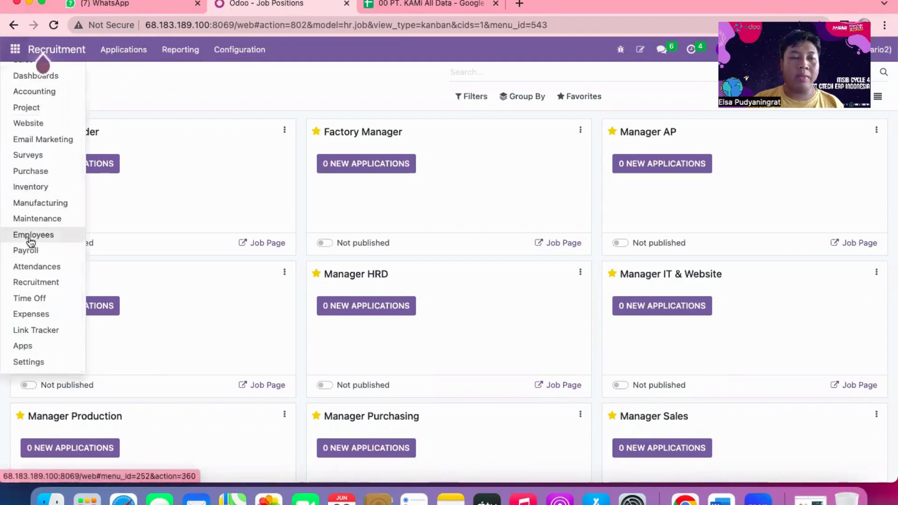
pyautogui.click(31, 241)
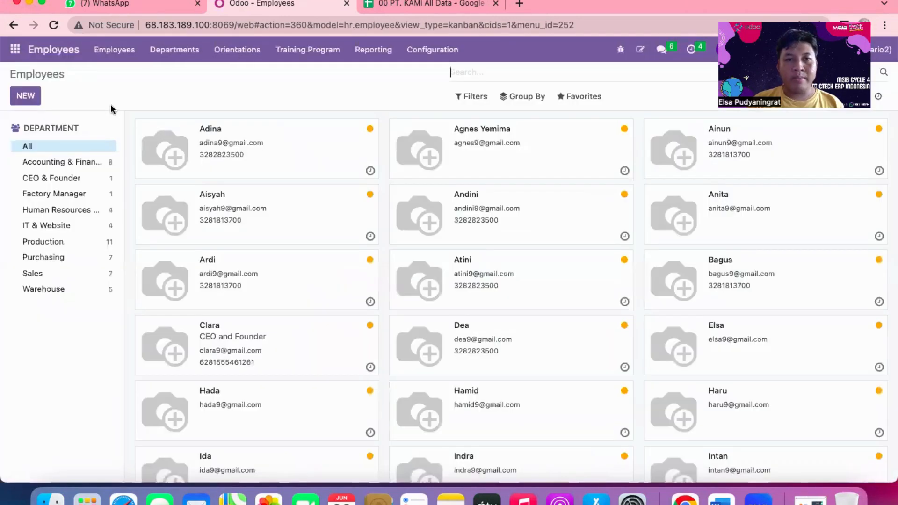
pyautogui.click(170, 52)
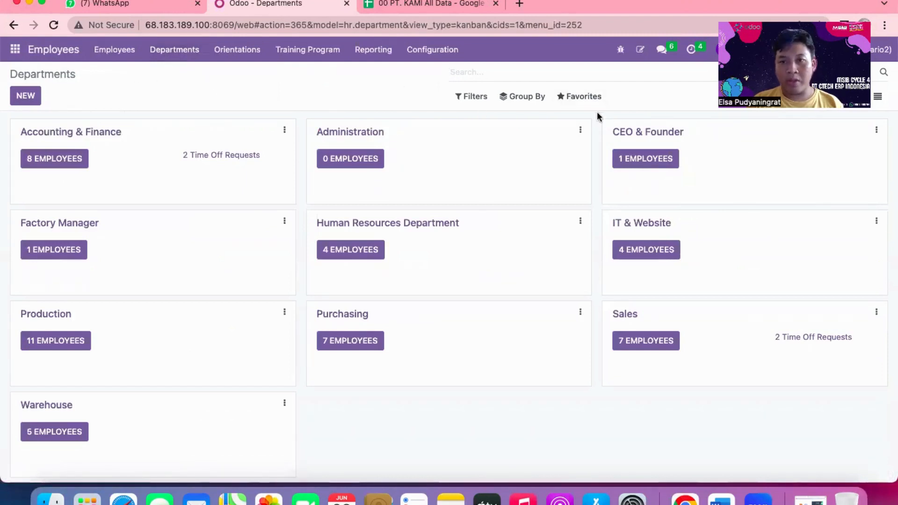
# Start a department record import up to choosing a file, cancel the file selection and return to Departments.
pyautogui.click(583, 99)
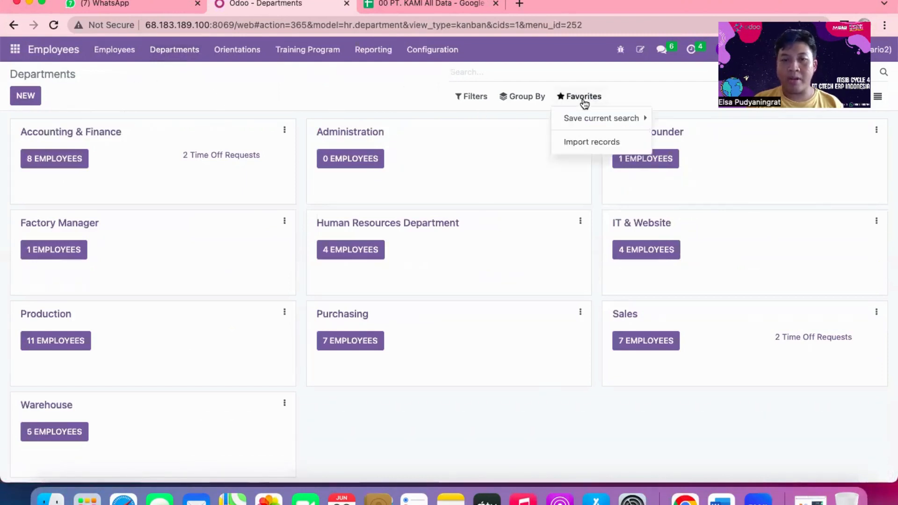
pyautogui.click(595, 142)
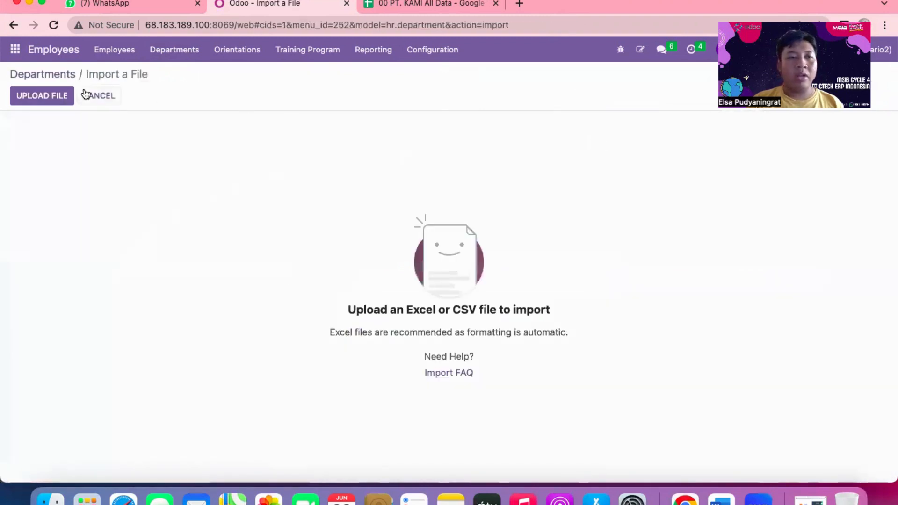
pyautogui.click(56, 96)
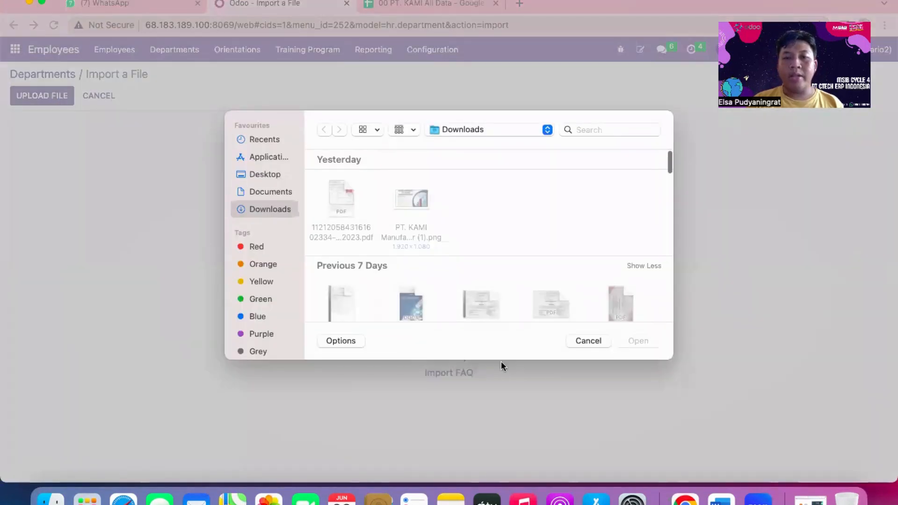
pyautogui.click(598, 341)
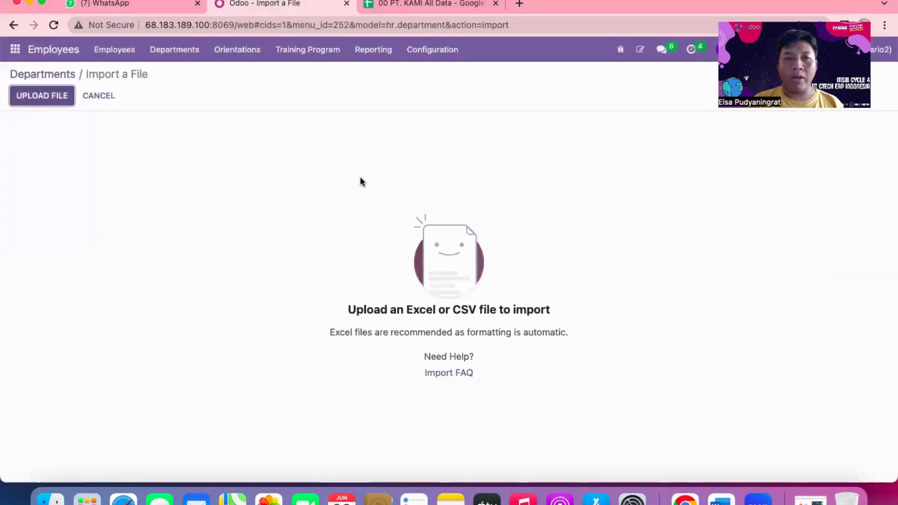
pyautogui.click(153, 52)
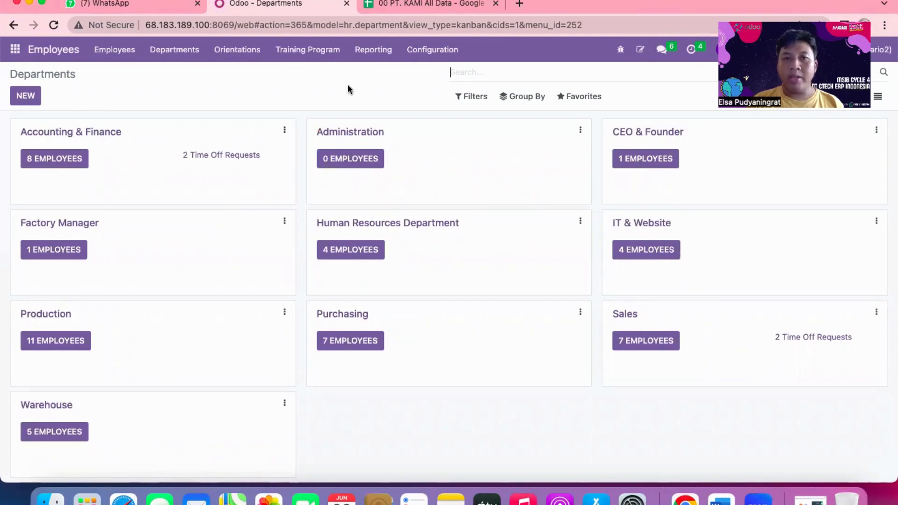
# Switch to the 00 PT. KAMI All Data spreadsheet and examine the columns of the 16 Hr Job Position sheet.
pyautogui.click(435, 14)
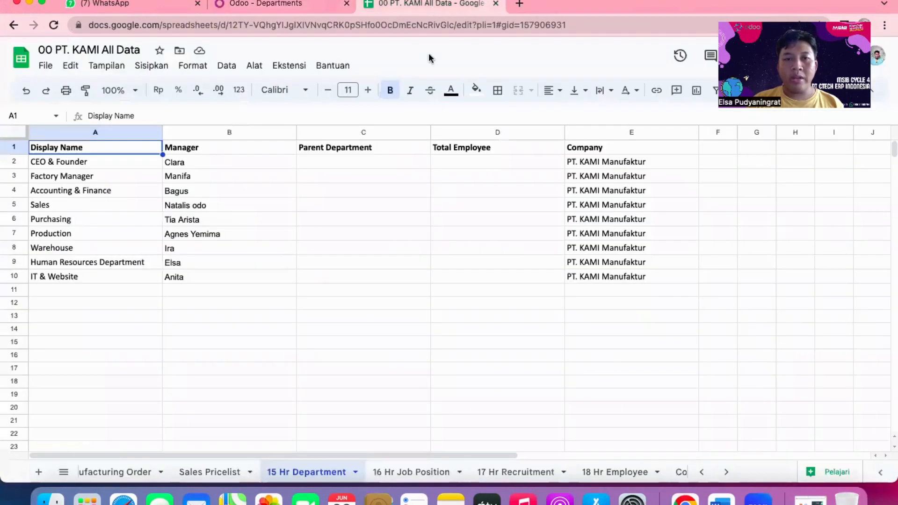
pyautogui.click(391, 470)
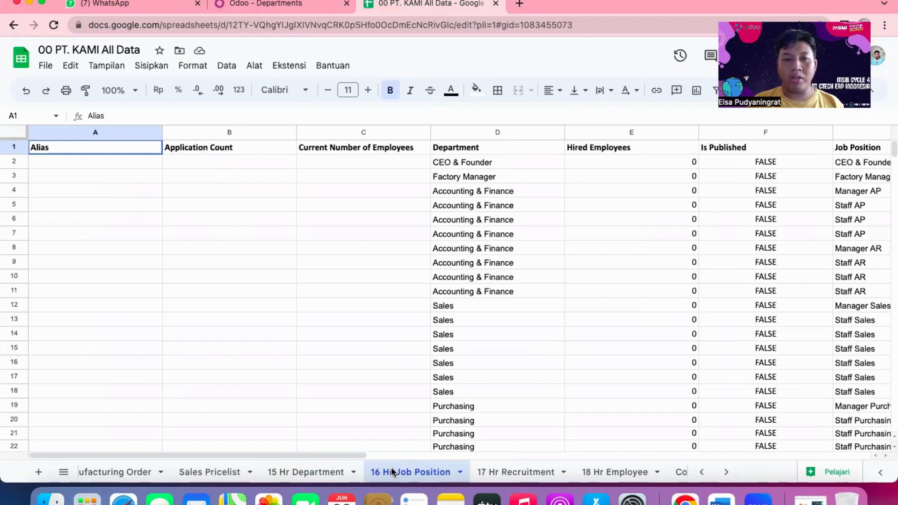
pyautogui.scroll(-1, 493, 390)
pyautogui.scroll(1, 493, 389)
pyautogui.hscroll(2, 493, 390)
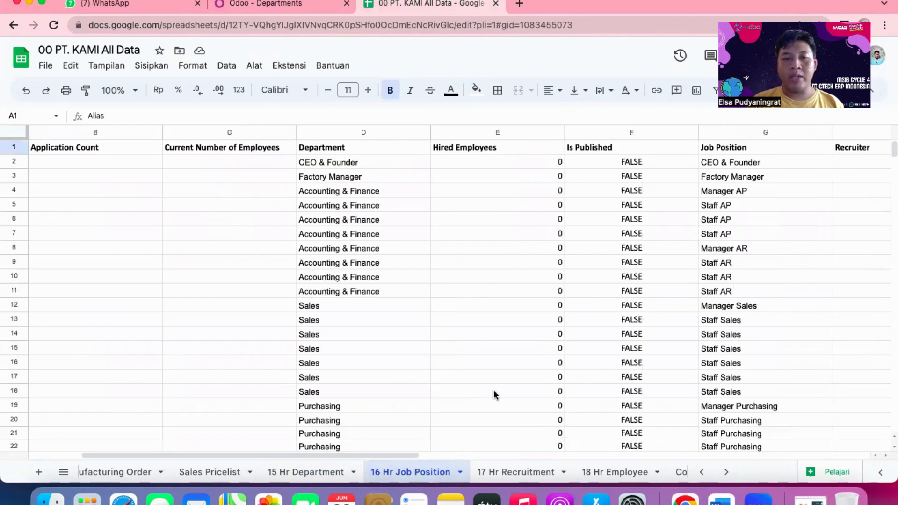
pyautogui.hscroll(4, 493, 389)
pyautogui.hscroll(-5, 493, 389)
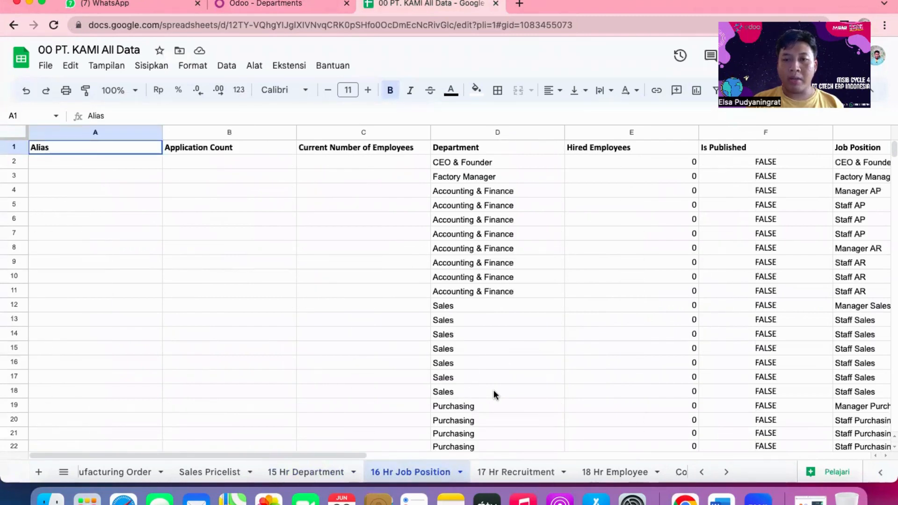
pyautogui.hscroll(1, 493, 395)
pyautogui.hscroll(3, 495, 394)
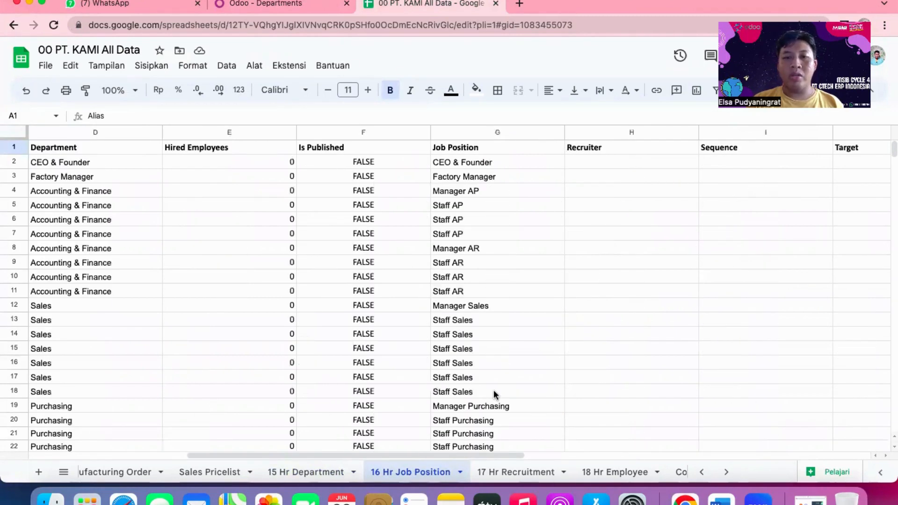
pyautogui.hscroll(1, 494, 394)
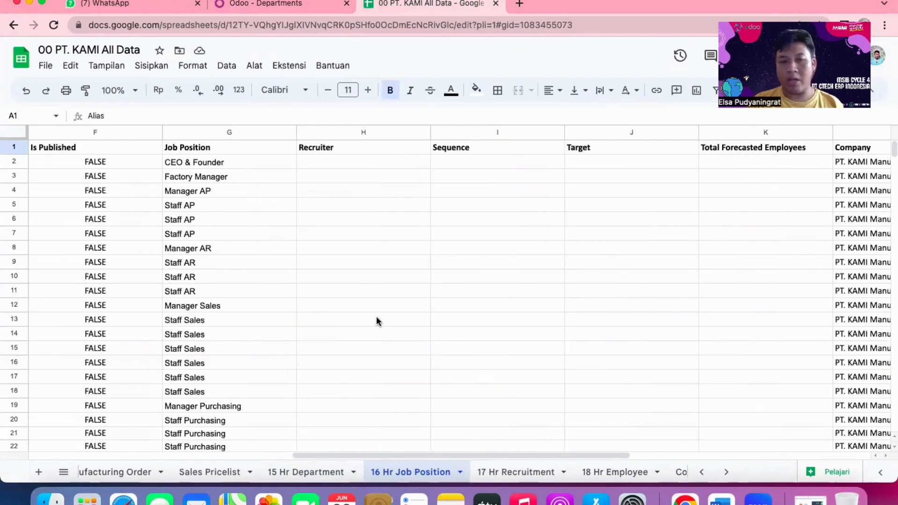
# Examine the remaining Job Position columns through Company and return to the sheet's first column.
pyautogui.hscroll(4, 377, 321)
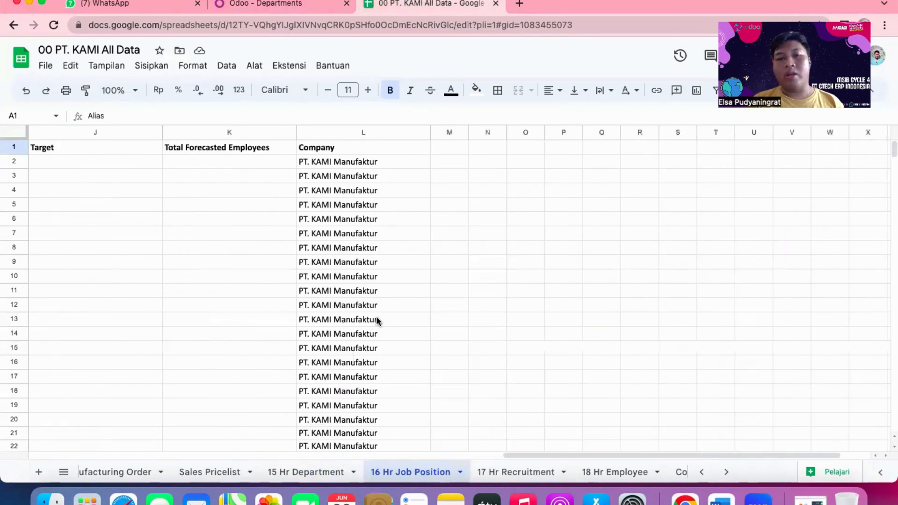
pyautogui.hscroll(-9, 377, 320)
pyautogui.hscroll(10, 377, 320)
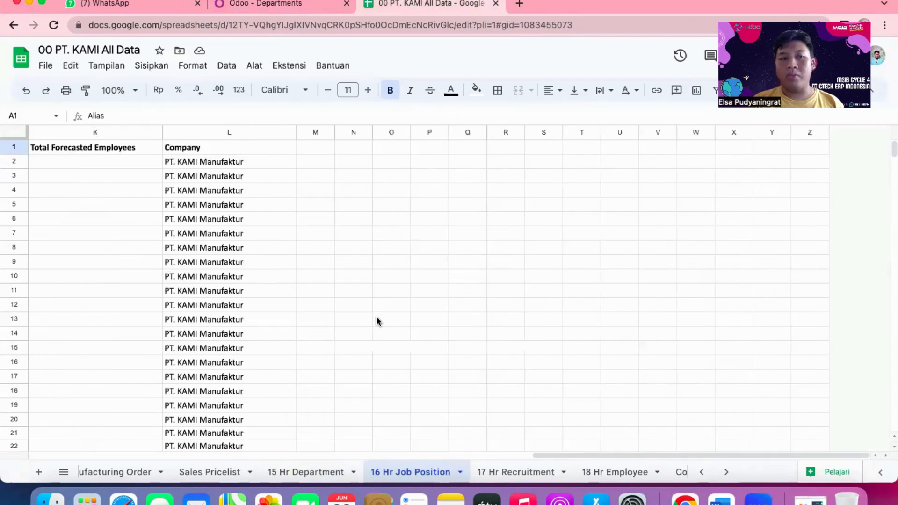
pyautogui.hscroll(-10, 378, 320)
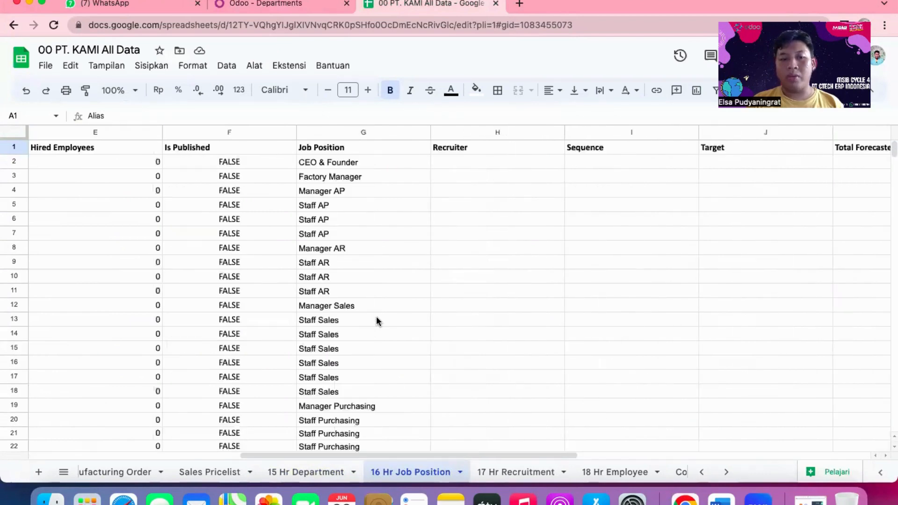
# Switch to Odoo and open the Job Positions overview of the Recruitment module.
pyautogui.click(273, 4)
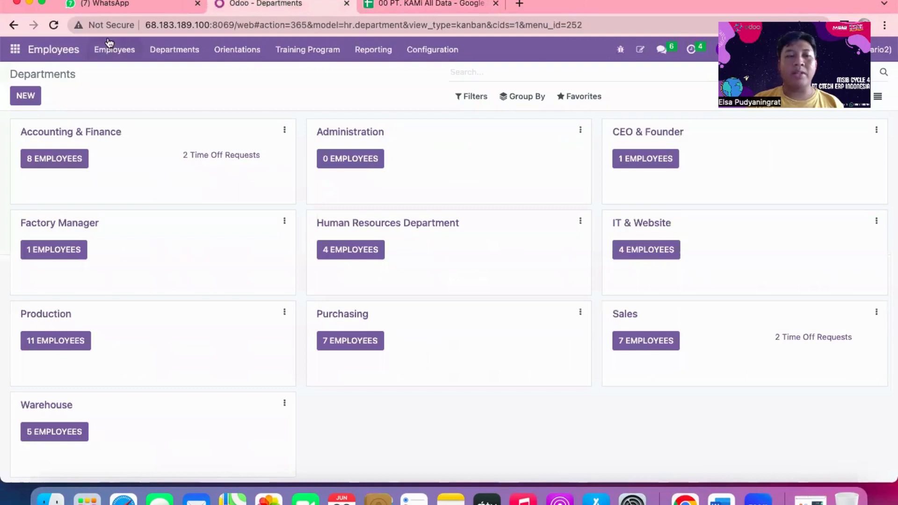
pyautogui.click(25, 53)
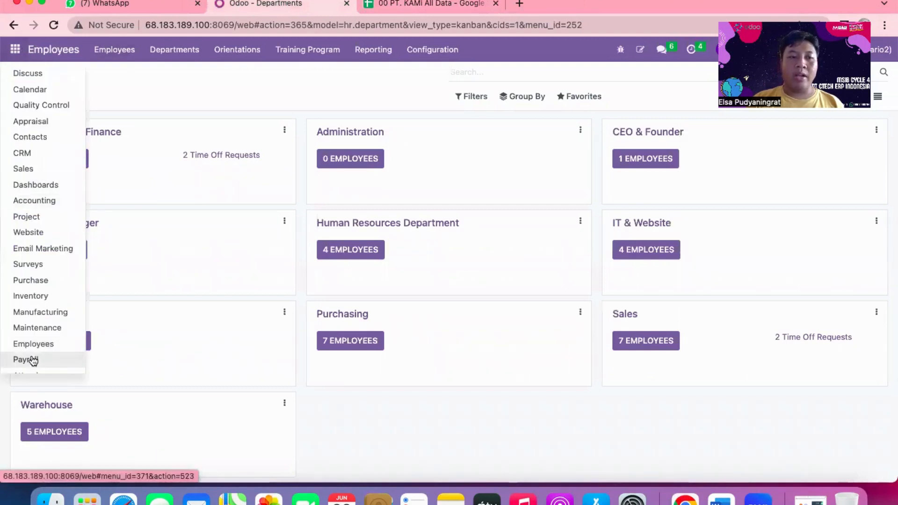
pyautogui.scroll(-3, 33, 360)
pyautogui.click(39, 284)
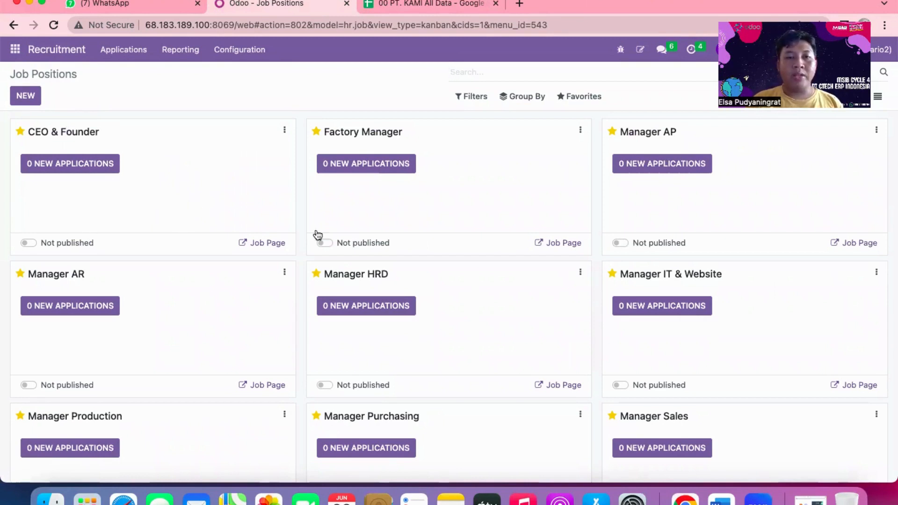
# Examine all job position cards from CEO & Founder down to Staff Accounting and return to the first ones.
pyautogui.scroll(-20, 156, 287)
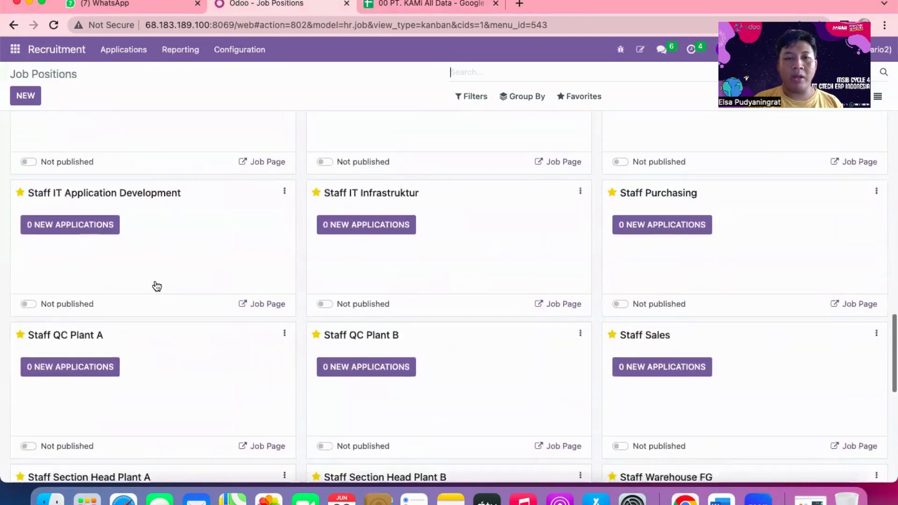
pyautogui.scroll(15, 157, 287)
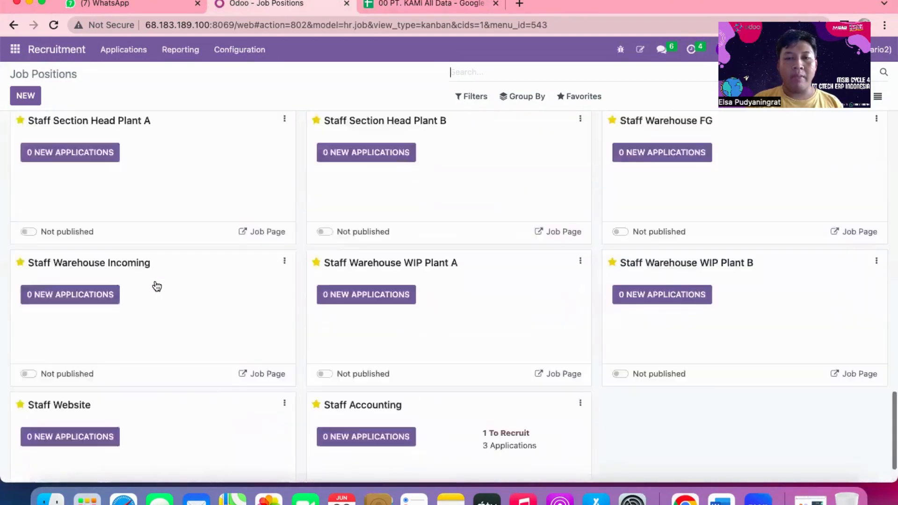
pyautogui.scroll(2, 156, 286)
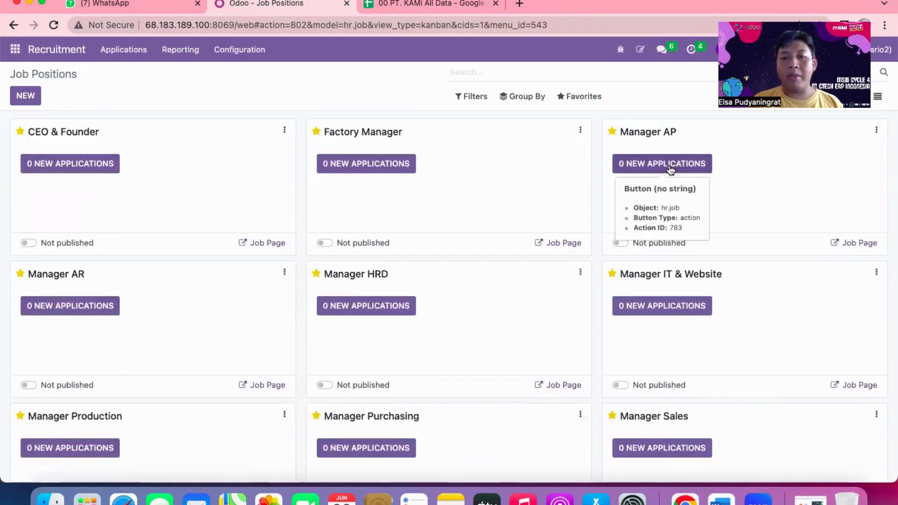
pyautogui.scroll(-6, 672, 169)
pyautogui.scroll(-5, 671, 170)
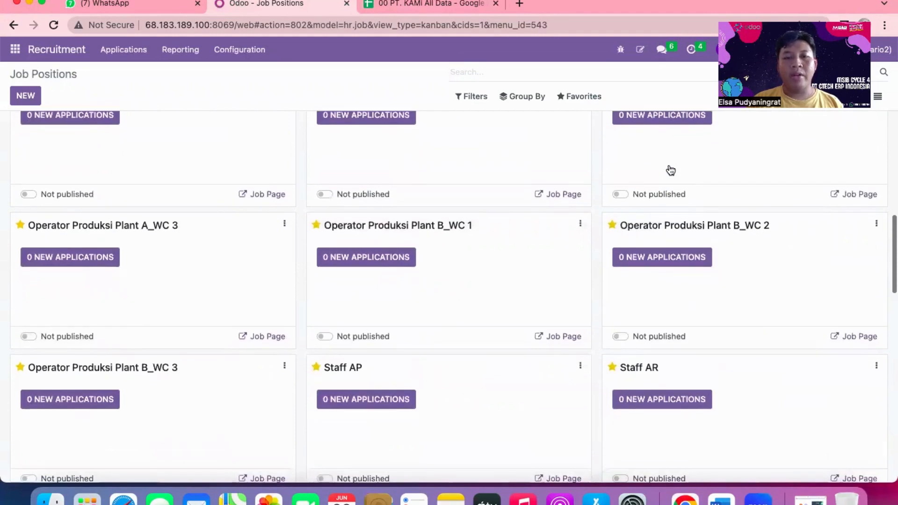
pyautogui.scroll(-8, 670, 168)
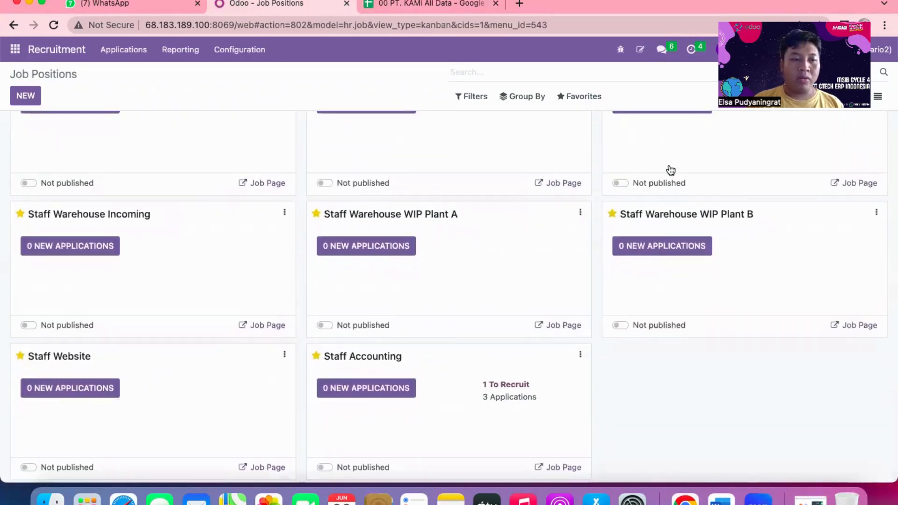
pyautogui.scroll(5, 404, 318)
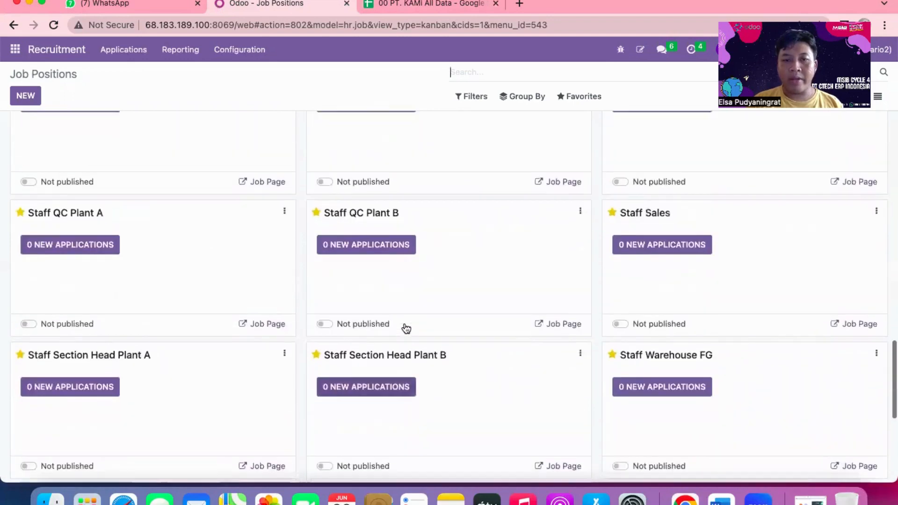
pyautogui.scroll(6, 401, 301)
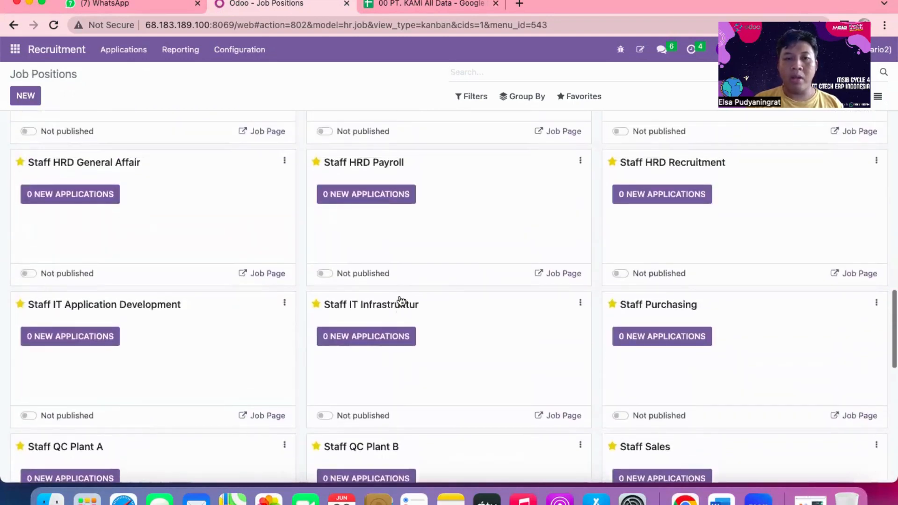
pyautogui.scroll(10, 402, 301)
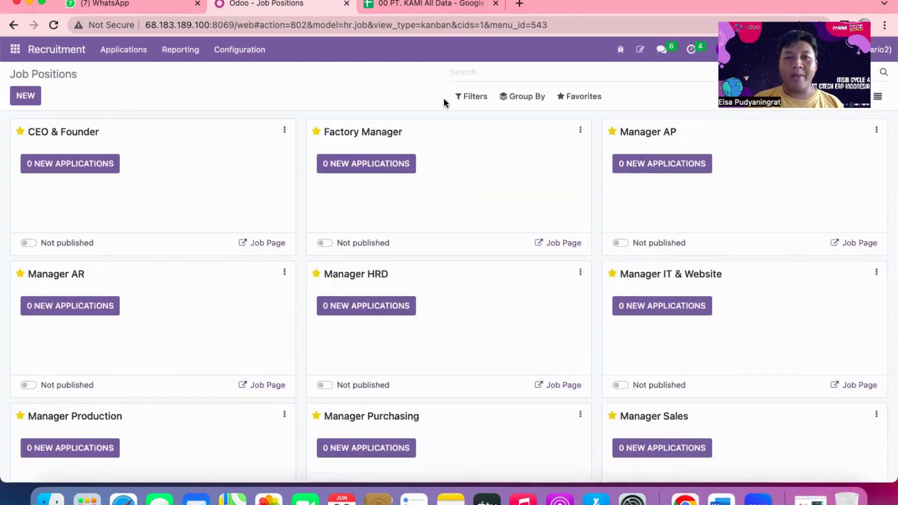
# Switch to the 00 PT. KAMI All Data spreadsheet and examine the applicant columns of the 17 Hr Recruitment sheet.
pyautogui.click(428, 5)
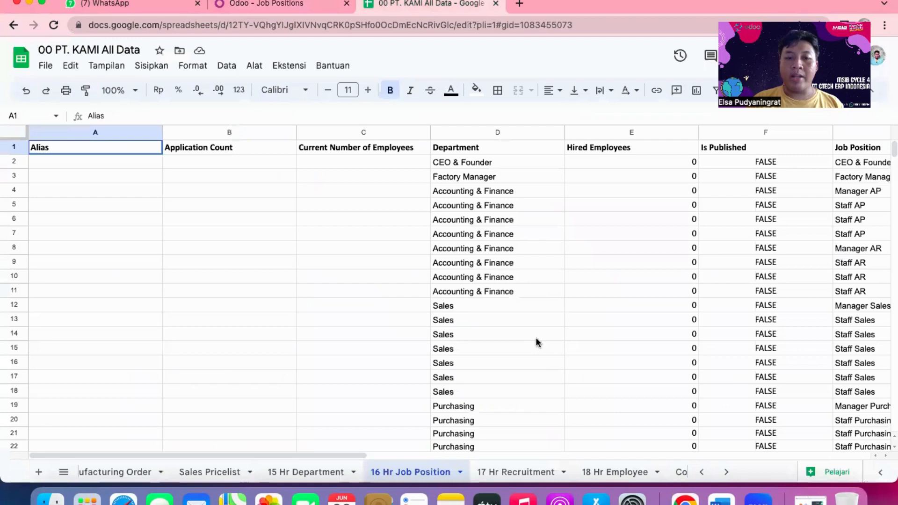
pyautogui.click(521, 473)
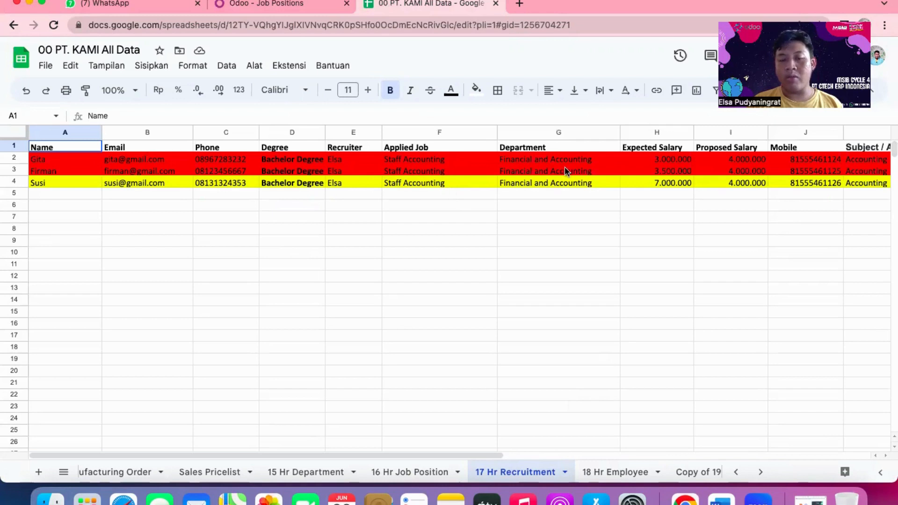
pyautogui.hscroll(5, 566, 171)
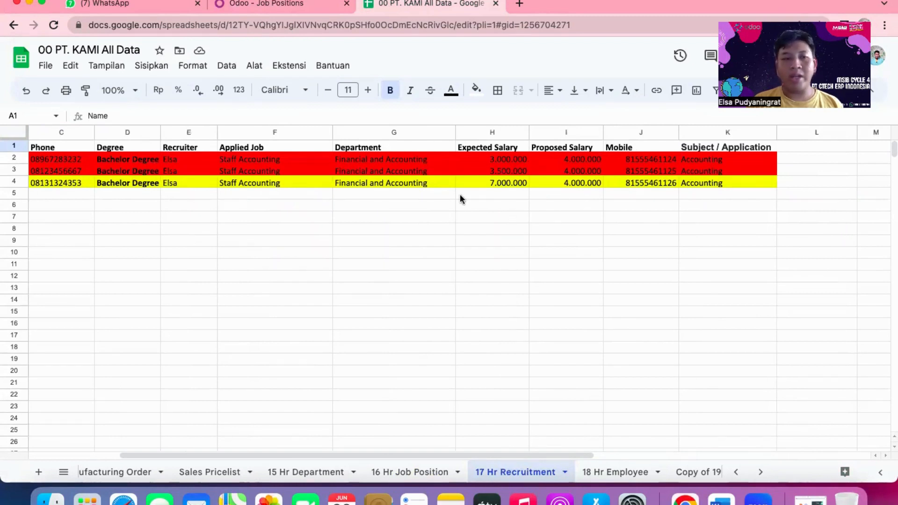
pyautogui.hscroll(-5, 435, 194)
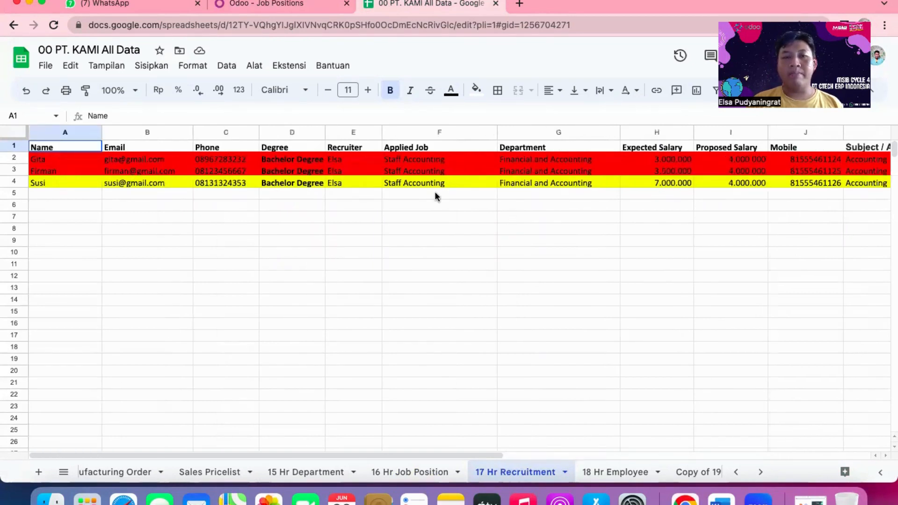
pyautogui.hscroll(10, 434, 192)
pyautogui.hscroll(-10, 434, 192)
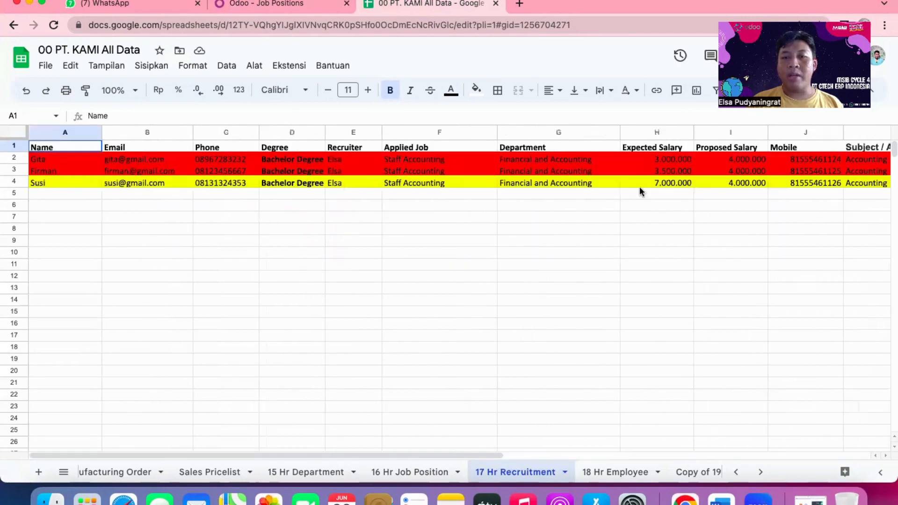
pyautogui.hscroll(8, 639, 186)
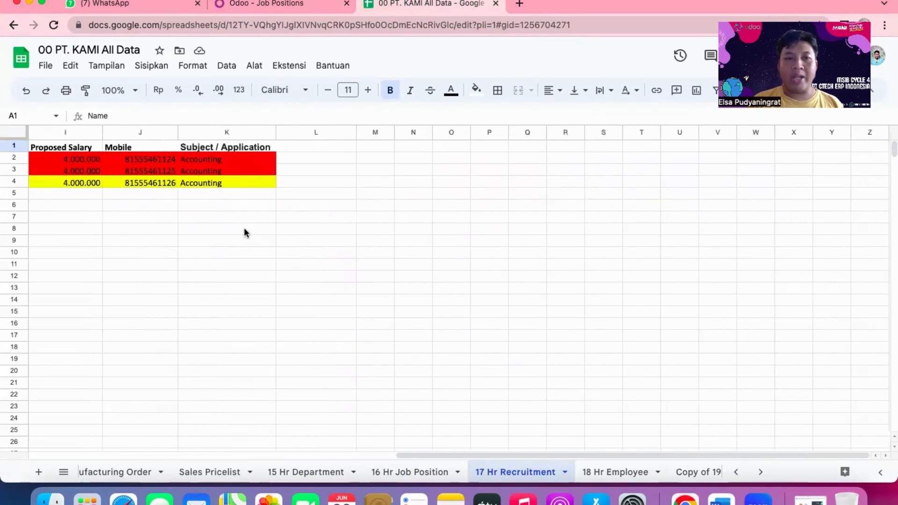
pyautogui.hscroll(-8, 245, 233)
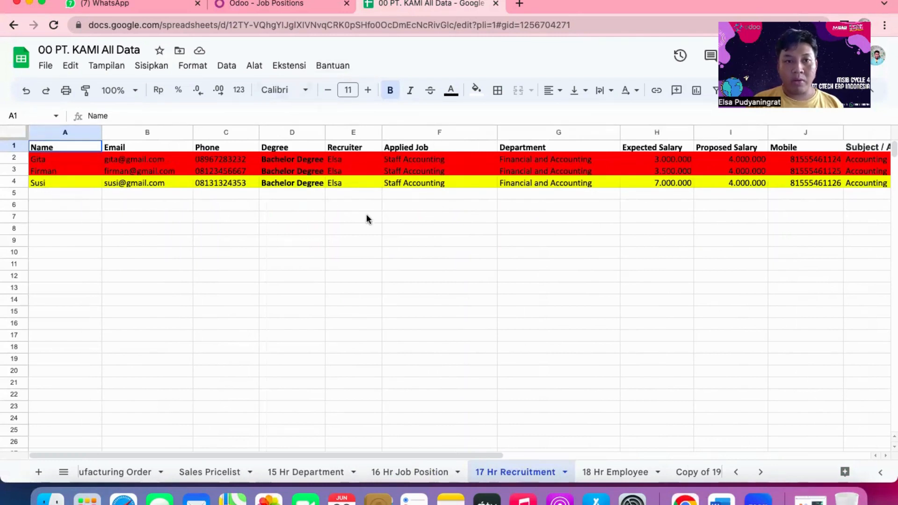
# Switch to Odoo, open the Recruitment applications and display them as a kanban board.
pyautogui.click(269, 5)
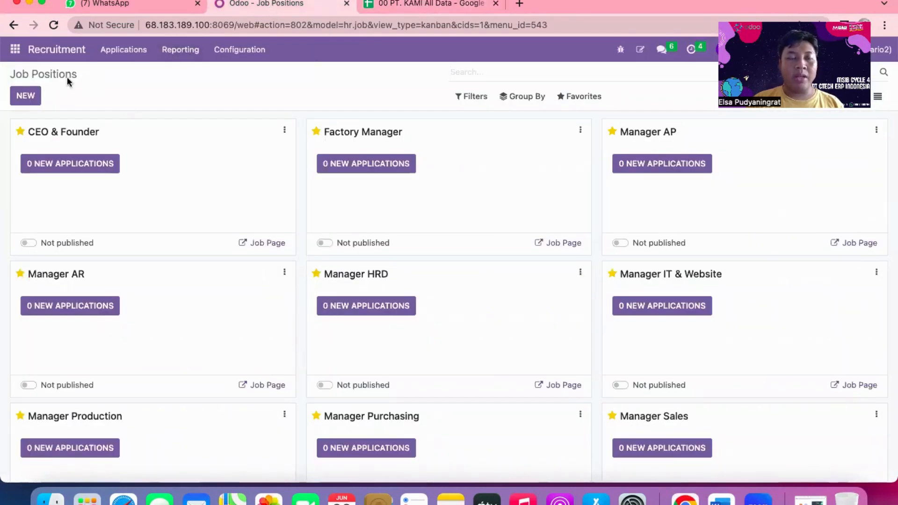
pyautogui.click(127, 53)
pyautogui.click(130, 89)
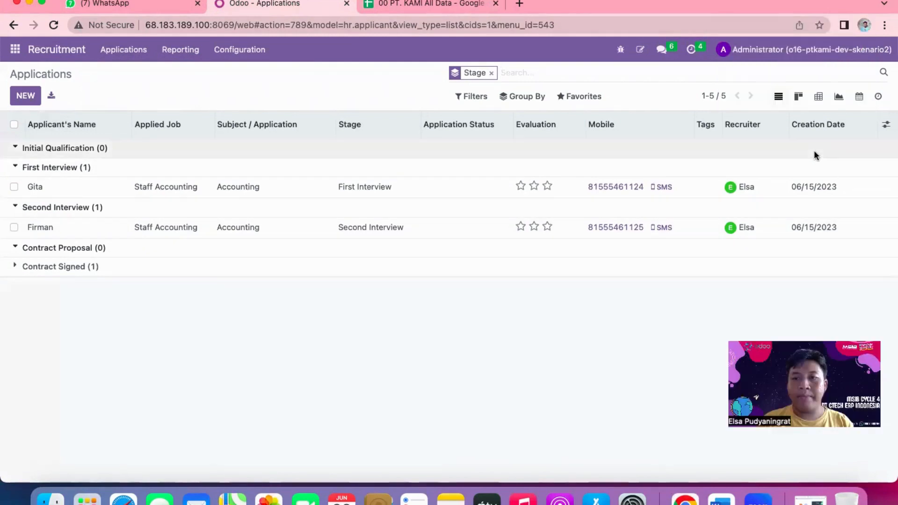
pyautogui.click(798, 96)
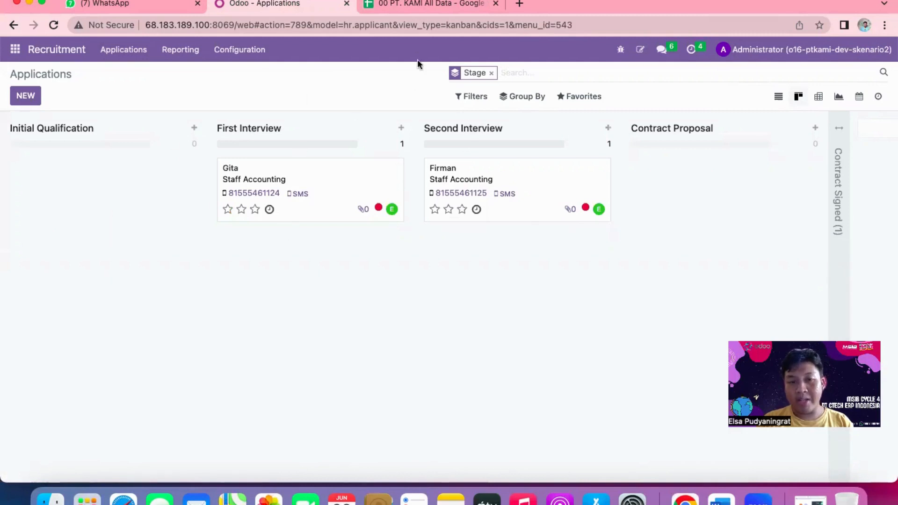
# Move both visible Staff Accounting applicants to Initial Qualification and return them to the Second Interview and First Interview stages.
pyautogui.moveTo(339, 183); pyautogui.dragTo(128, 186)
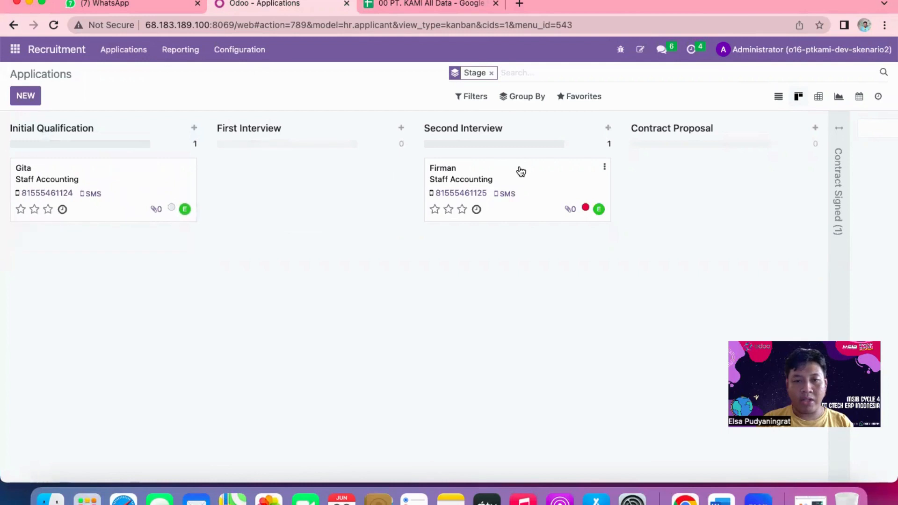
pyautogui.moveTo(520, 170); pyautogui.dragTo(47, 257)
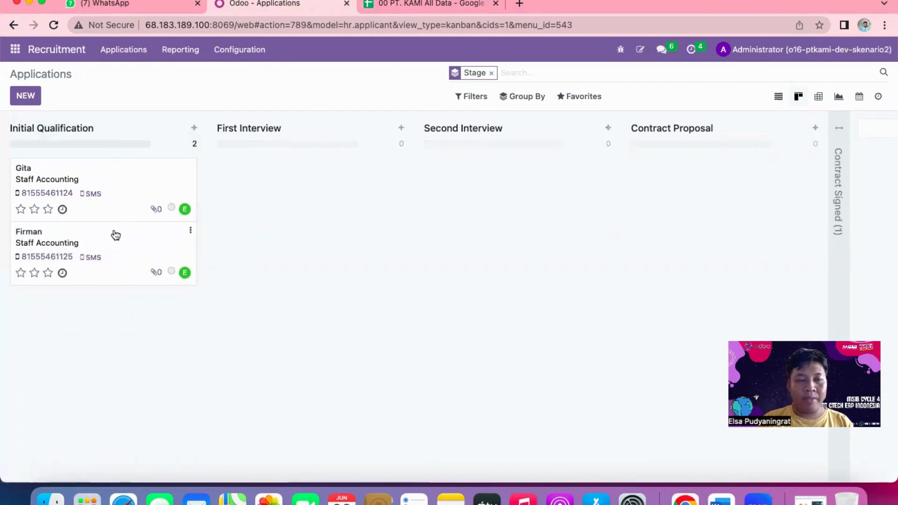
pyautogui.moveTo(117, 234); pyautogui.dragTo(496, 164)
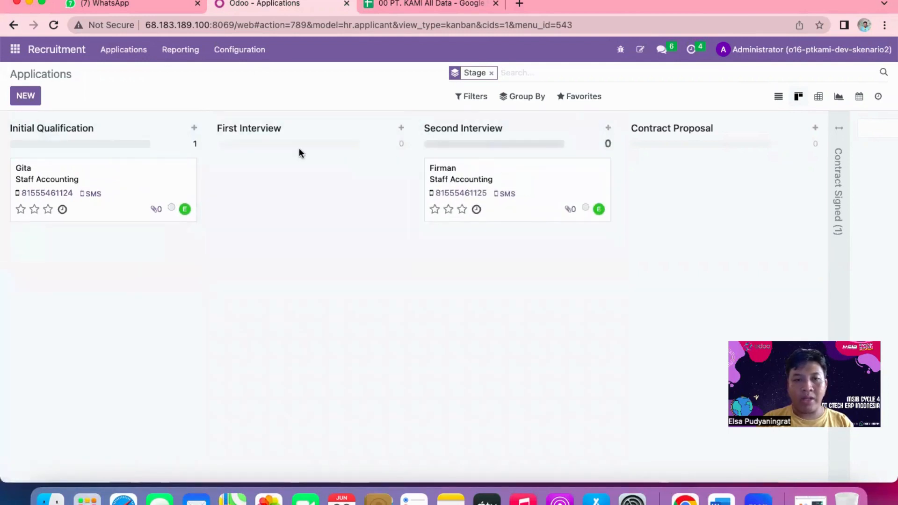
pyautogui.moveTo(149, 177); pyautogui.dragTo(370, 171)
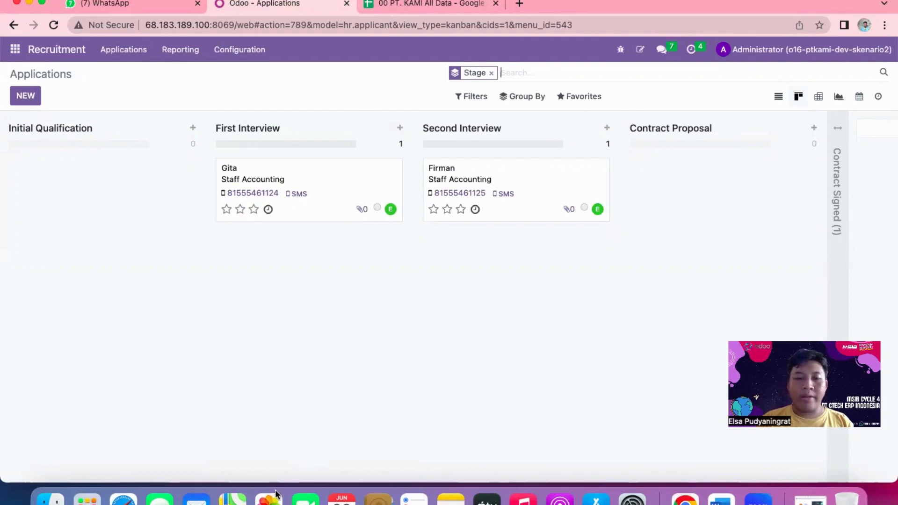
# Switch to the 00 PT. KAMI All Data spreadsheet and examine the columns of the 18 Hr Employee sheet through Company.
pyautogui.click(406, 4)
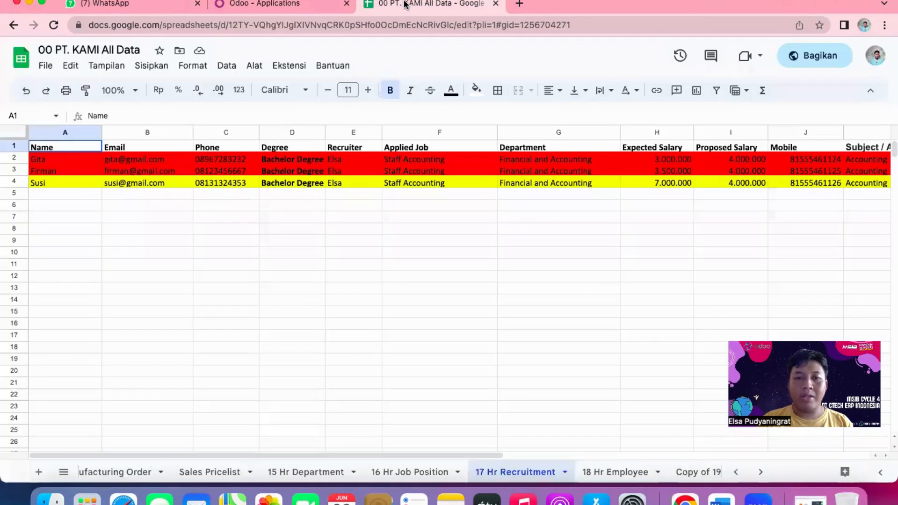
pyautogui.click(615, 481)
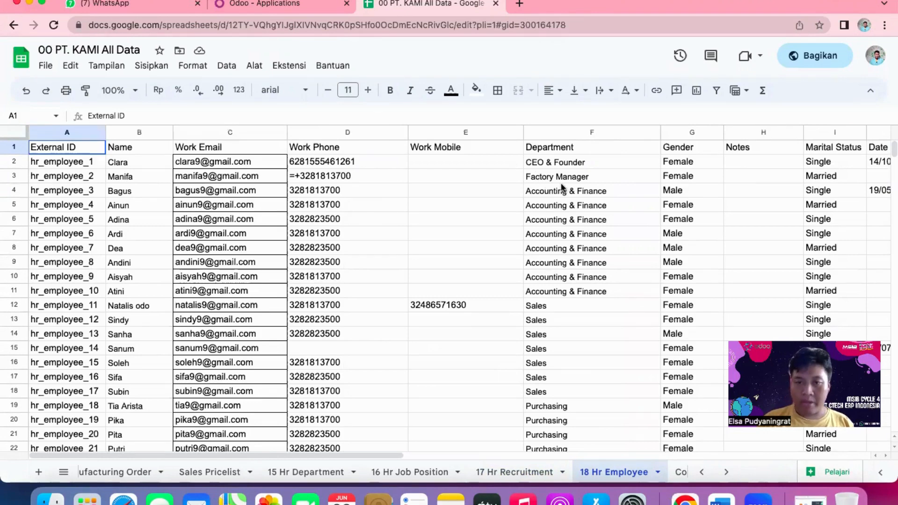
pyautogui.hscroll(2, 562, 187)
pyautogui.hscroll(2, 562, 188)
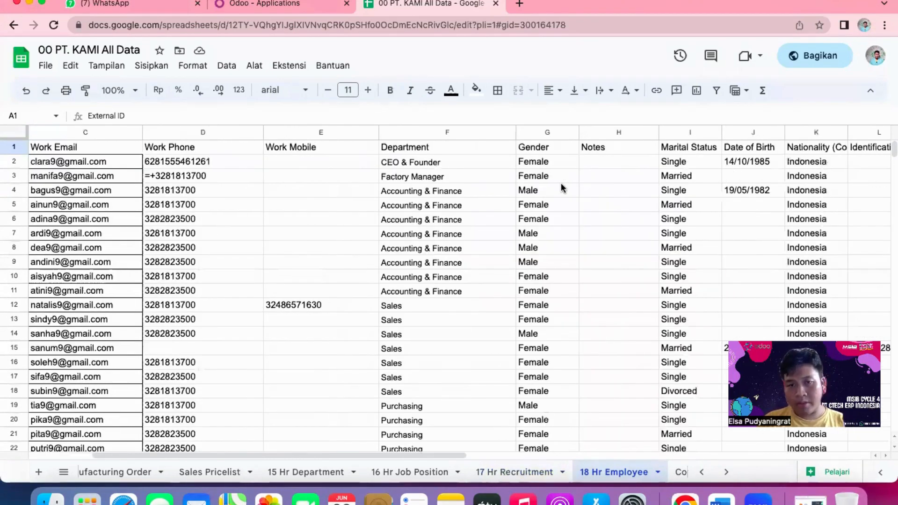
pyautogui.hscroll(2, 561, 188)
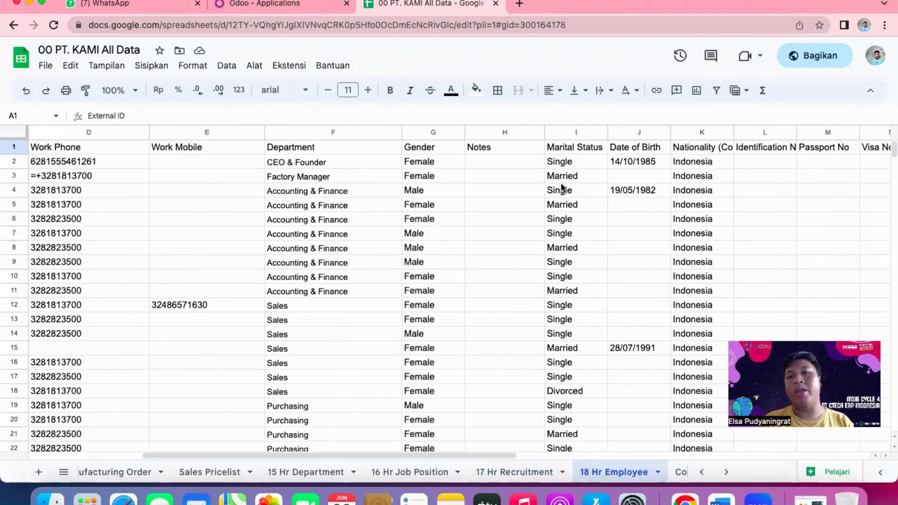
pyautogui.hscroll(2, 561, 187)
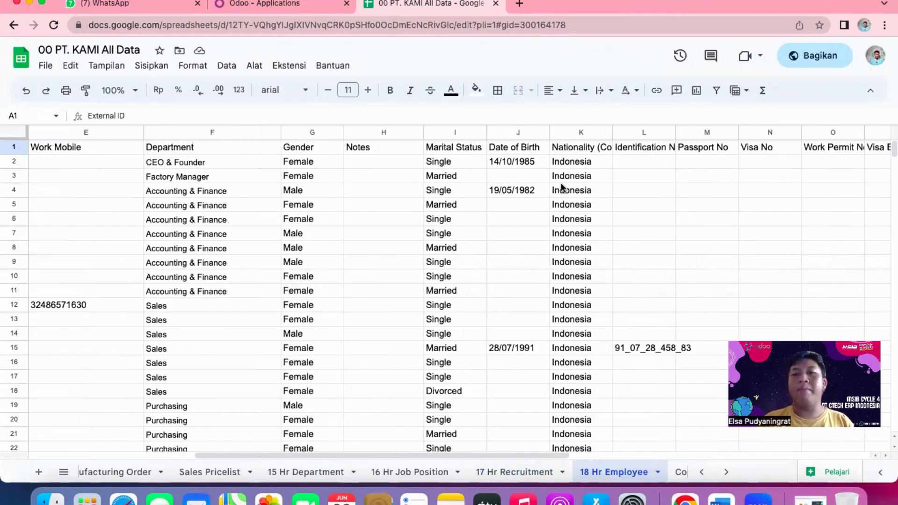
pyautogui.hscroll(6, 562, 188)
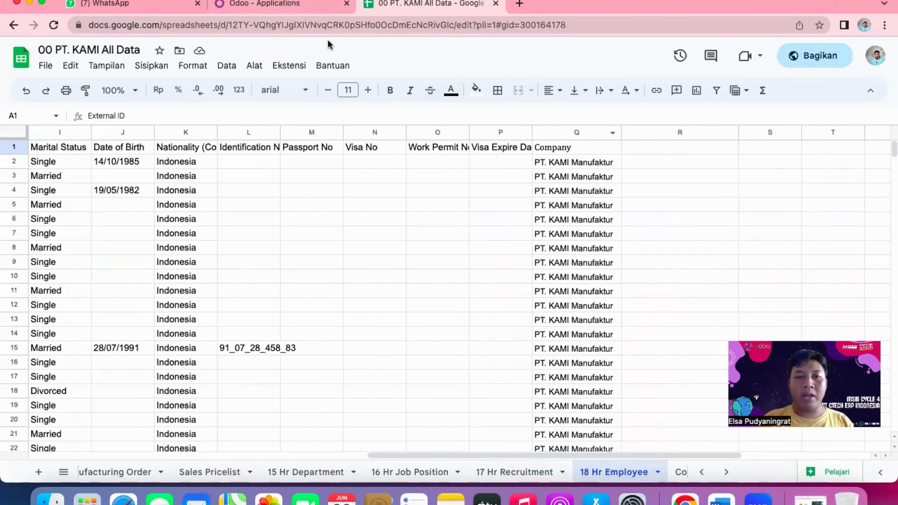
# Switch to Odoo, open the Employees application and look through the imported employee cards.
pyautogui.click(260, 6)
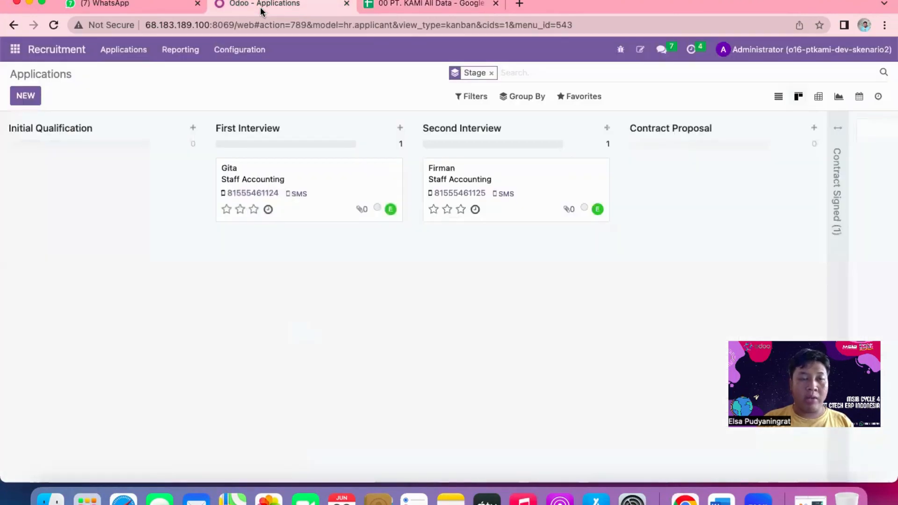
pyautogui.click(15, 53)
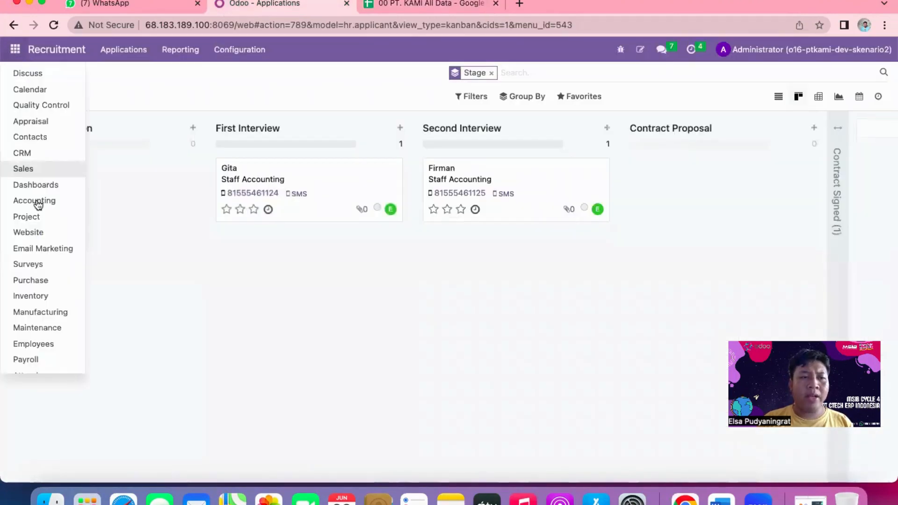
pyautogui.scroll(-3, 36, 201)
pyautogui.click(36, 238)
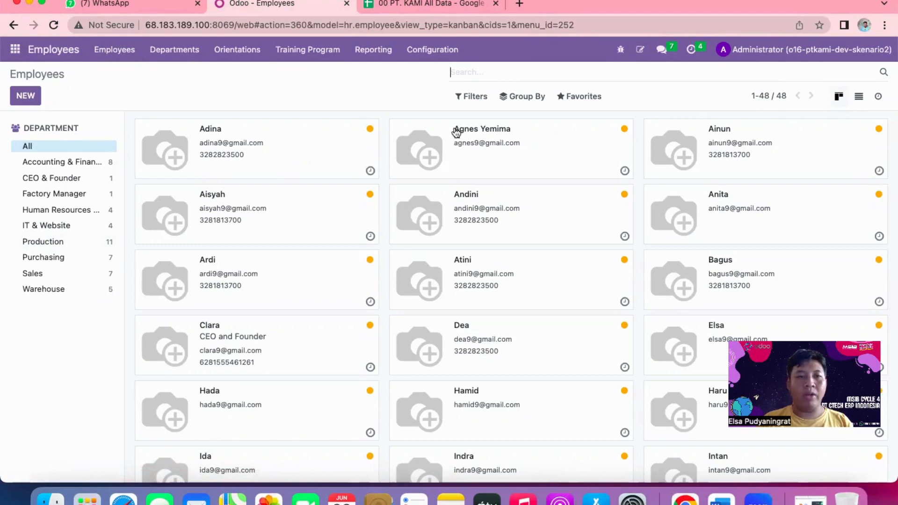
pyautogui.scroll(-15, 333, 159)
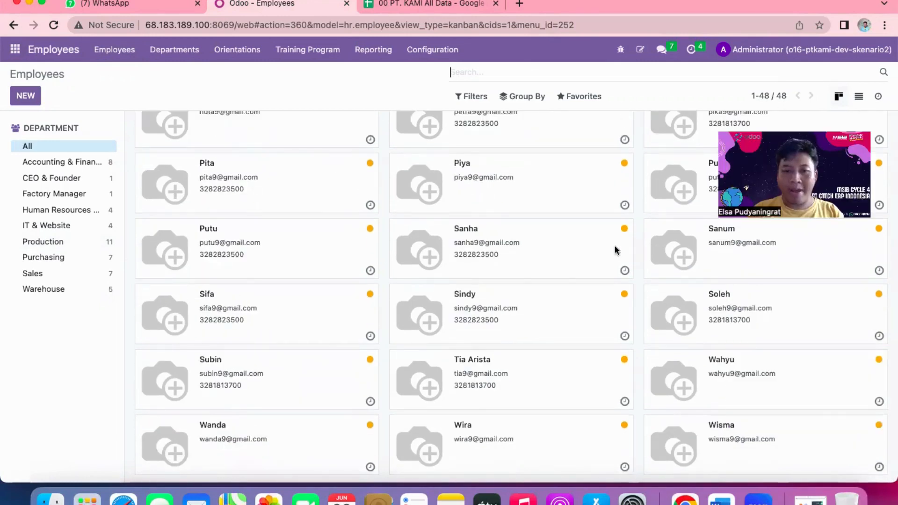
pyautogui.scroll(15, 516, 276)
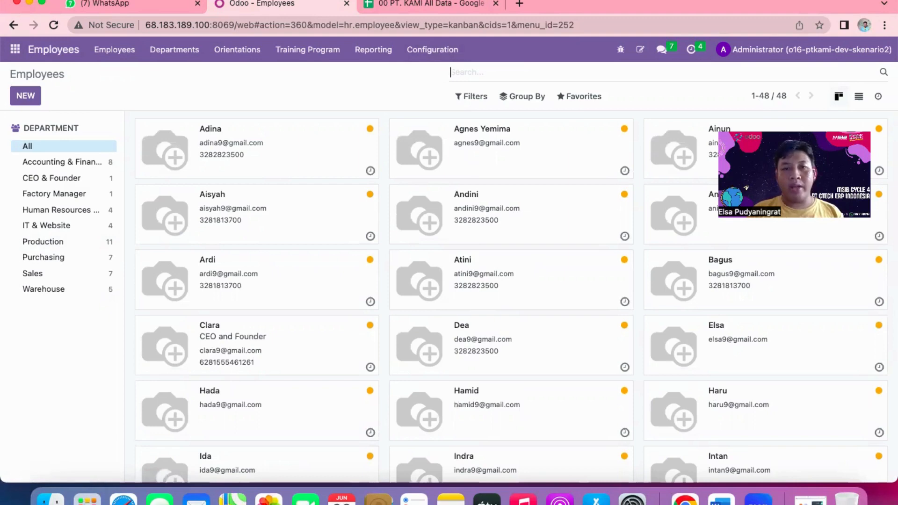
# Switch to the 00 PT. KAMI All Data spreadsheet and examine the Copy of 19 Hr Contract History columns through Status.
pyautogui.click(423, 4)
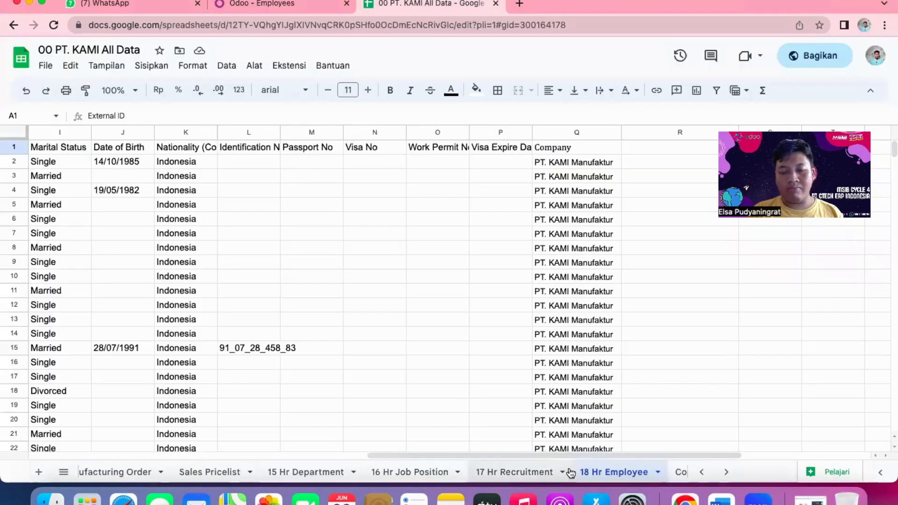
pyautogui.hscroll(5, 570, 472)
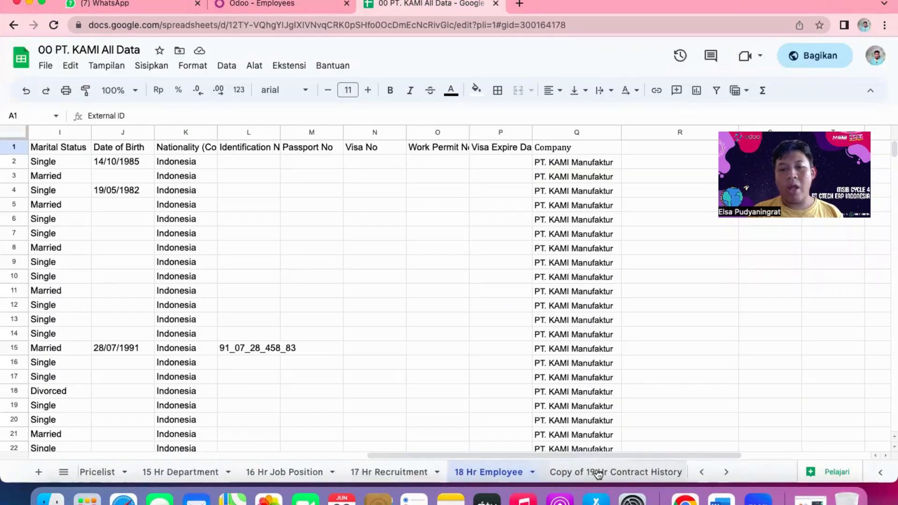
pyautogui.click(612, 473)
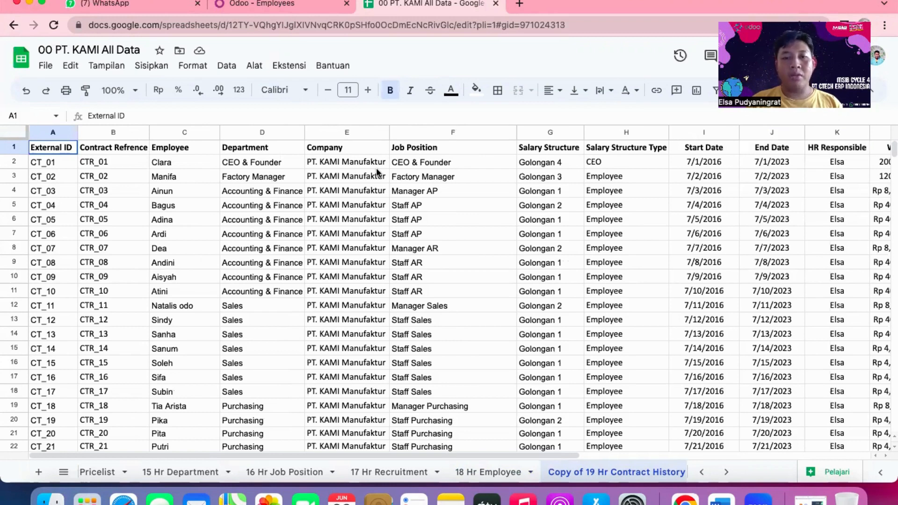
pyautogui.hscroll(5, 538, 198)
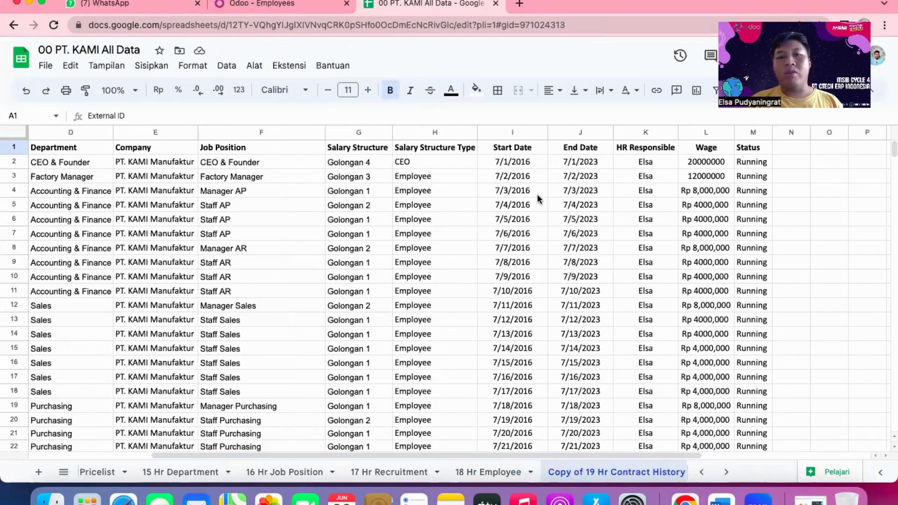
pyautogui.hscroll(2, 537, 198)
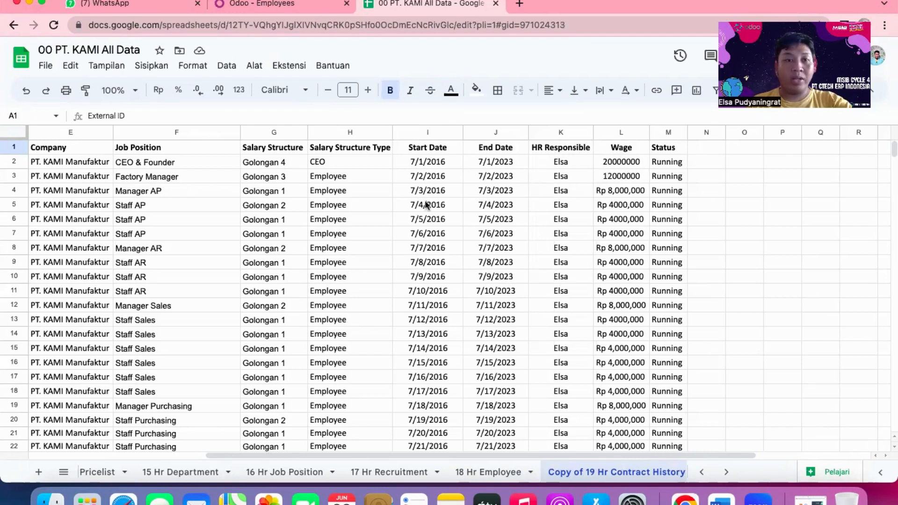
# Switch to Odoo, open the employee contracts list and look through the contracts in the Running group.
pyautogui.click(276, 4)
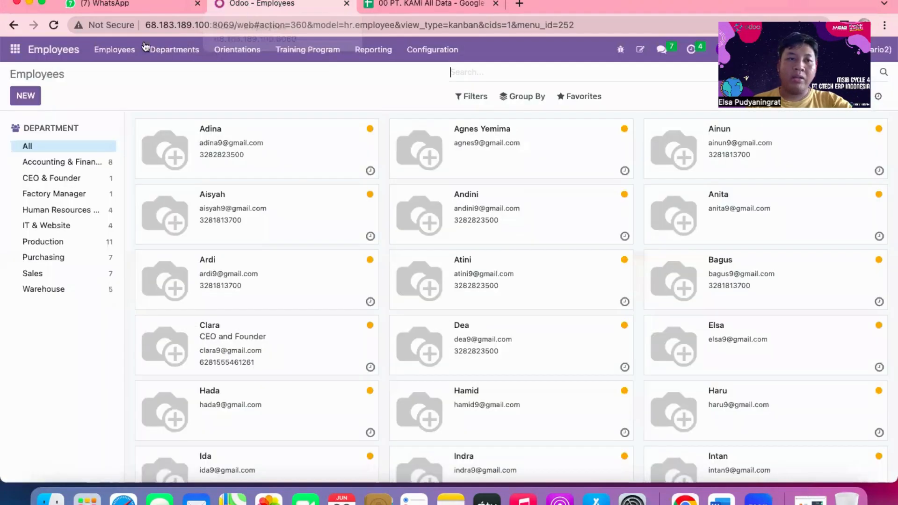
pyautogui.click(122, 50)
pyautogui.click(122, 89)
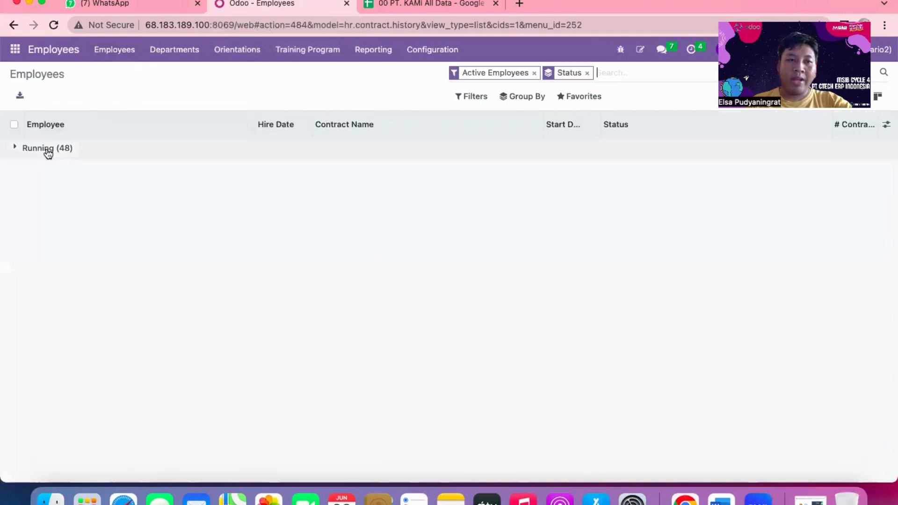
pyautogui.click(48, 154)
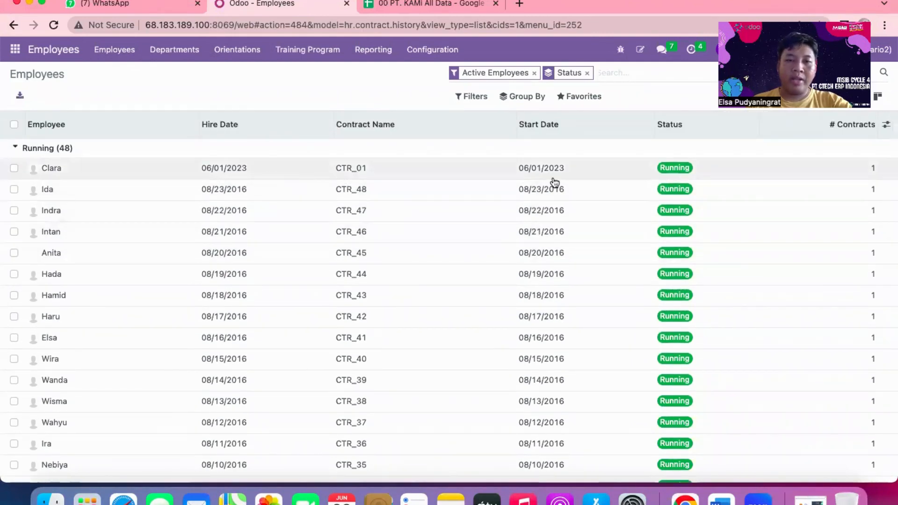
pyautogui.scroll(-1, 336, 298)
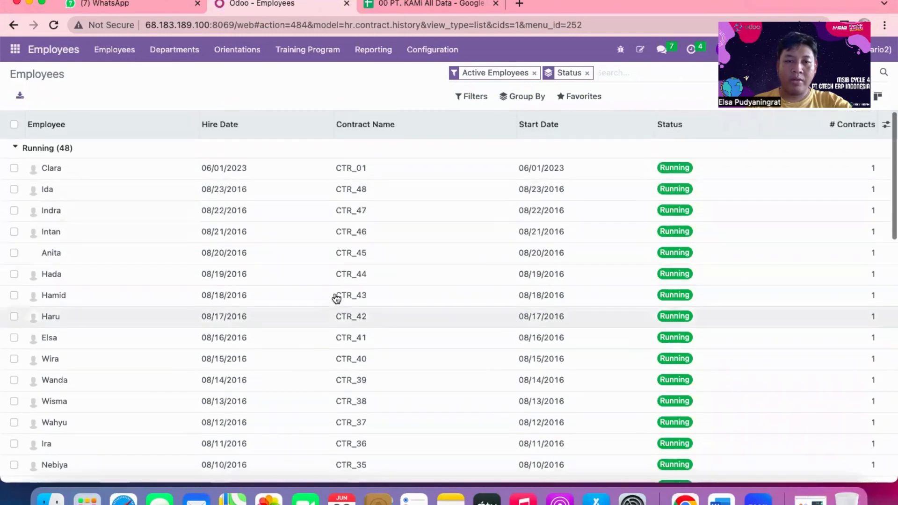
pyautogui.scroll(-15, 336, 298)
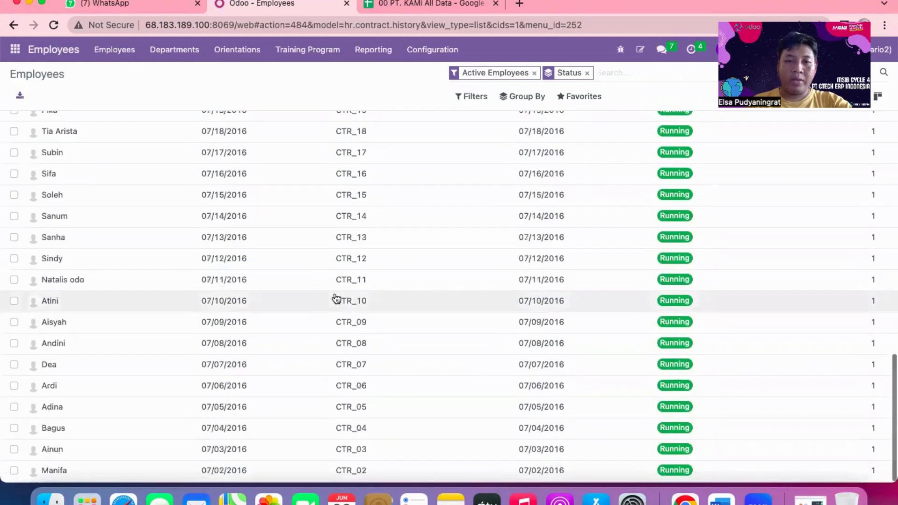
pyautogui.scroll(15, 337, 298)
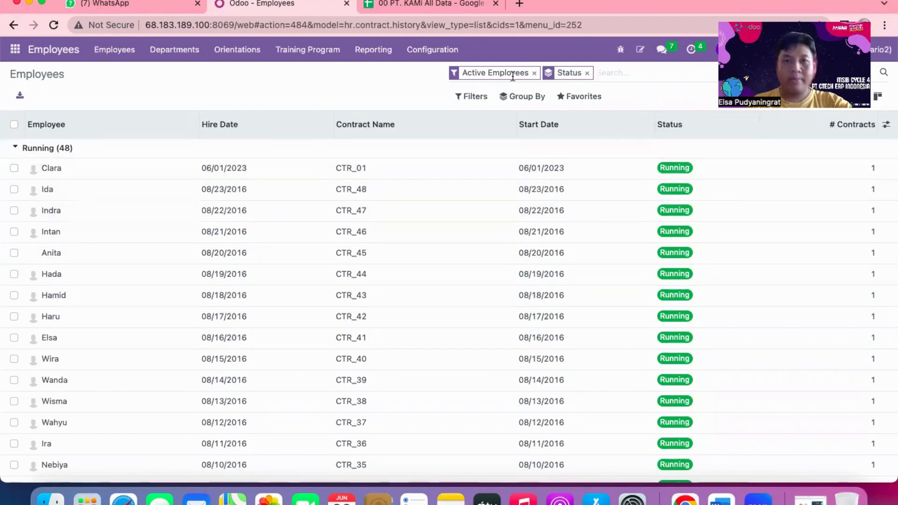
# Switch to the 00 PT. KAMI All Data spreadsheet and examine the training columns of the 20 Hr Training sheet.
pyautogui.click(440, 4)
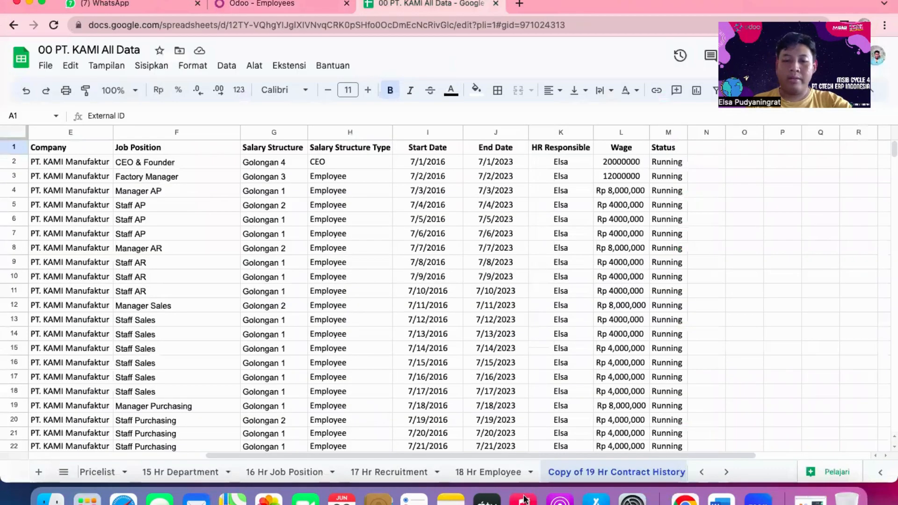
pyautogui.hscroll(5, 563, 474)
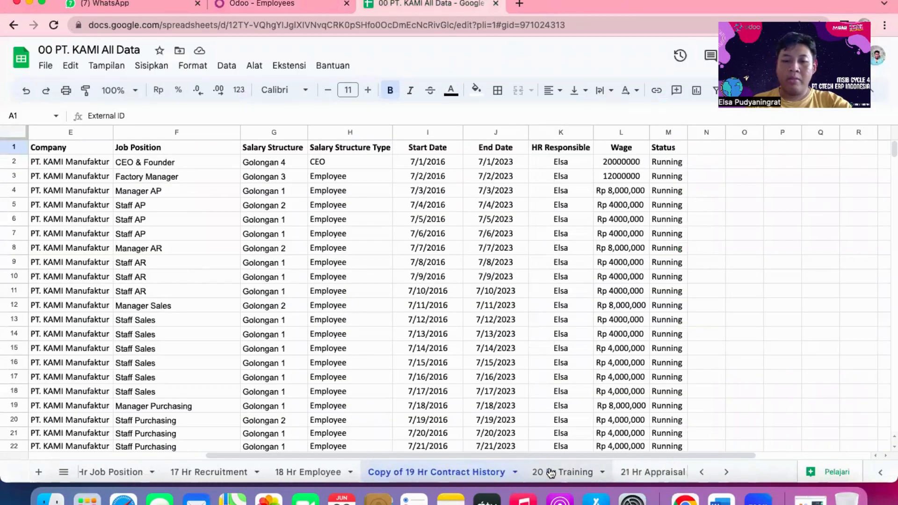
pyautogui.click(551, 473)
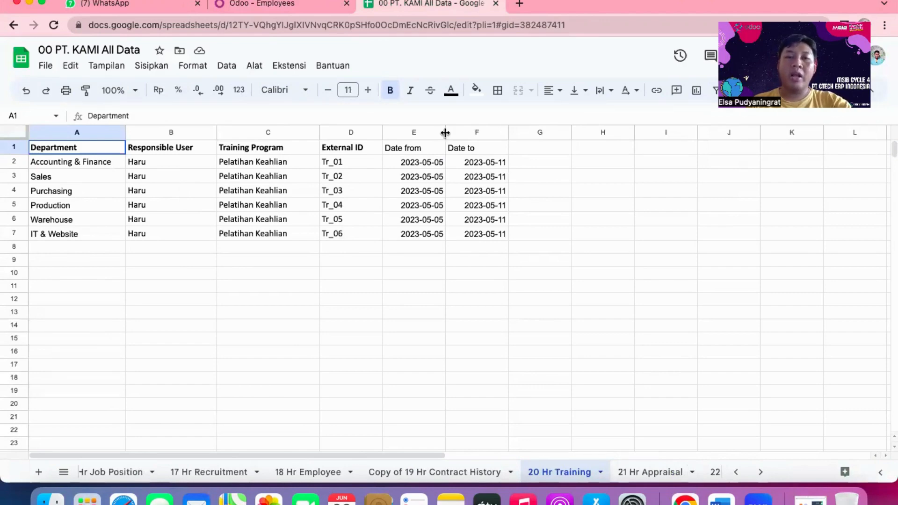
# Switch to Odoo, view the Pelatihan Keahlian Accounting training program's details and return to the training program list.
pyautogui.click(276, 3)
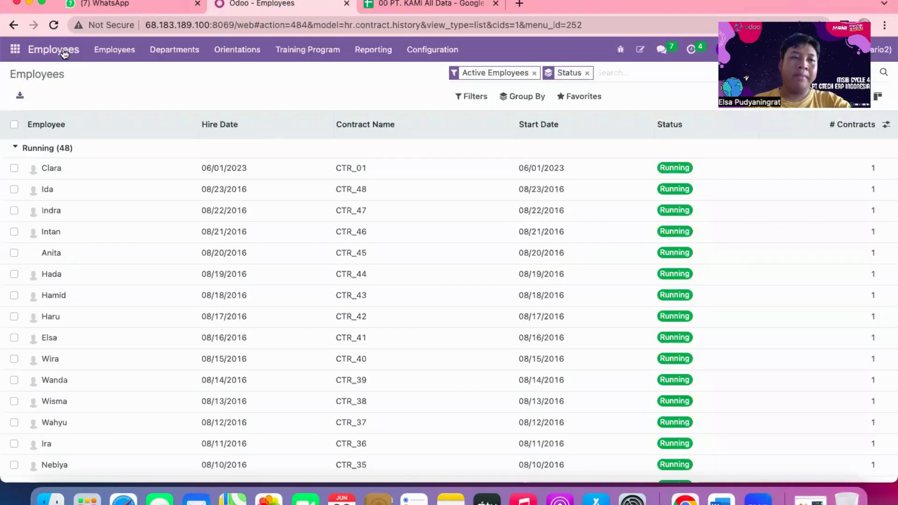
pyautogui.click(294, 50)
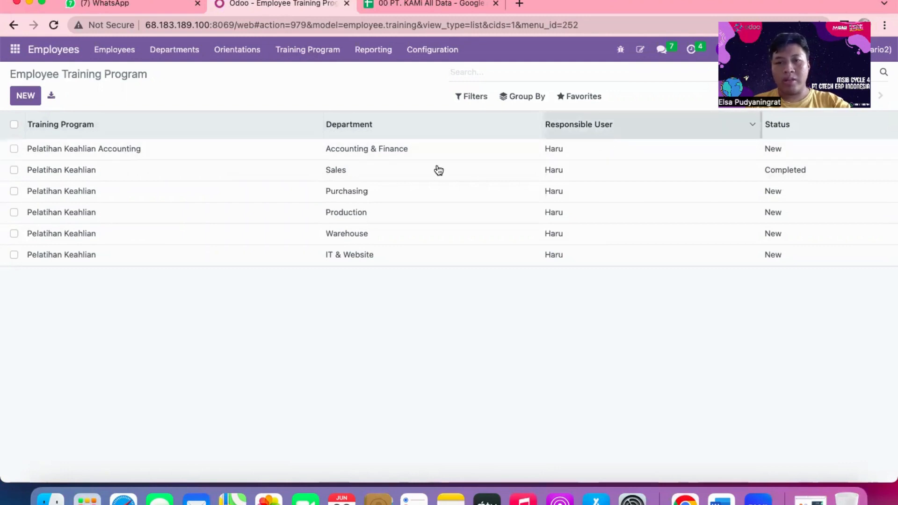
pyautogui.click(343, 149)
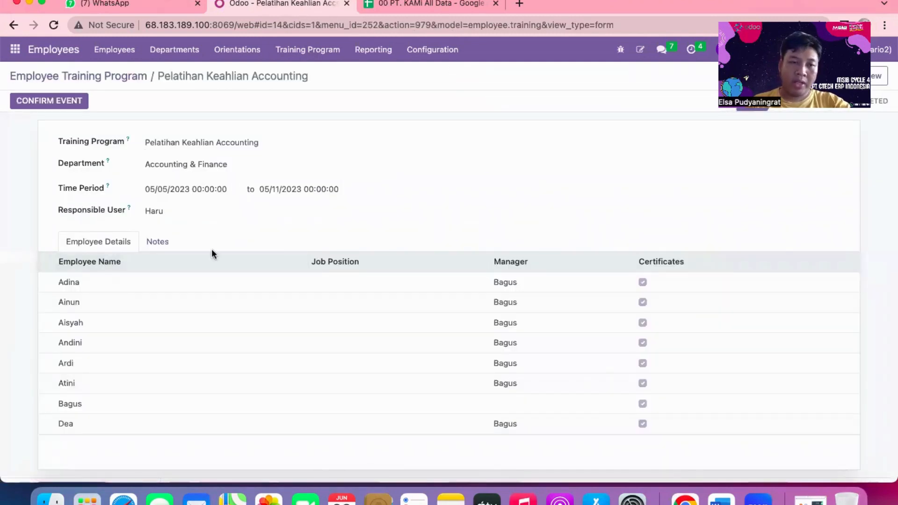
pyautogui.click(13, 23)
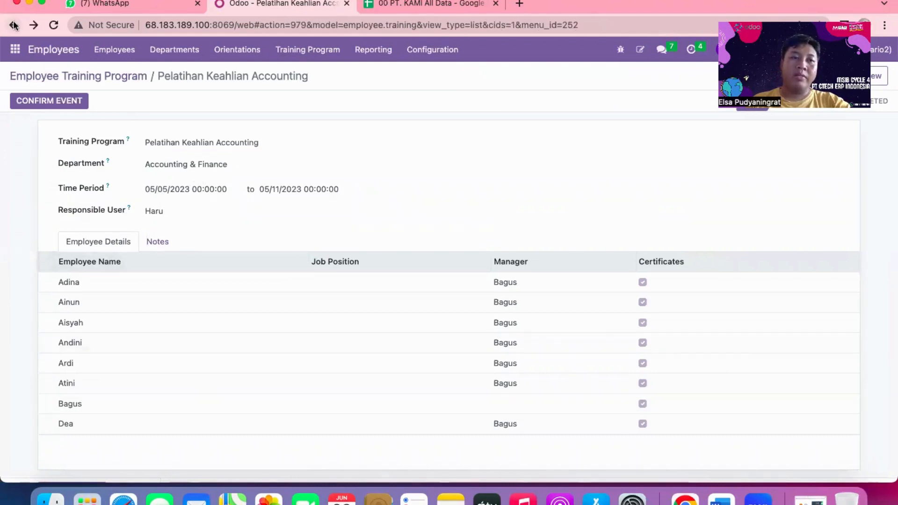
# Switch to the 00 PT. KAMI All Data spreadsheet and examine the rows of the 21 Hr Appraisal sheet.
pyautogui.click(394, 8)
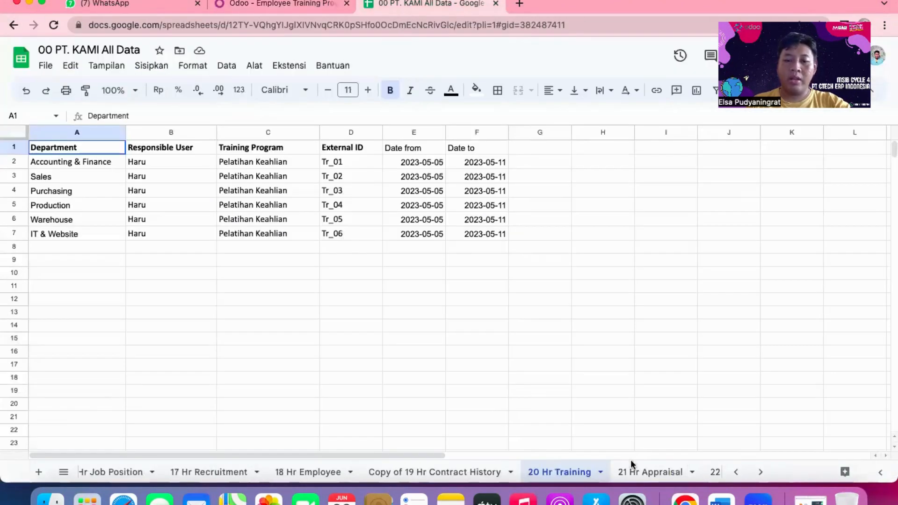
pyautogui.click(648, 471)
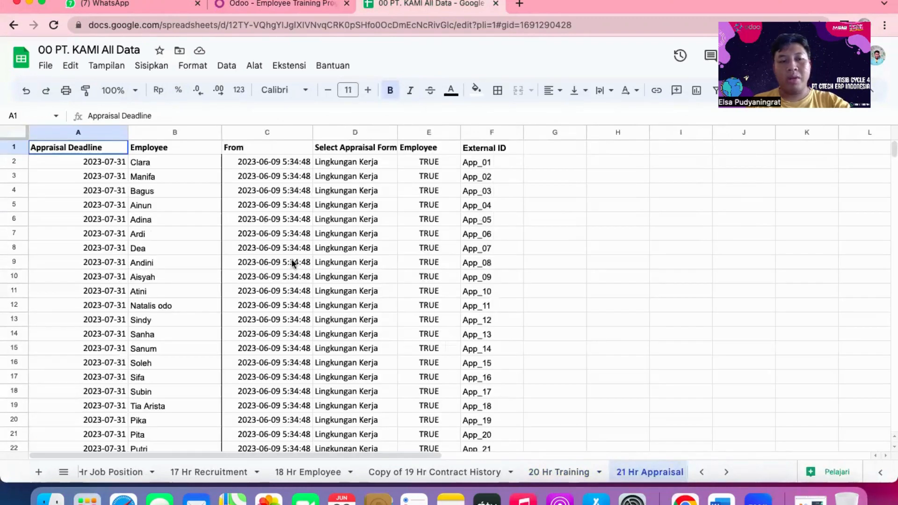
pyautogui.scroll(-17, 293, 264)
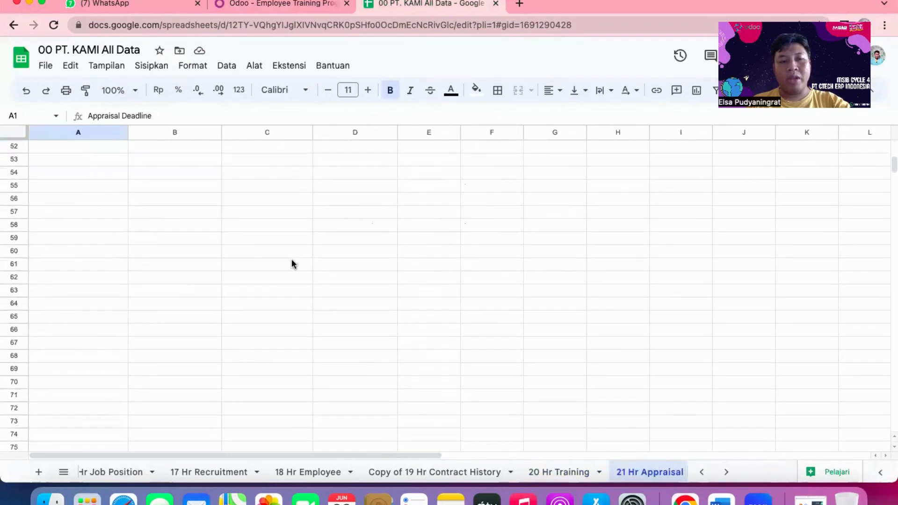
pyautogui.scroll(17, 293, 263)
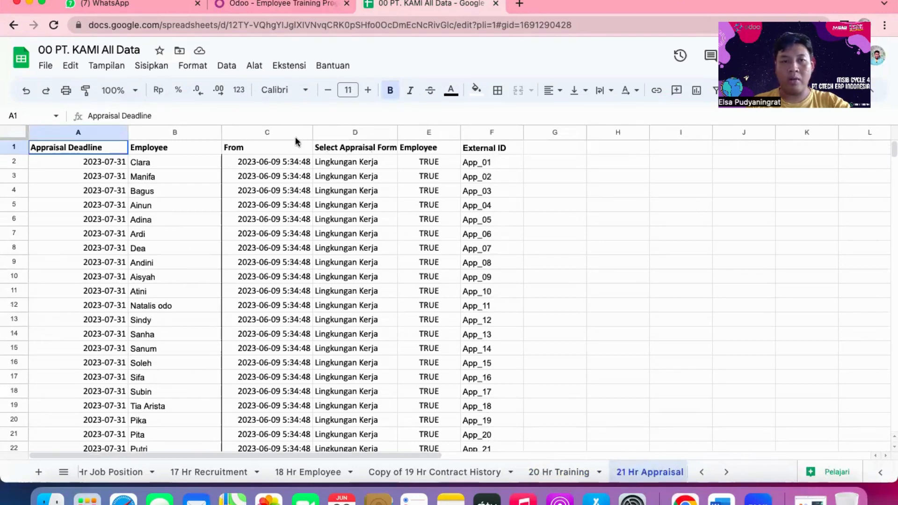
# Switch to Odoo, open the appraisal in the Sent Mail stage and view its Lingkungan Kerja survey questions.
pyautogui.click(276, 4)
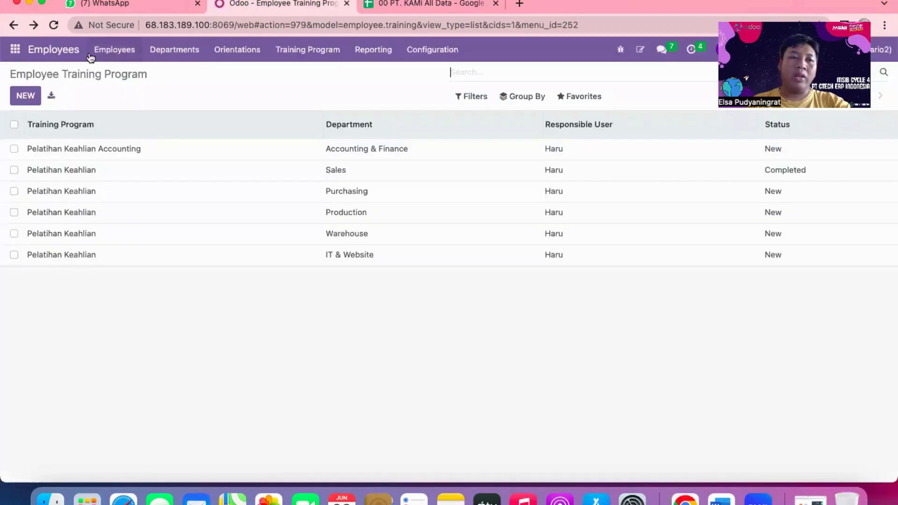
pyautogui.click(15, 50)
pyautogui.click(26, 124)
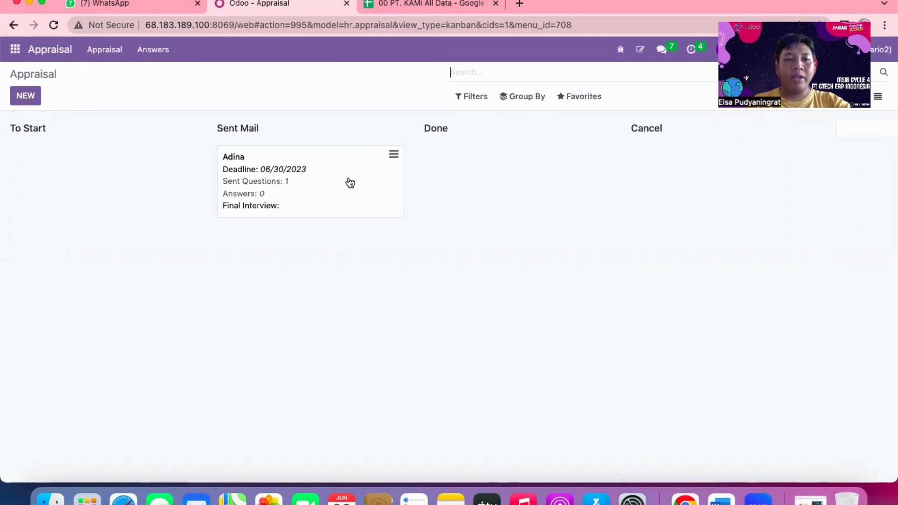
pyautogui.click(350, 183)
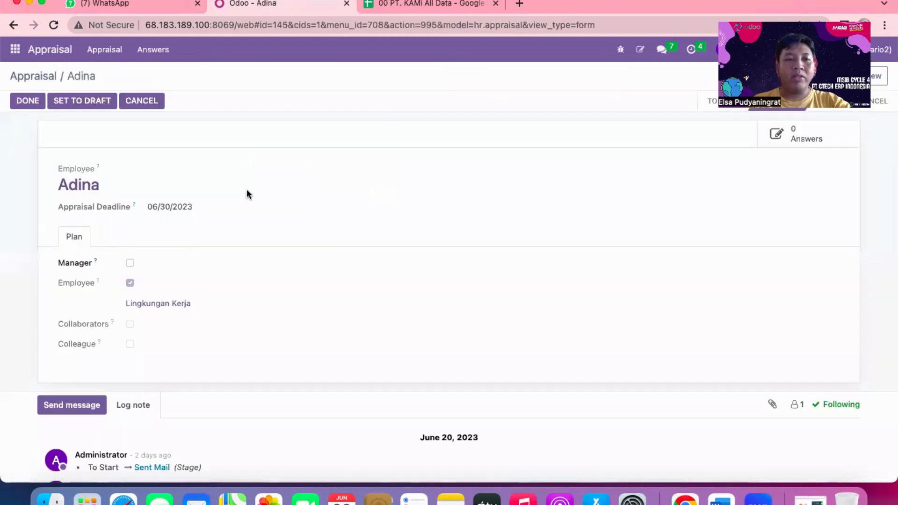
pyautogui.click(171, 305)
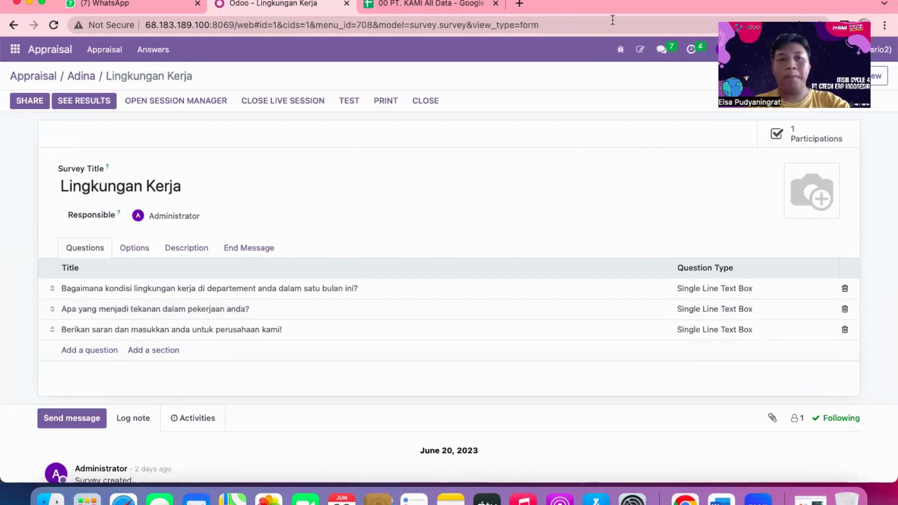
# Switch to the 00 PT. KAMI All Data spreadsheet and examine the check-in and check-out columns of the 22 Hr Attendance sheet.
pyautogui.click(453, 6)
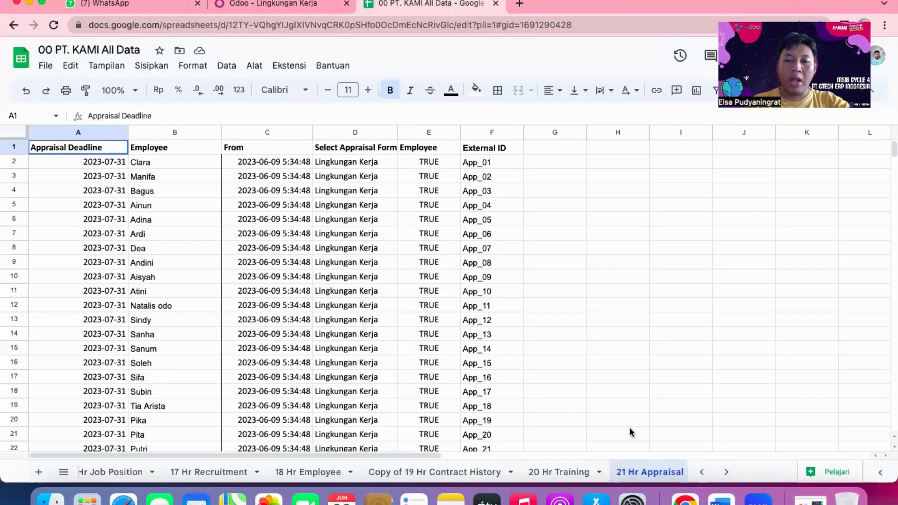
pyautogui.hscroll(3, 601, 479)
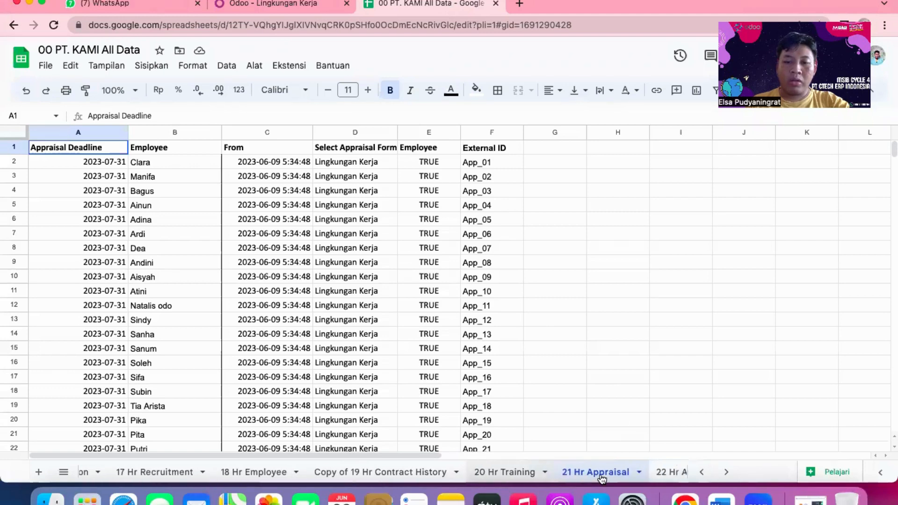
pyautogui.click(604, 478)
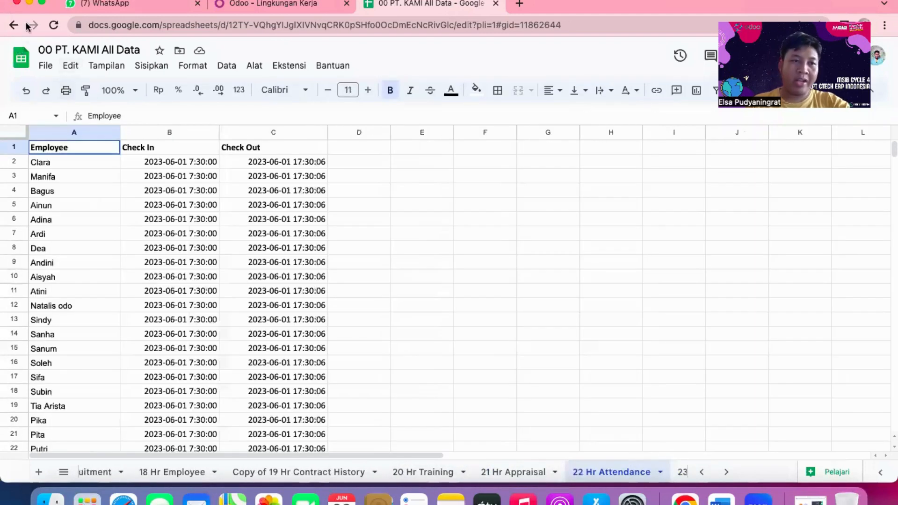
# Switch to Odoo and view the list of employee attendance records in the Attendances app.
pyautogui.click(260, 4)
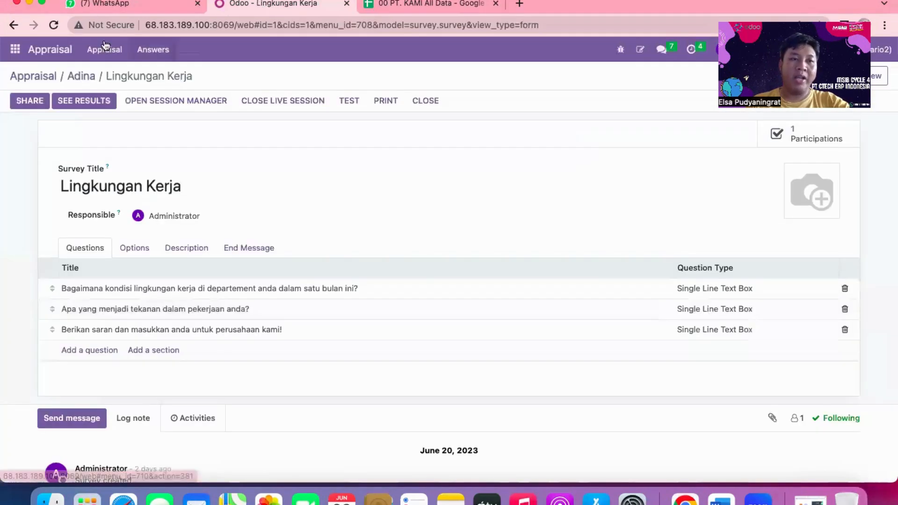
pyautogui.click(15, 49)
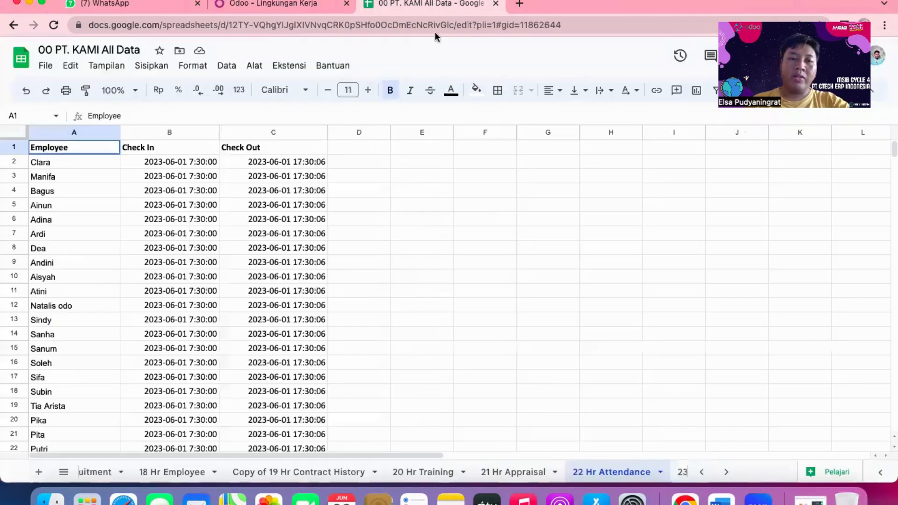
pyautogui.click(434, 3)
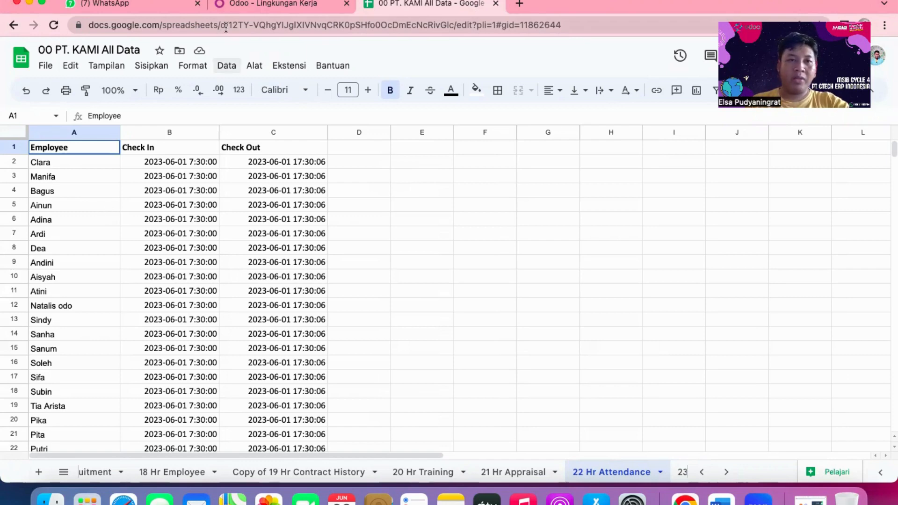
pyautogui.click(250, 8)
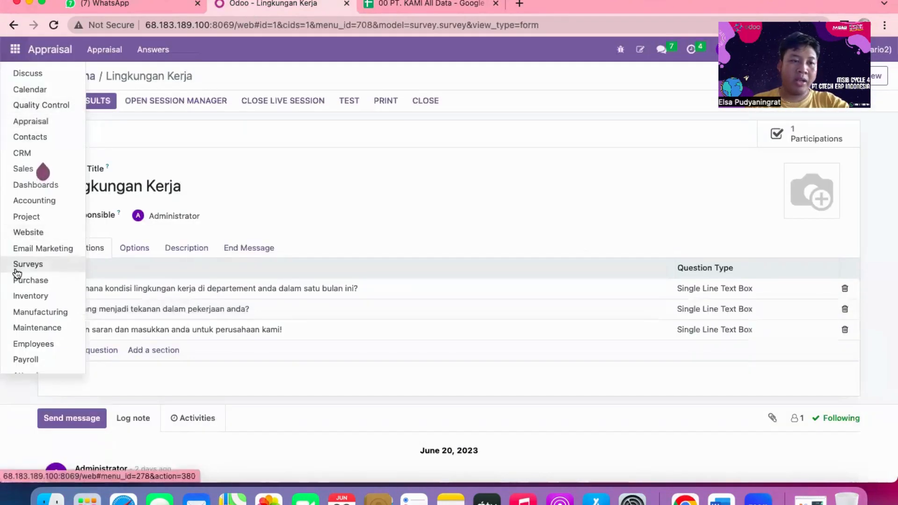
pyautogui.scroll(-3, 17, 274)
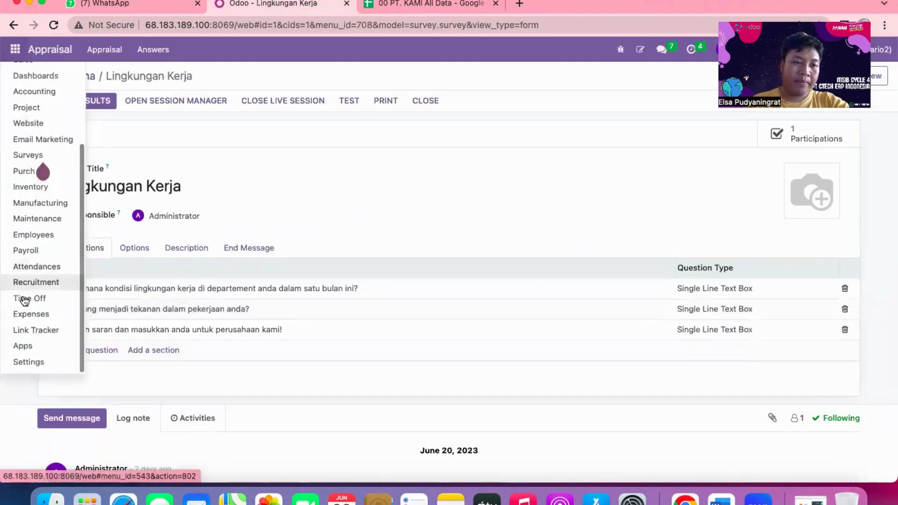
pyautogui.click(35, 265)
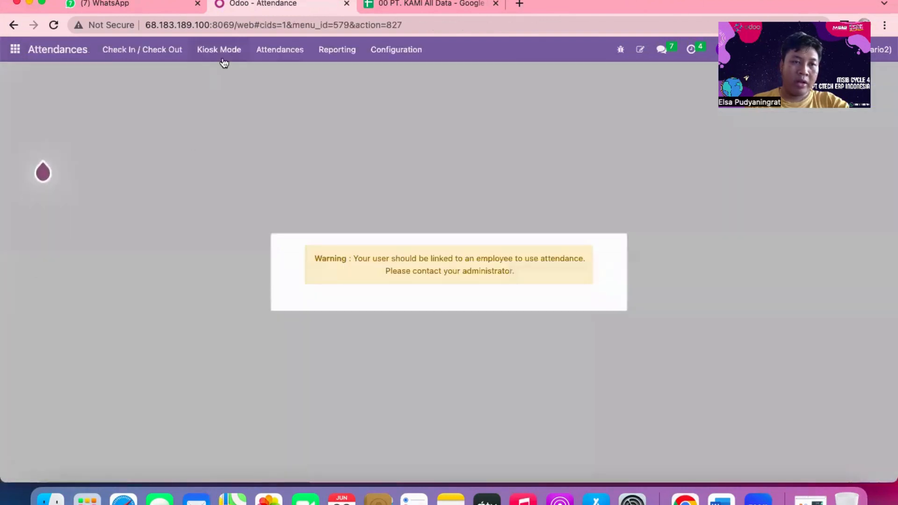
pyautogui.click(300, 48)
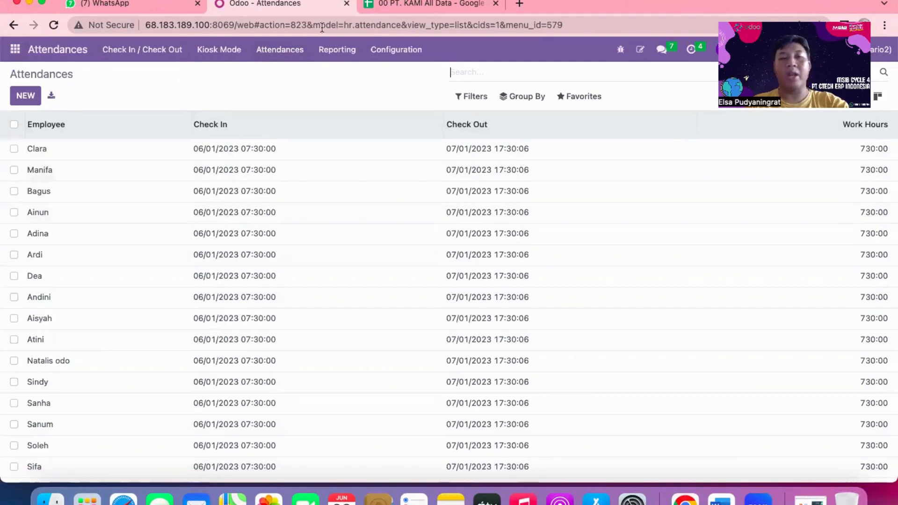
# Switch to the 00 PT. KAMI All Data spreadsheet and examine the rows of the 23 Time off sheet.
pyautogui.click(416, 3)
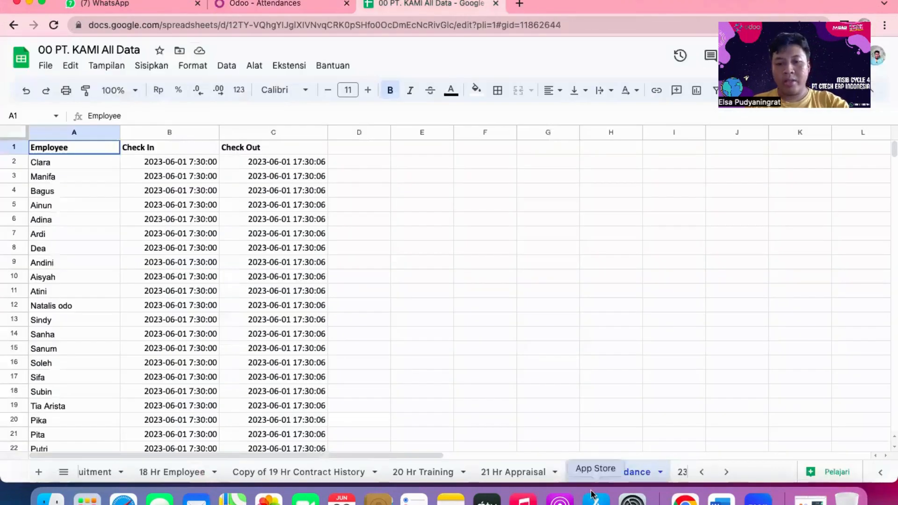
pyautogui.hscroll(2, 600, 472)
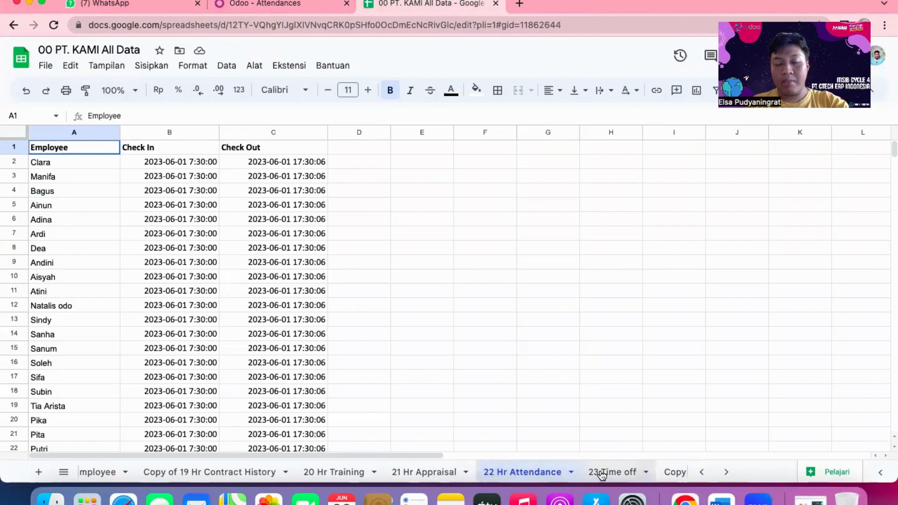
pyautogui.hscroll(2, 601, 475)
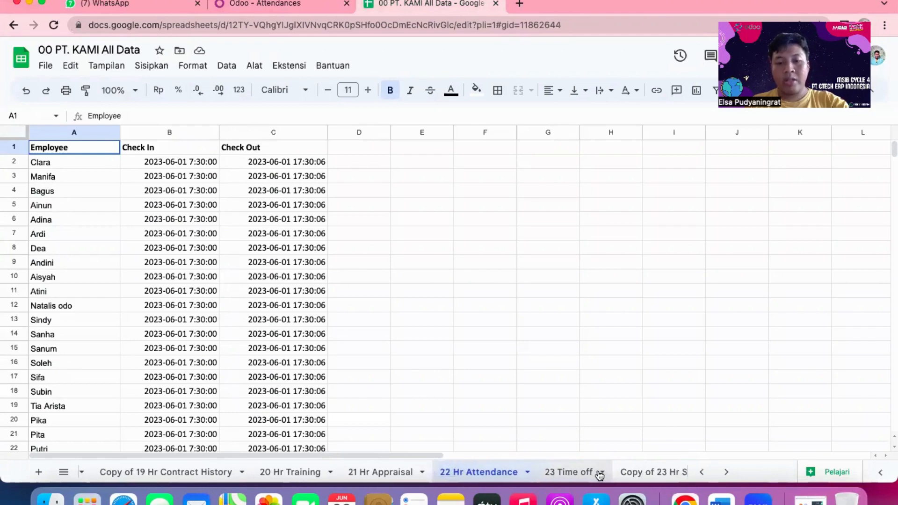
pyautogui.click(572, 473)
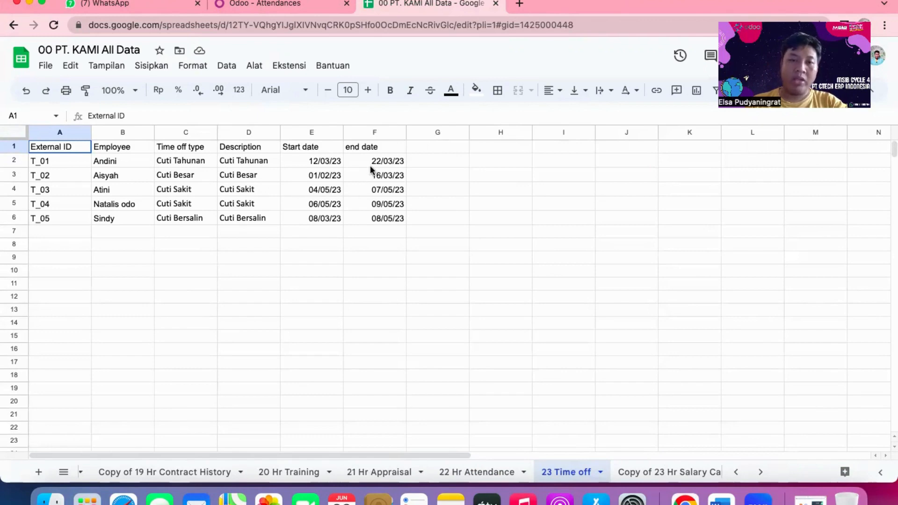
# Switch to Odoo and view the time off requests for approval, removing the Active Employee, Active Time Off and My Team filters.
pyautogui.click(301, 4)
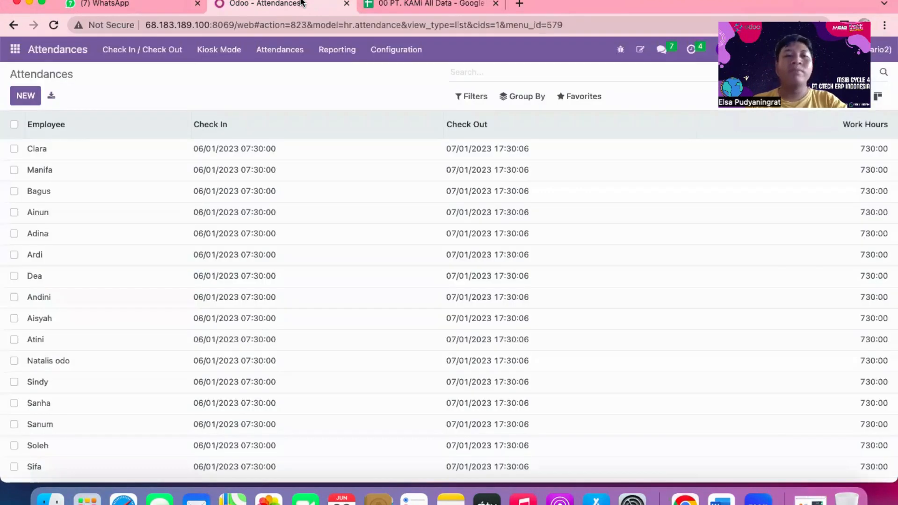
pyautogui.click(15, 49)
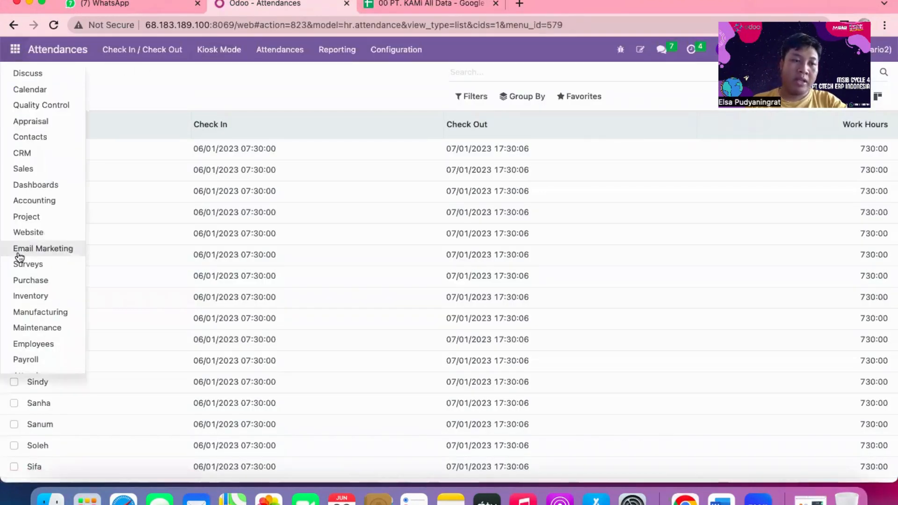
pyautogui.scroll(-3, 21, 271)
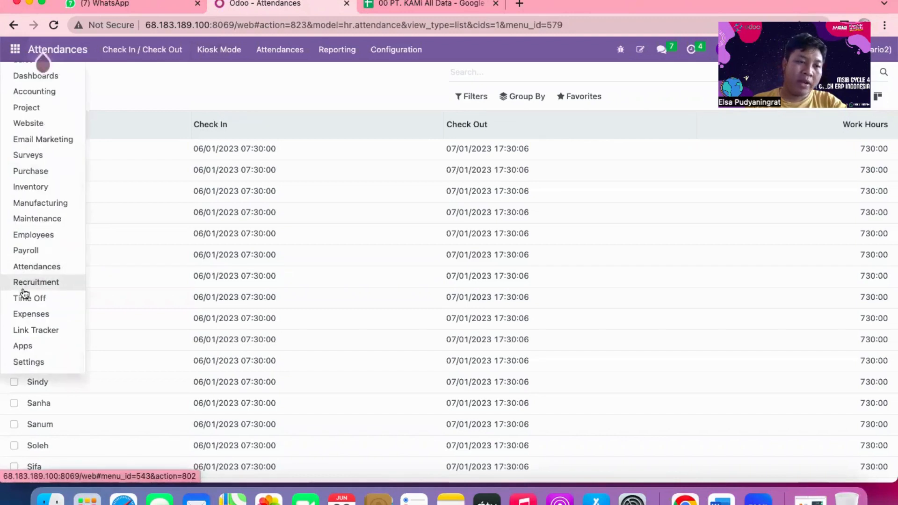
pyautogui.click(24, 299)
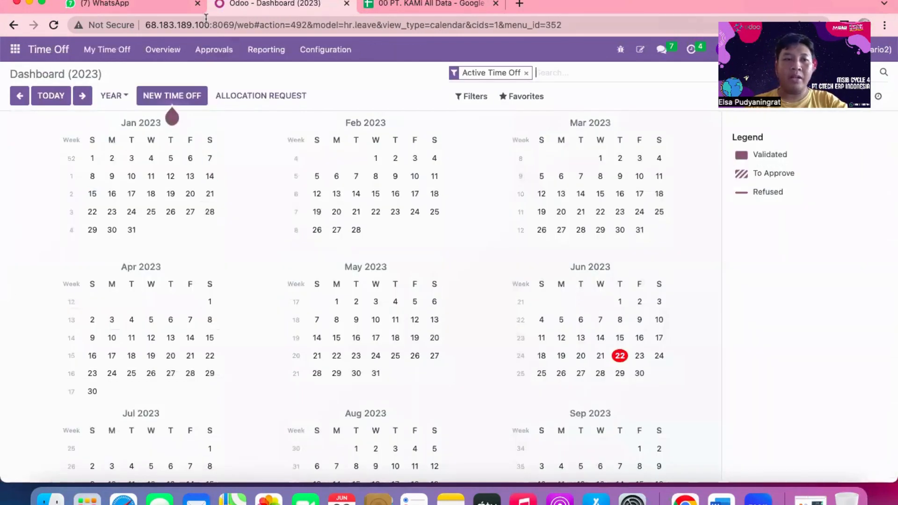
pyautogui.click(195, 50)
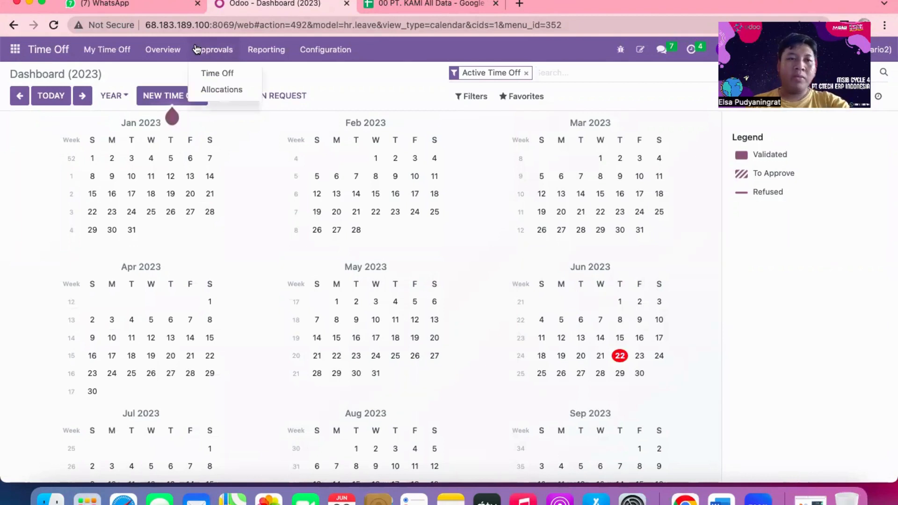
pyautogui.click(204, 70)
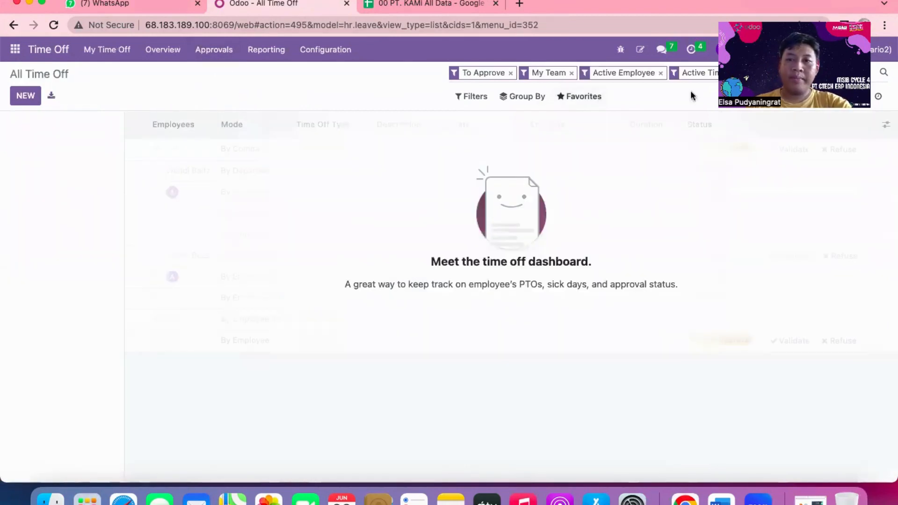
pyautogui.click(660, 73)
pyautogui.click(658, 73)
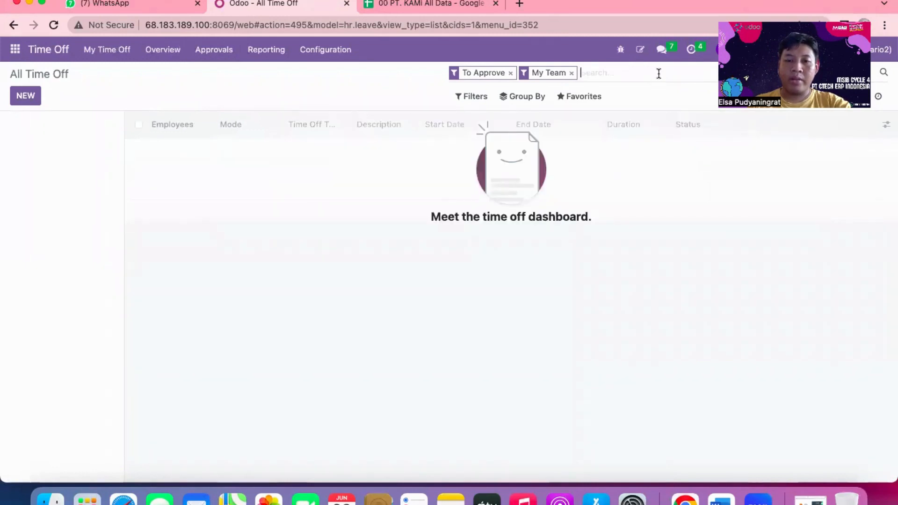
pyautogui.click(572, 73)
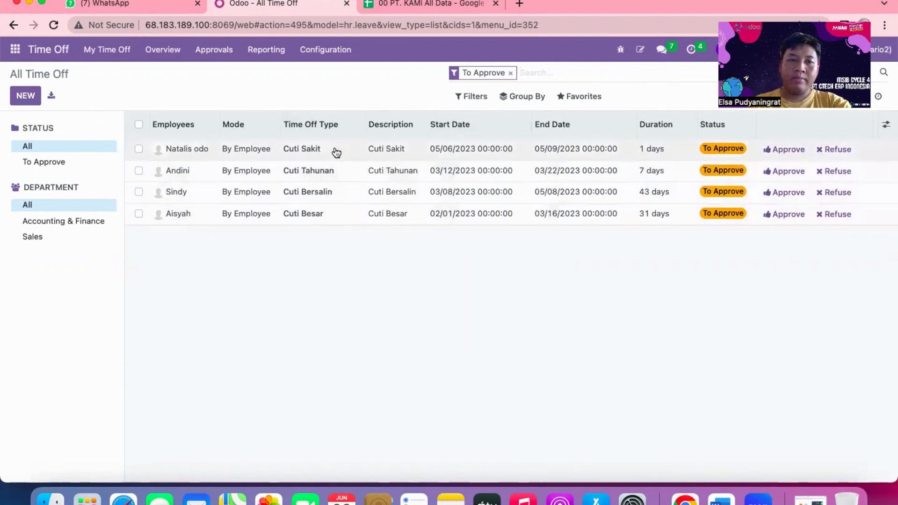
# View the time off allocations awaiting or given approval, with the Active Employee and My Team filters removed.
pyautogui.click(229, 57)
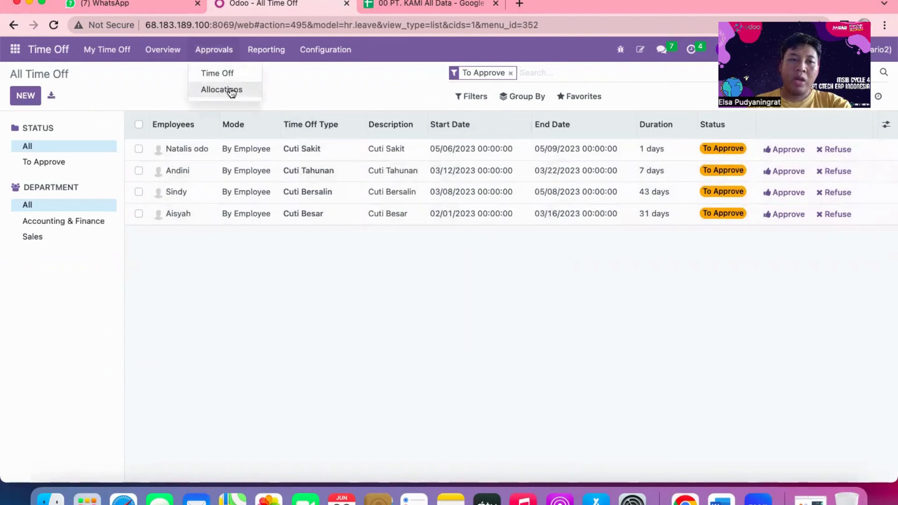
pyautogui.click(229, 87)
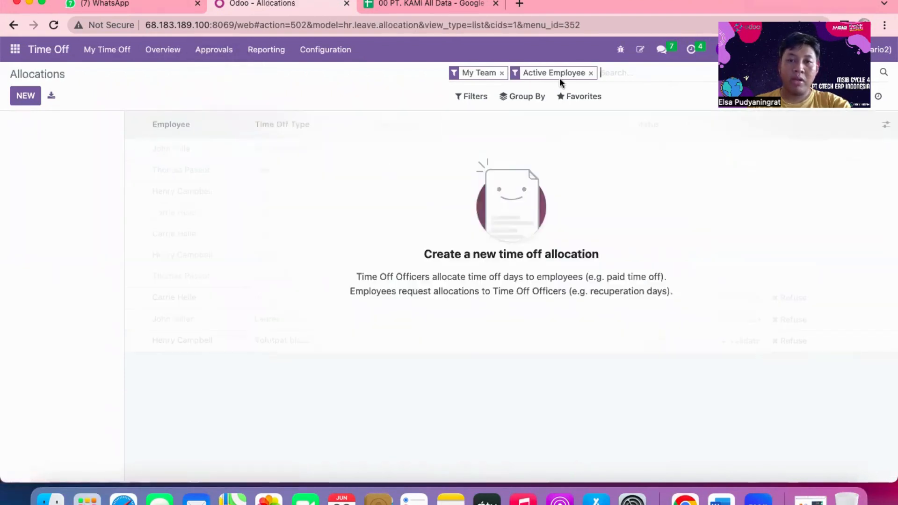
pyautogui.click(592, 73)
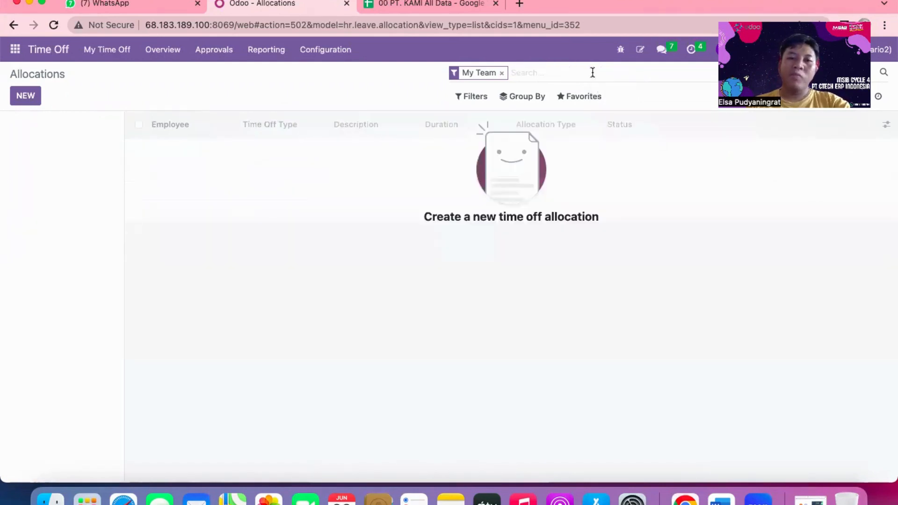
pyautogui.click(502, 74)
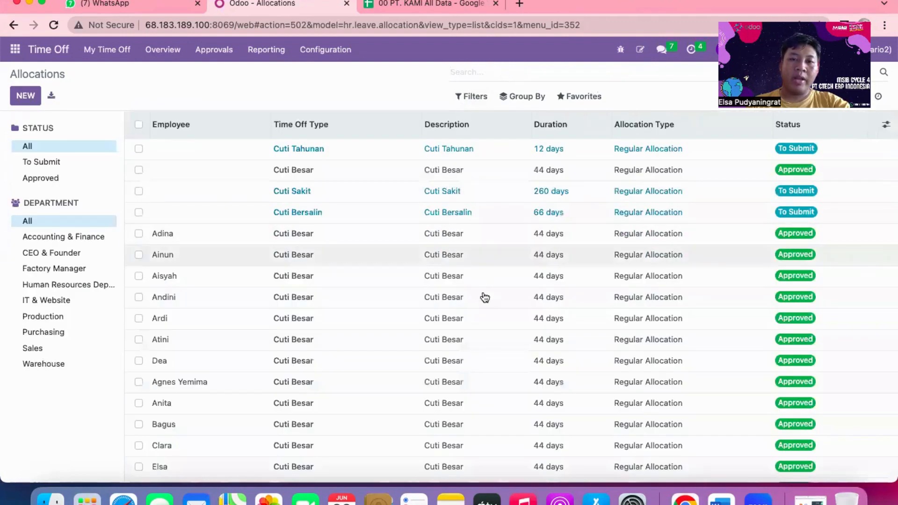
pyautogui.scroll(-10, 485, 297)
pyautogui.scroll(5, 485, 298)
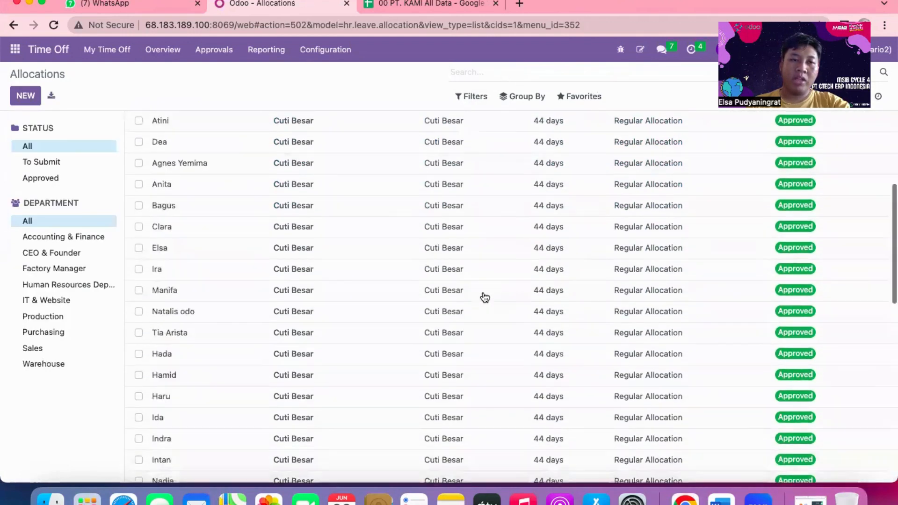
pyautogui.scroll(5, 485, 298)
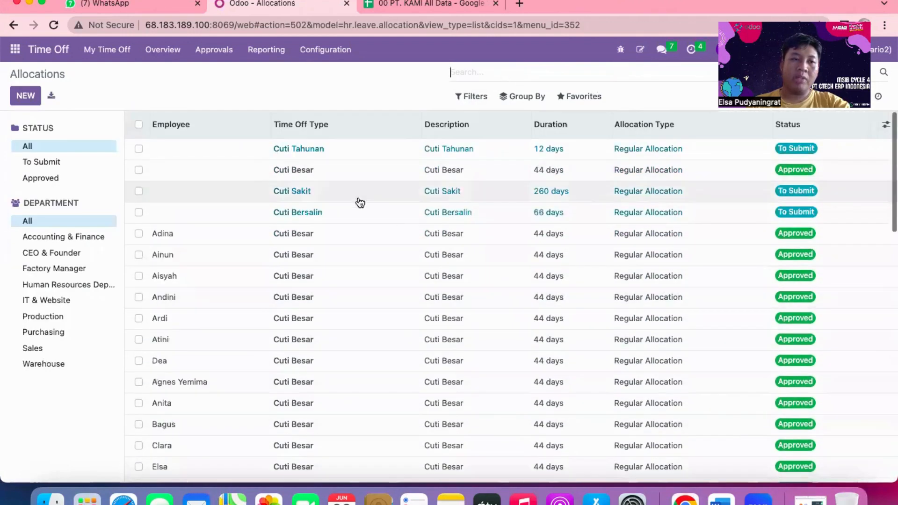
# Switch to the 00 PT. KAMI All Data spreadsheet and examine the codes and names in the Copy of 23 Hr Salary Category sheet.
pyautogui.click(16, 49)
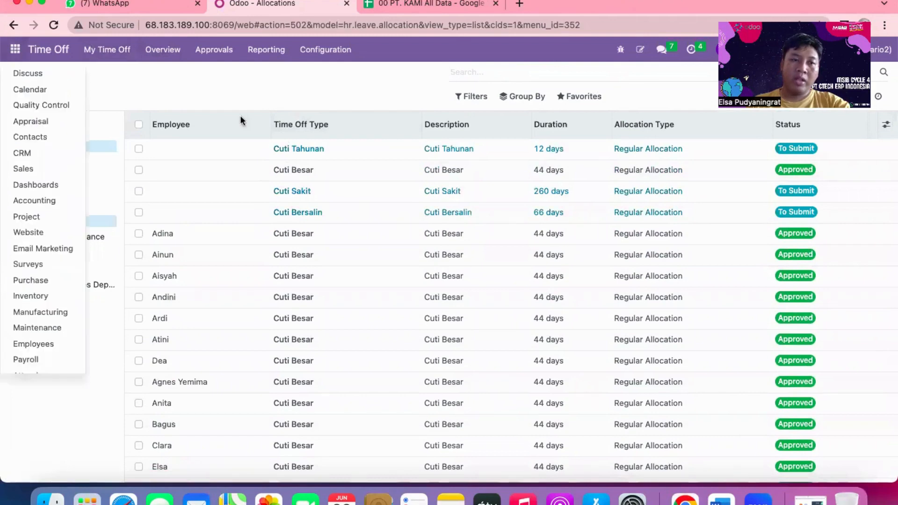
pyautogui.click(413, 7)
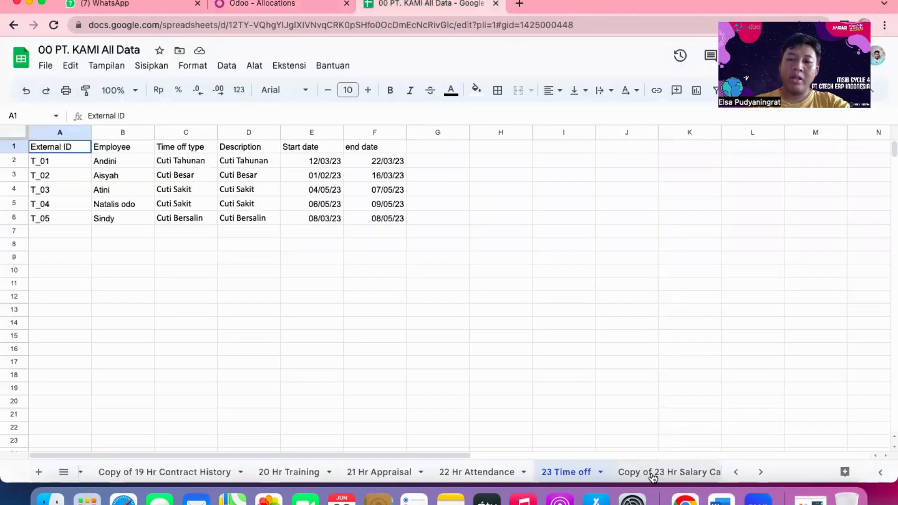
pyautogui.hscroll(5, 654, 473)
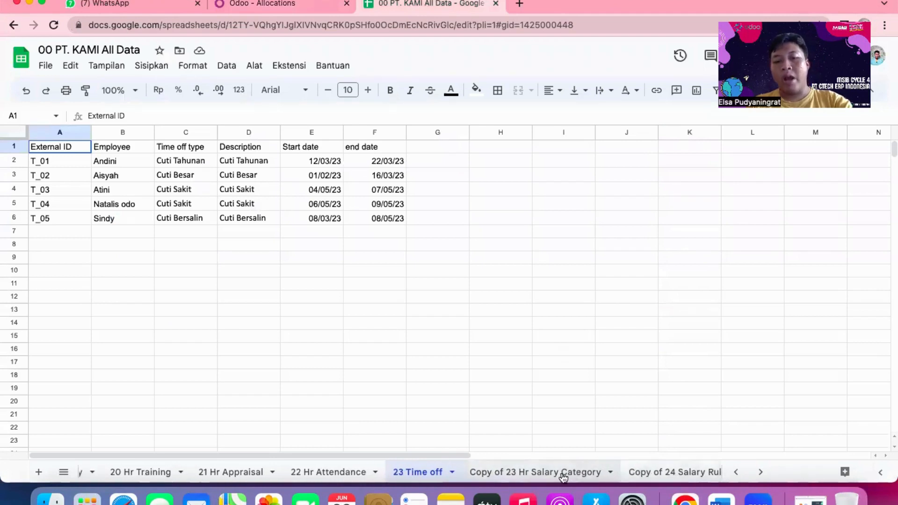
pyautogui.click(538, 473)
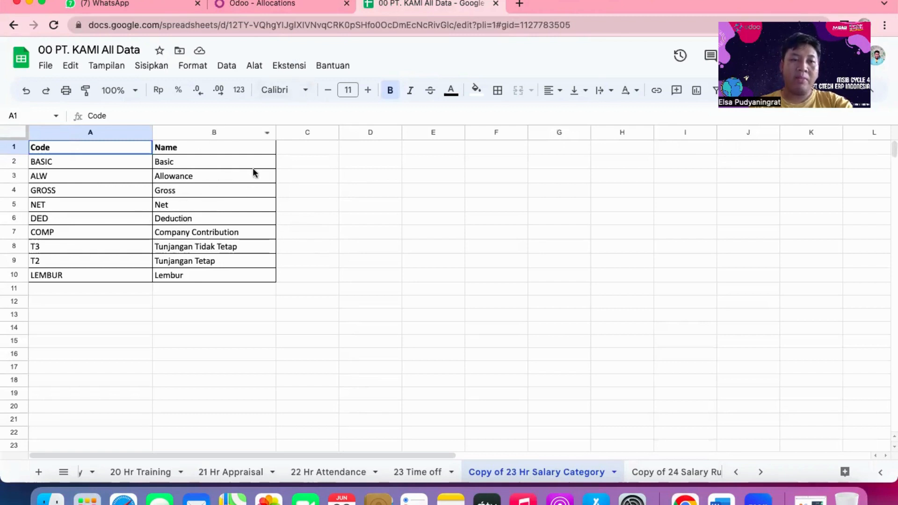
# Switch to Odoo, view the Salary Structures list in Payroll and return to the 00 PT. KAMI All Data spreadsheet.
pyautogui.click(249, 2)
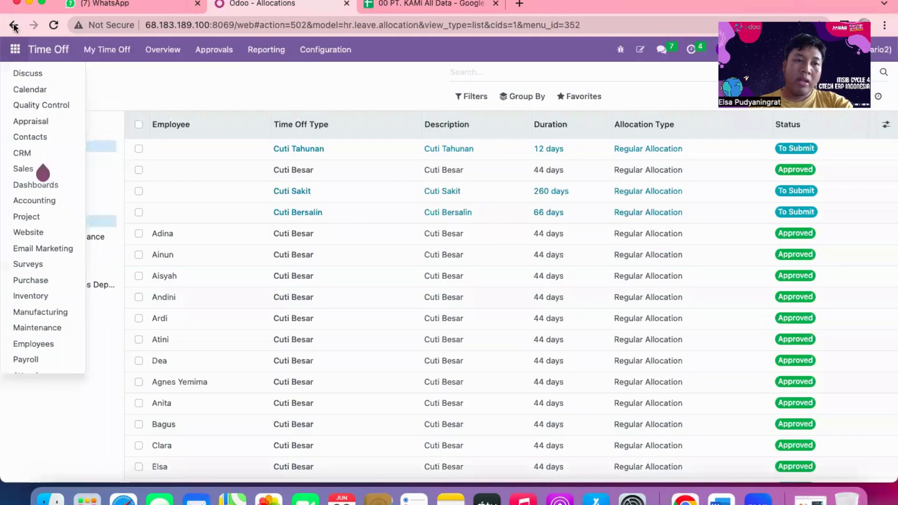
pyautogui.click(16, 53)
pyautogui.click(16, 54)
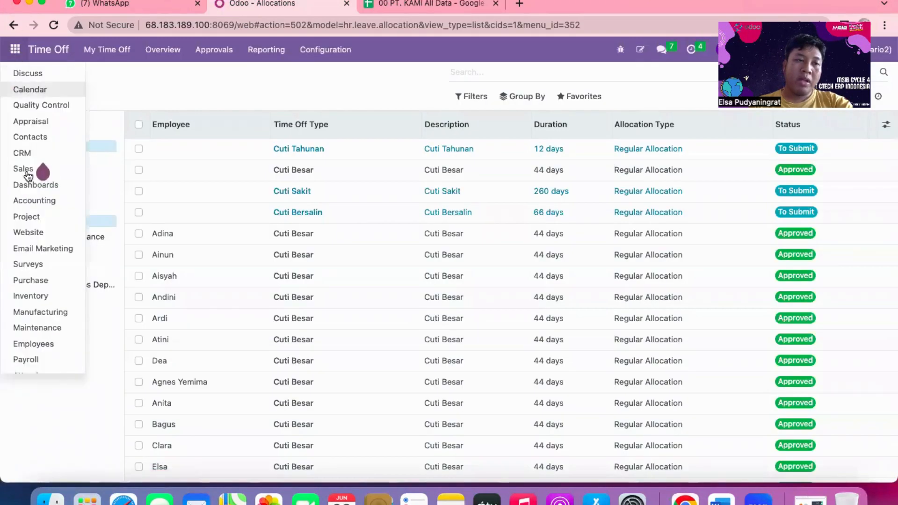
pyautogui.scroll(-5, 31, 150)
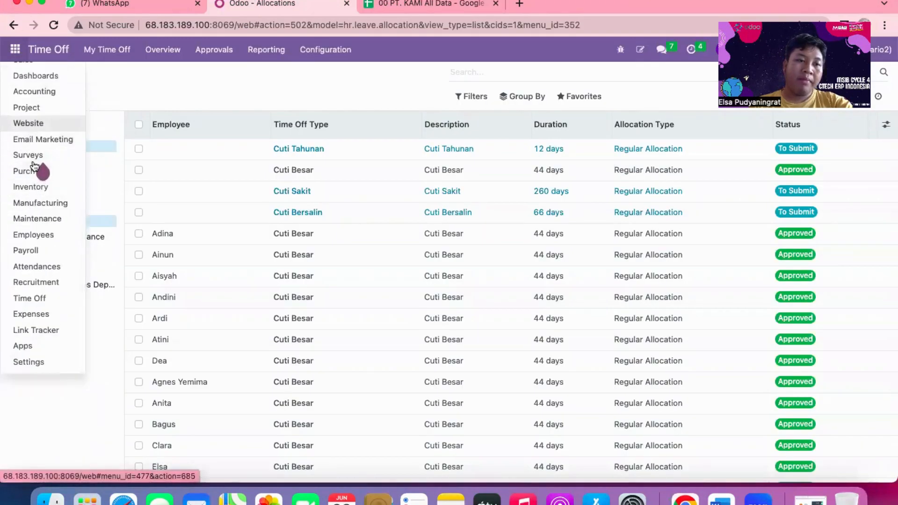
pyautogui.click(32, 252)
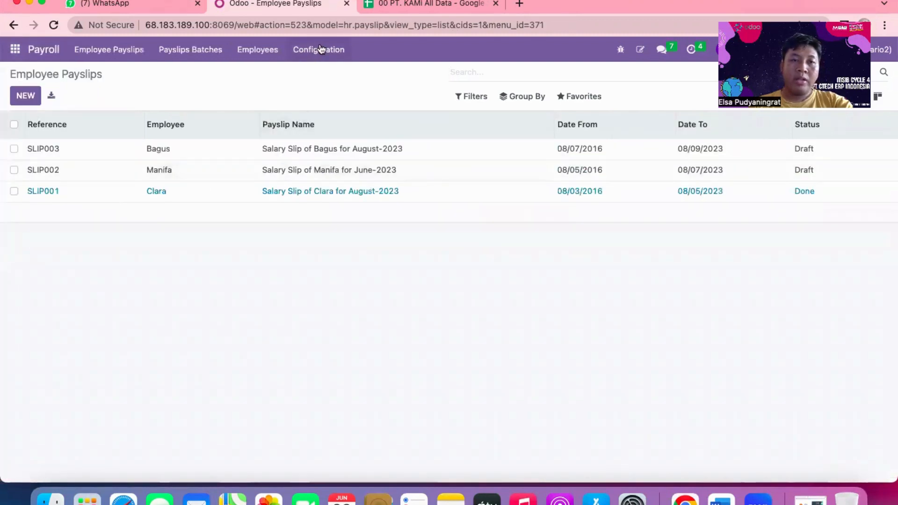
pyautogui.click(321, 50)
pyautogui.click(342, 91)
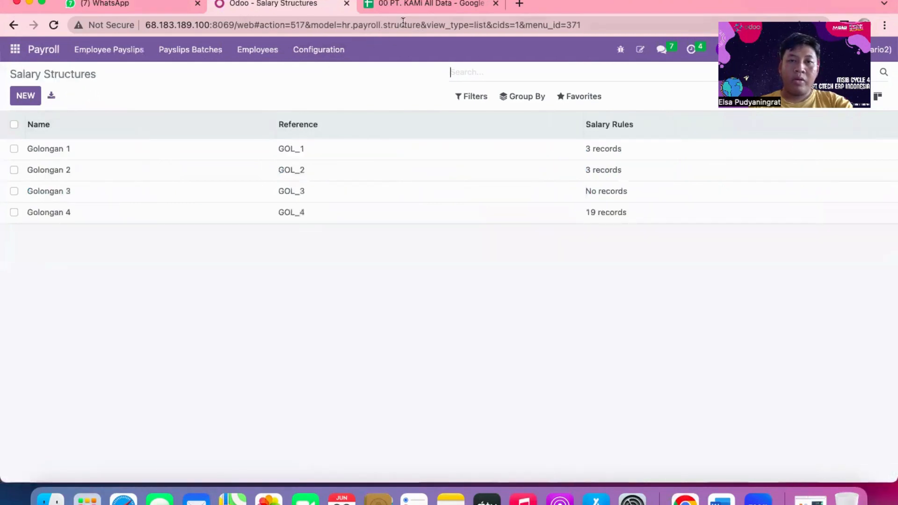
pyautogui.click(398, 4)
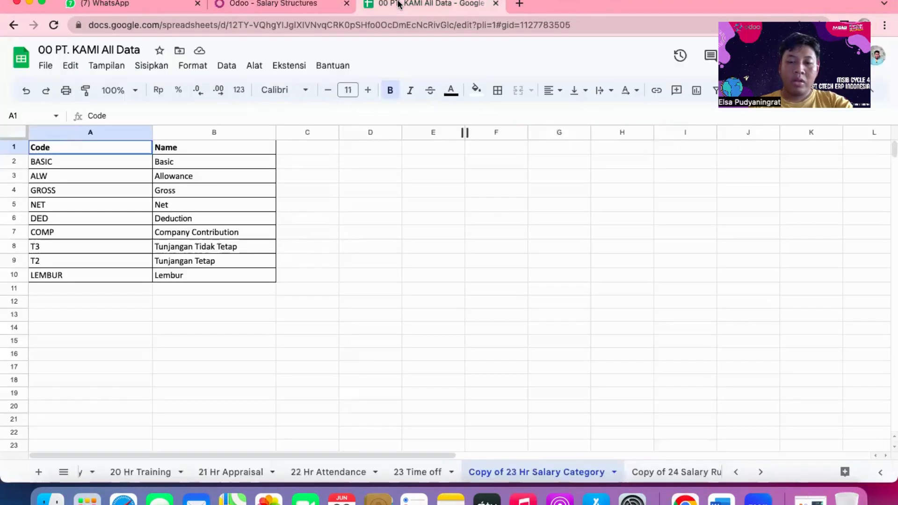
# Switch to Odoo and view the Salary Rule Categories list in Payroll, returning to the Salary Structures list.
pyautogui.click(288, 4)
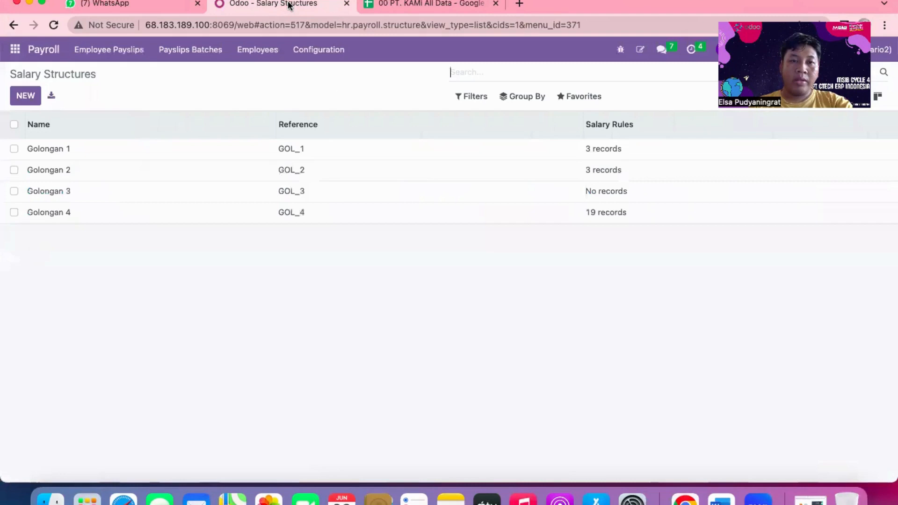
pyautogui.click(310, 51)
pyautogui.click(312, 104)
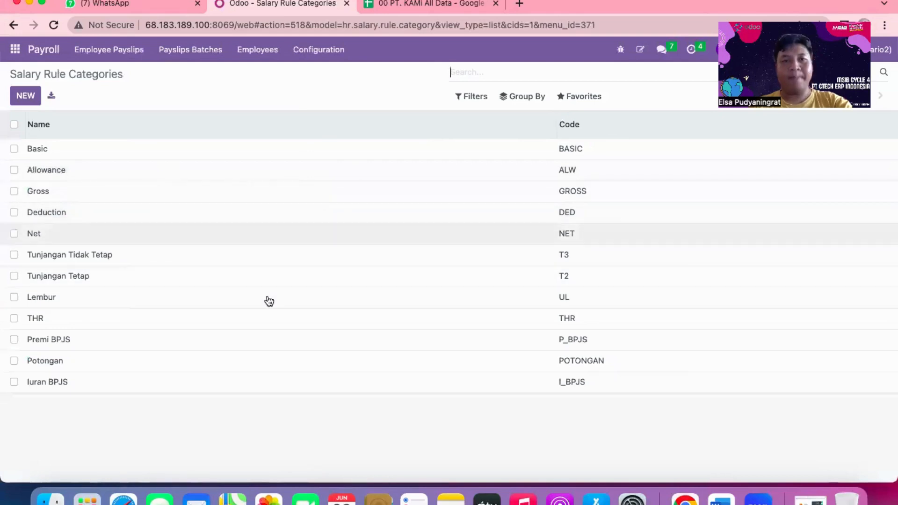
pyautogui.click(317, 51)
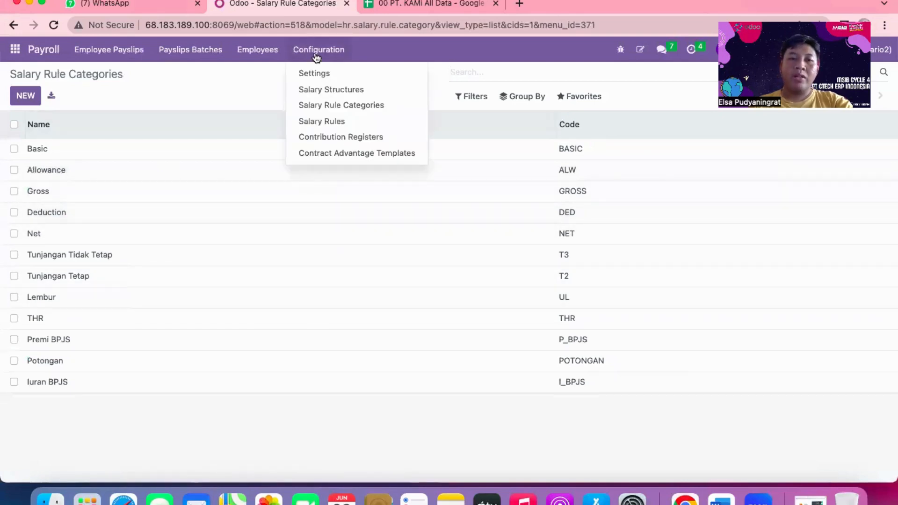
pyautogui.click(326, 89)
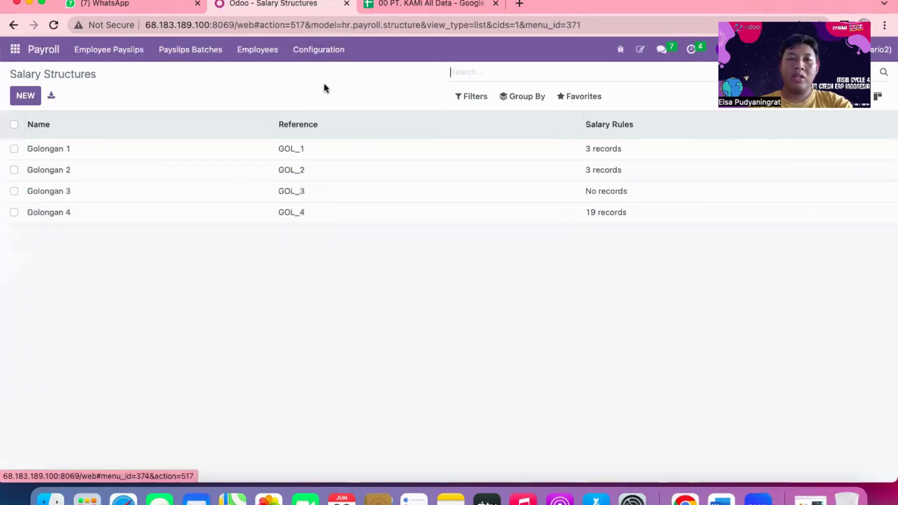
# Switch to the 00 PT. KAMI All Data spreadsheet and examine the Copy of 24 Hr Salary Structure sheet.
pyautogui.click(428, 6)
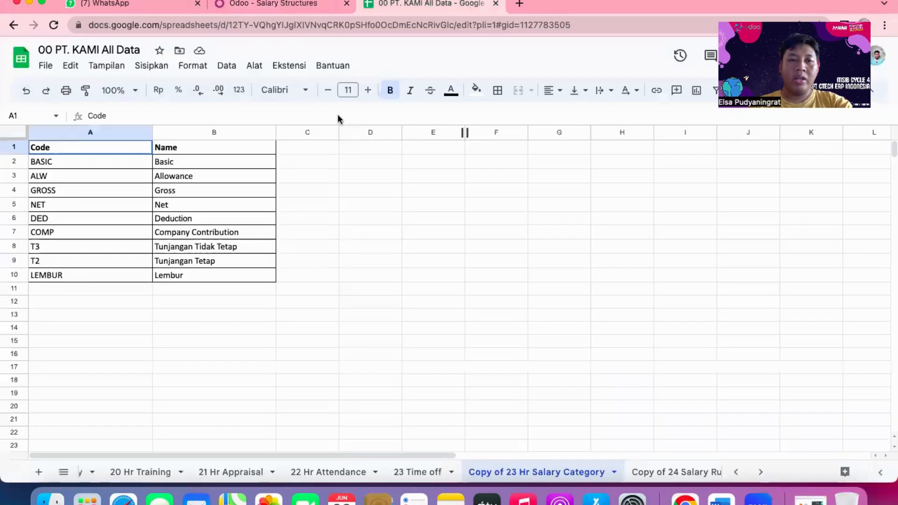
pyautogui.hscroll(3, 674, 473)
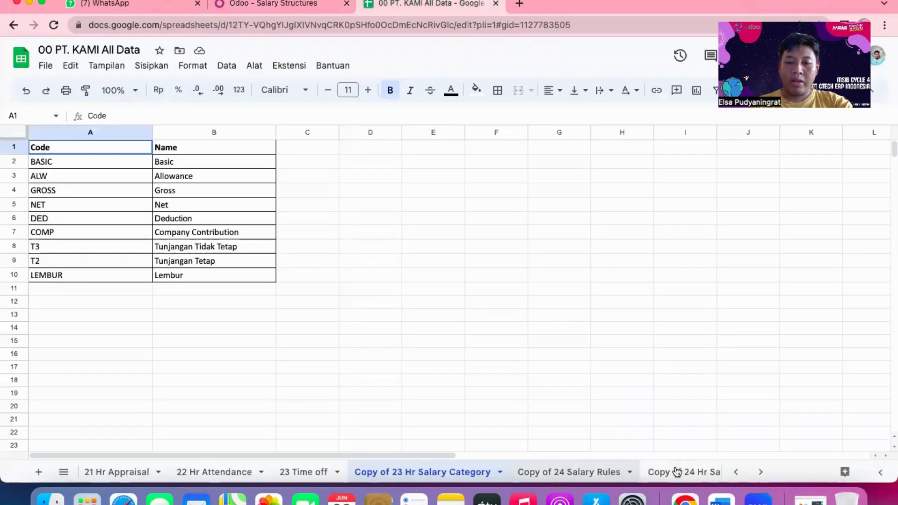
pyautogui.hscroll(2, 664, 473)
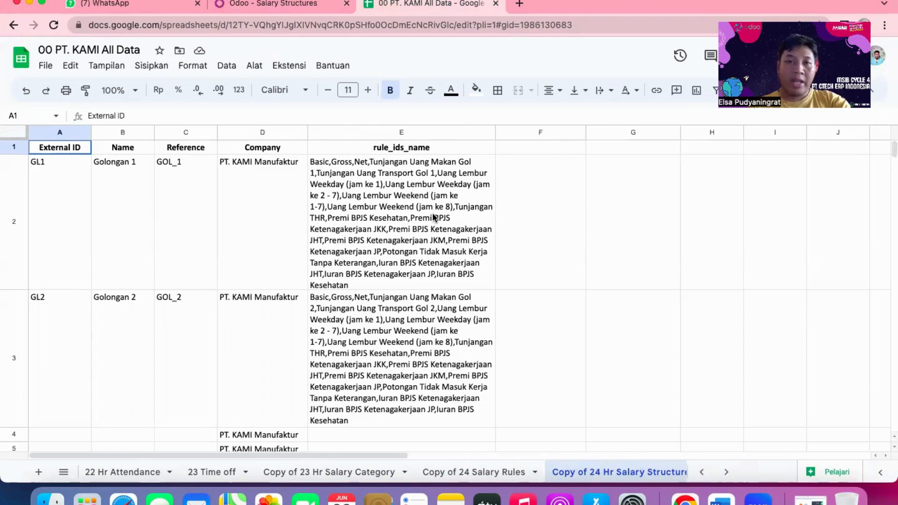
# Switch to Odoo, view the salary rules assigned to the Golongan 1 structure and open the full Salary Rules list.
pyautogui.click(286, 5)
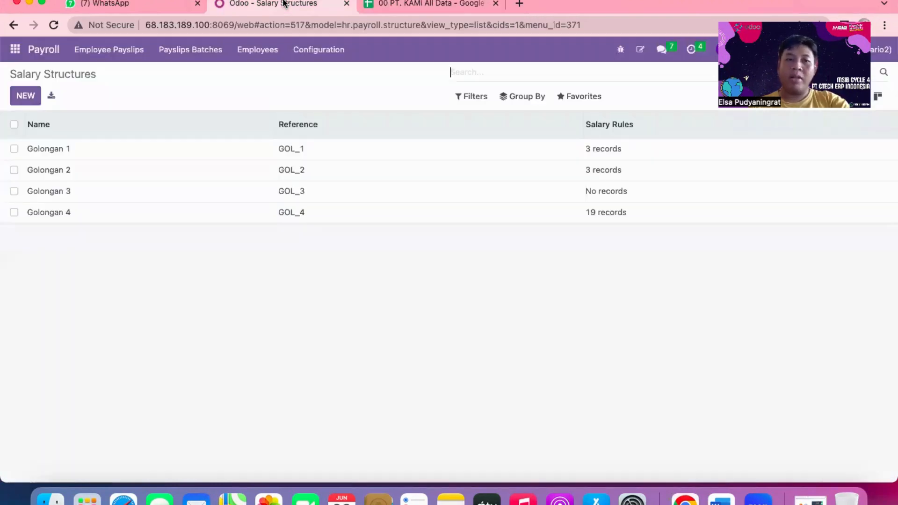
pyautogui.click(283, 150)
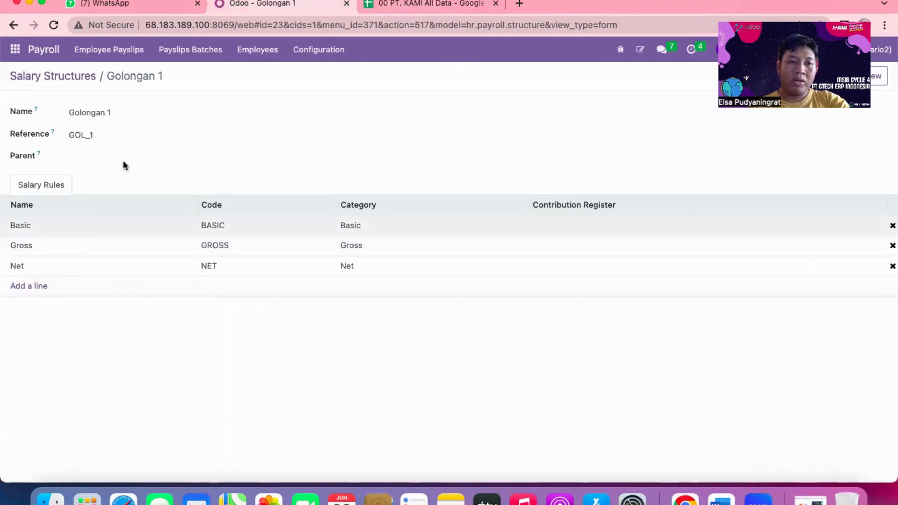
pyautogui.click(290, 50)
pyautogui.click(316, 121)
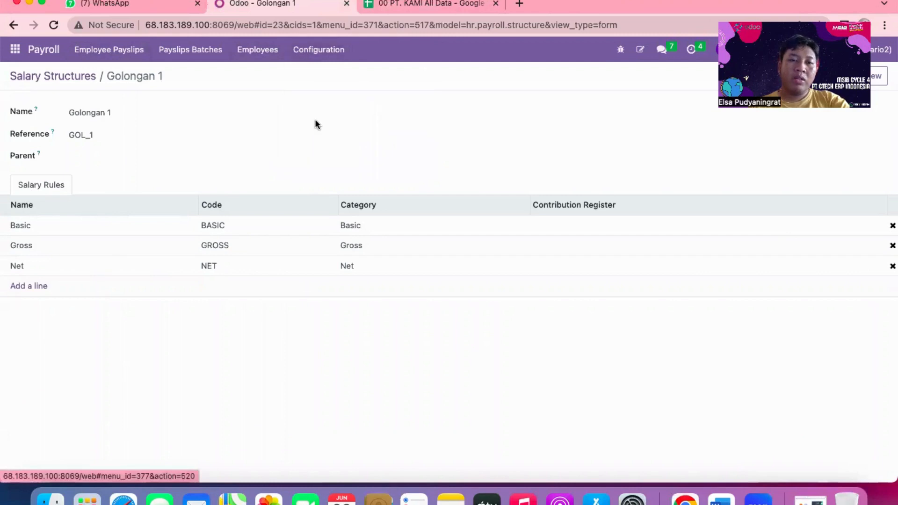
# Switch to the 00 PT. KAMI All Data spreadsheet and examine the Copy of 24 Salary Rules sheet, from External ID to the Debit and Credit columns.
pyautogui.click(430, 6)
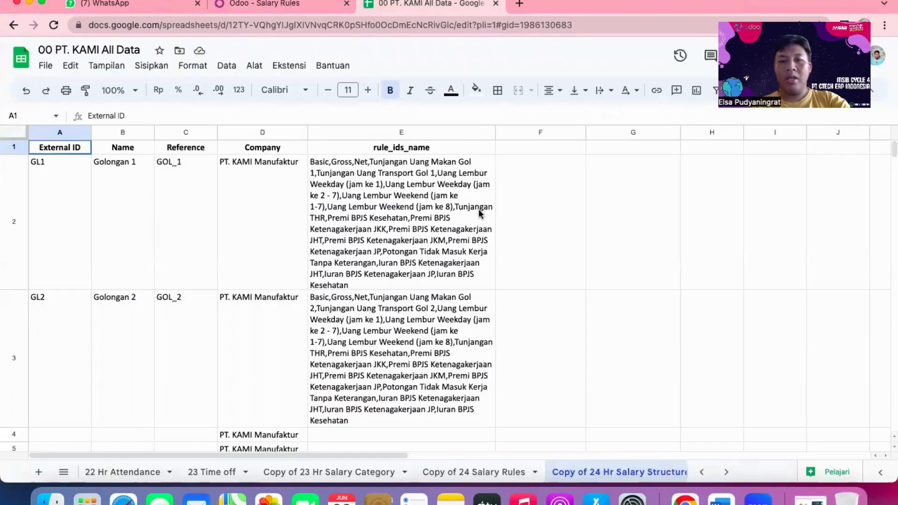
pyautogui.click(489, 473)
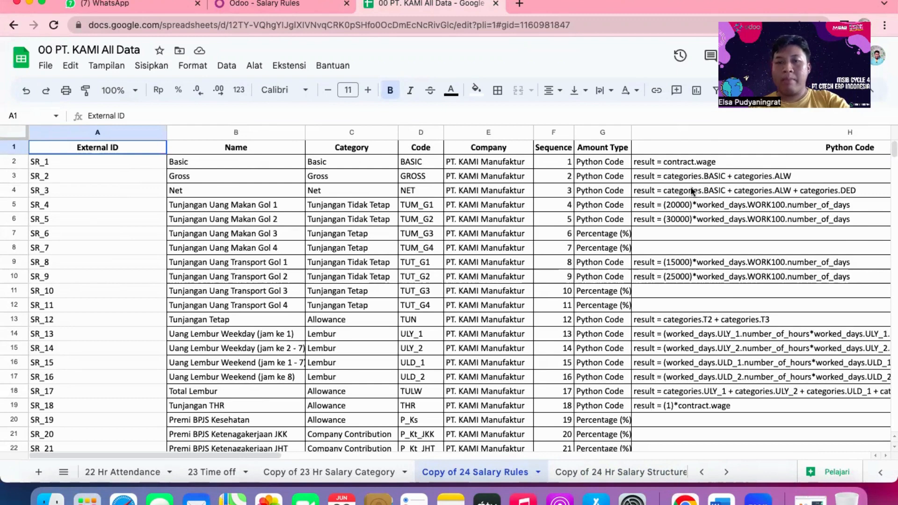
pyautogui.hscroll(5, 736, 229)
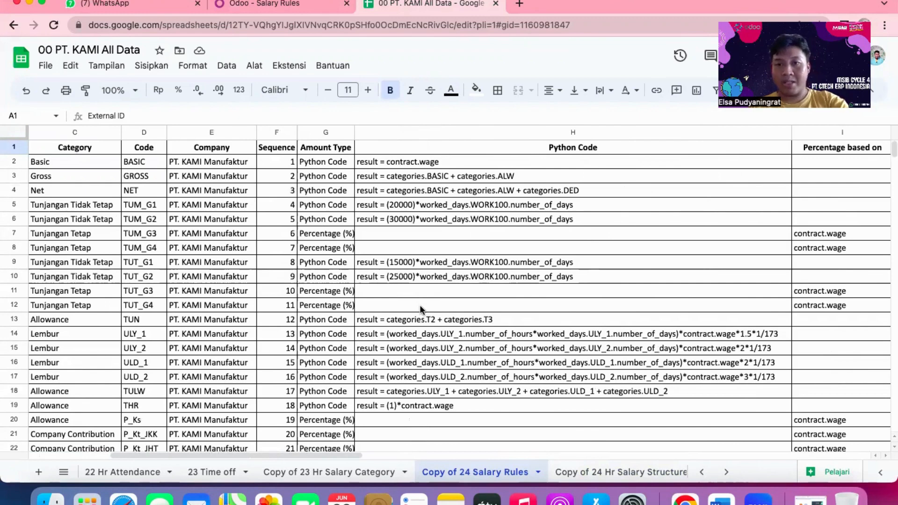
pyautogui.hscroll(10, 455, 304)
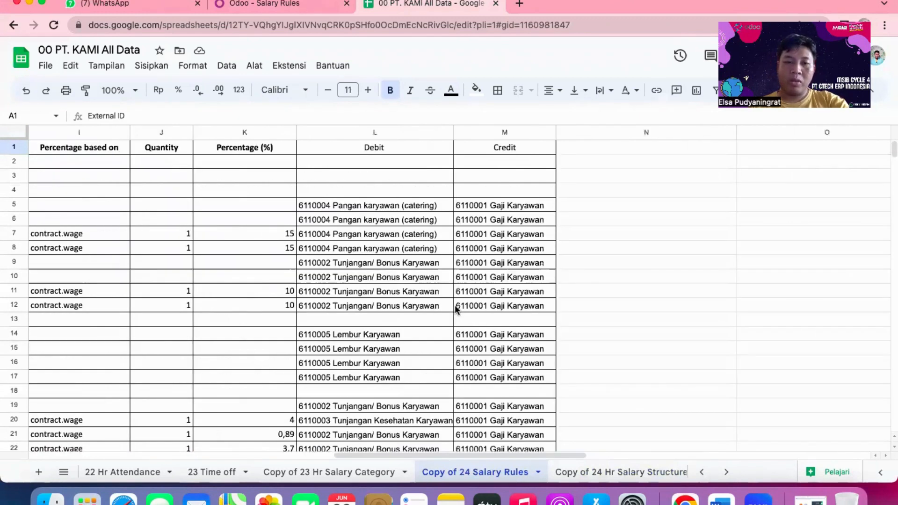
pyautogui.hscroll(-12, 237, 319)
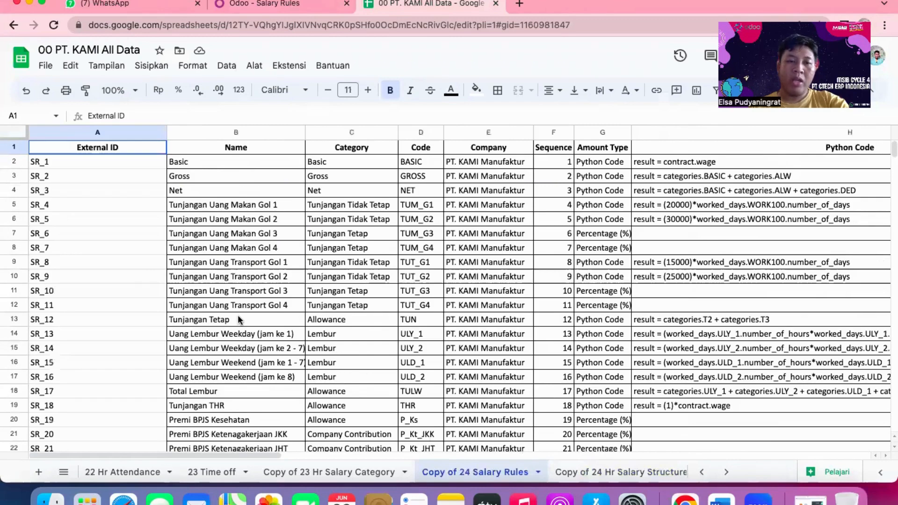
pyautogui.hscroll(10, 239, 320)
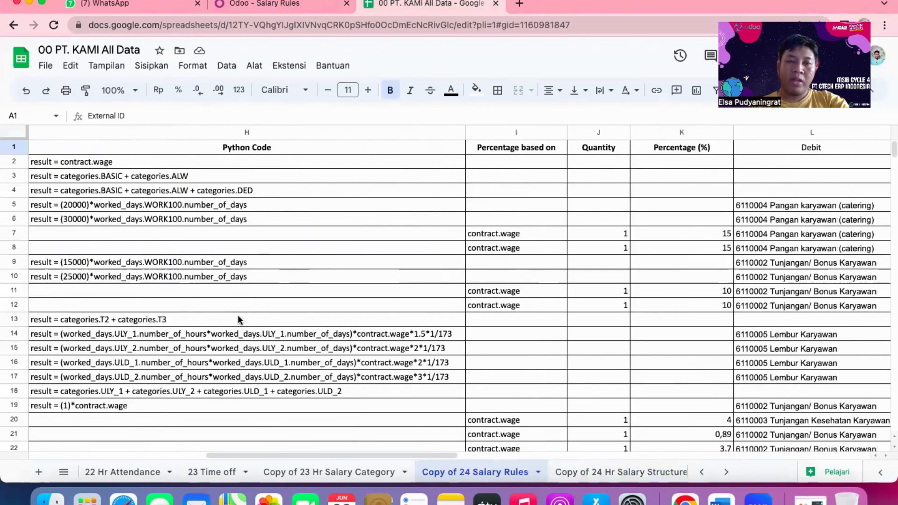
pyautogui.hscroll(3, 238, 316)
pyautogui.hscroll(-6, 238, 316)
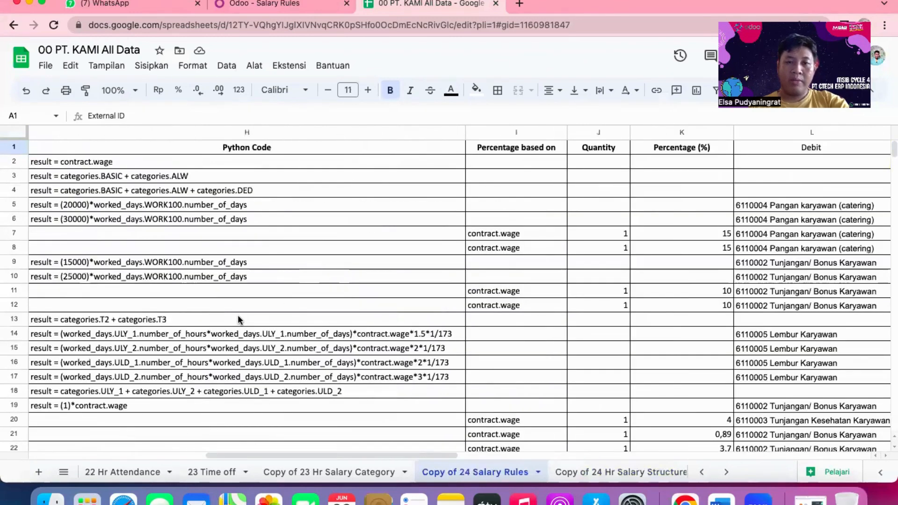
pyautogui.hscroll(2, 238, 320)
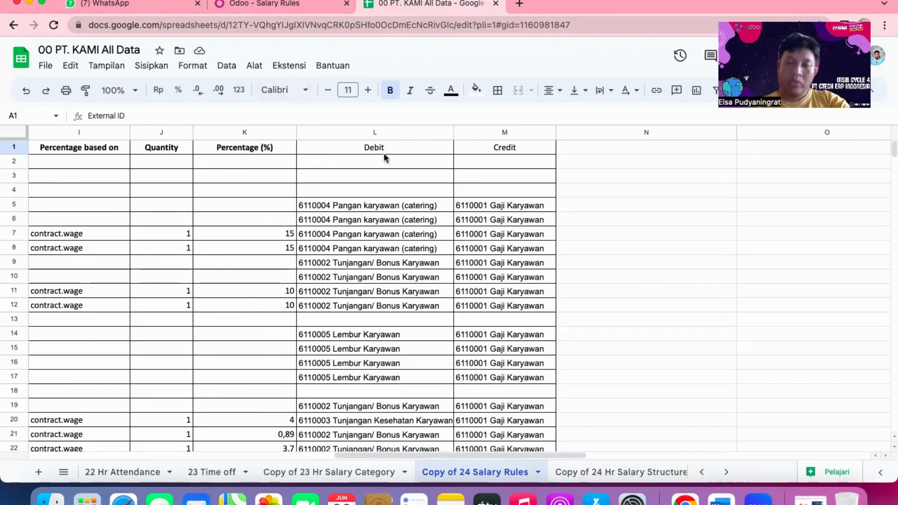
pyautogui.hscroll(-10, 470, 248)
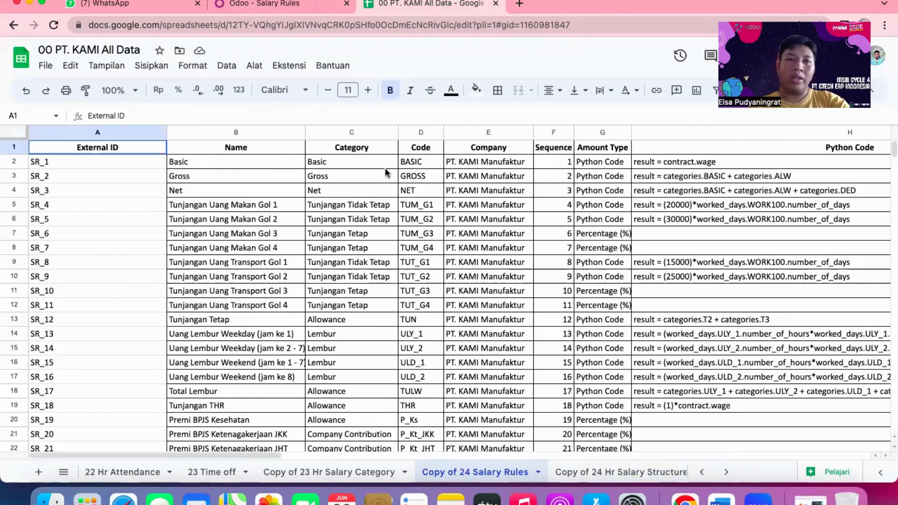
# Switch to Odoo, view the Salary Rules list and open the Employee Payslips list in Payroll.
pyautogui.click(286, 7)
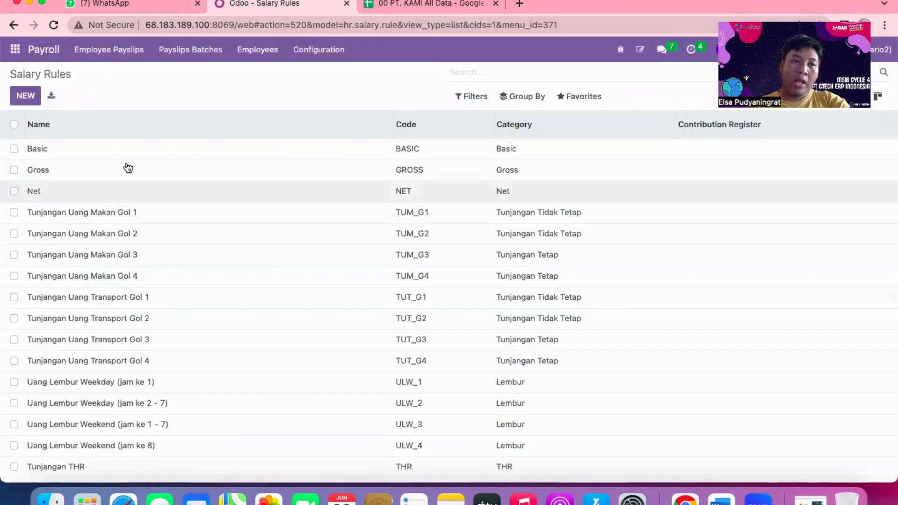
pyautogui.click(331, 50)
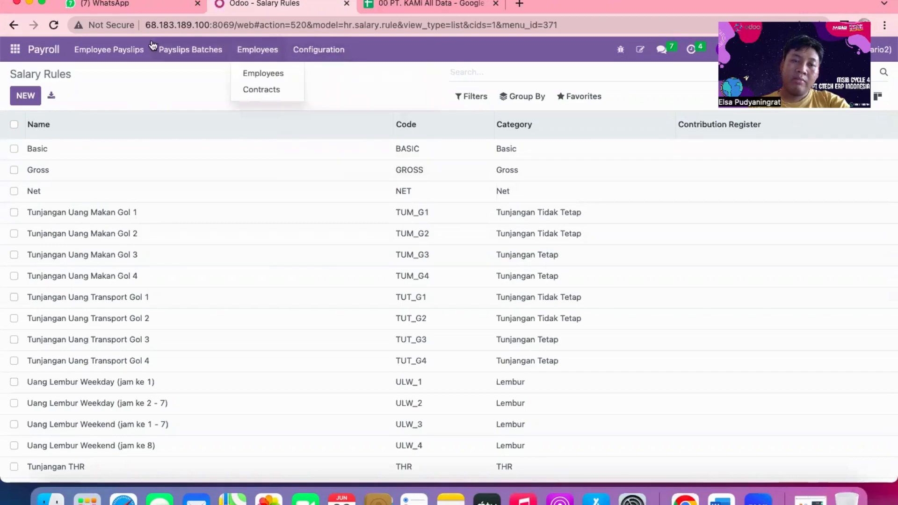
pyautogui.click(129, 55)
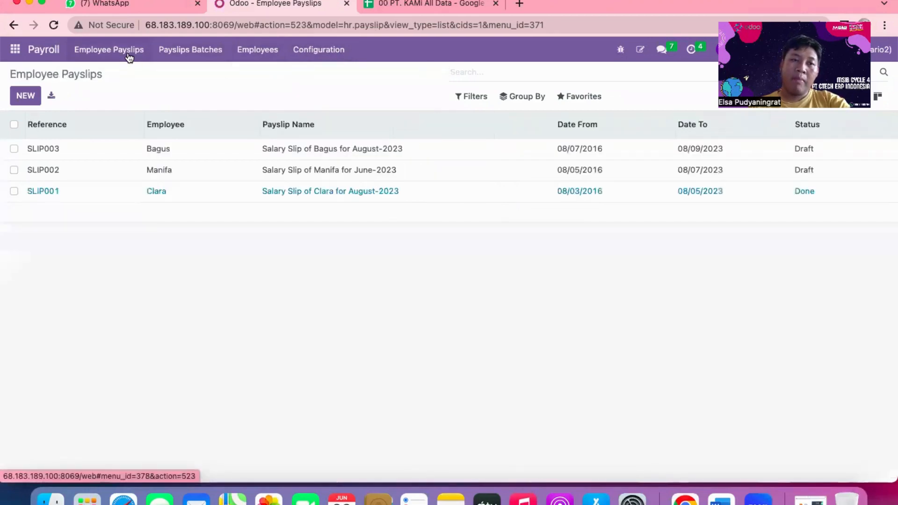
# Switch to the 00 PT. KAMI All Data spreadsheet and examine the 25 Hr PAYSLIP sheet, including its worked days columns.
pyautogui.click(417, 5)
pyautogui.hscroll(5, 617, 473)
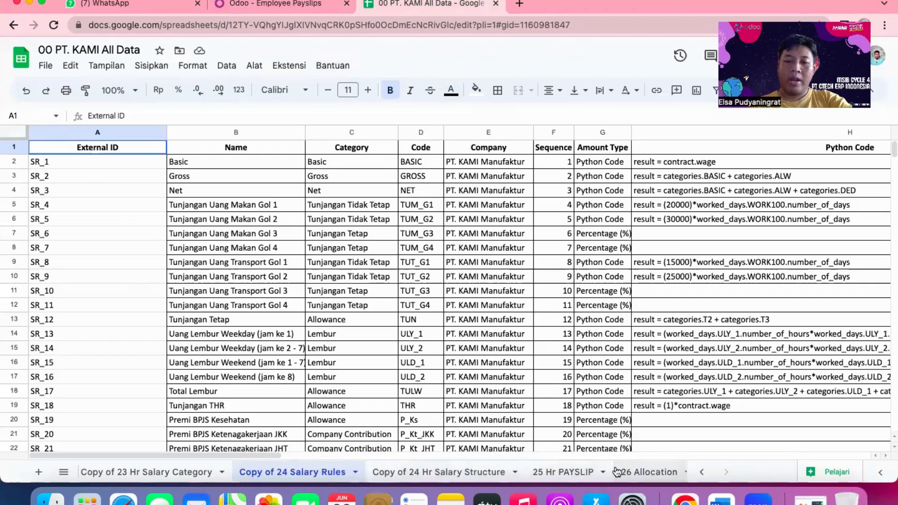
pyautogui.click(557, 475)
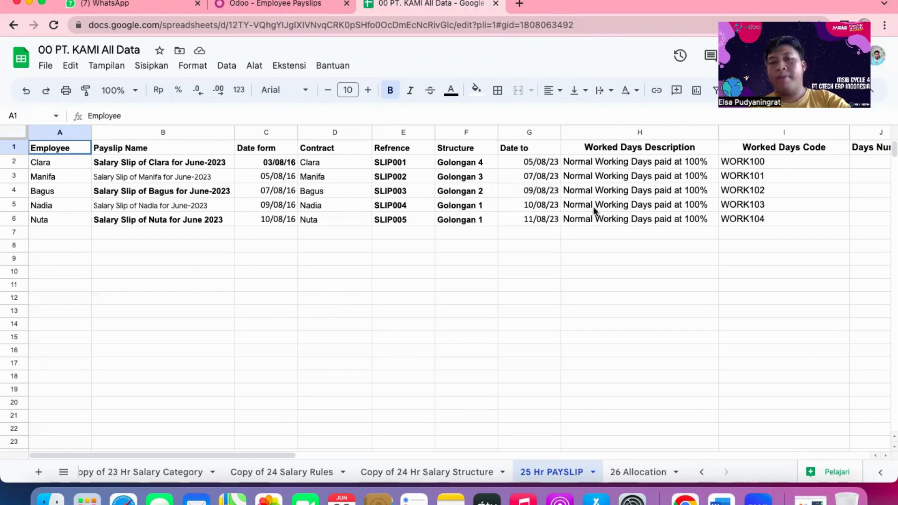
pyautogui.hscroll(2, 655, 206)
pyautogui.hscroll(2, 655, 206)
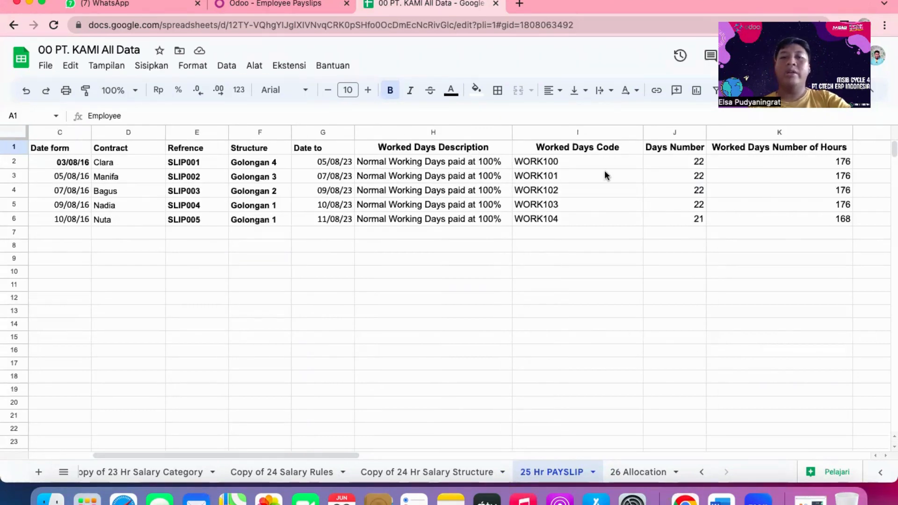
pyautogui.hscroll(2, 604, 170)
pyautogui.hscroll(2, 623, 170)
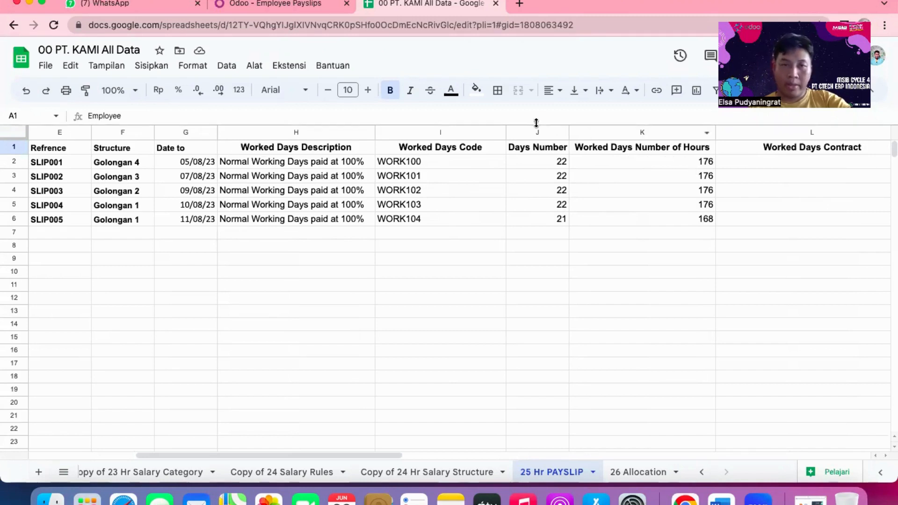
# Switch to Odoo, open the payslip with status Done and review its worked days and salary computation.
pyautogui.click(280, 6)
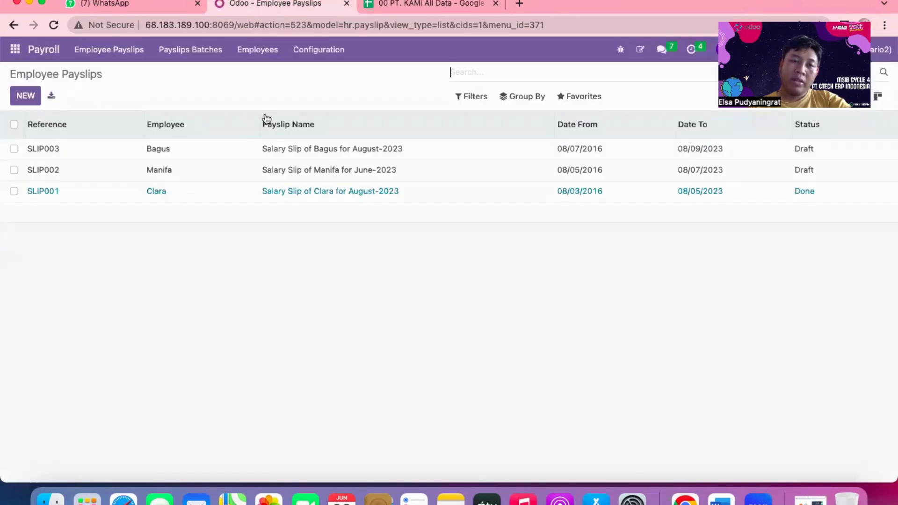
pyautogui.click(229, 192)
pyautogui.scroll(-1, 150, 234)
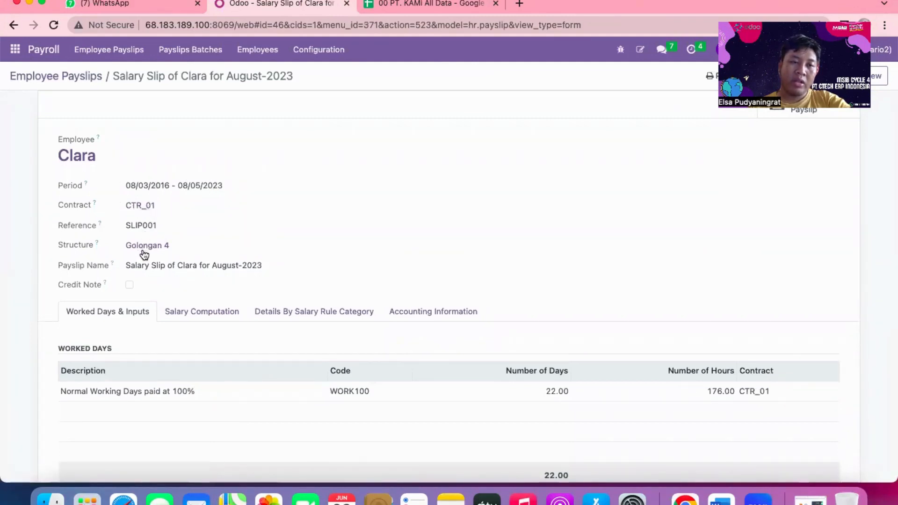
pyautogui.scroll(-1, 142, 253)
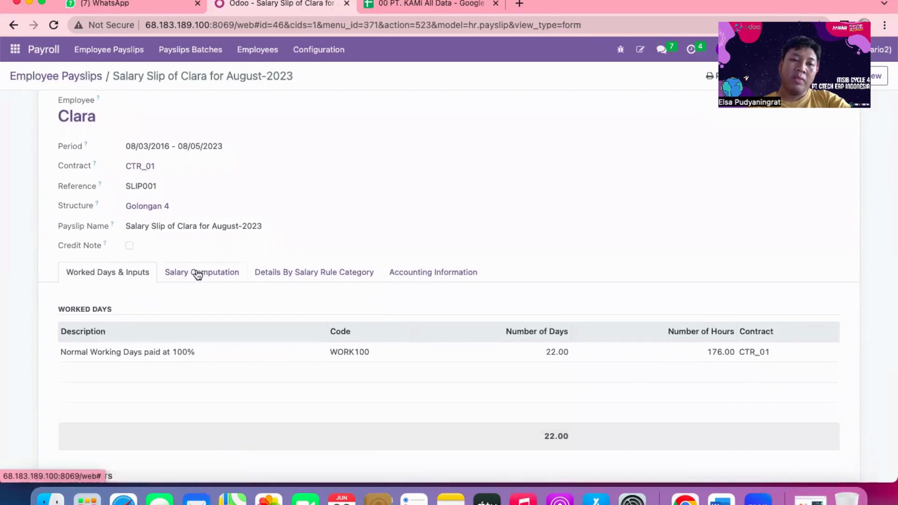
pyautogui.click(198, 274)
pyautogui.scroll(-5, 199, 274)
pyautogui.scroll(6, 196, 274)
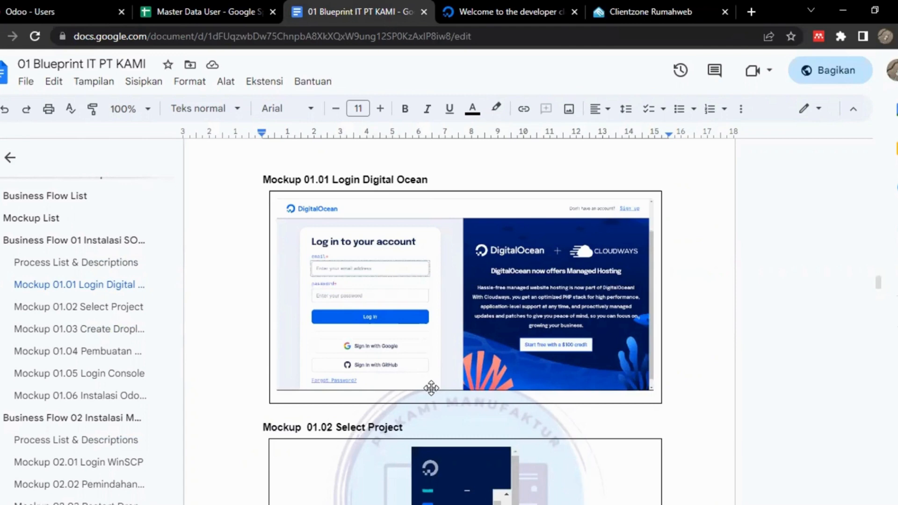
# View the DigitalOcean welcome page and return to the 01 Blueprint IT PT KAMI document to examine mockups 01.02 Select Project and 01.03 Create Droplets.
pyautogui.click(498, 6)
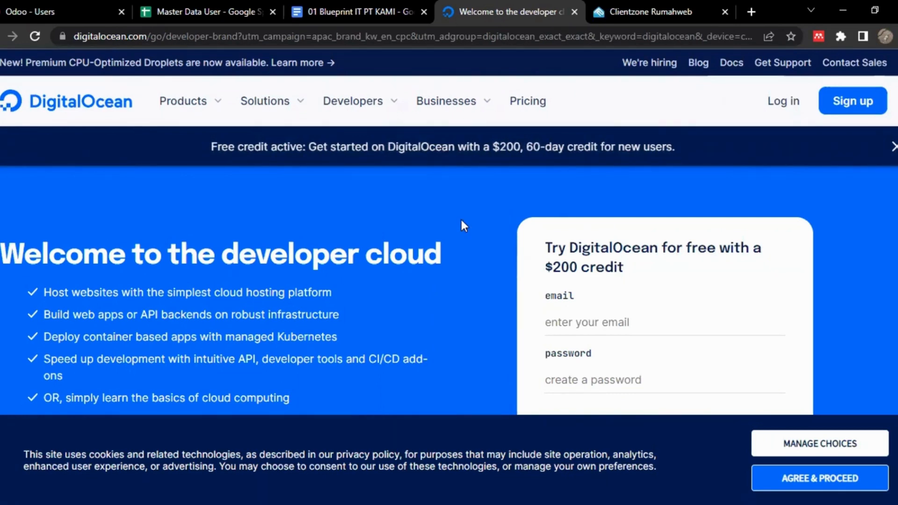
pyautogui.click(318, 9)
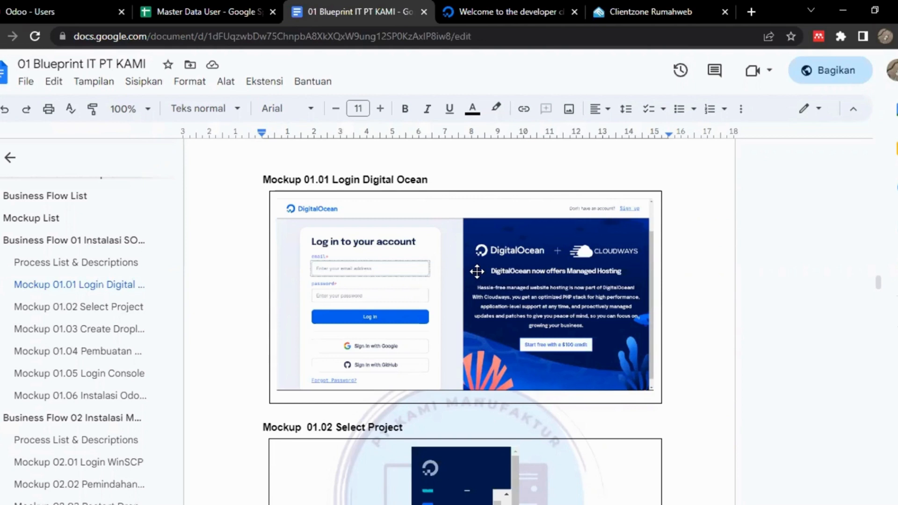
pyautogui.scroll(-5, 476, 271)
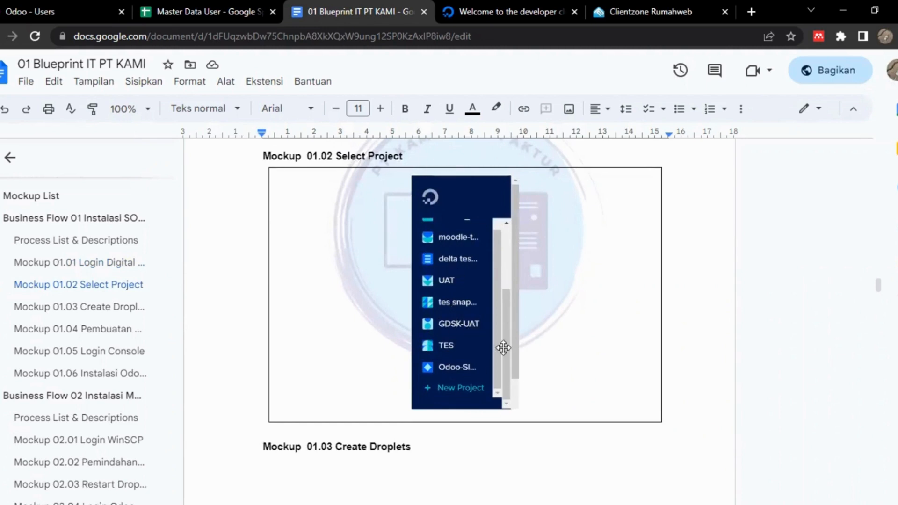
pyautogui.scroll(-9, 502, 347)
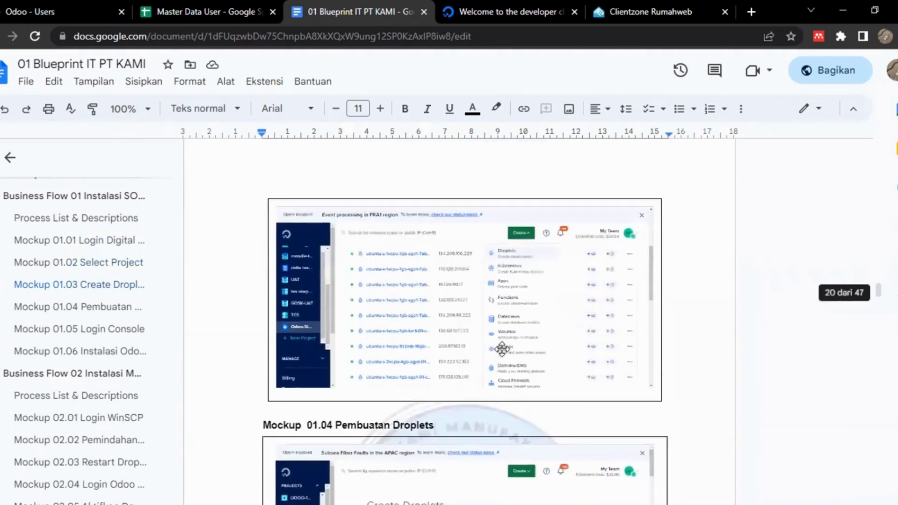
pyautogui.keyDown('ctrl'); pyautogui.scroll(5, 502, 348); pyautogui.keyUp('ctrl')
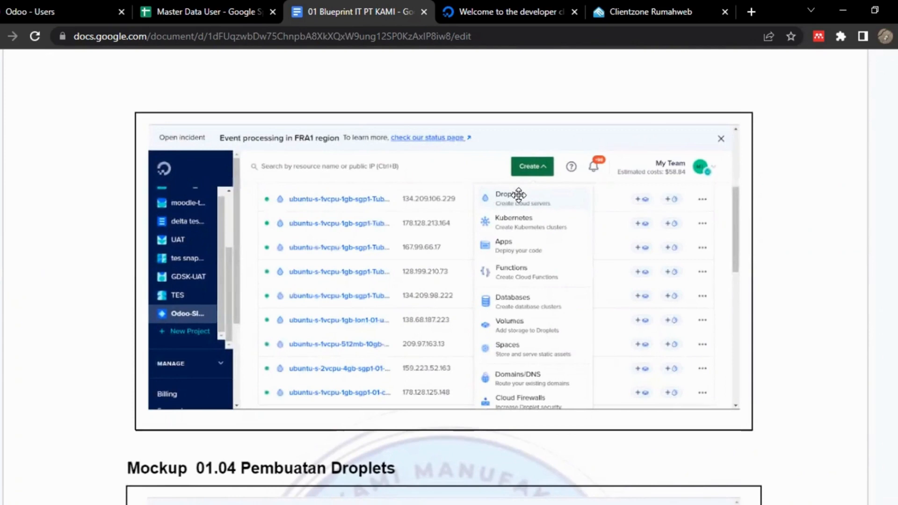
# Examine the region, datacenter, image and size screenshots under Mockup 01.04 Pembuatan Droplets, down to the monthly plan prices.
pyautogui.scroll(-3, 419, 307)
pyautogui.scroll(-4, 420, 307)
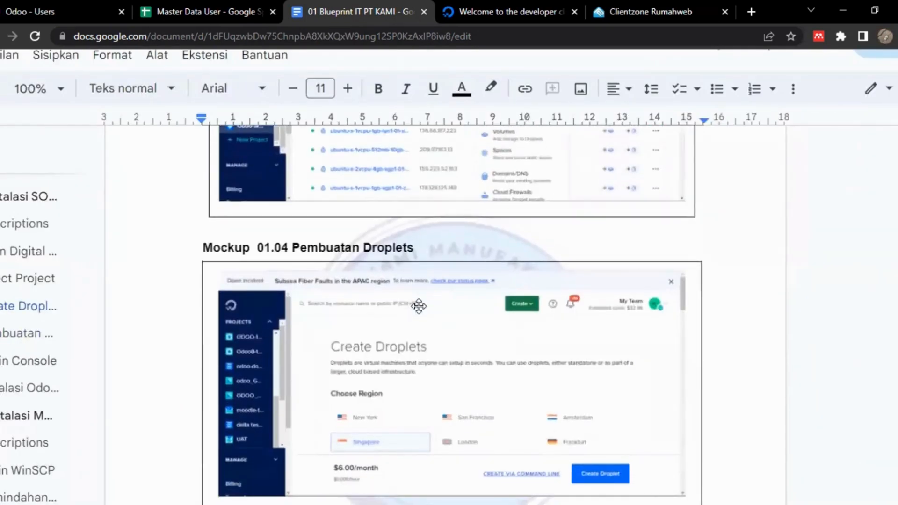
pyautogui.scroll(-3, 419, 307)
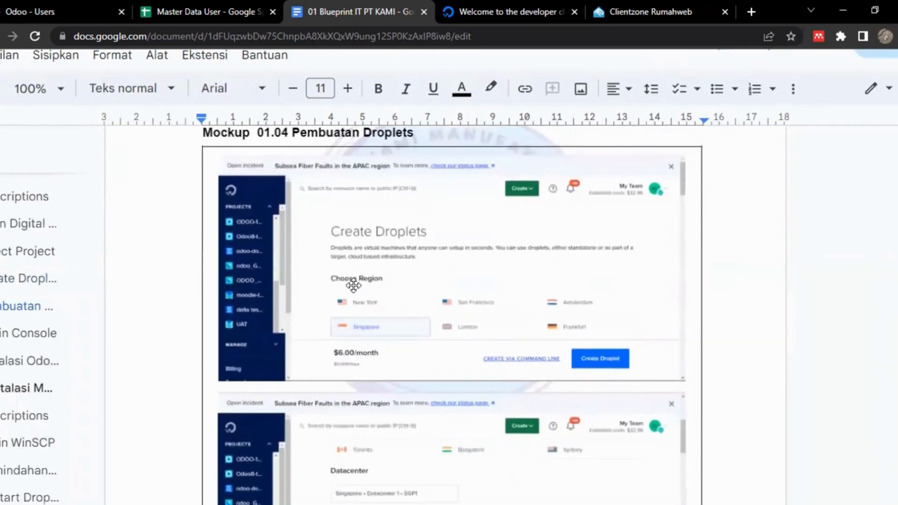
pyautogui.scroll(-5, 435, 346)
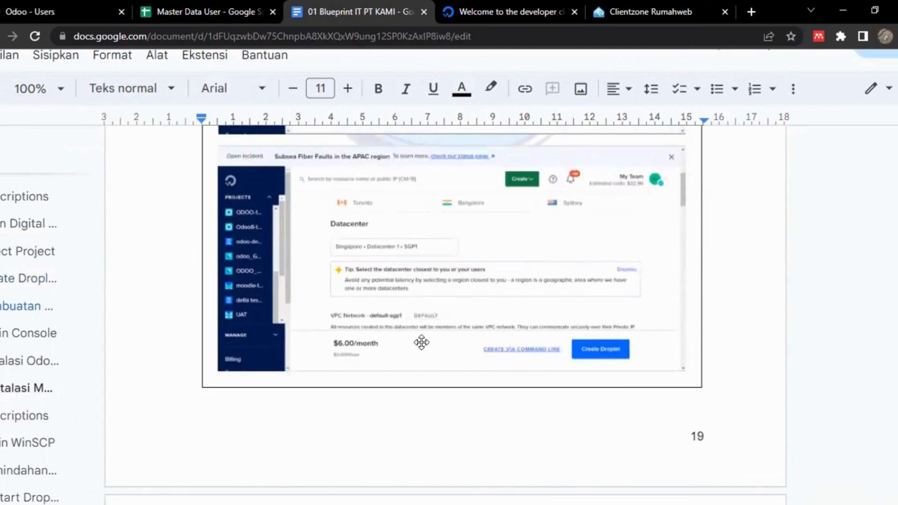
pyautogui.scroll(-9, 413, 344)
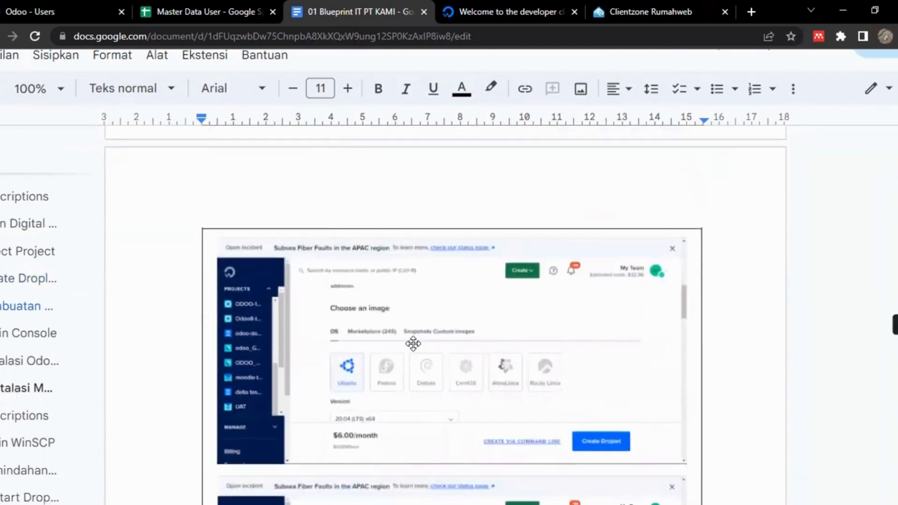
pyautogui.scroll(-1, 378, 305)
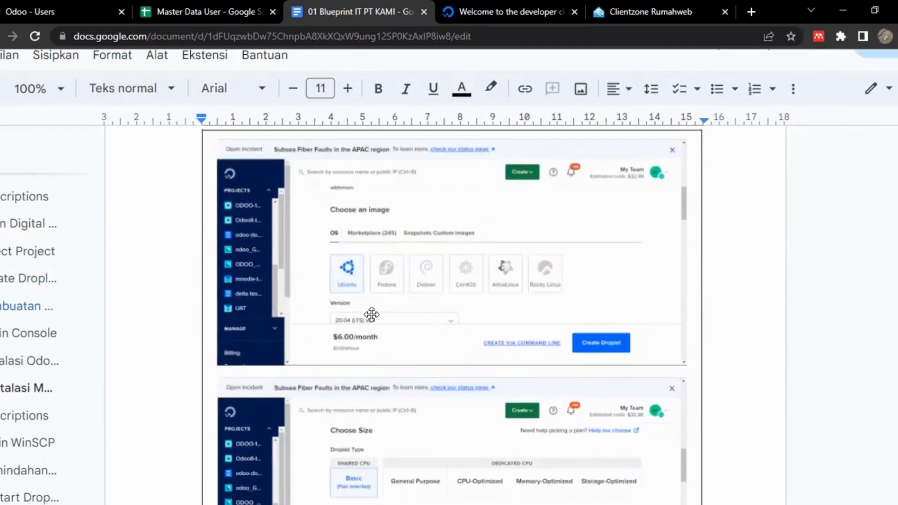
pyautogui.scroll(-3, 372, 316)
pyautogui.scroll(-2, 372, 317)
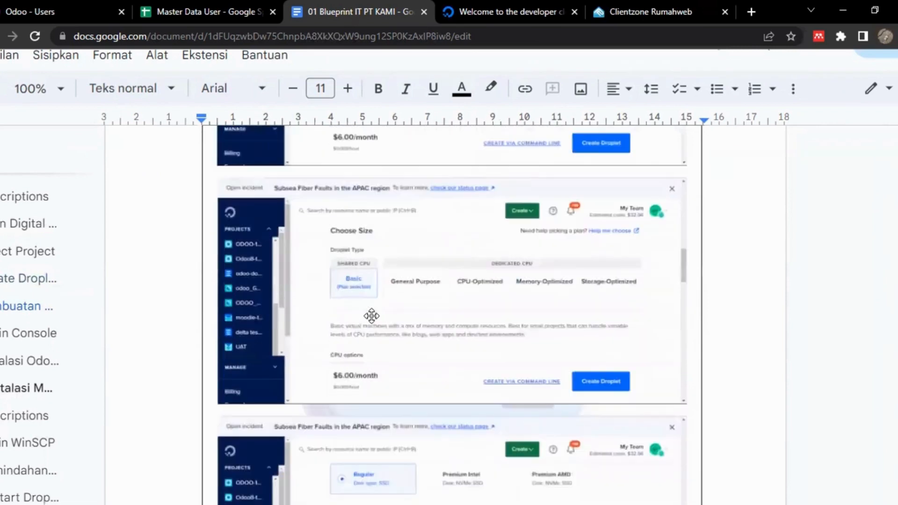
pyautogui.scroll(-1, 372, 316)
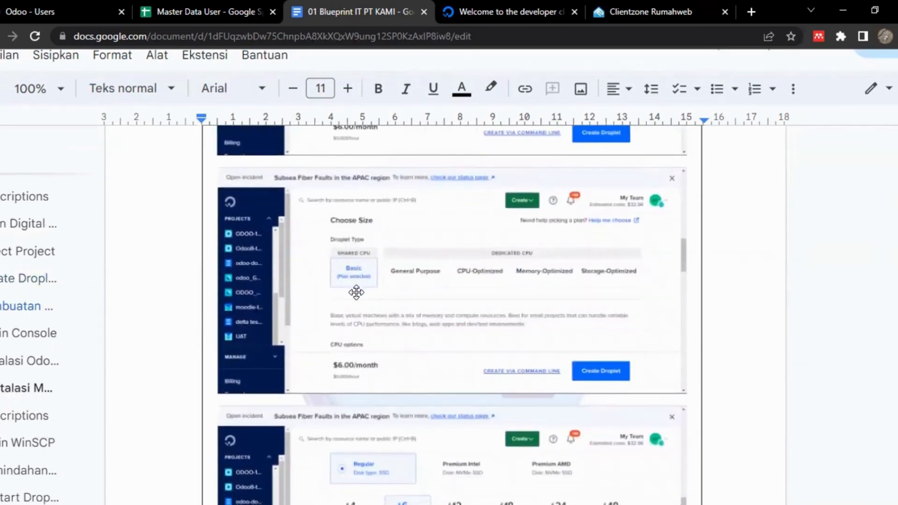
pyautogui.scroll(-4, 356, 293)
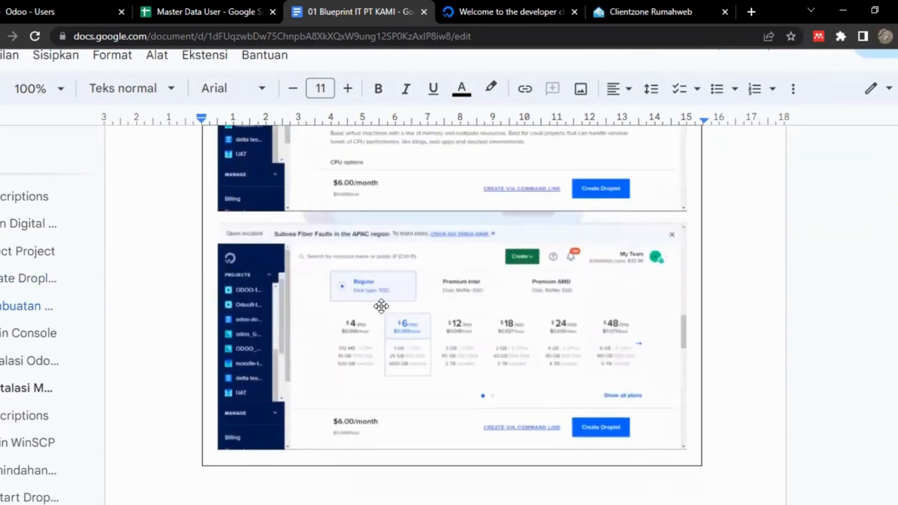
pyautogui.scroll(4, 410, 368)
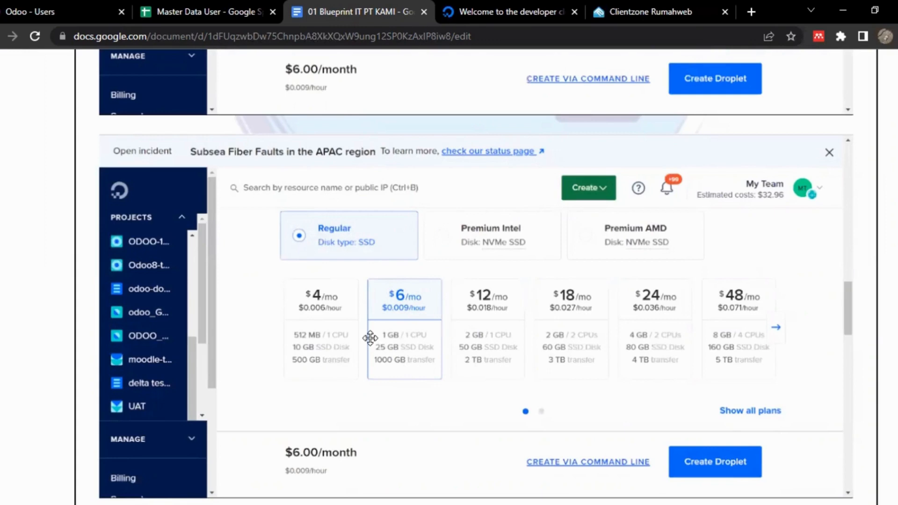
# Review the additional storage, authentication method, root password and Finalize Details screenshots of Mockup 01.04.
pyautogui.scroll(-4, 369, 337)
pyautogui.scroll(-10, 370, 337)
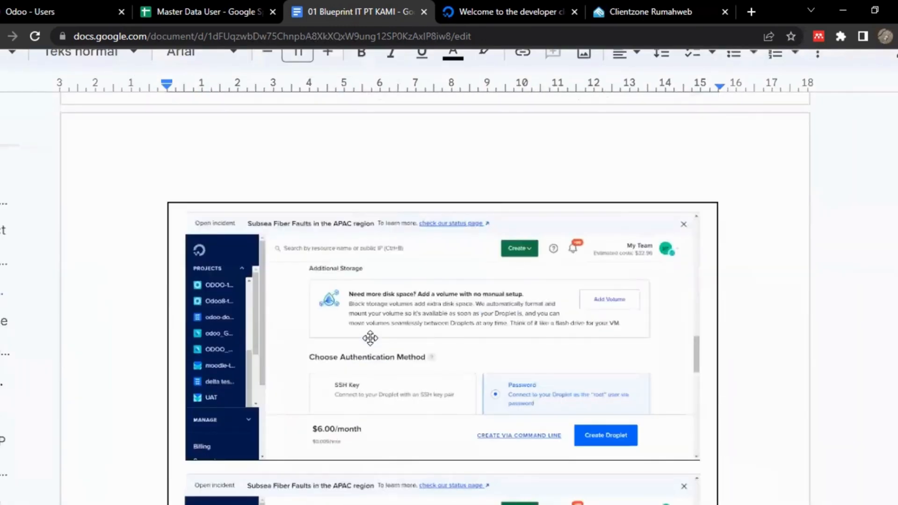
pyautogui.scroll(-3, 370, 338)
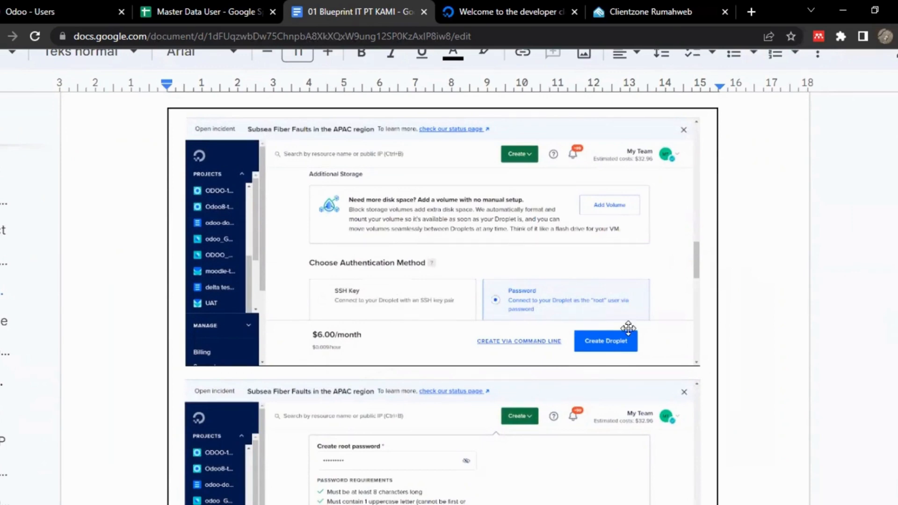
pyautogui.scroll(-5, 566, 279)
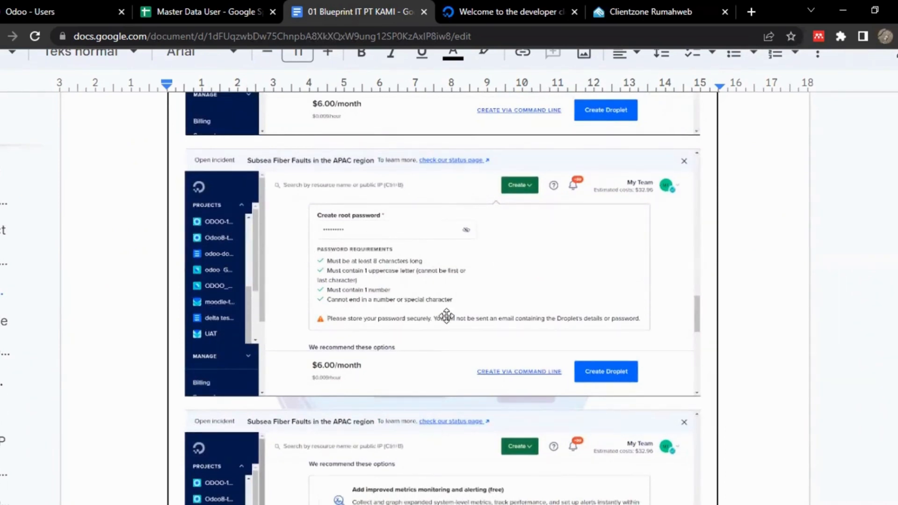
pyautogui.scroll(1, 365, 276)
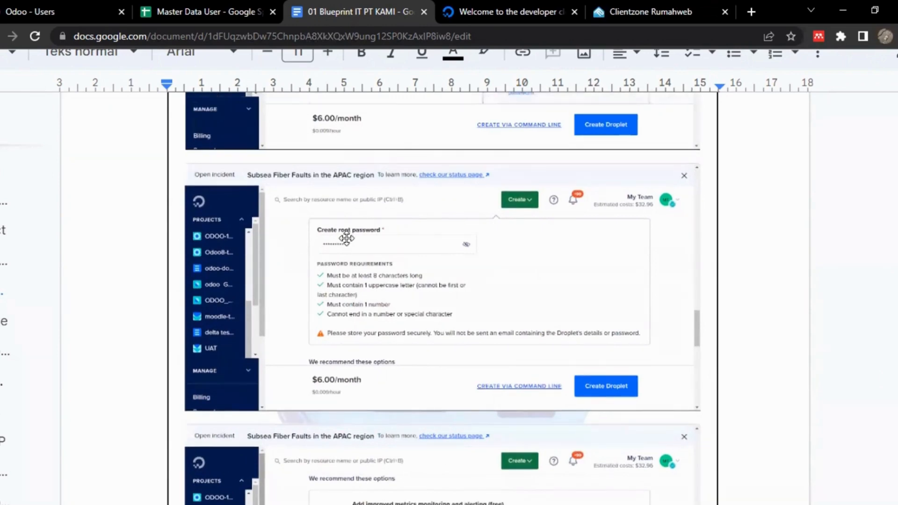
pyautogui.scroll(-15, 362, 243)
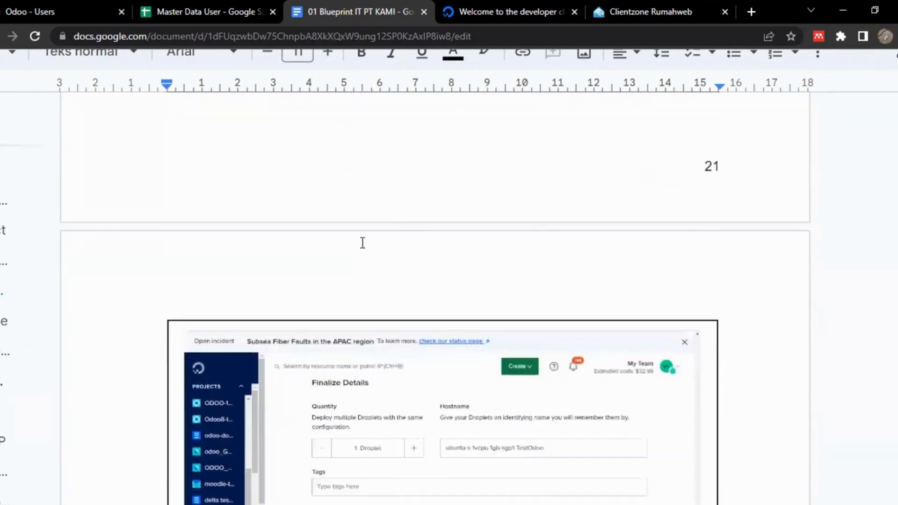
pyautogui.scroll(-4, 362, 242)
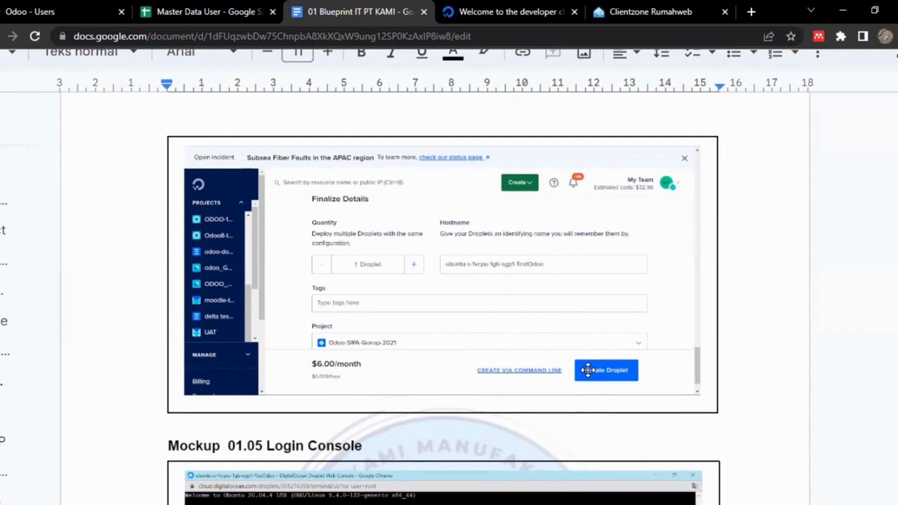
# View the Droplet web console screenshot under Mockup 01.05 Login Console.
pyautogui.scroll(-5, 588, 370)
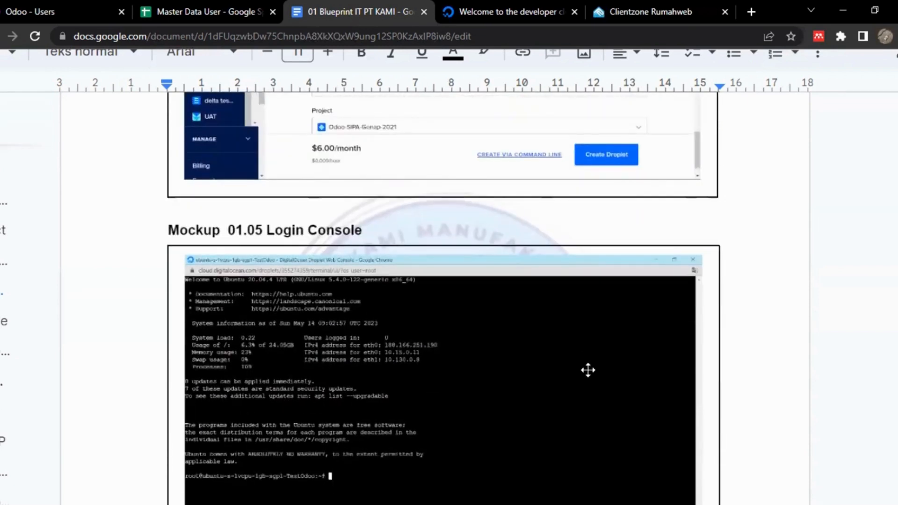
pyautogui.scroll(-1, 588, 370)
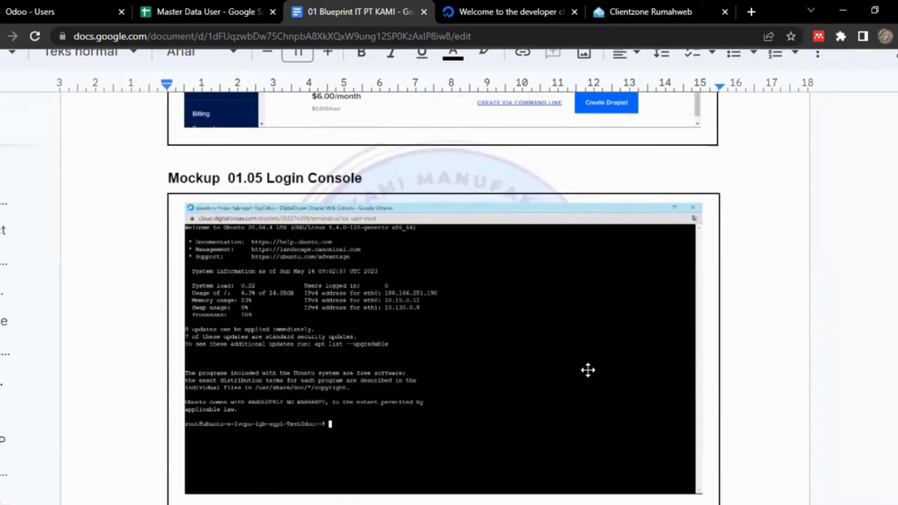
pyautogui.scroll(-1, 588, 370)
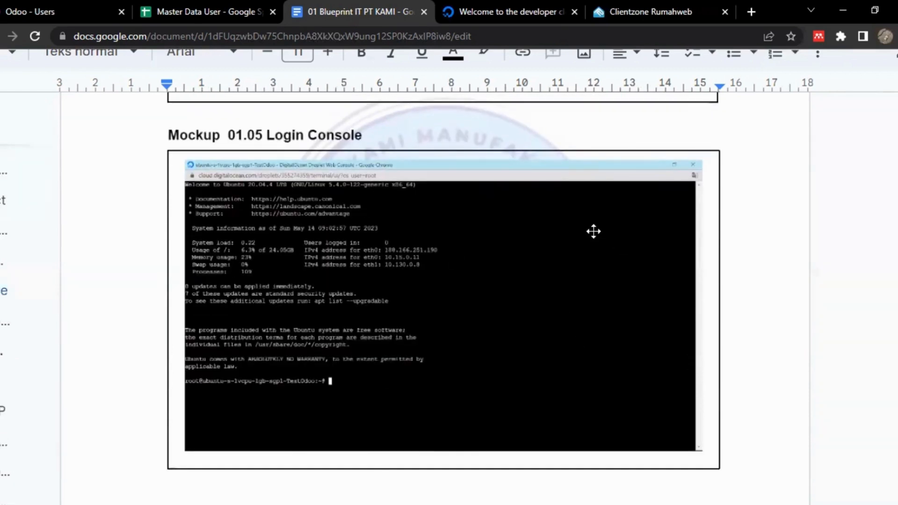
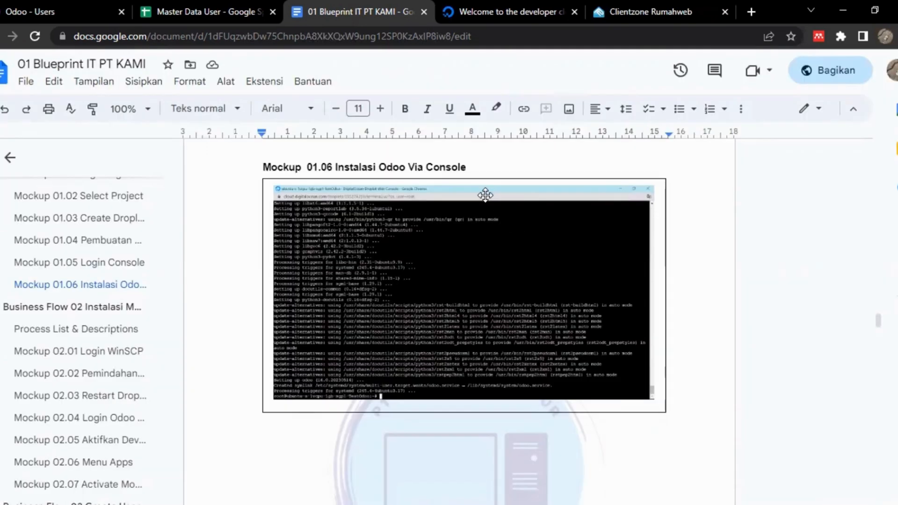
# Switch to the Rumahweb client zone and view the Domain Lock setting of kmi-ctech-erp.my.id, leaving it as it is.
pyautogui.click(619, 5)
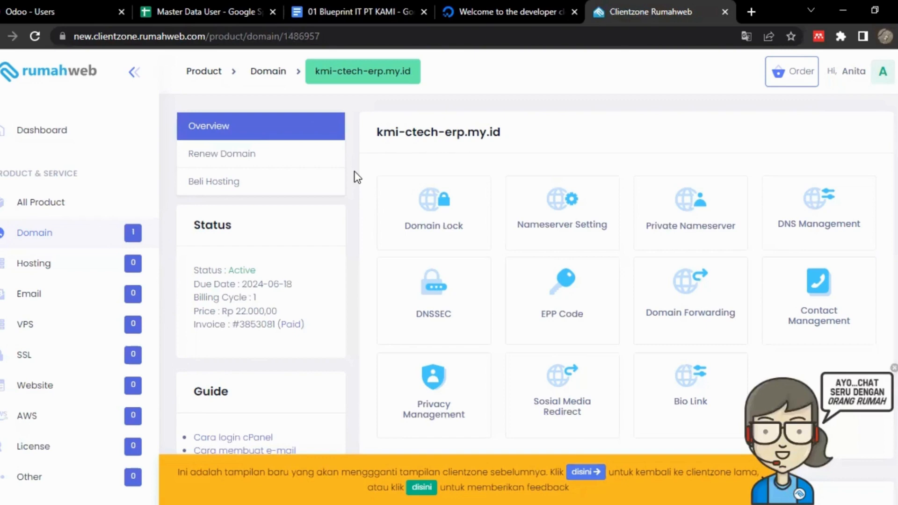
pyautogui.click(439, 232)
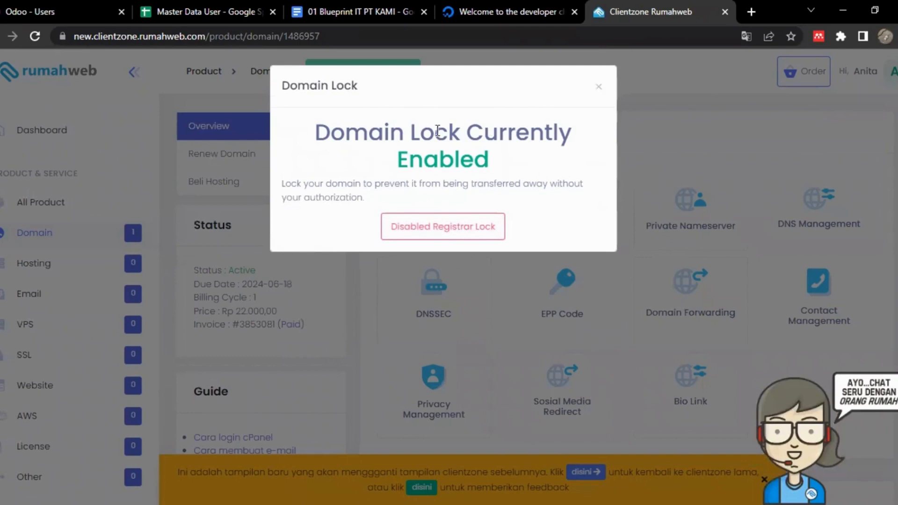
pyautogui.tripleClick(677, 117)
pyautogui.click(676, 118)
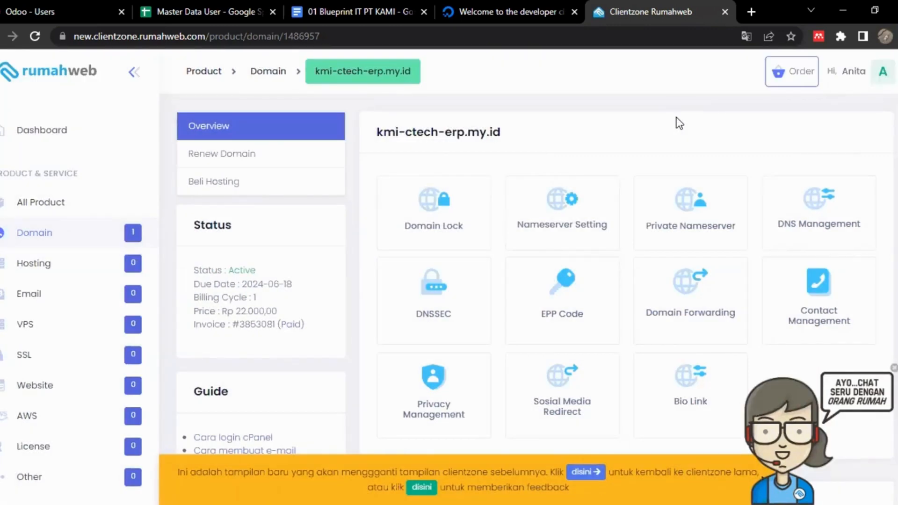
# Open DNS Management for kmi-ctech-erp.my.id, view the domain's A record settings and return to the record list.
pyautogui.click(845, 206)
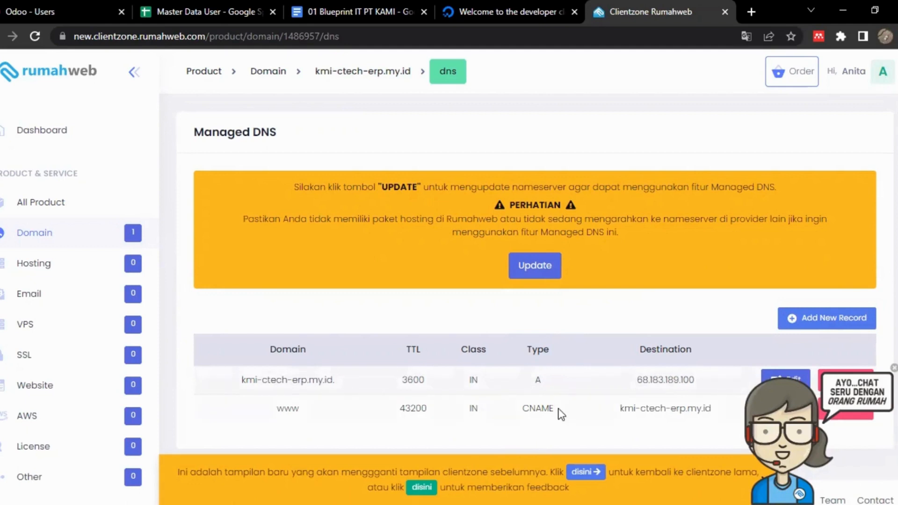
pyautogui.scroll(-1, 562, 414)
pyautogui.click(785, 364)
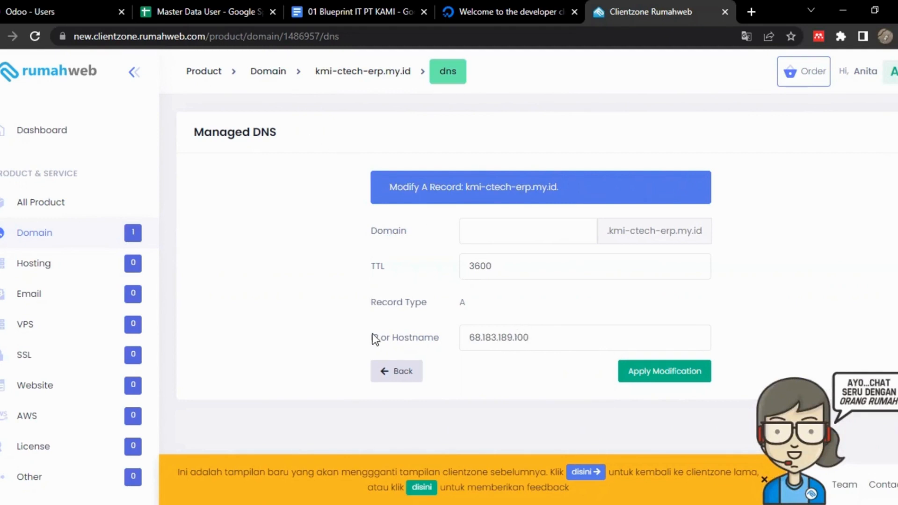
pyautogui.click(385, 373)
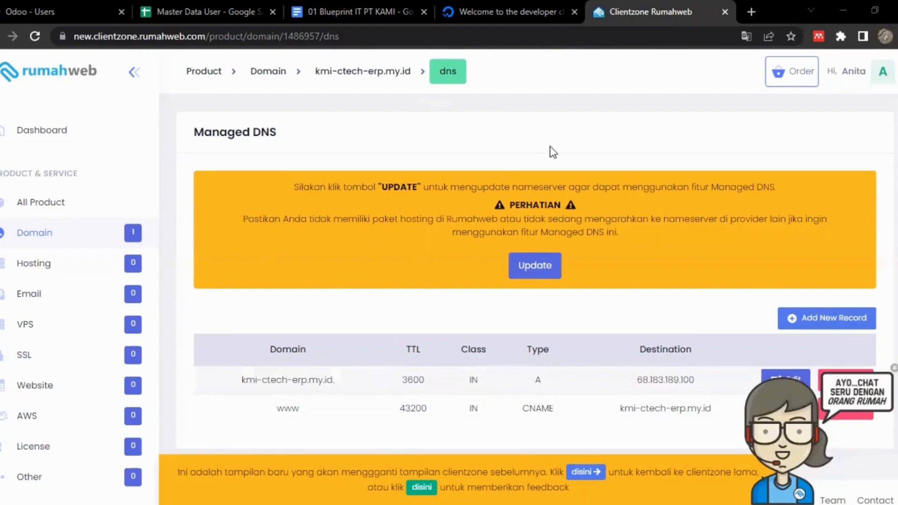
# Switch to the Odoo login page and point out the kmi-ctech-erp.my.id:8069 domain in its address.
pyautogui.hotkey('alt', 'Tab')
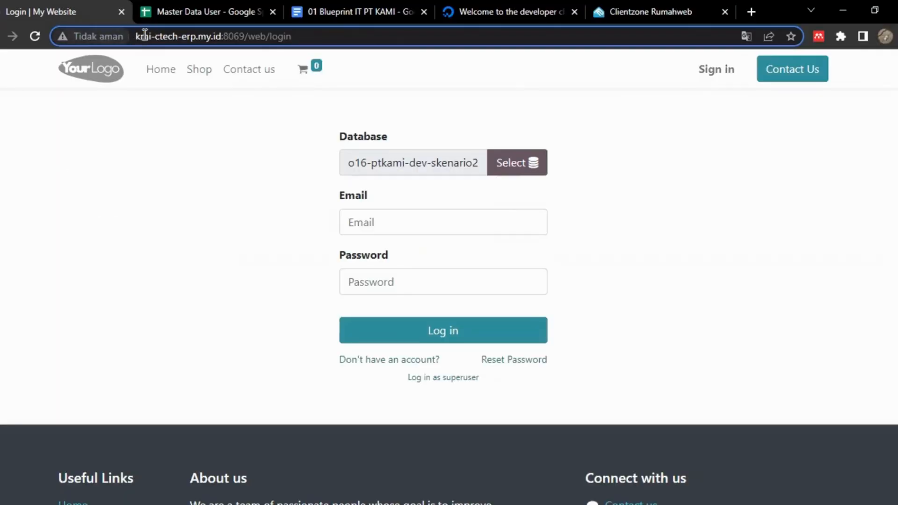
pyautogui.moveTo(136, 36); pyautogui.dragTo(265, 46)
pyautogui.click(194, 217)
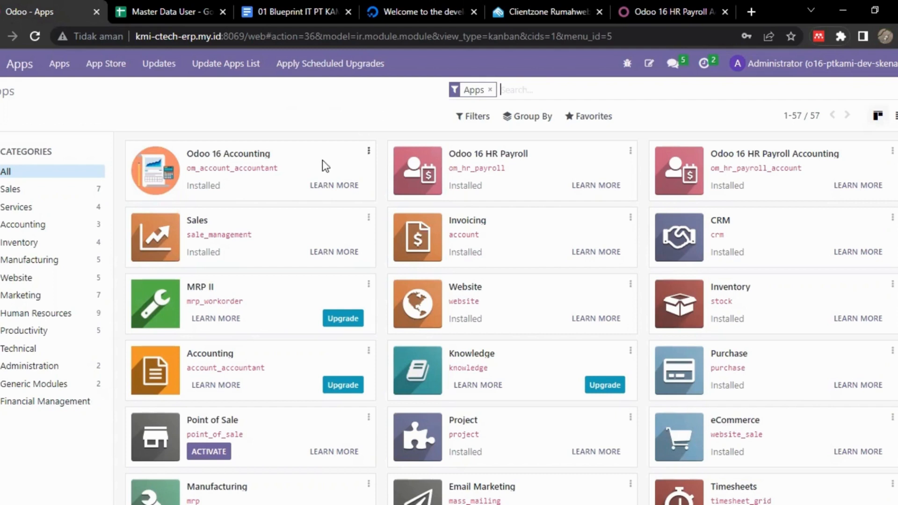
# Look through the modules in Odoo Apps and view the Odoo 16 HR Payroll Accounting page in the Odoo app store.
pyautogui.scroll(-4, 323, 164)
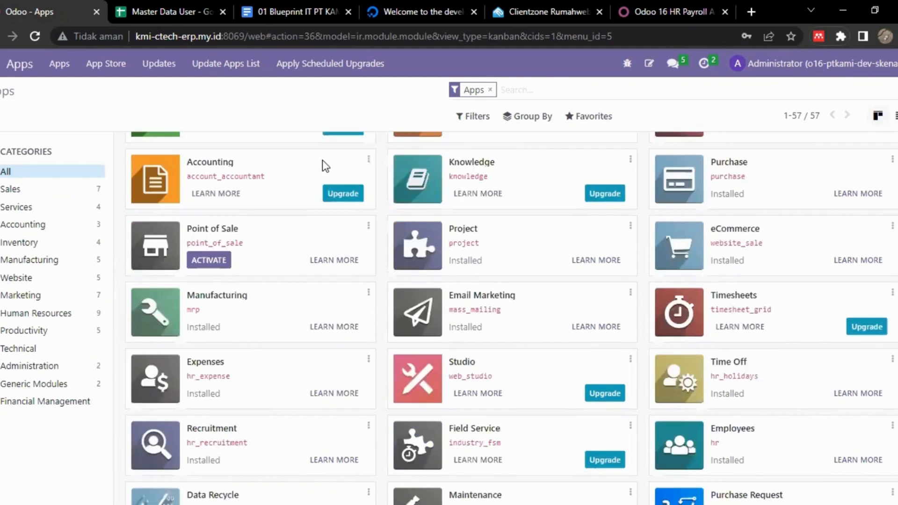
pyautogui.scroll(-1, 322, 160)
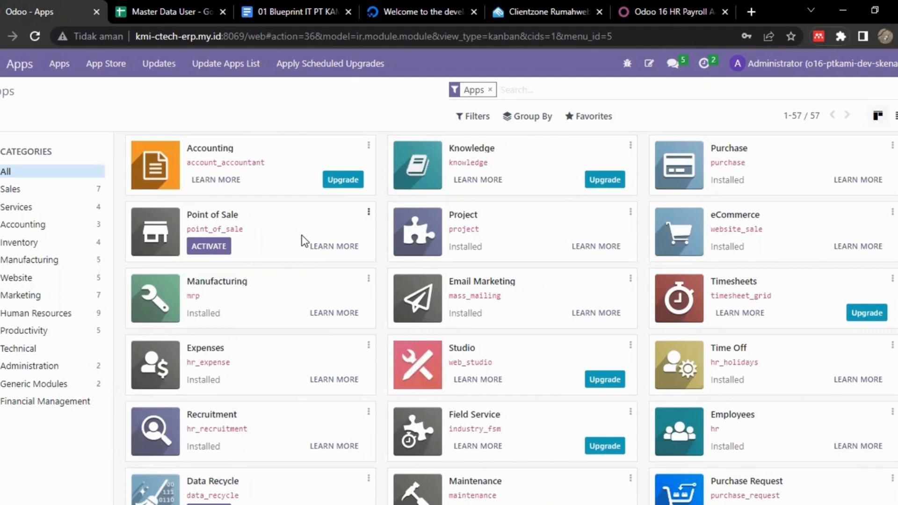
pyautogui.click(658, 3)
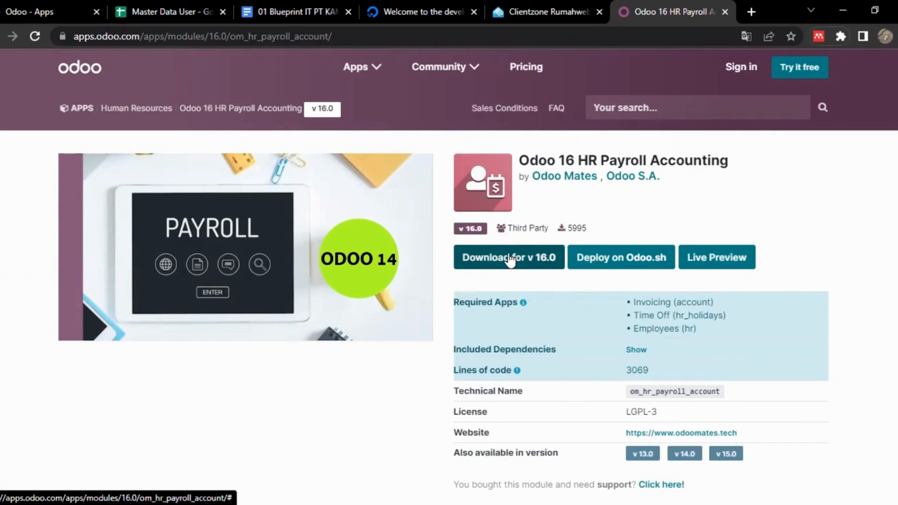
# Return to the 01 Blueprint IT PT KAMI document and examine Mockup 02.01 Login WinSCP and Mockup 02.02 Pemindahan File Ekstraksi up close.
pyautogui.click(320, 9)
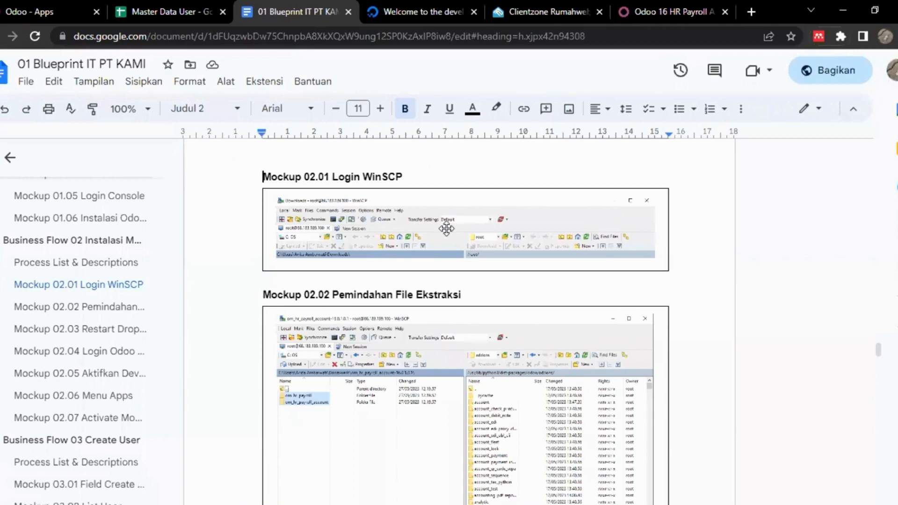
pyautogui.scroll(5, 447, 228)
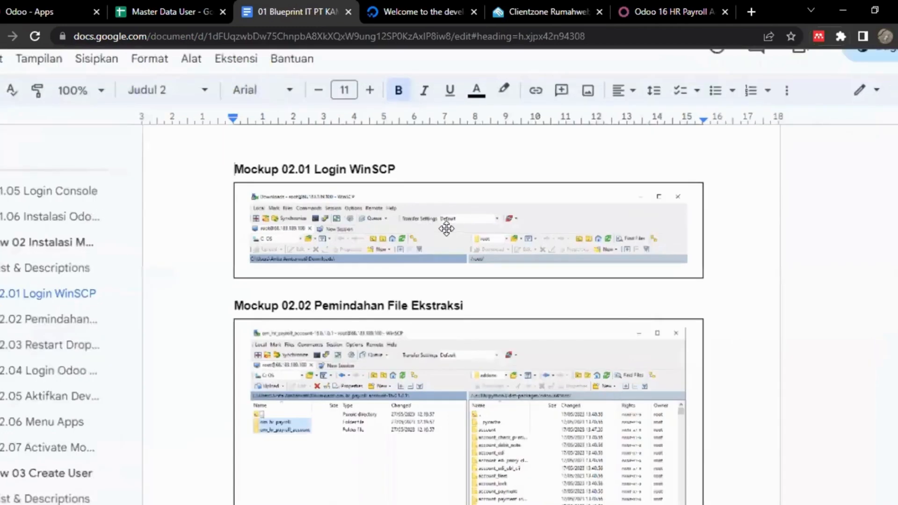
pyautogui.hscroll(1, 447, 229)
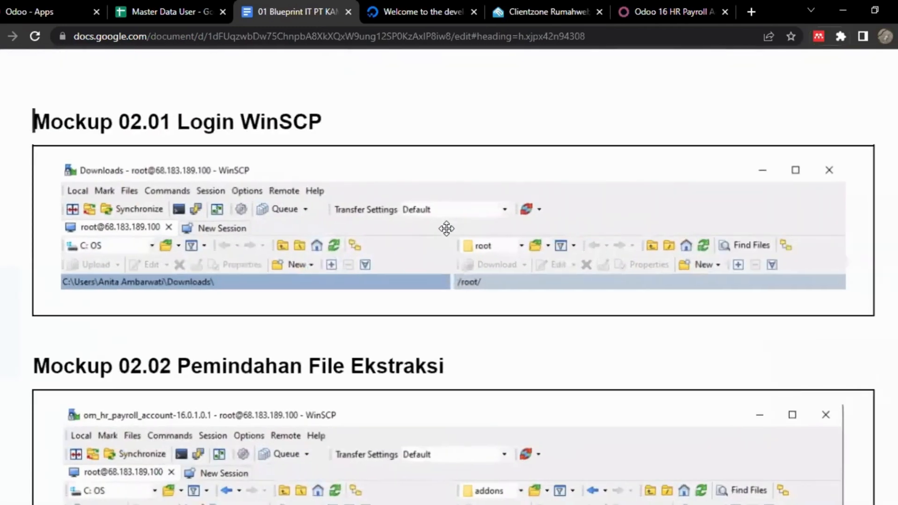
pyautogui.hscroll(-1, 447, 229)
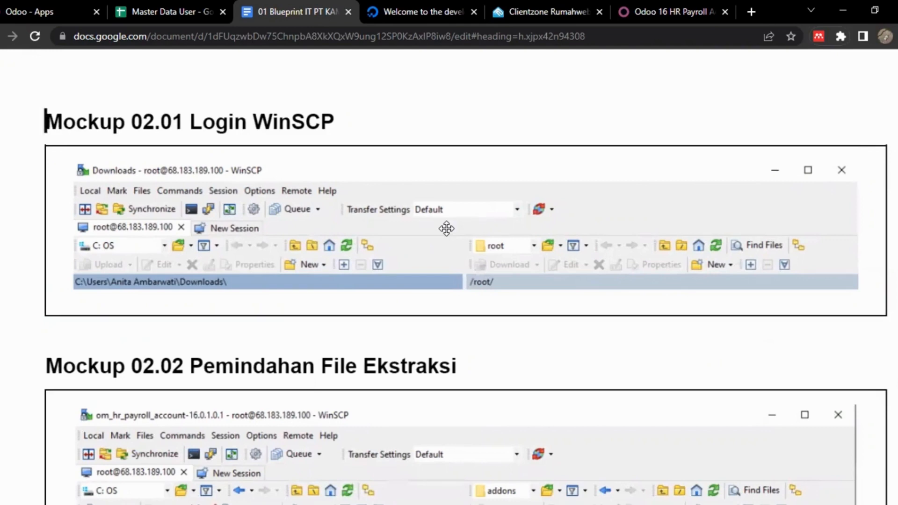
pyautogui.scroll(-7, 447, 228)
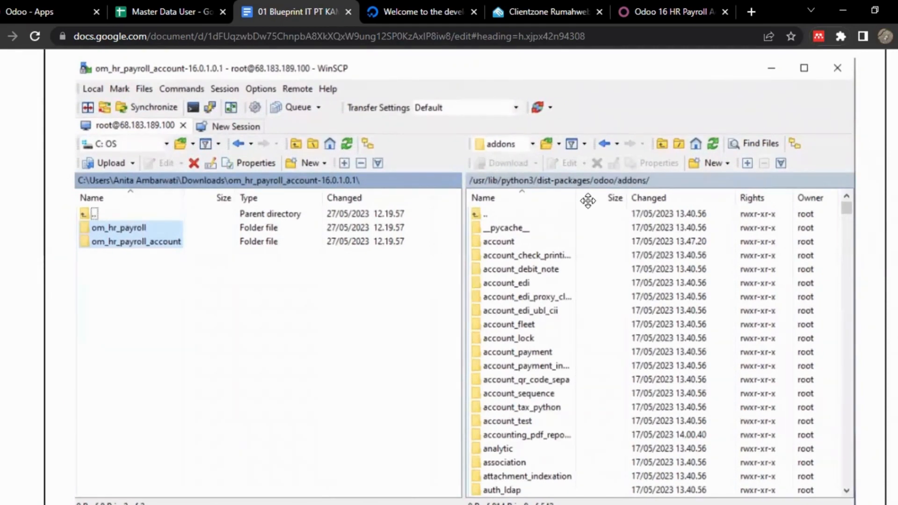
pyautogui.scroll(1, 395, 289)
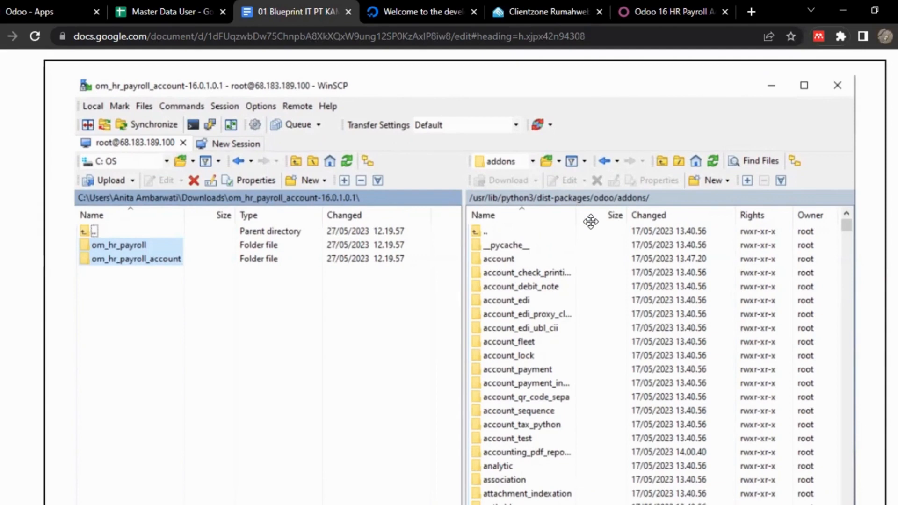
# Review the screenshots of Mockup 02.03 Restart Droplets and Mockup 02.04 Login Odoo SOD.
pyautogui.scroll(-10, 591, 222)
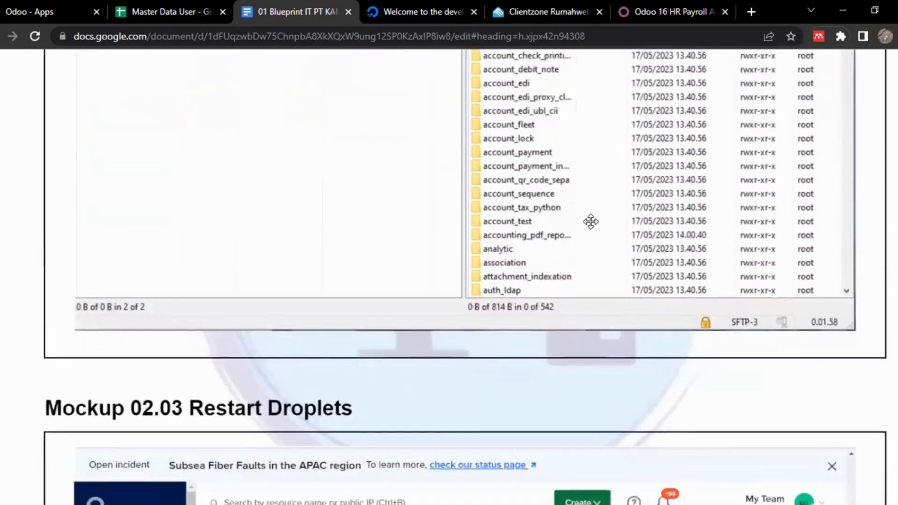
pyautogui.scroll(-2, 591, 221)
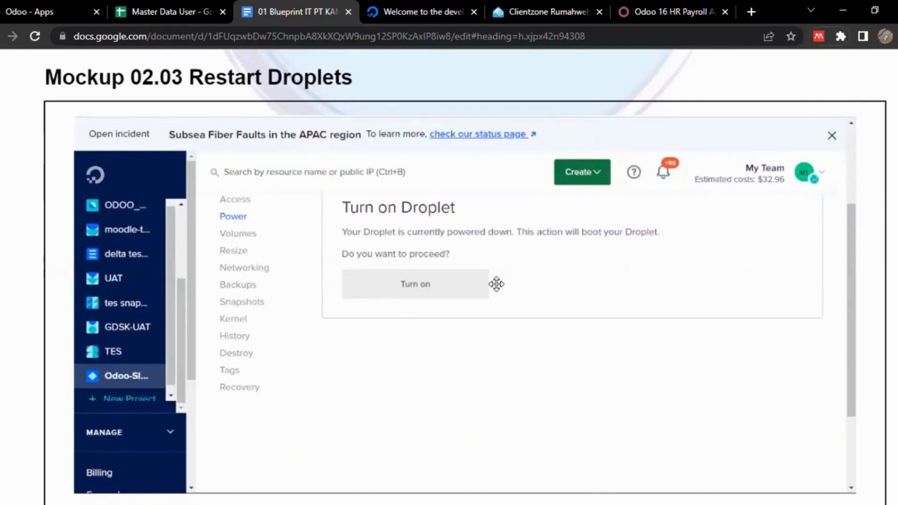
pyautogui.scroll(-15, 496, 284)
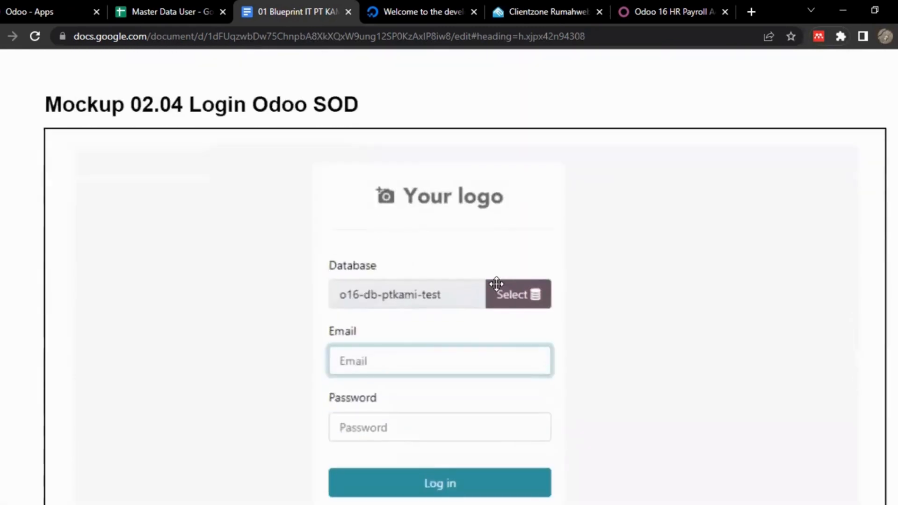
# Examine Mockup 02.05 Aktifkan Developer Mode and the payroll modules in the Mockup 02.06 Menu Apps screenshot.
pyautogui.scroll(-10, 497, 284)
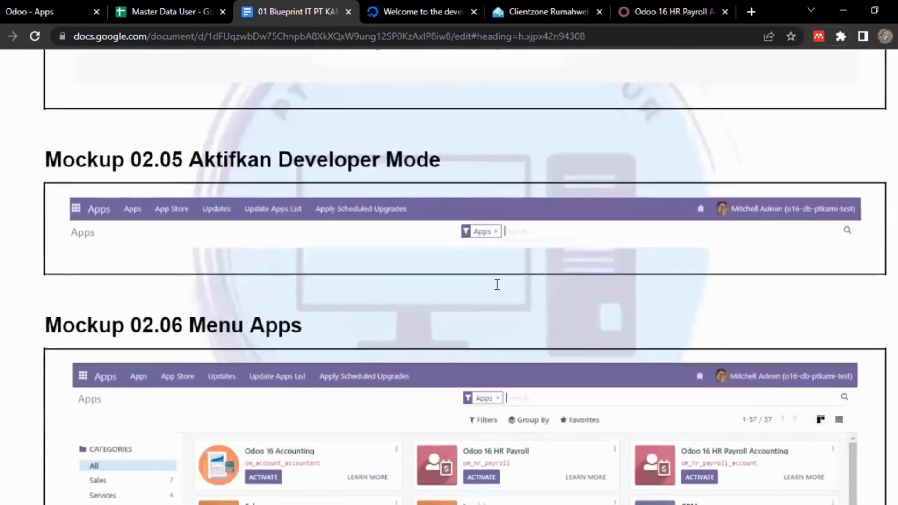
pyautogui.scroll(-5, 535, 232)
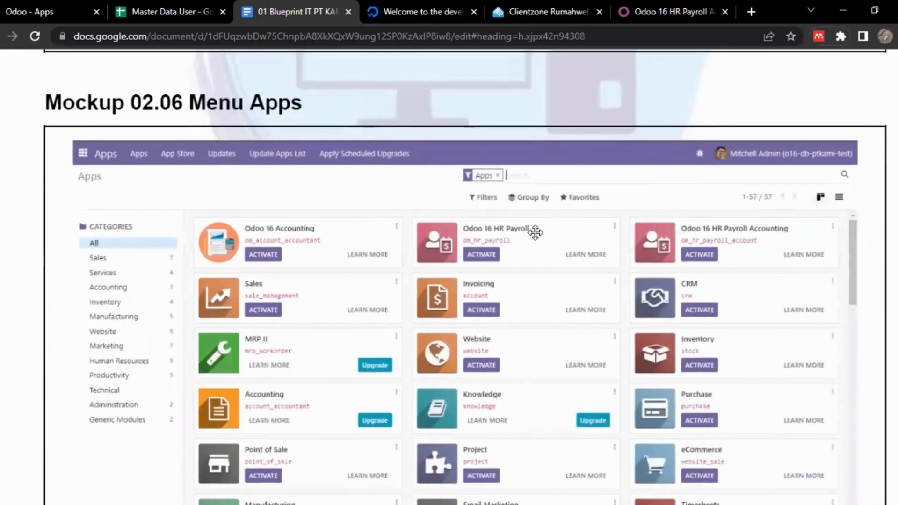
pyautogui.scroll(-1, 536, 233)
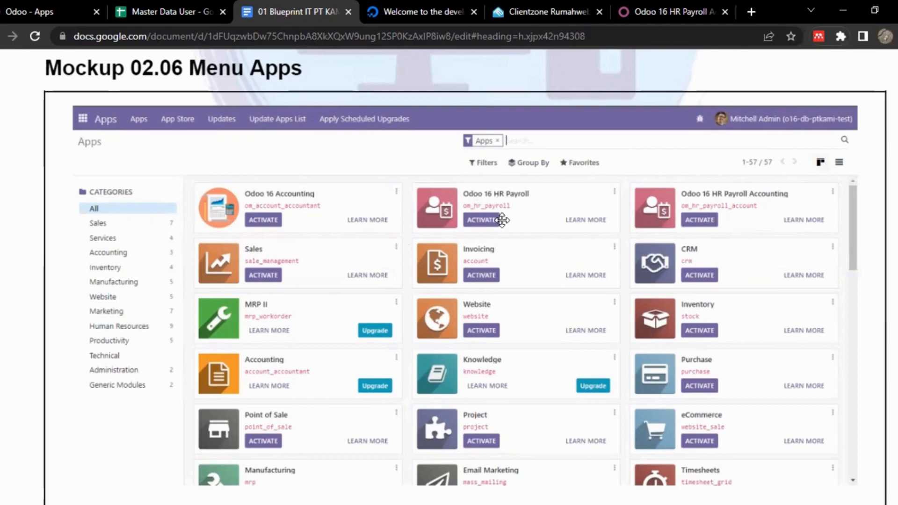
pyautogui.scroll(-6, 502, 220)
pyautogui.scroll(-5, 502, 221)
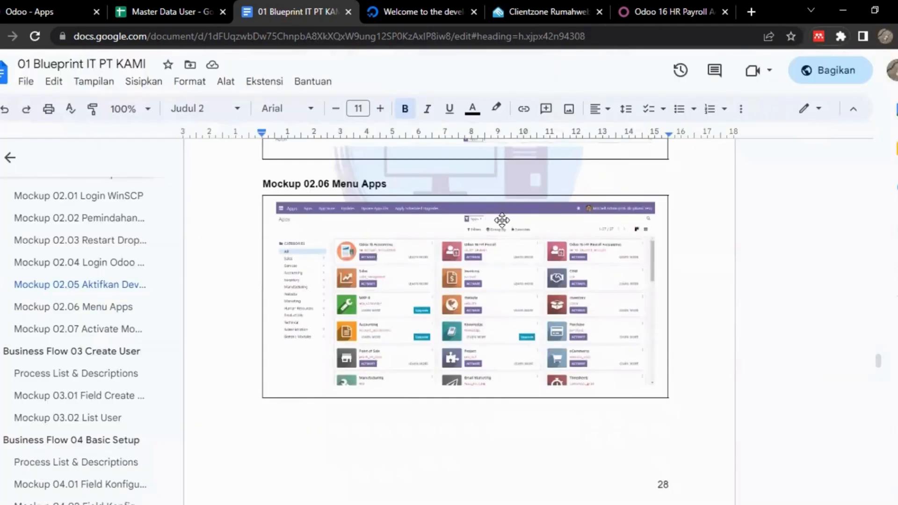